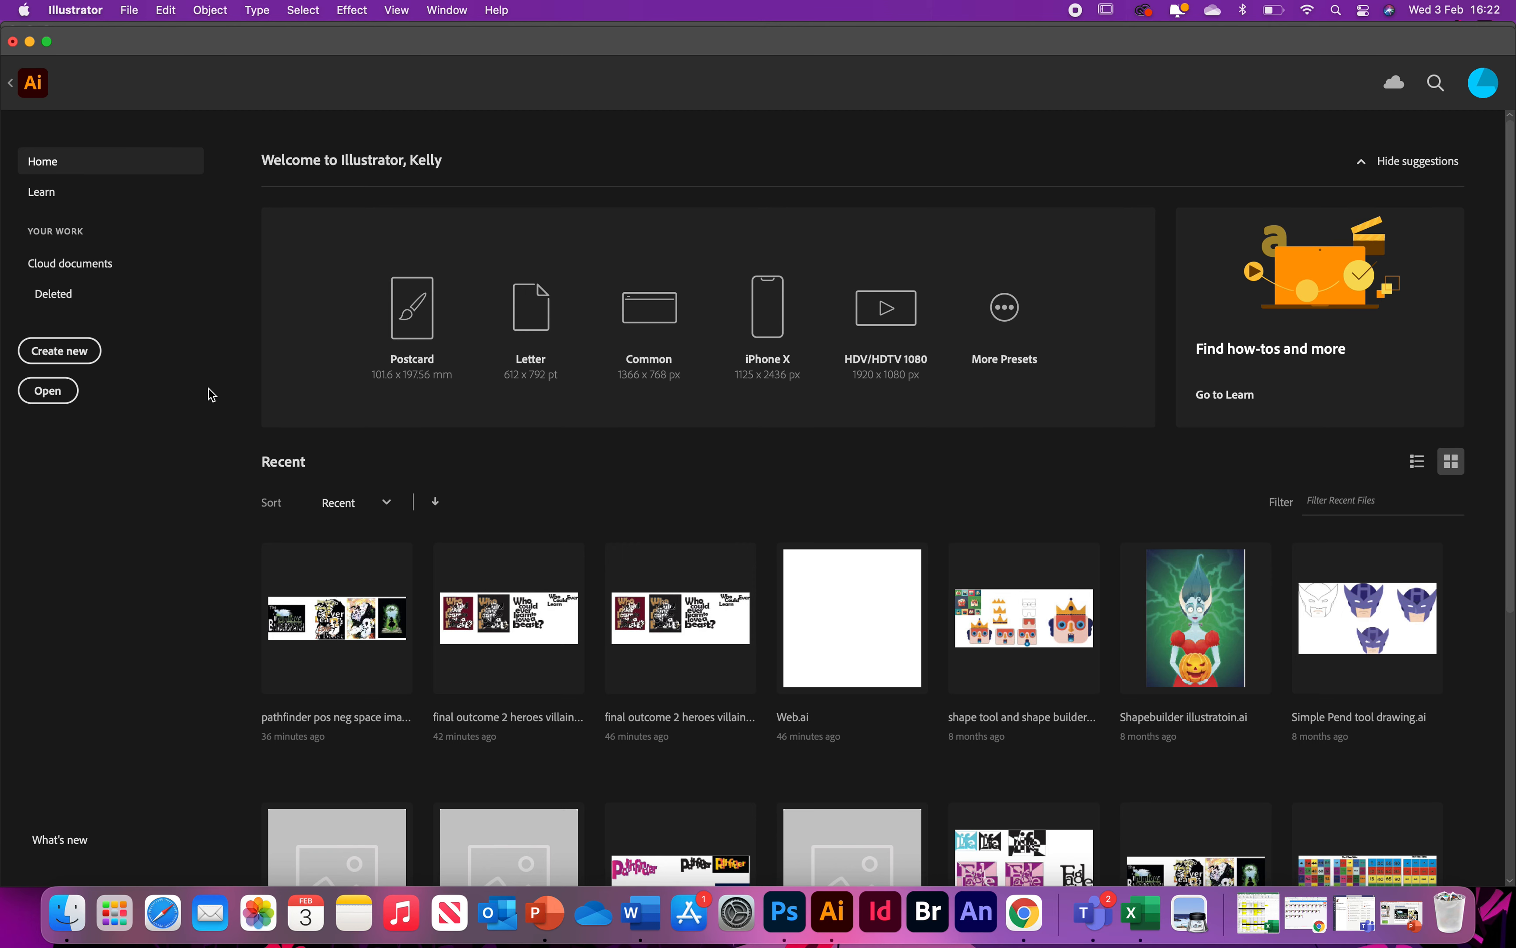
- Create a new print document from the A4 preset in portrait orientation, 210 x 297 mm, with CMYK colour
left_click(53, 351)
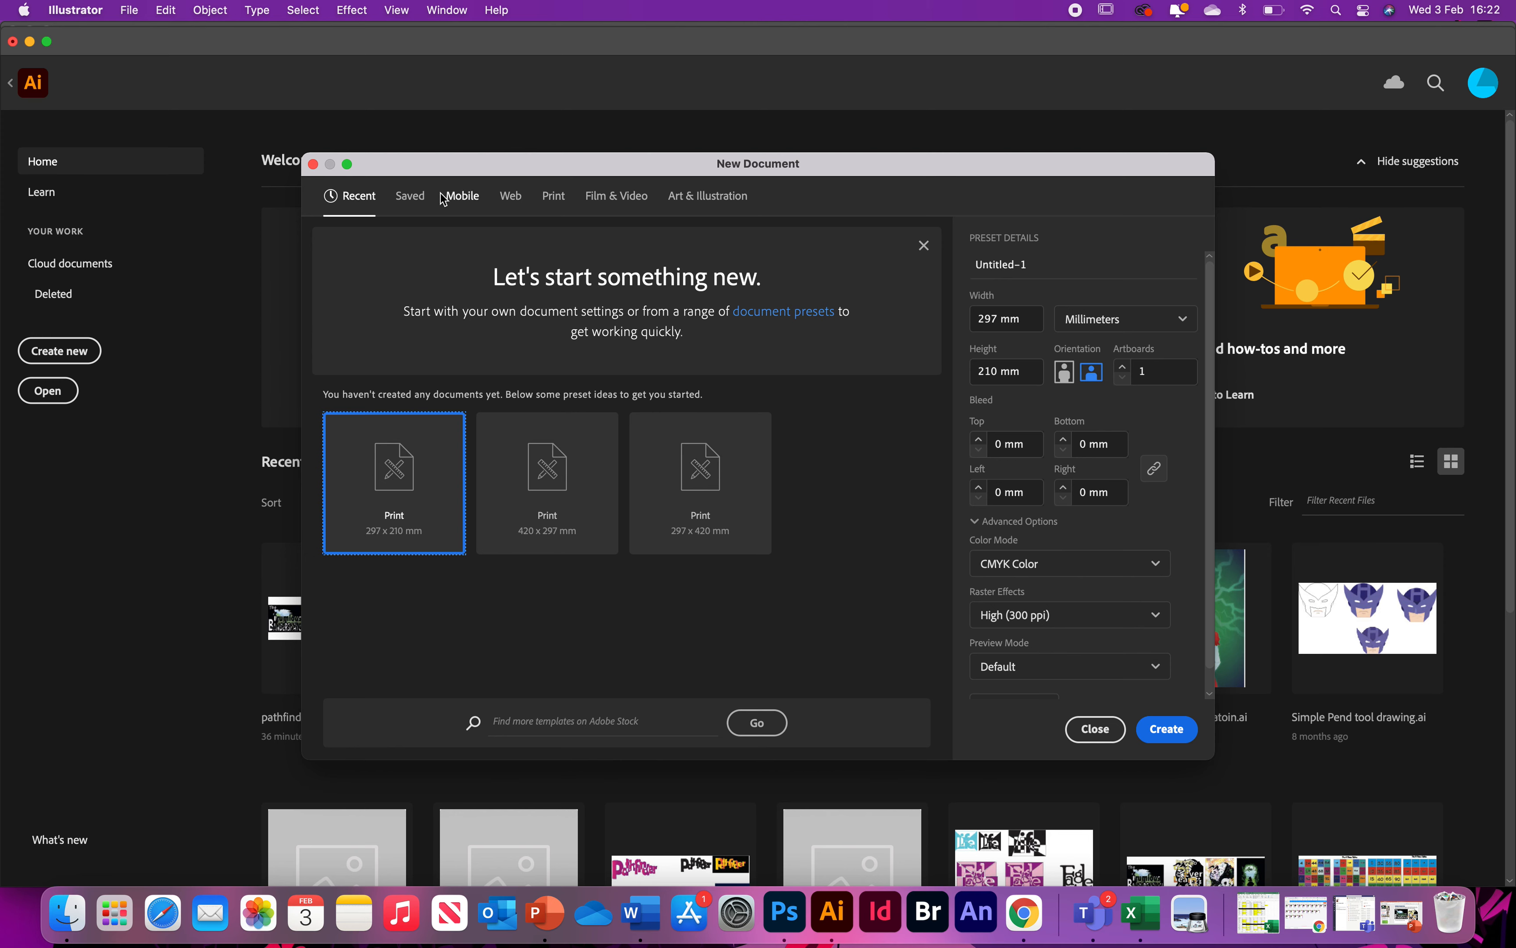
left_click(553, 198)
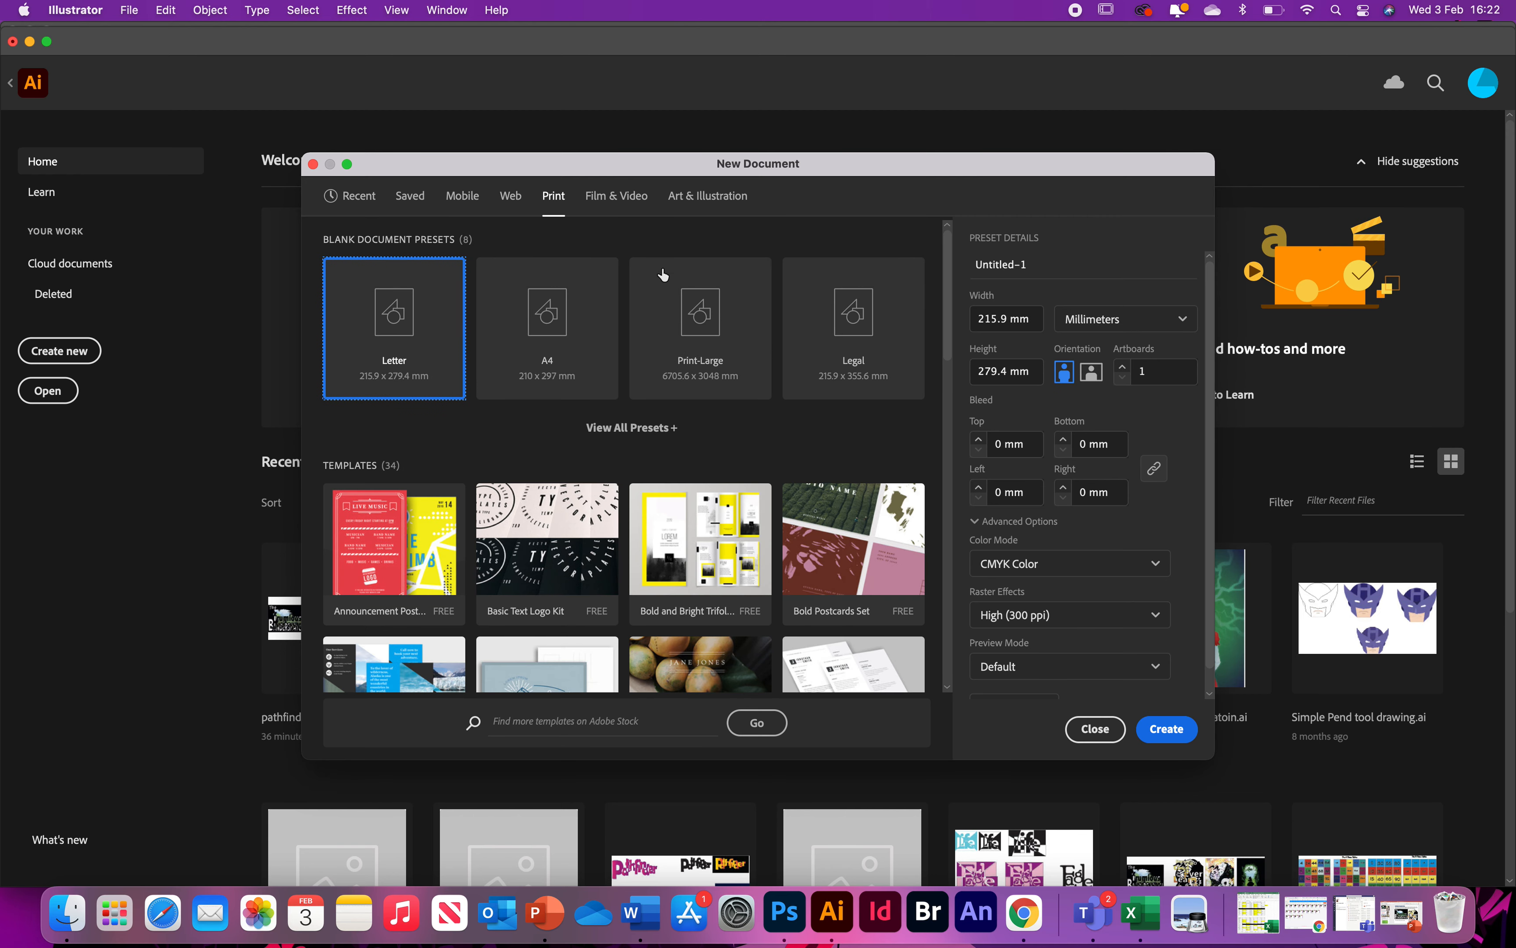
left_click(552, 335)
left_click(670, 439)
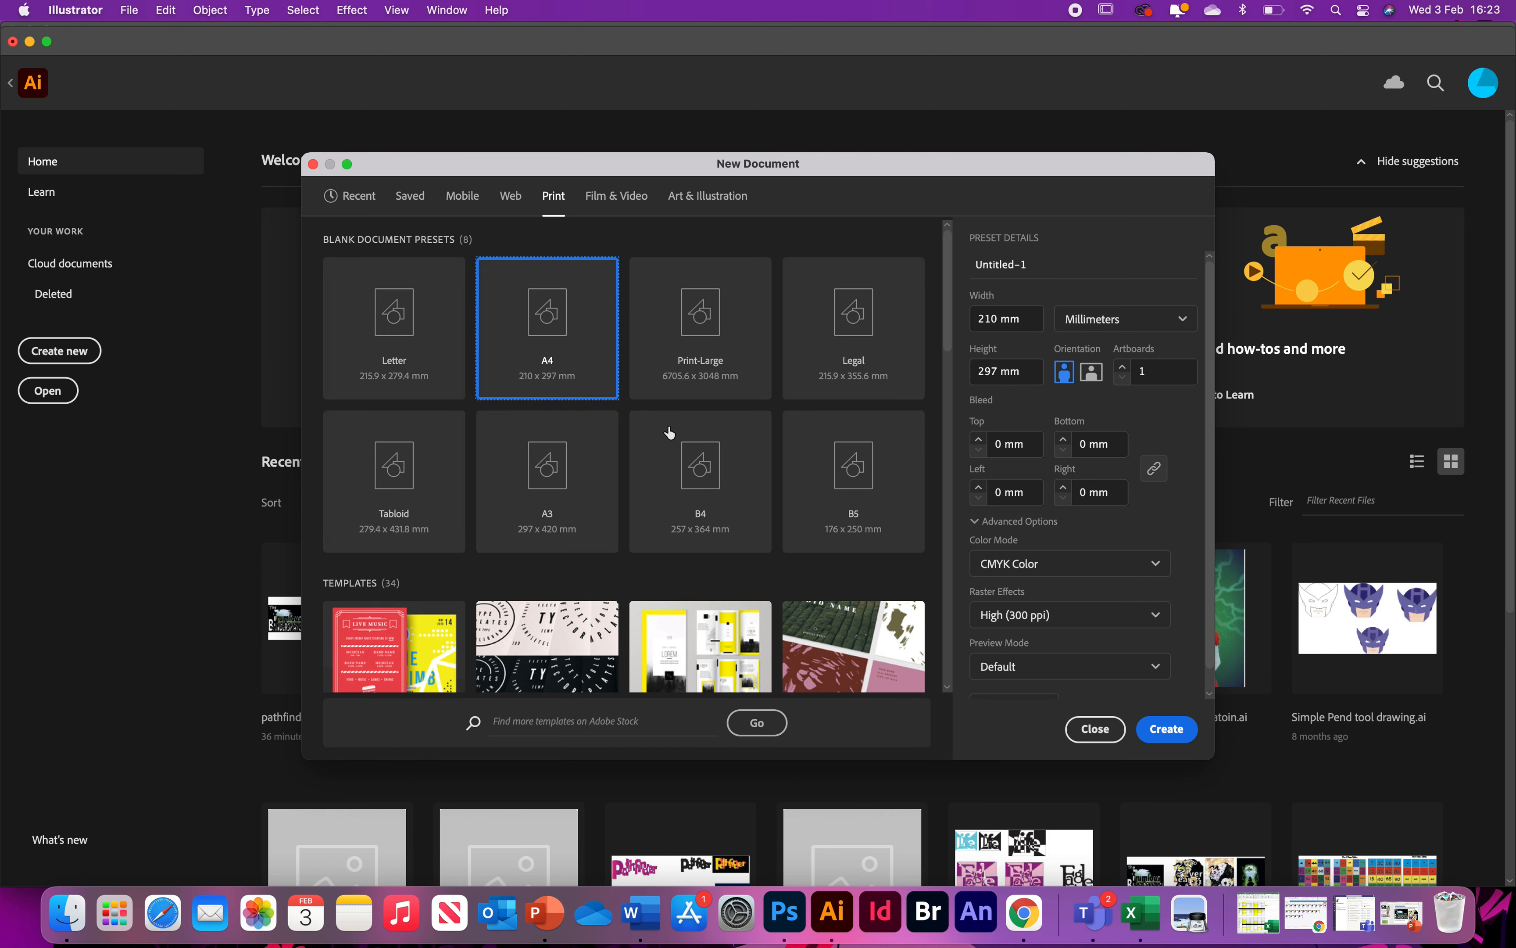
left_click(536, 508)
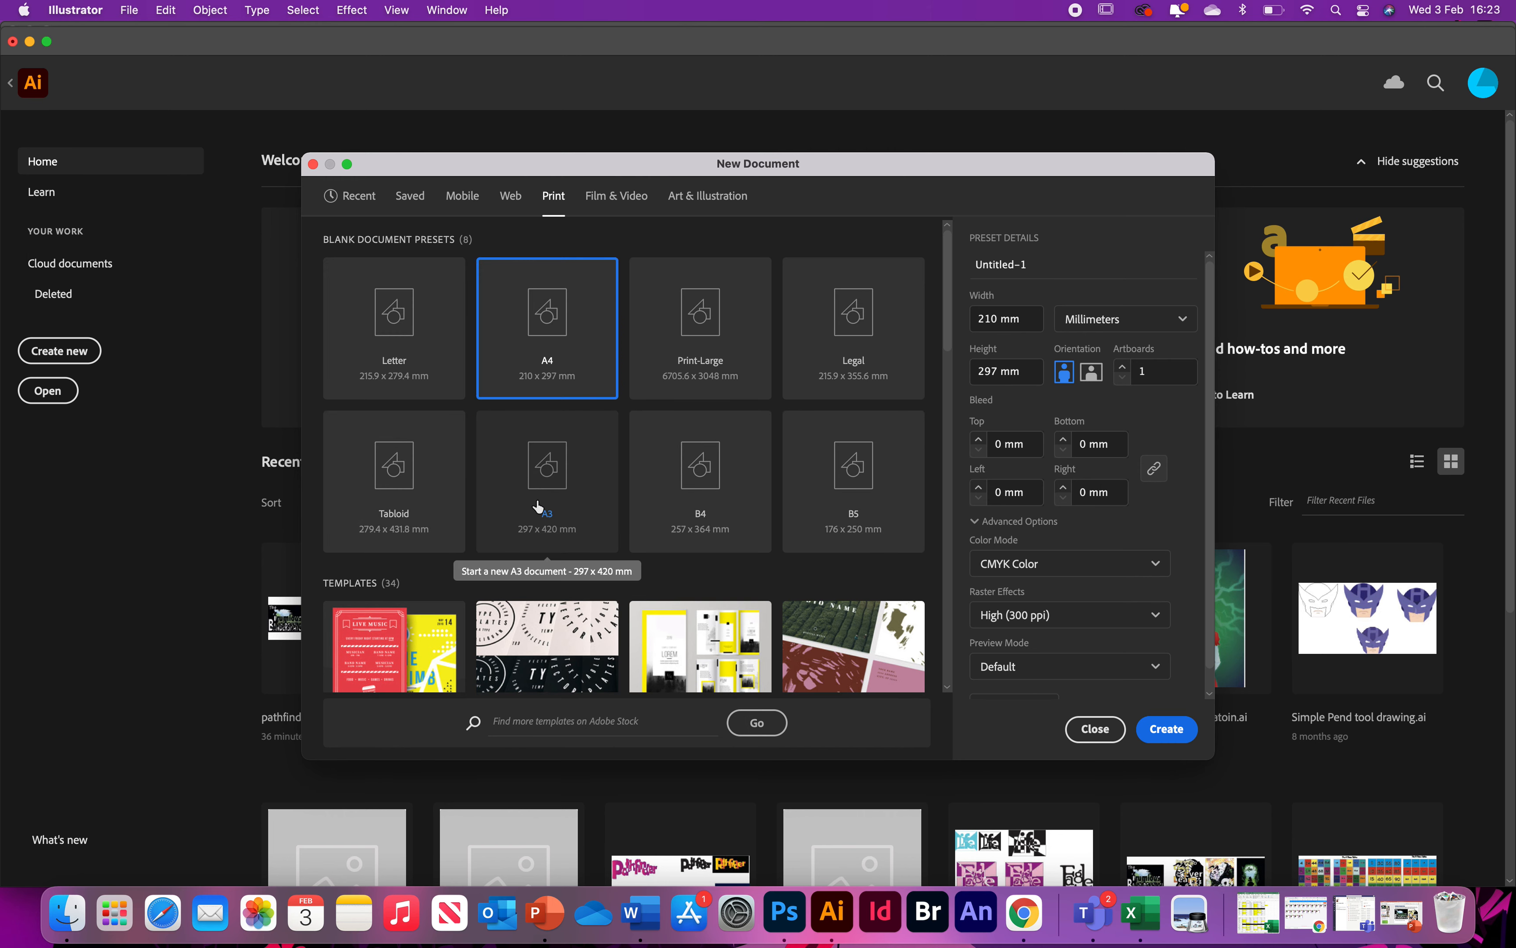
left_click(518, 326)
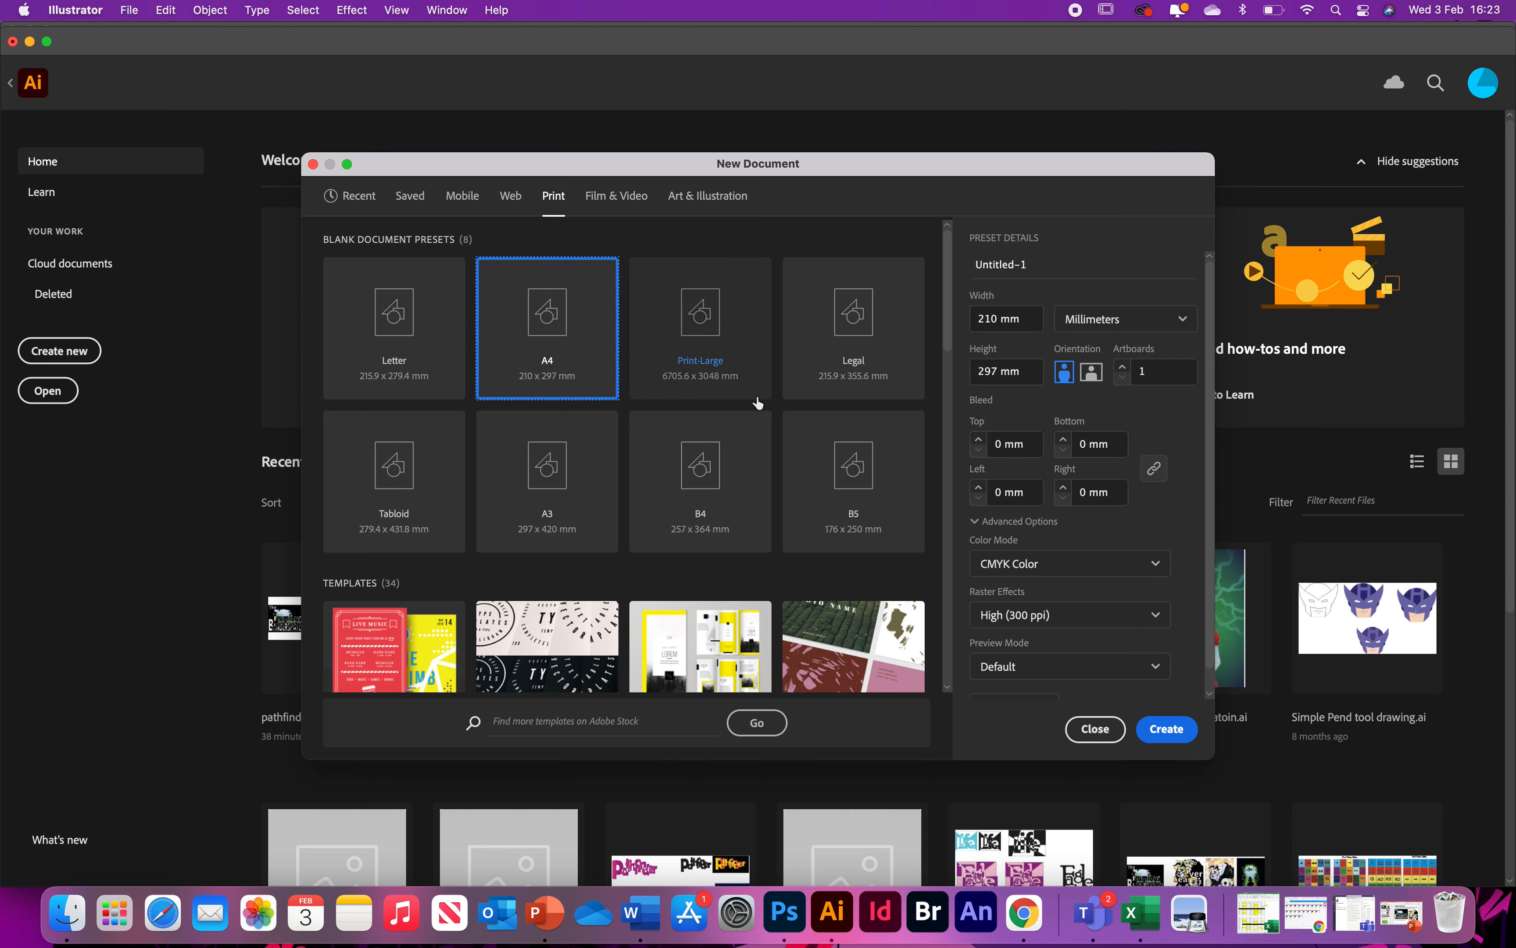
left_click(1065, 377)
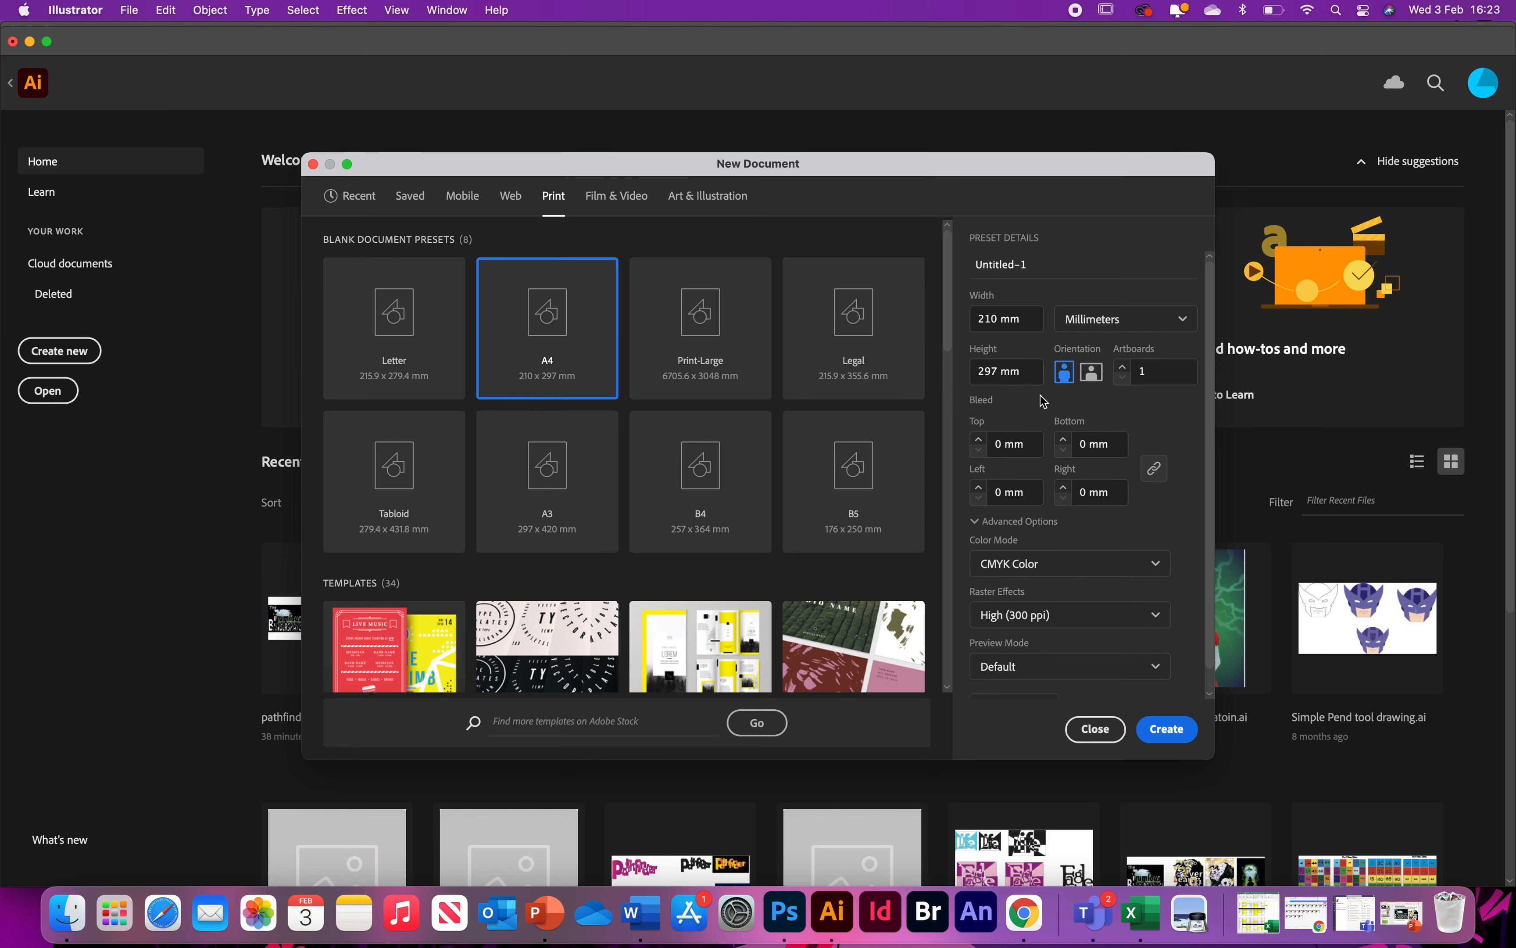
scroll(1044, 466, "down", 2)
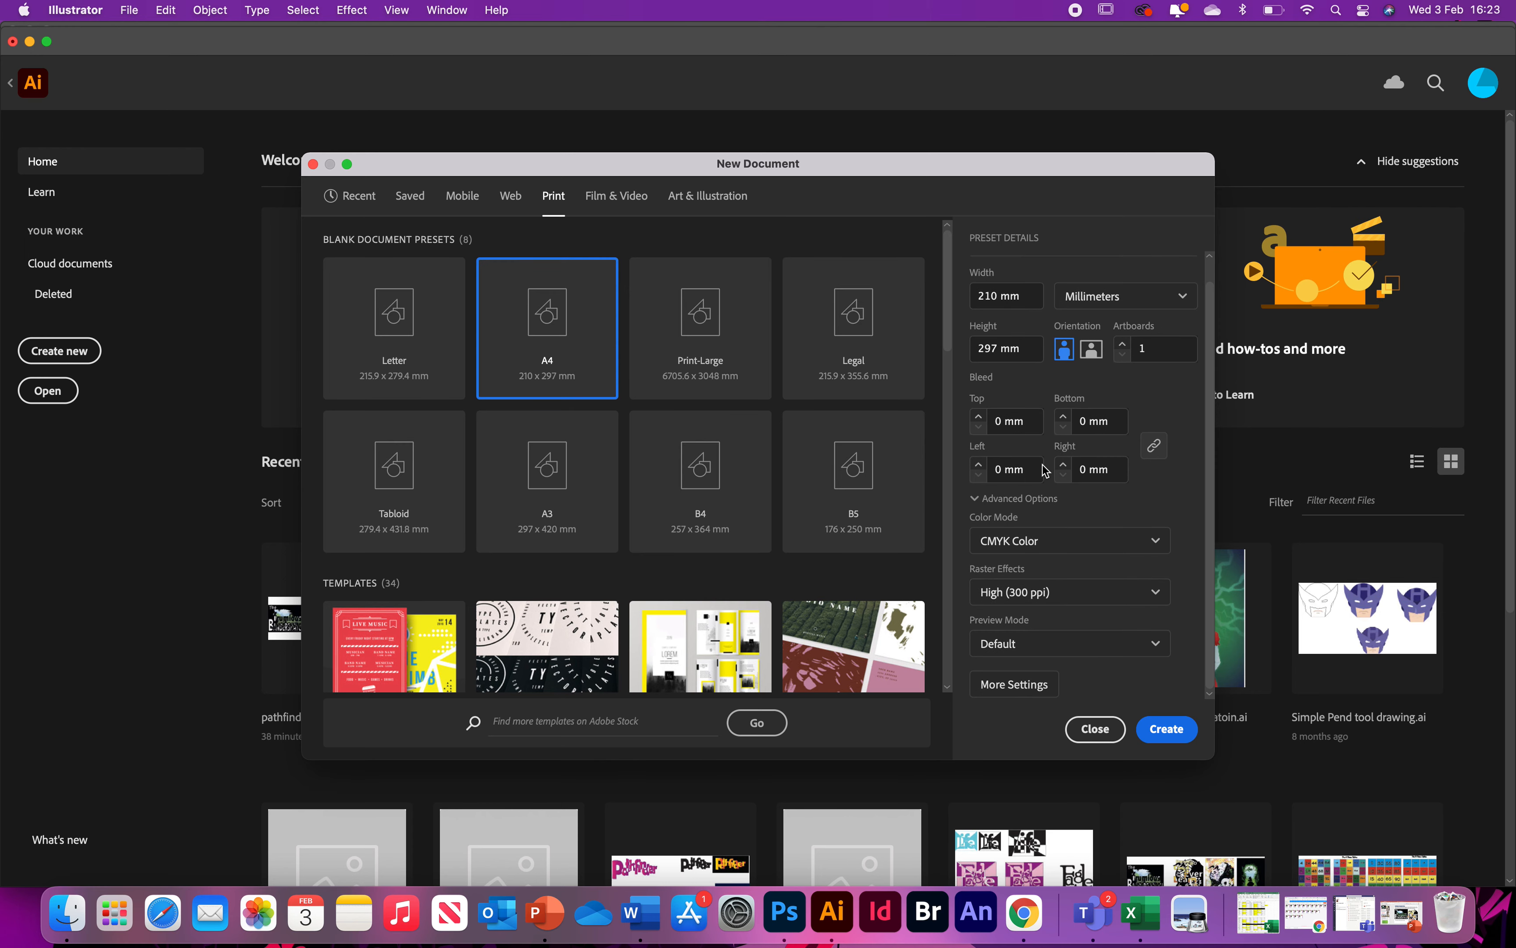
left_click(1166, 730)
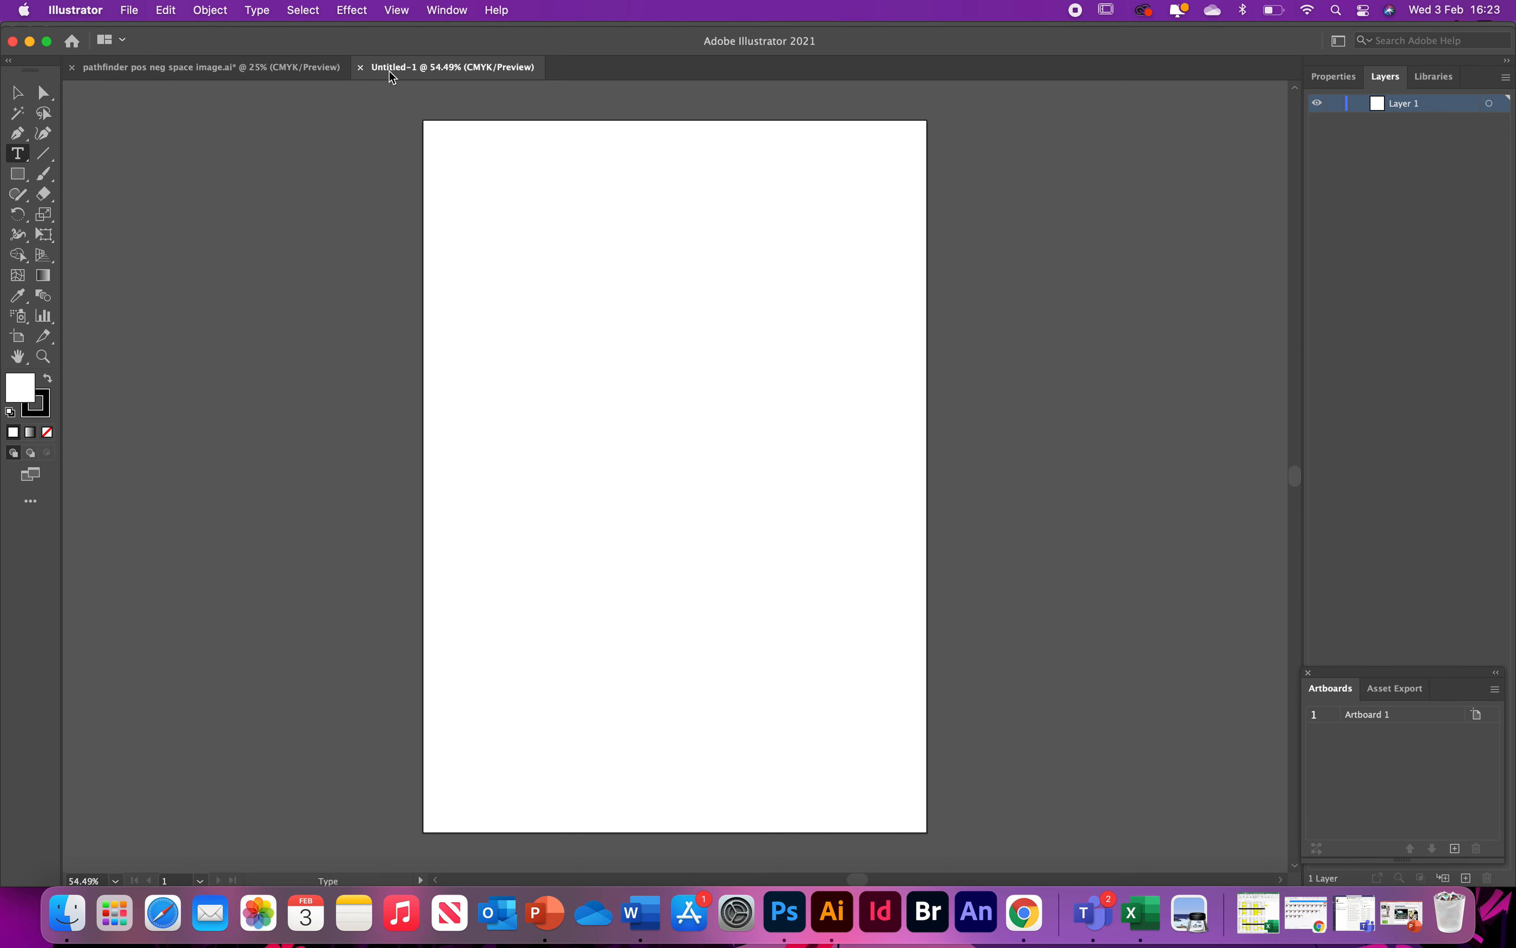
- Switch to Photoshop and capture a screenshot of the full beast artwork in Beast_posneg.psd
left_click(213, 67)
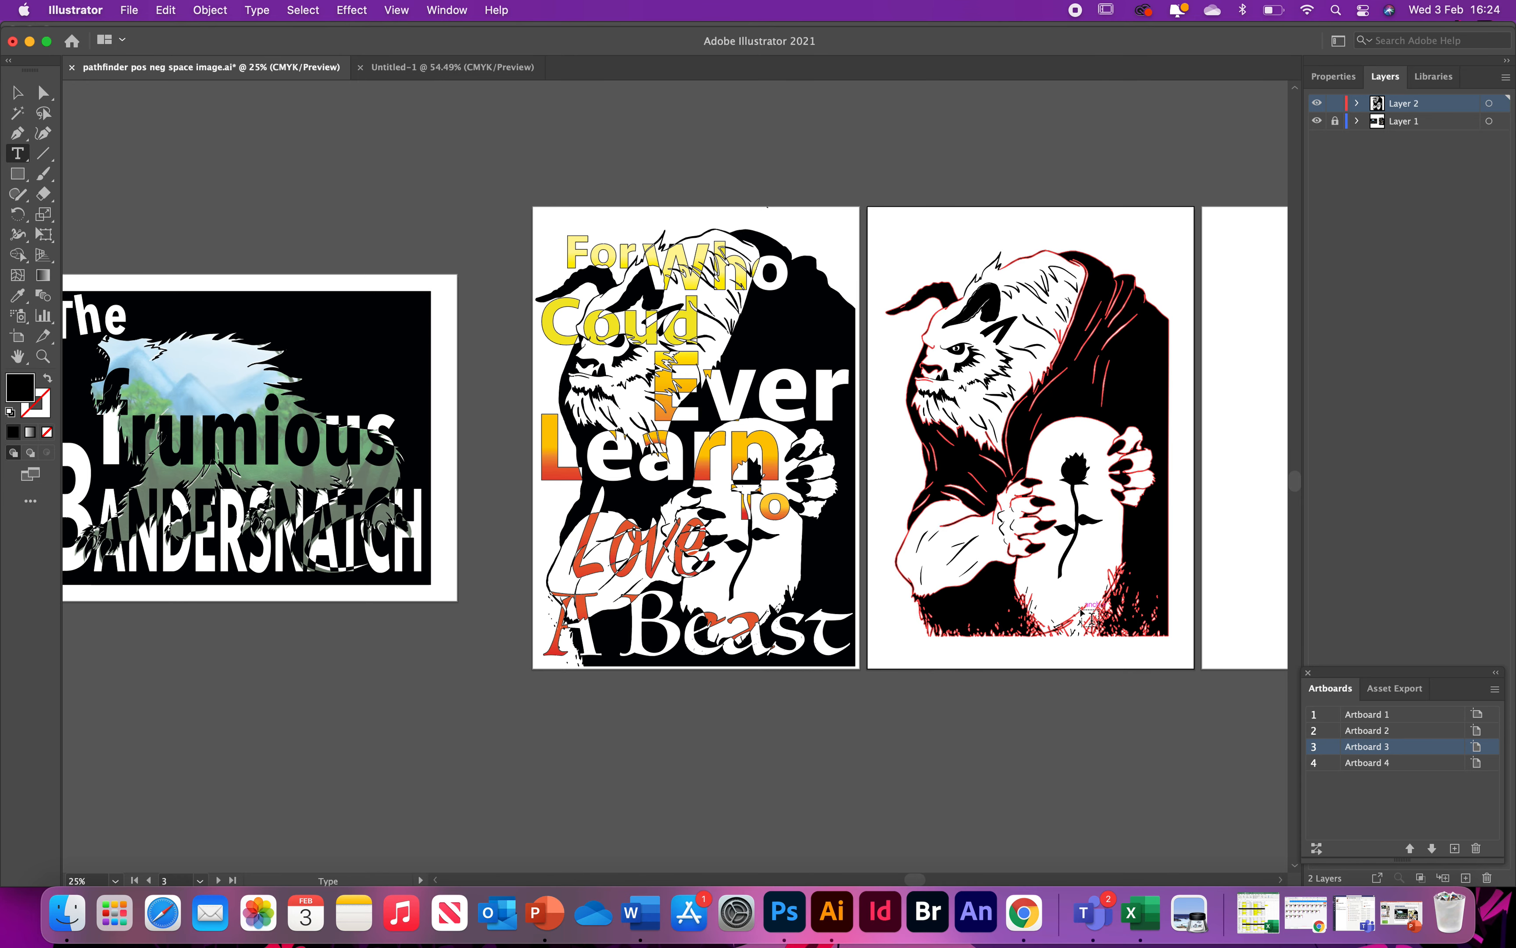
key("ctrl+Up")
left_click(571, 663)
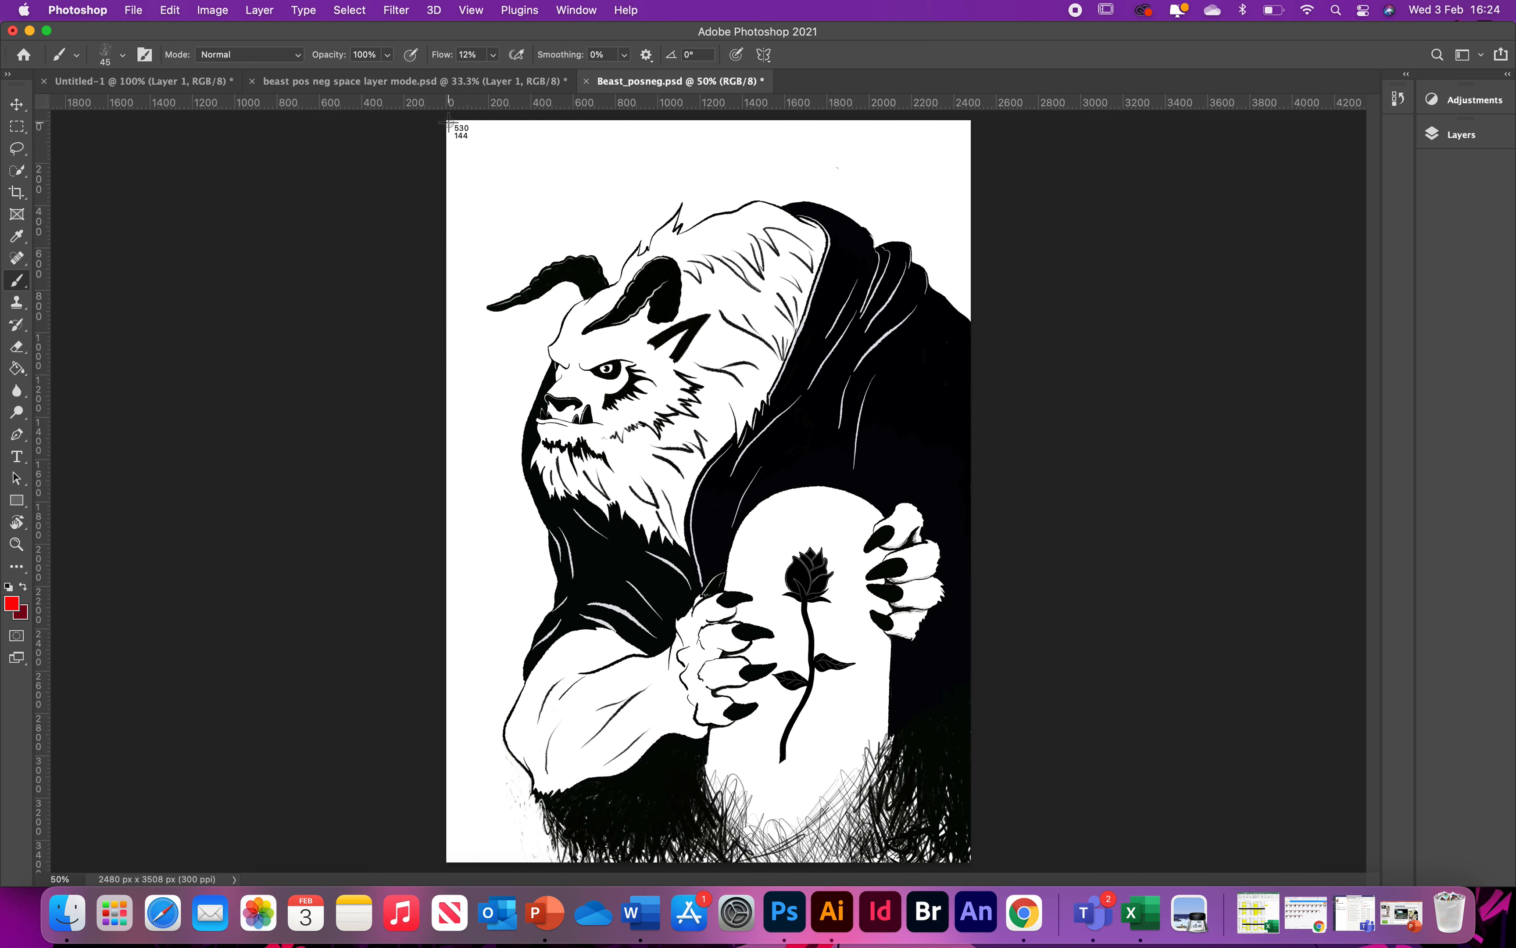
left_click_drag(444, 123, 968, 862)
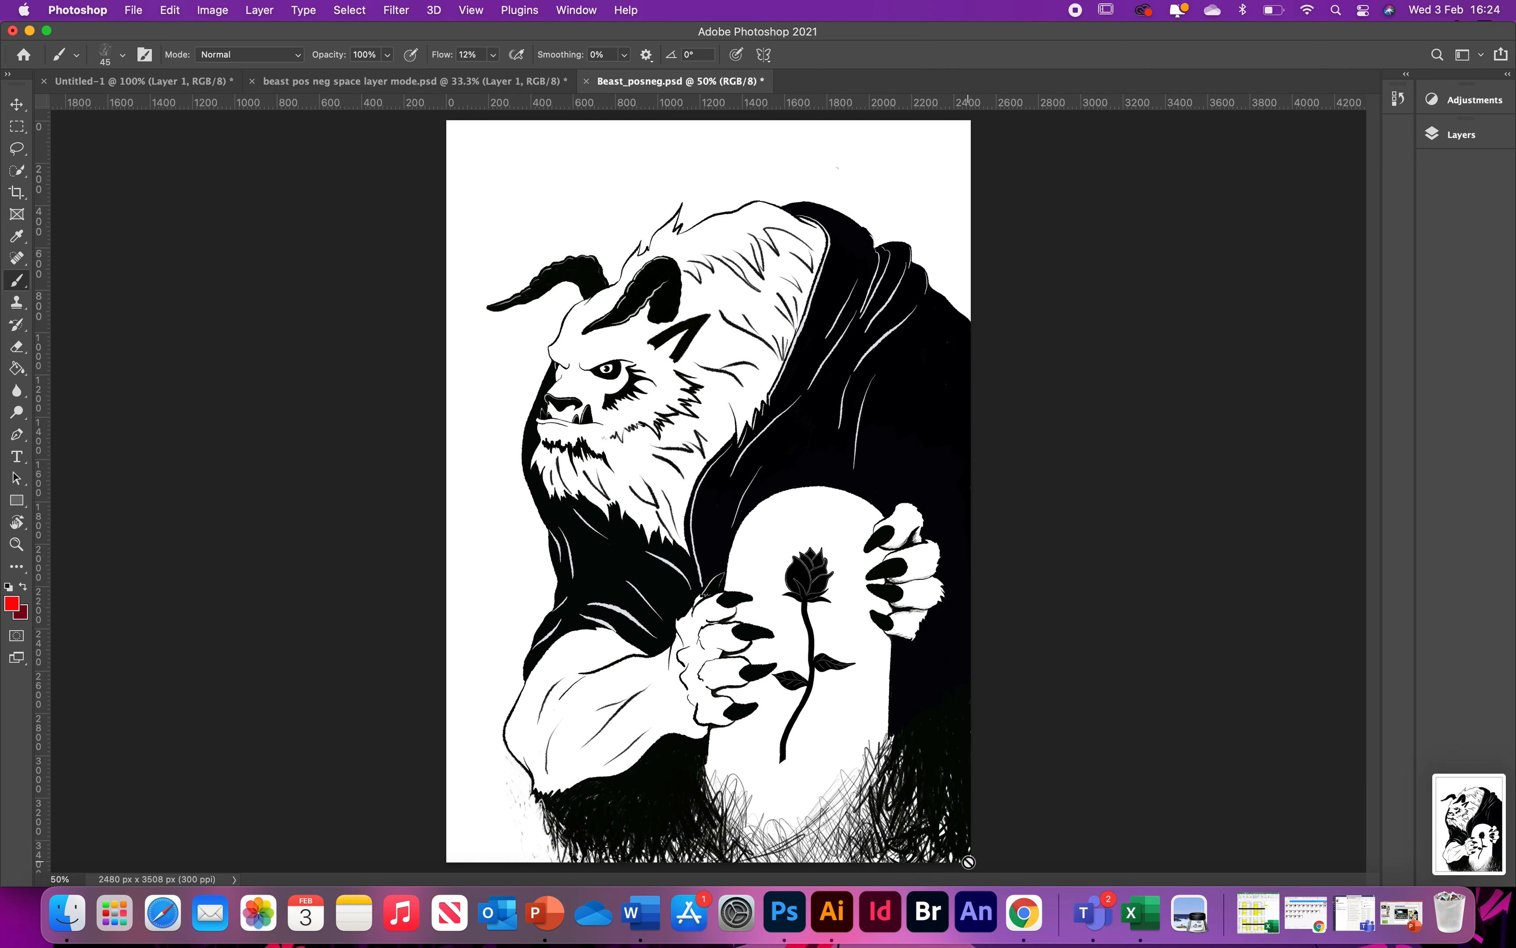
key("ctrl+Up")
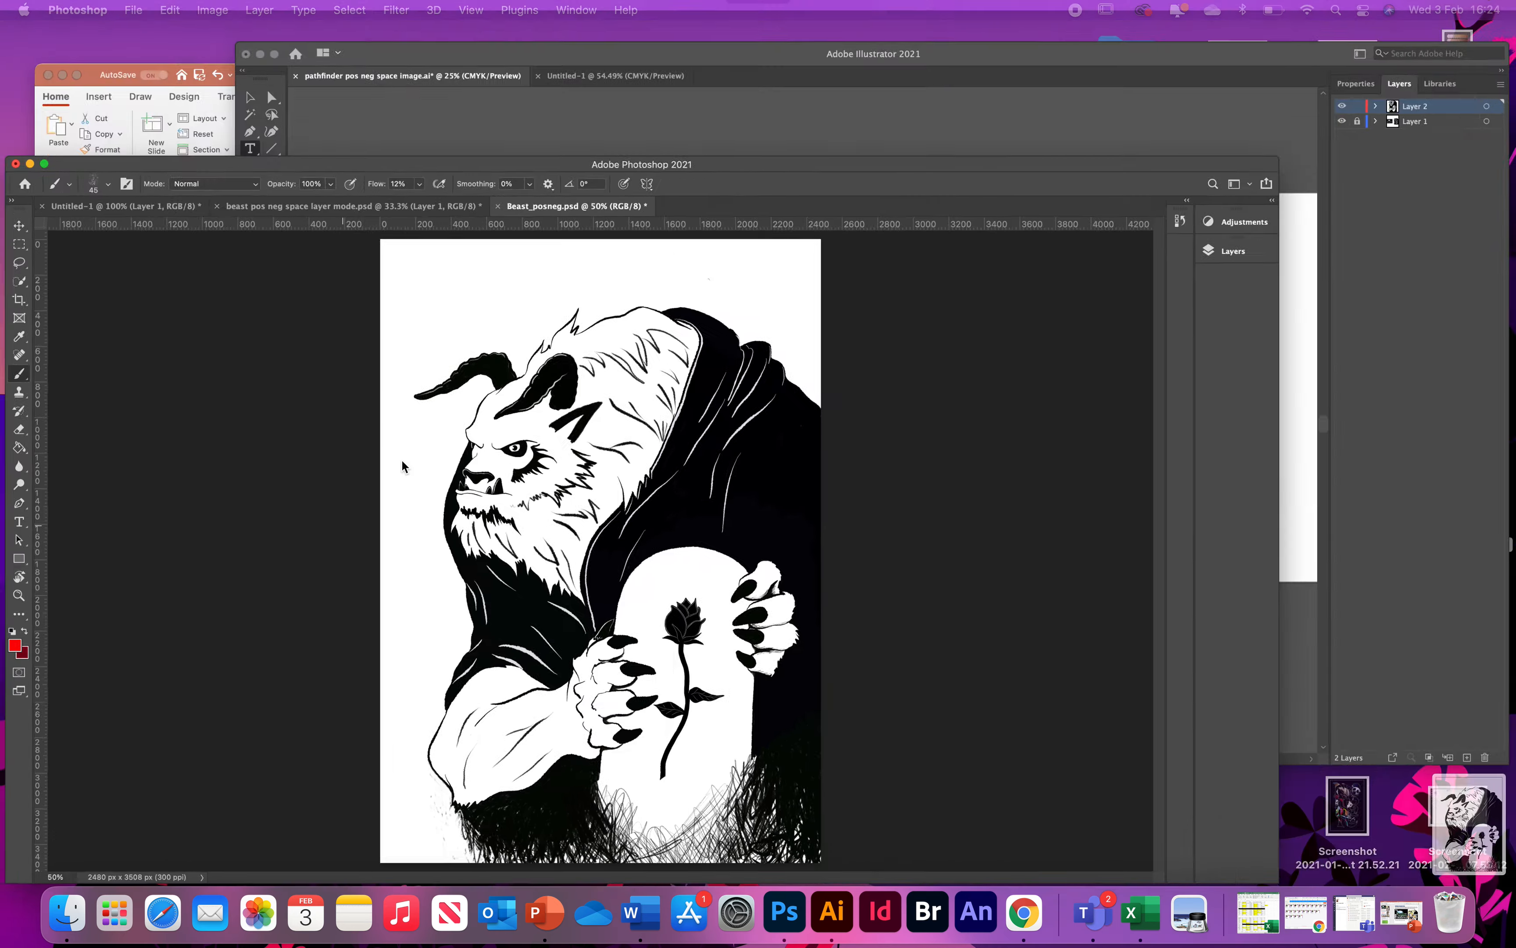
- Switch back to Illustrator and place the new beast screenshot from the desktop in the blank Untitled-1 document
left_click(873, 440)
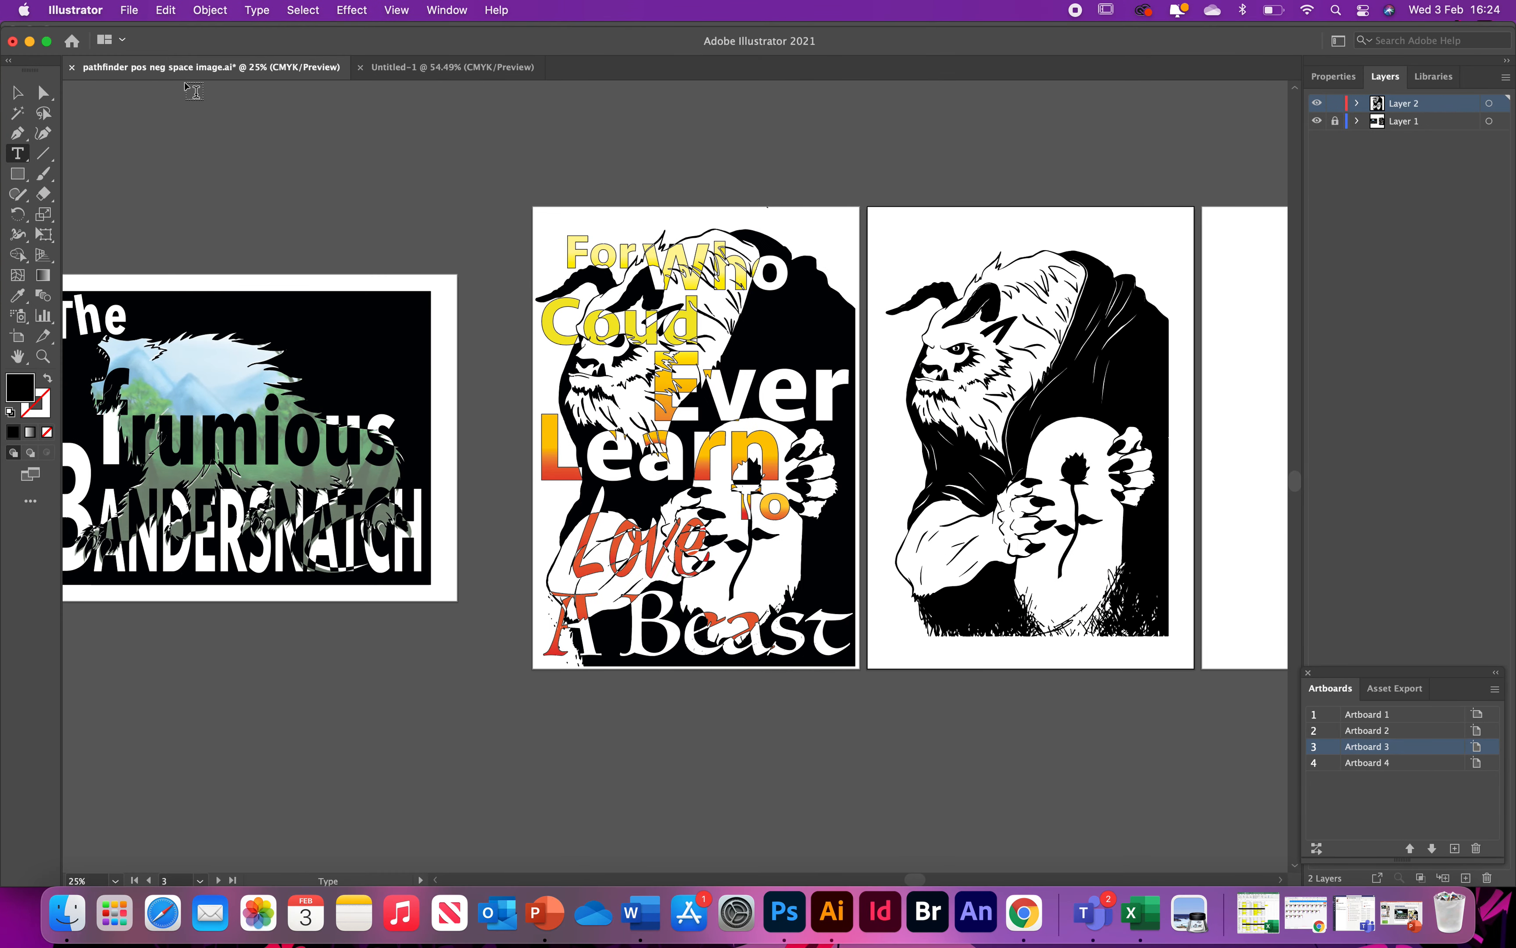
left_click(417, 67)
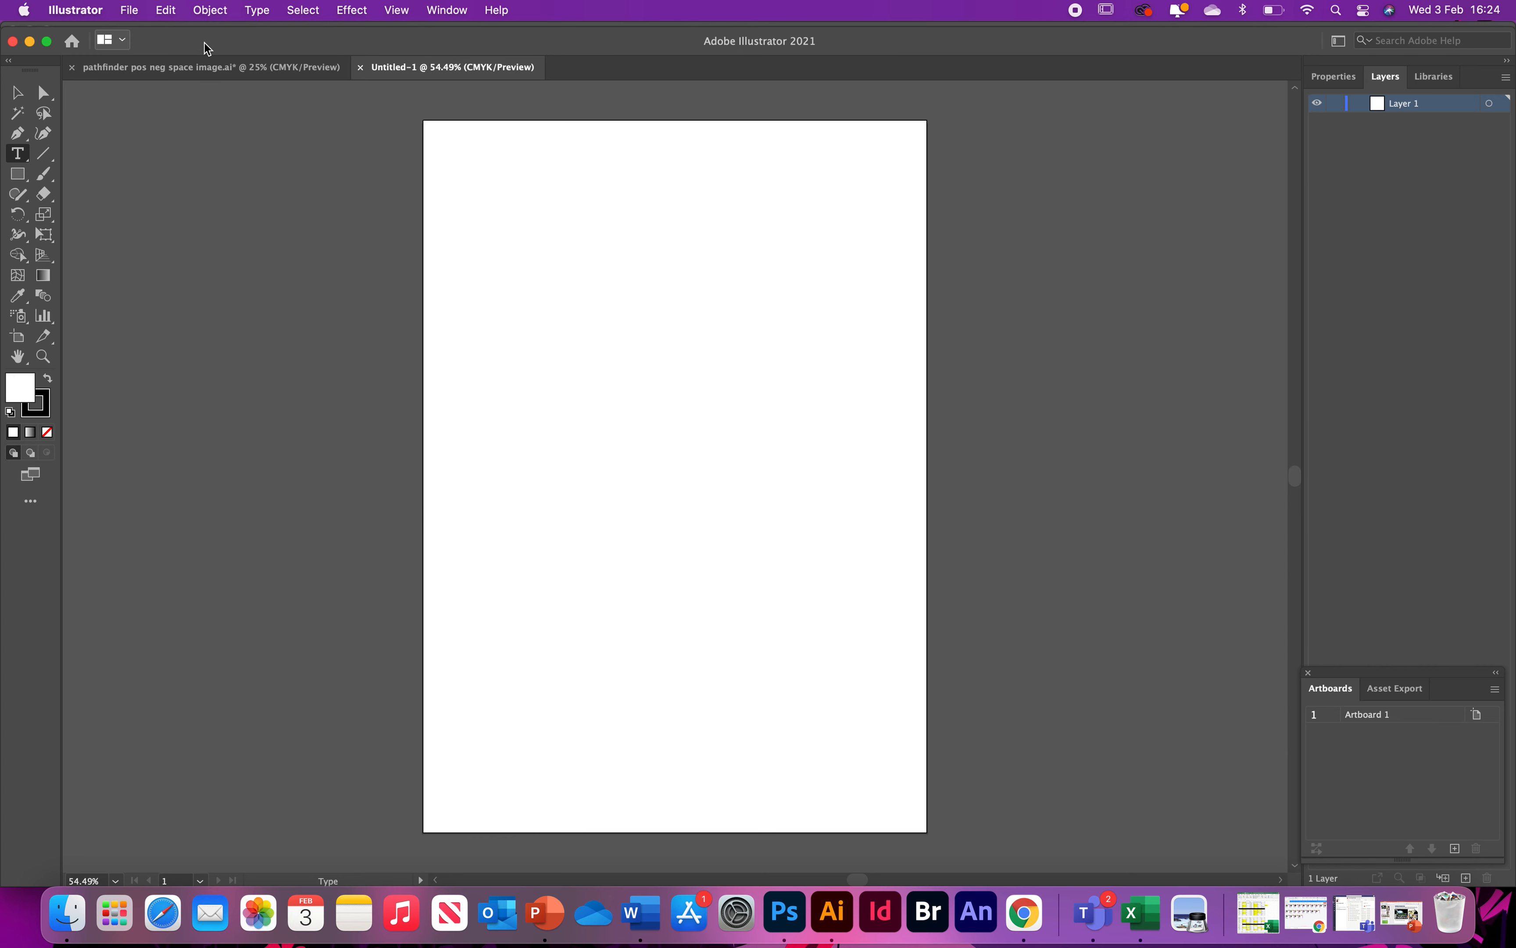
left_click_drag(270, 41, 153, 38)
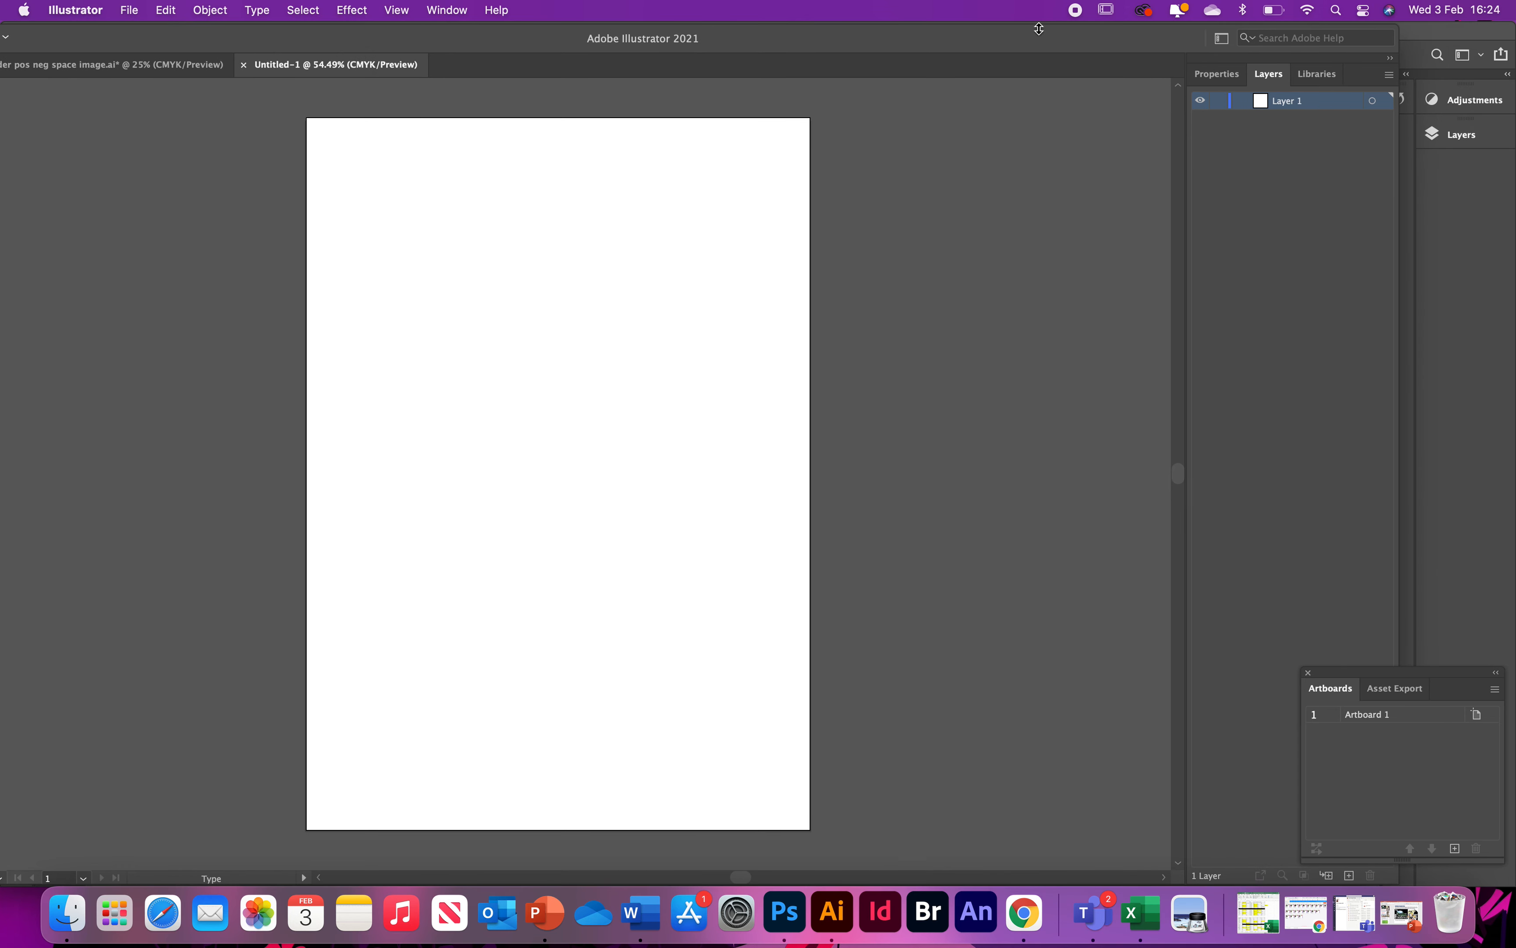
key("super+Tab")
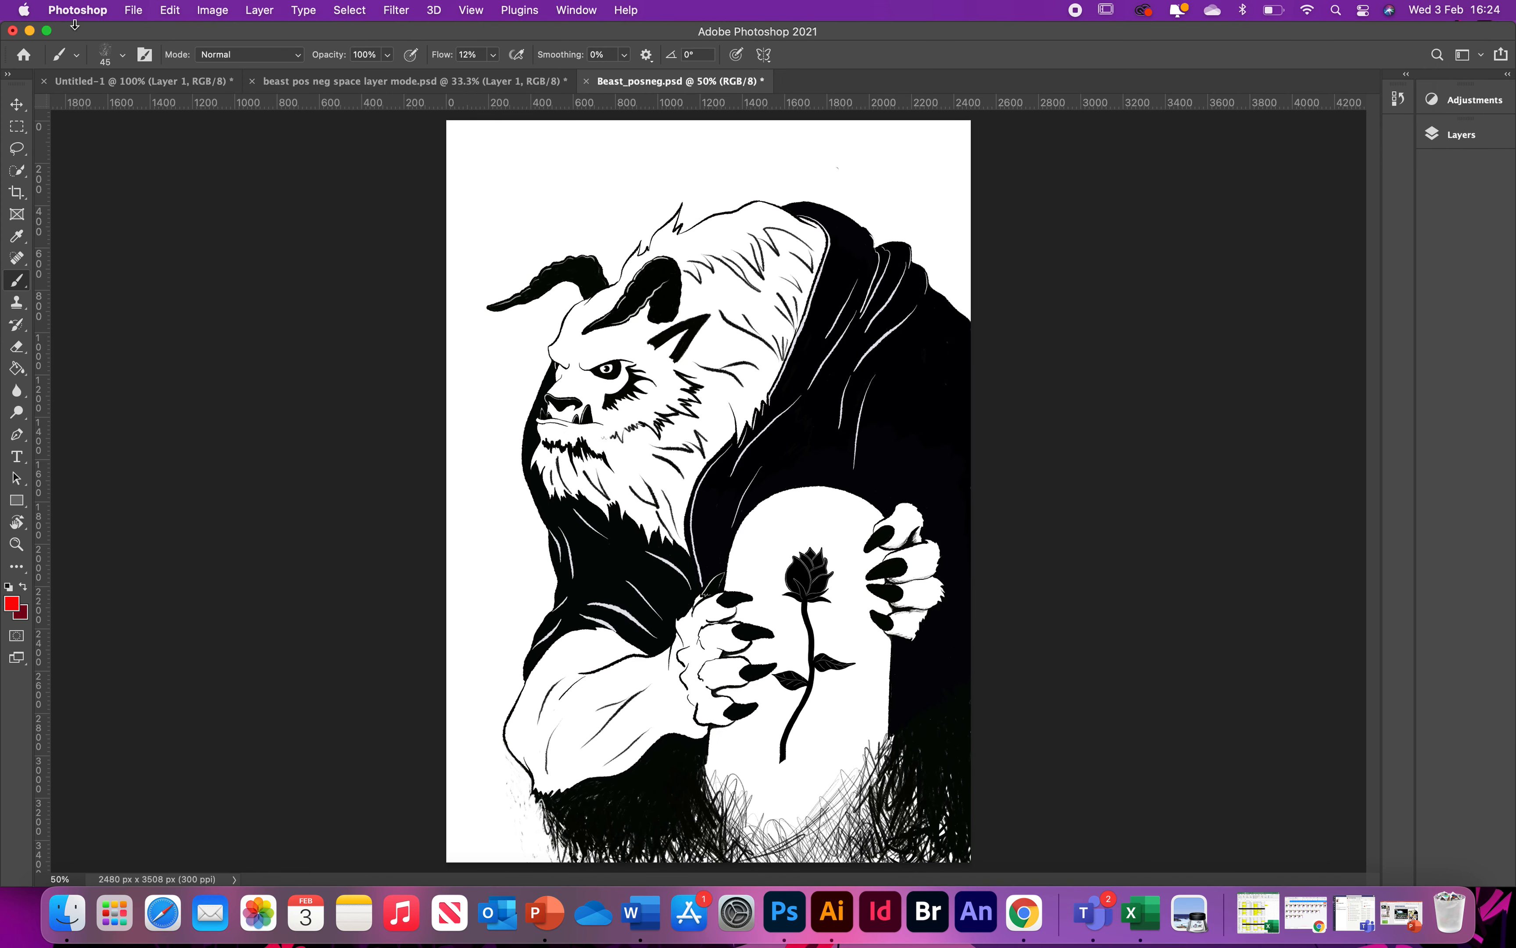
left_click(29, 31)
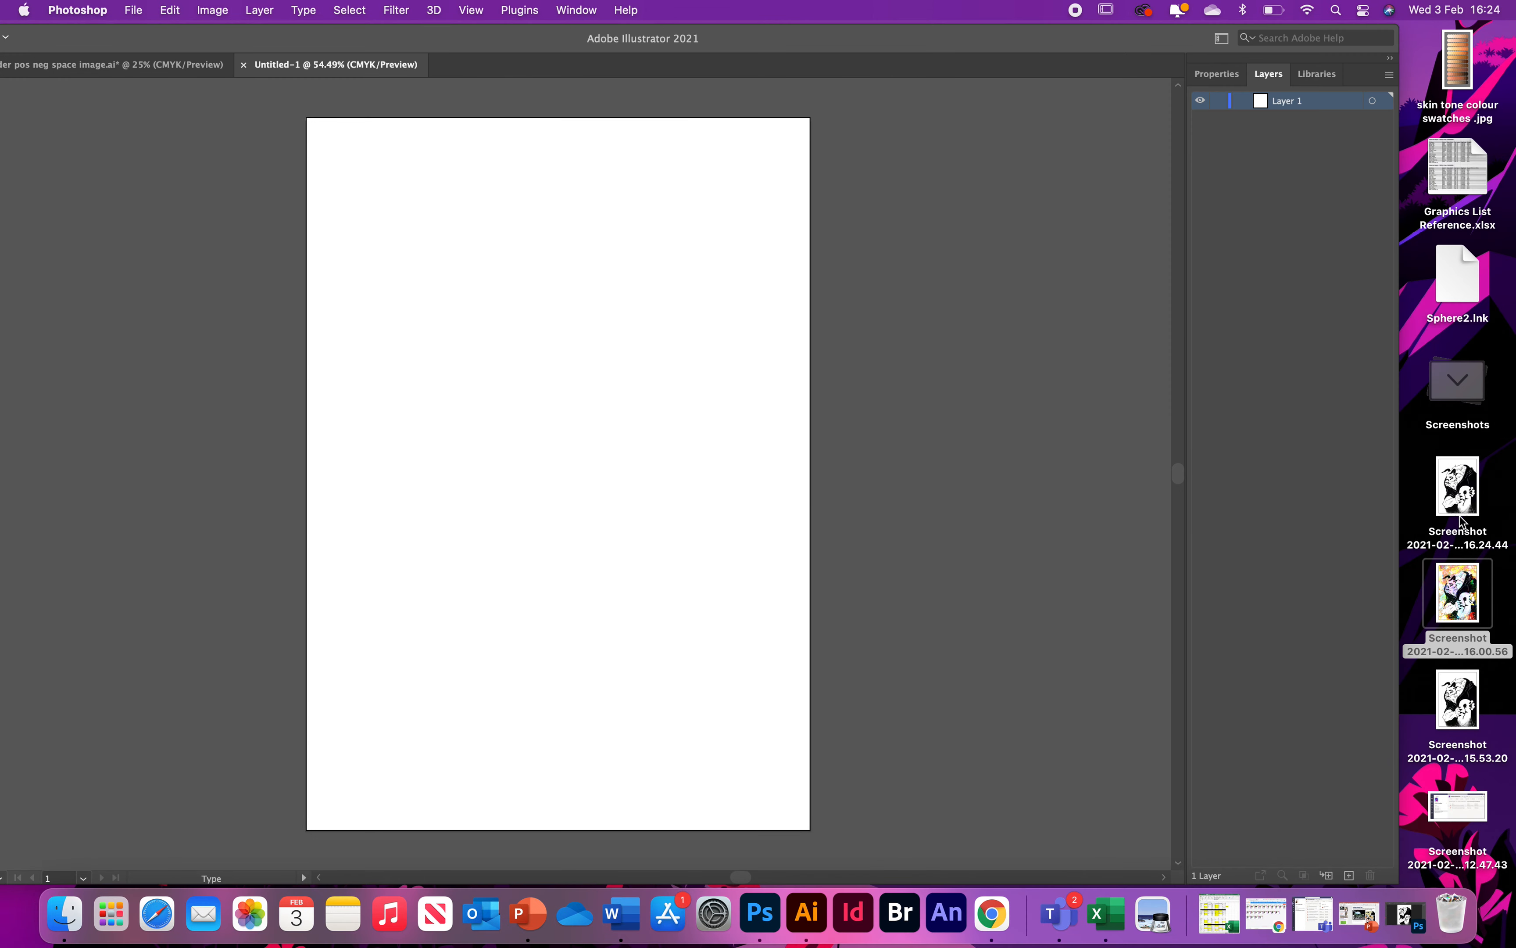
left_click_drag(1459, 488, 571, 403)
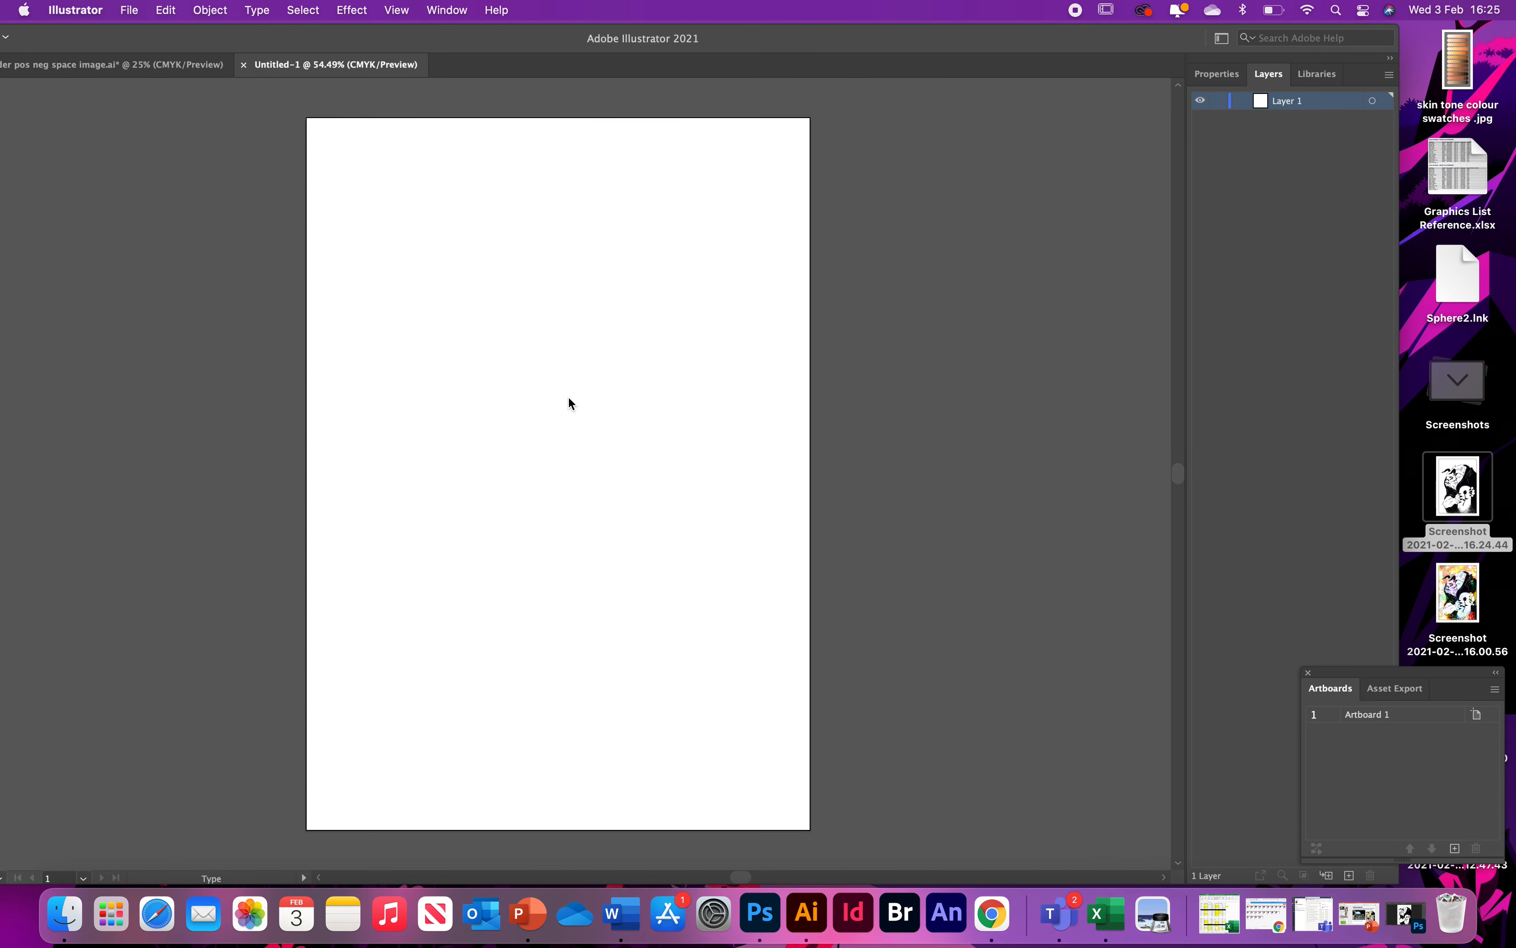
left_click_drag(253, 44, 373, 48)
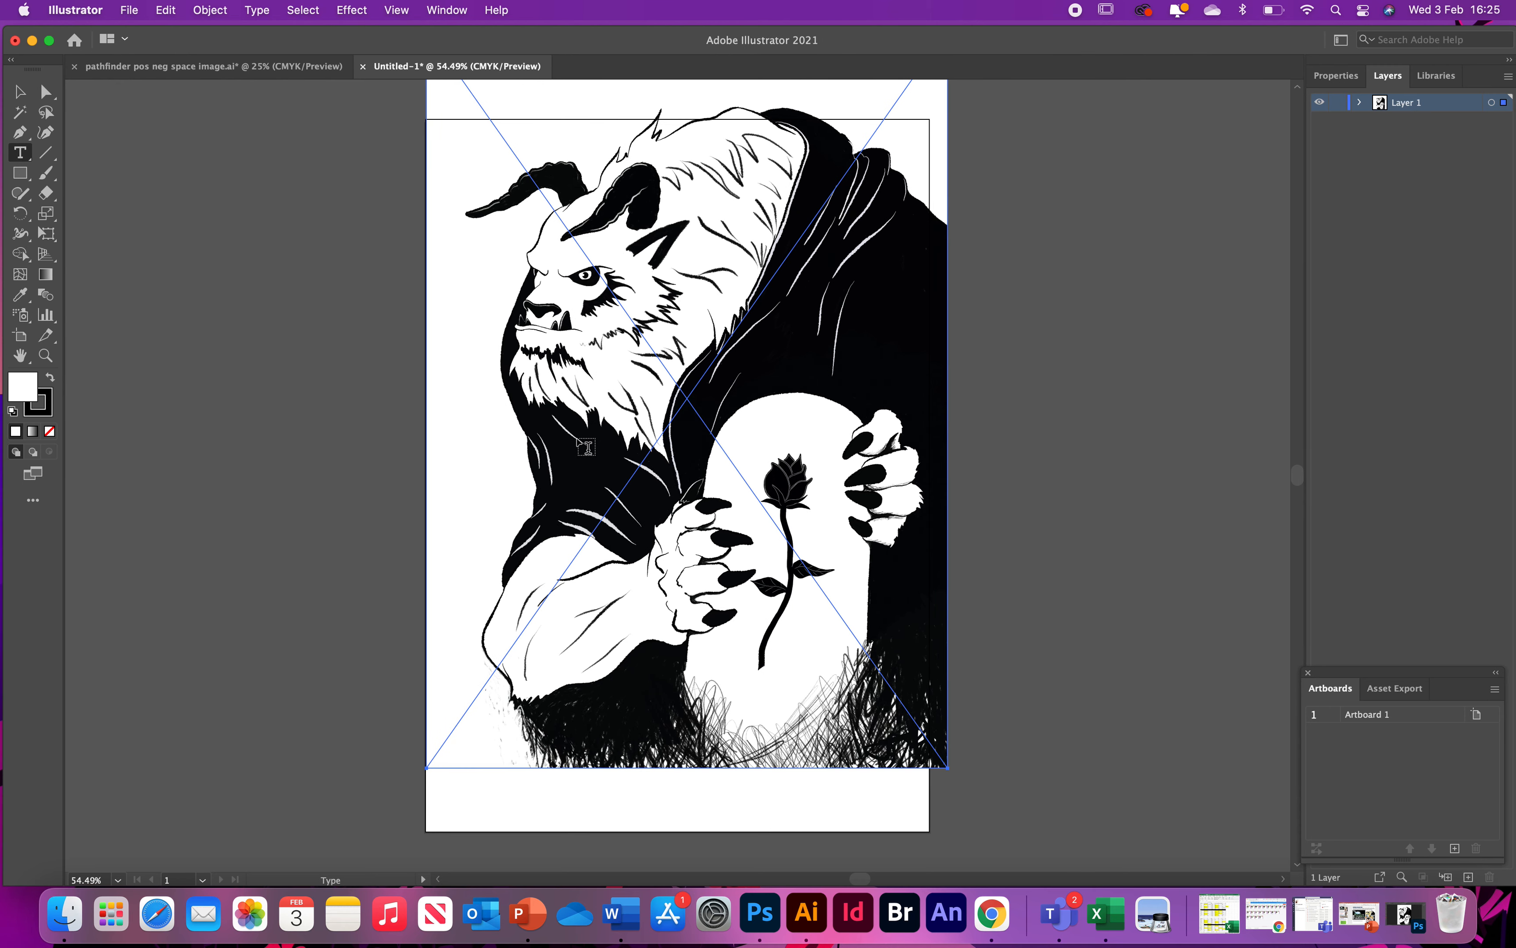
left_click(581, 446)
key("super+z")
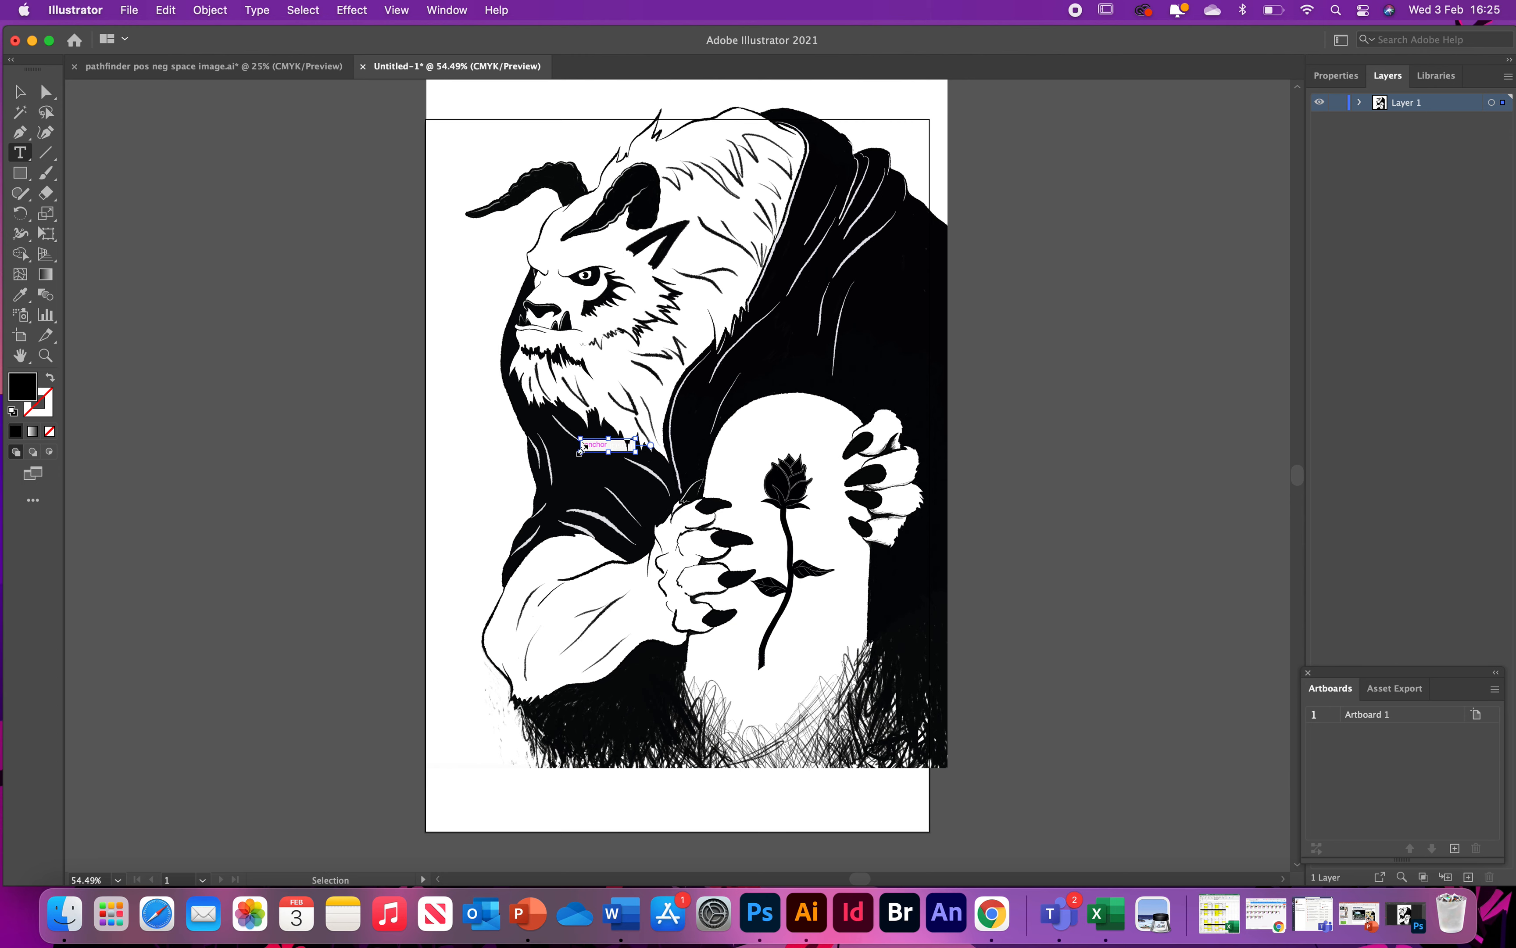
key("super+z")
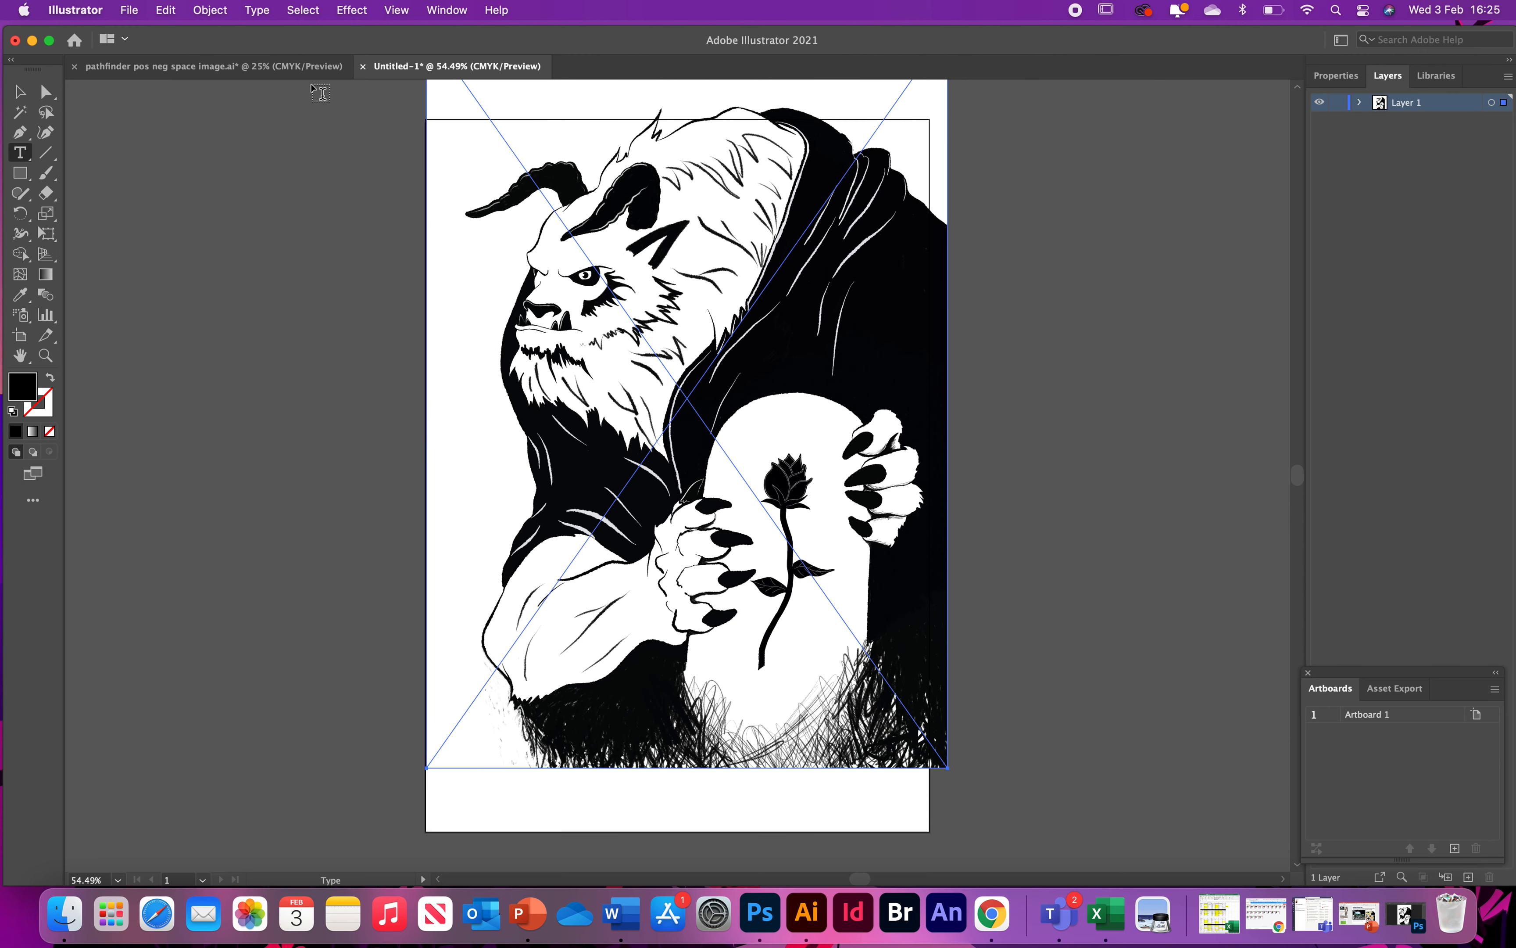
- Open the Image Trace settings beside the artboard and isolate the placed beast image for tracing
left_click(20, 92)
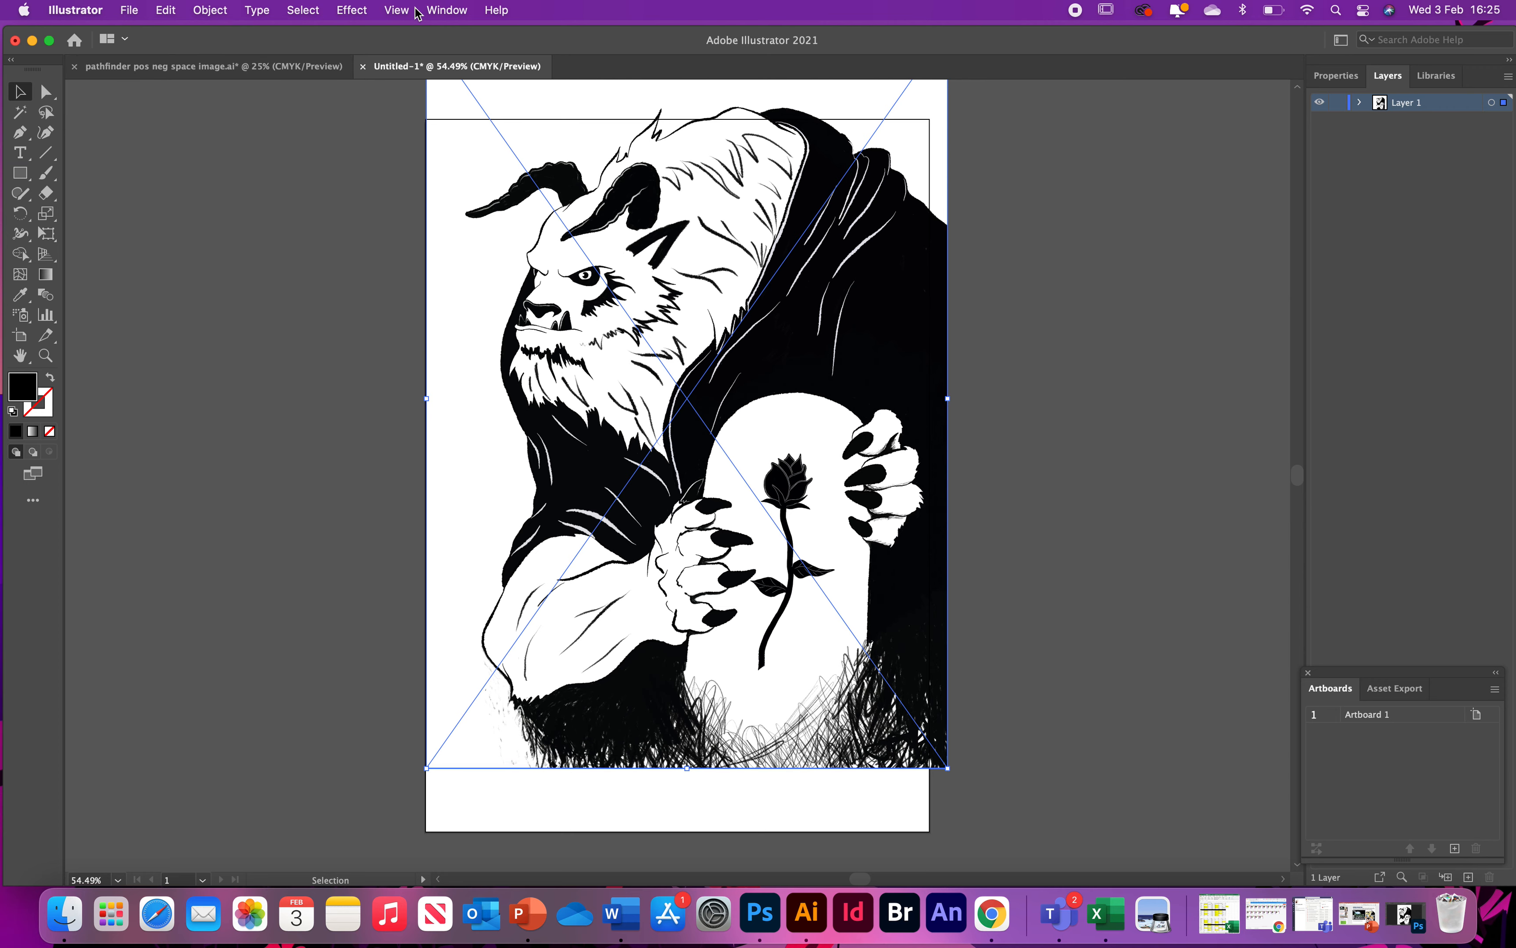
left_click(446, 10)
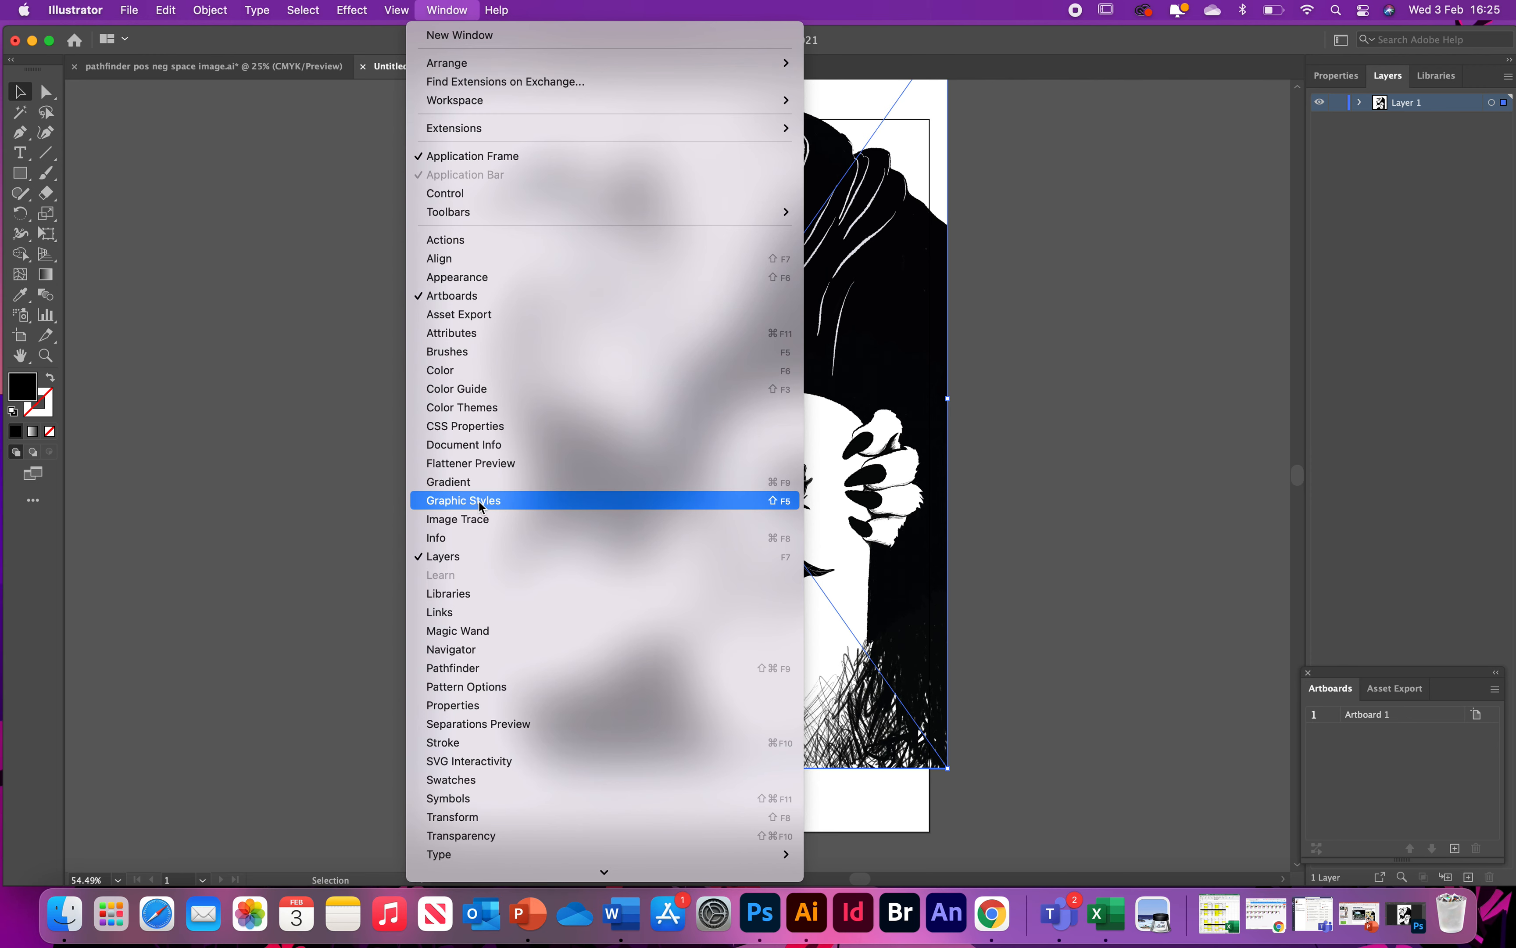
left_click(452, 519)
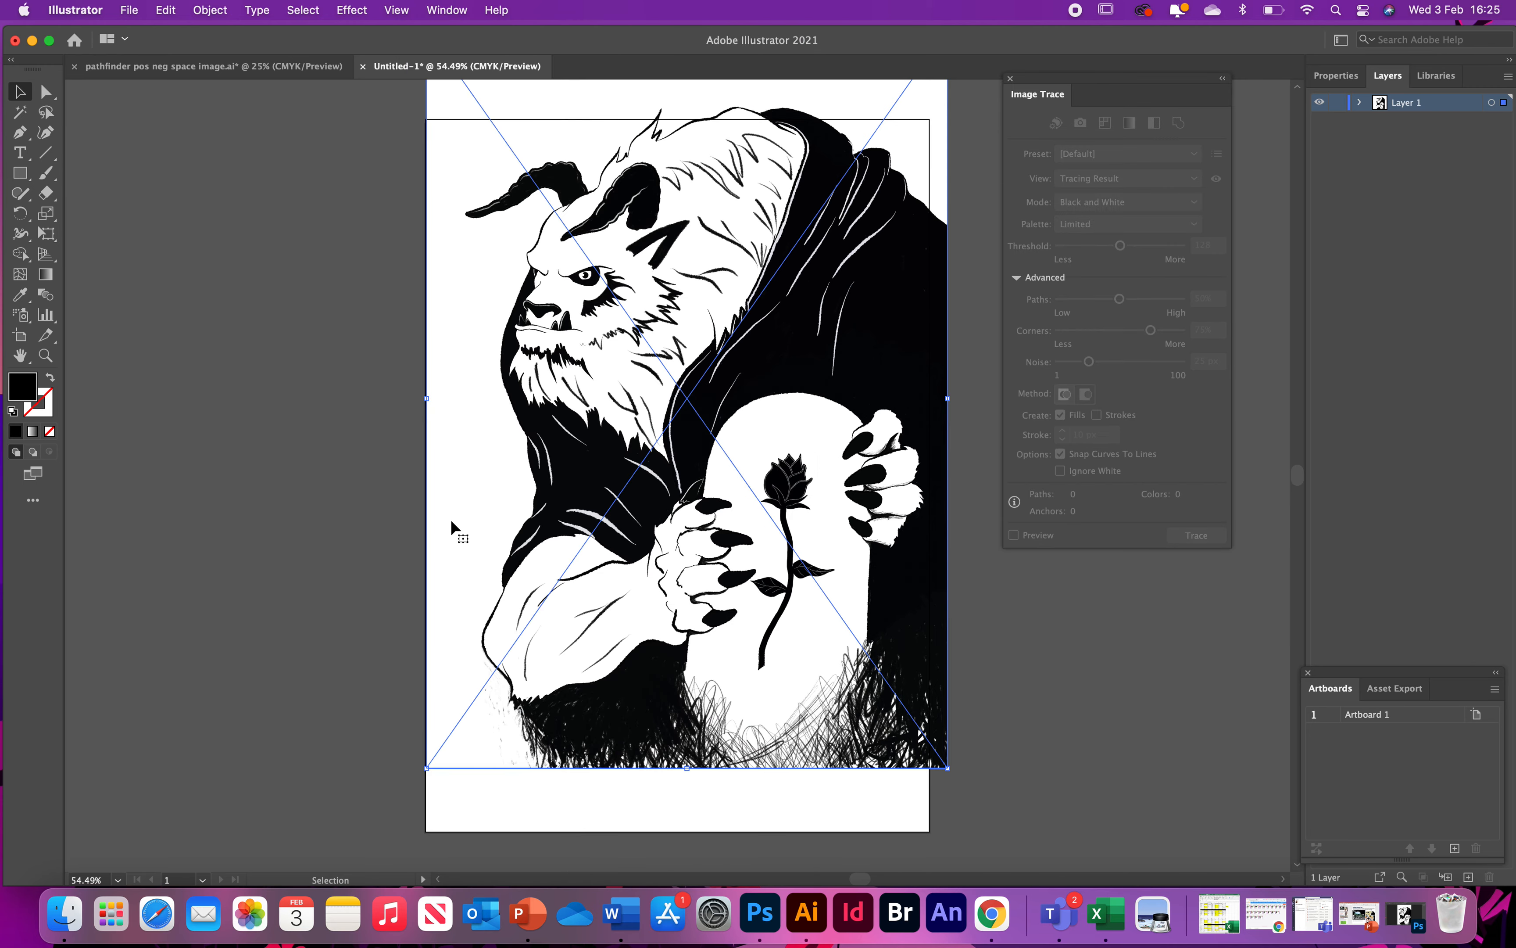
left_click_drag(1092, 79, 1102, 164)
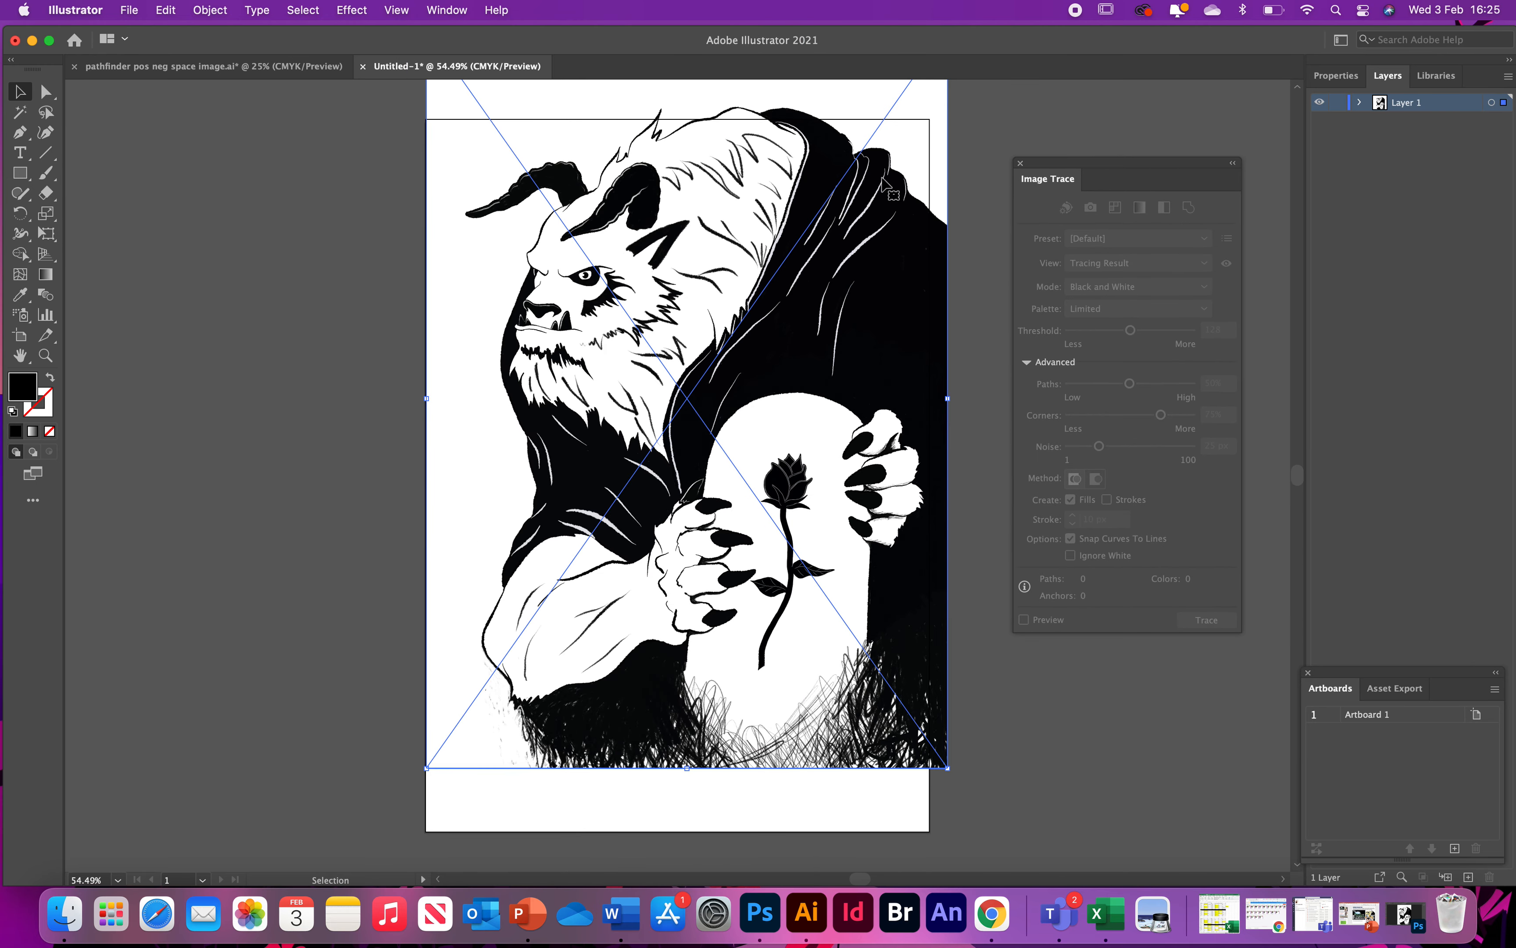
double_click(880, 313)
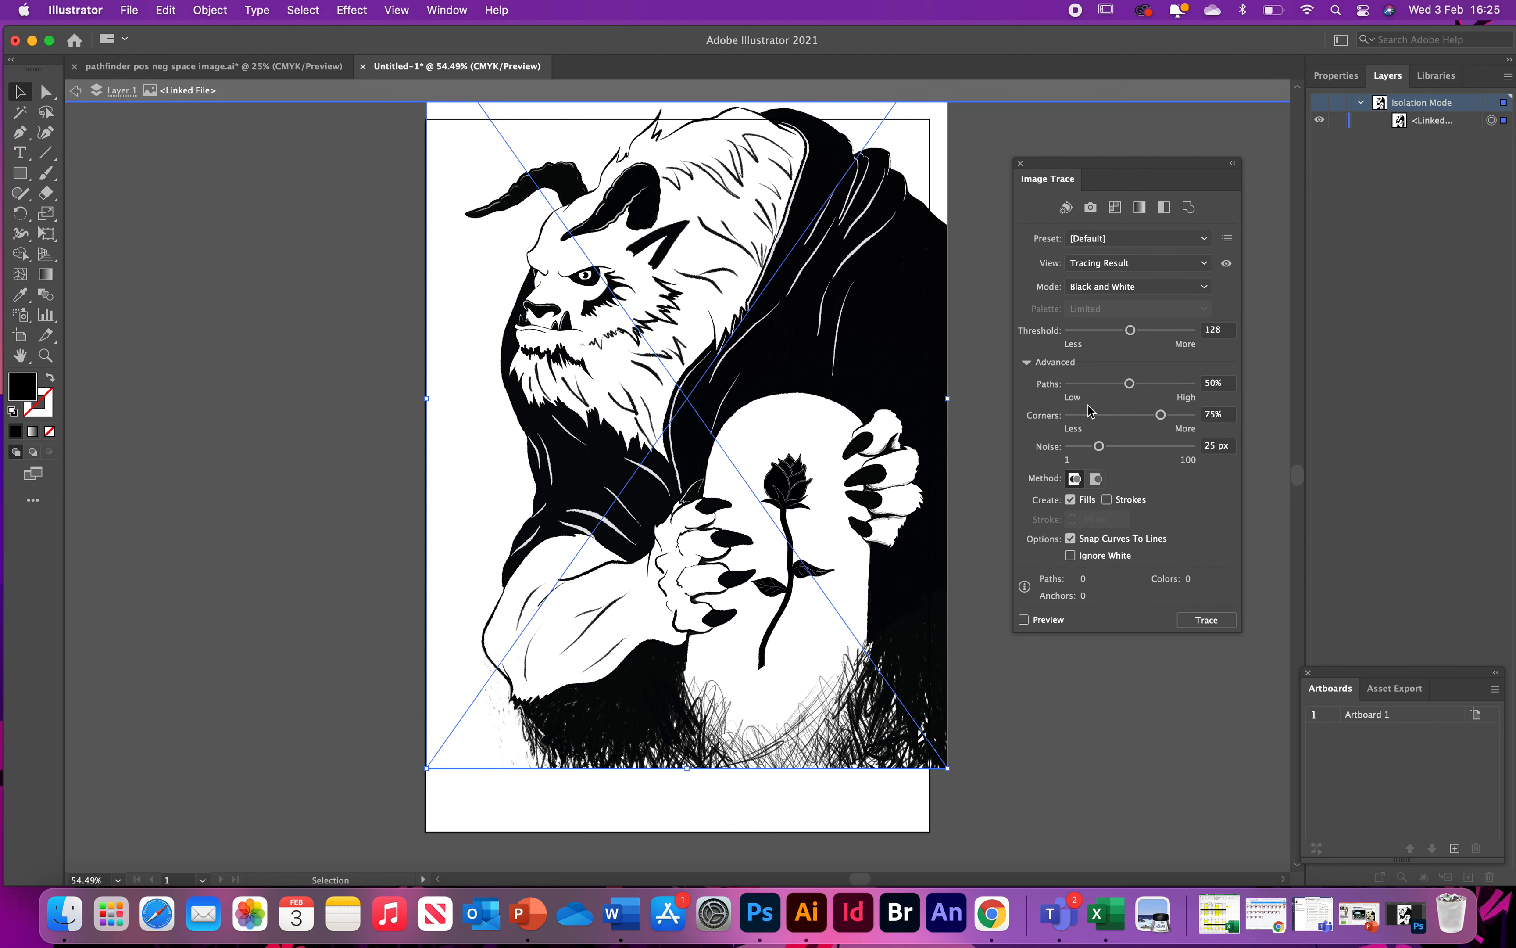
- Scale down the beast image and position it so that it fits inside the A4 artboard
left_click_drag(889, 314, 867, 408)
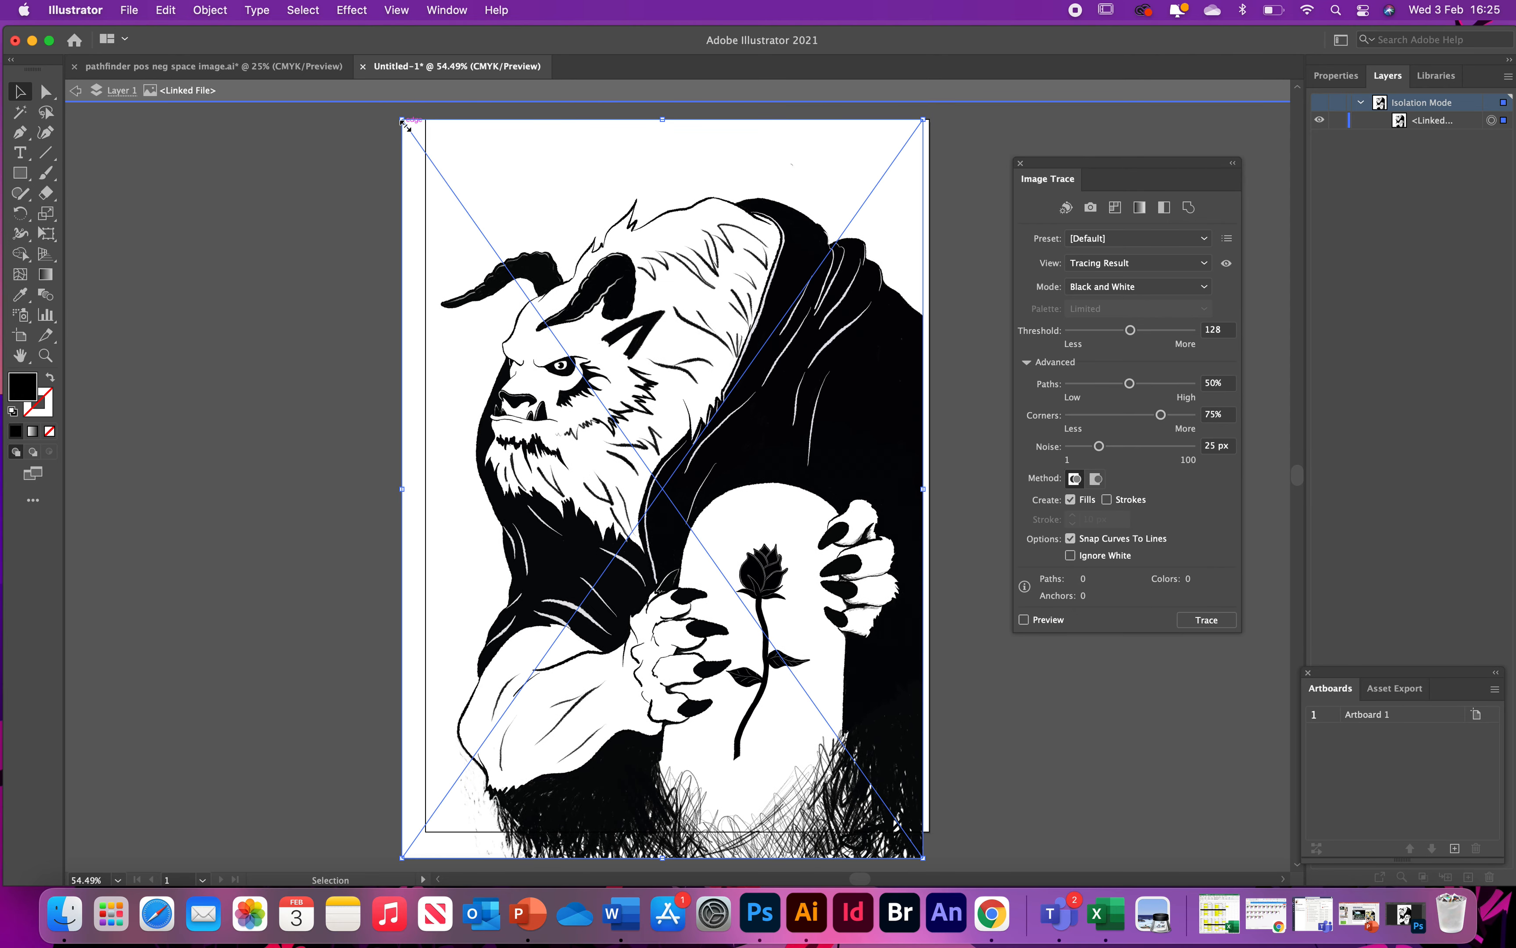
left_click_drag(403, 129, 508, 252)
mouse_move(462, 236)
left_mouse_down()
mouse_move(497, 271)
mouse_move(450, 210)
mouse_move(478, 229)
left_mouse_up()
left_click_drag(691, 608, 660, 534)
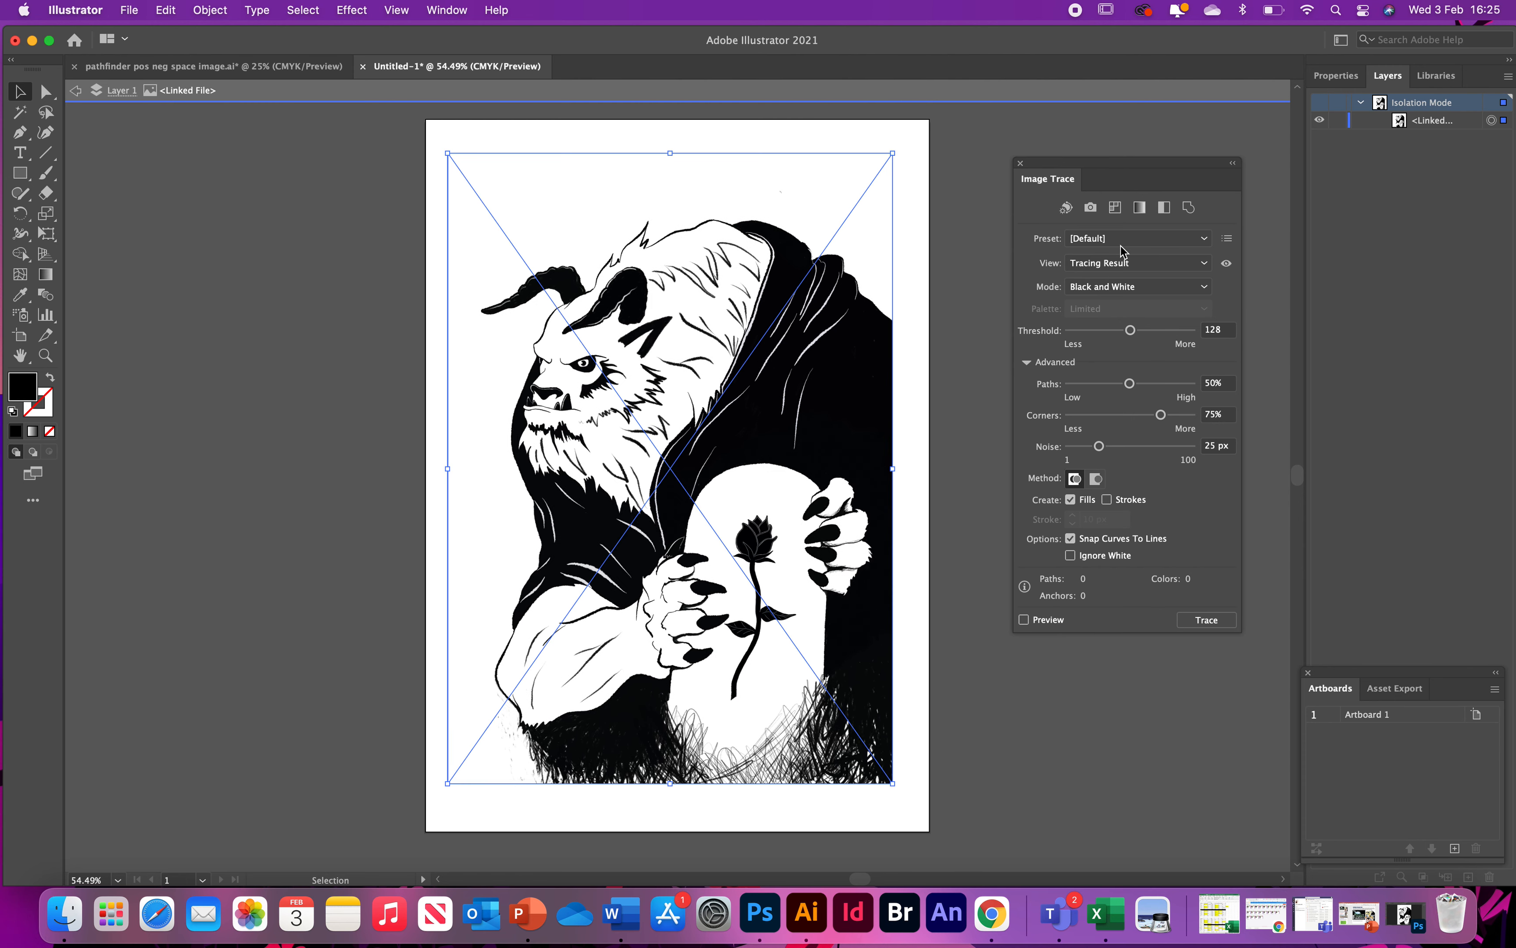
- Enable Ignore White in the advanced Image Trace options
left_click(1027, 362)
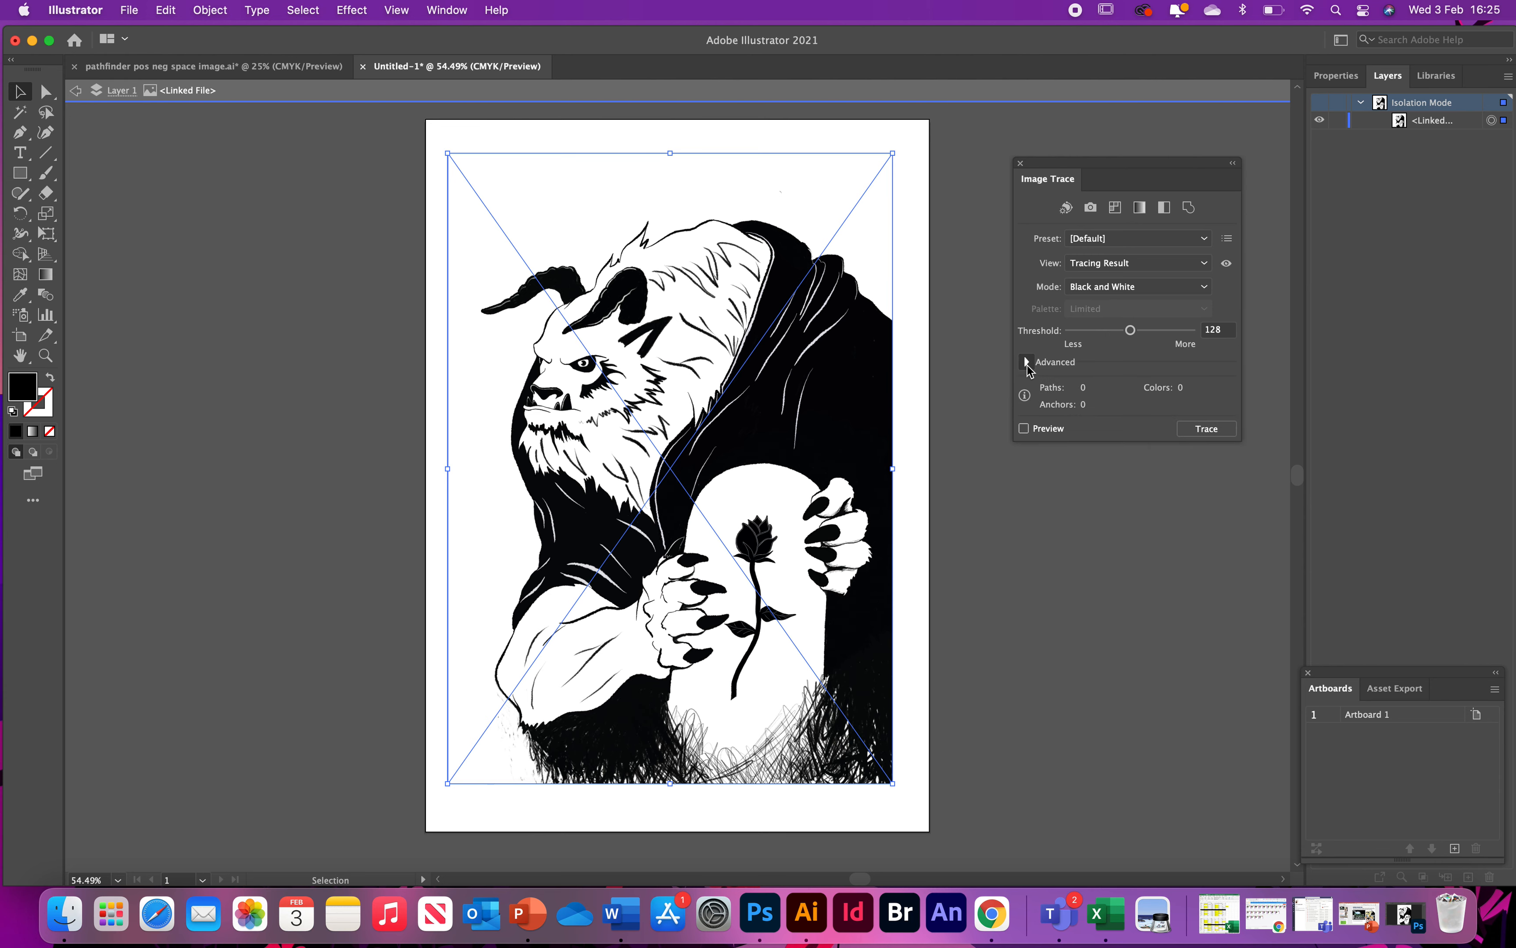
left_click(1027, 362)
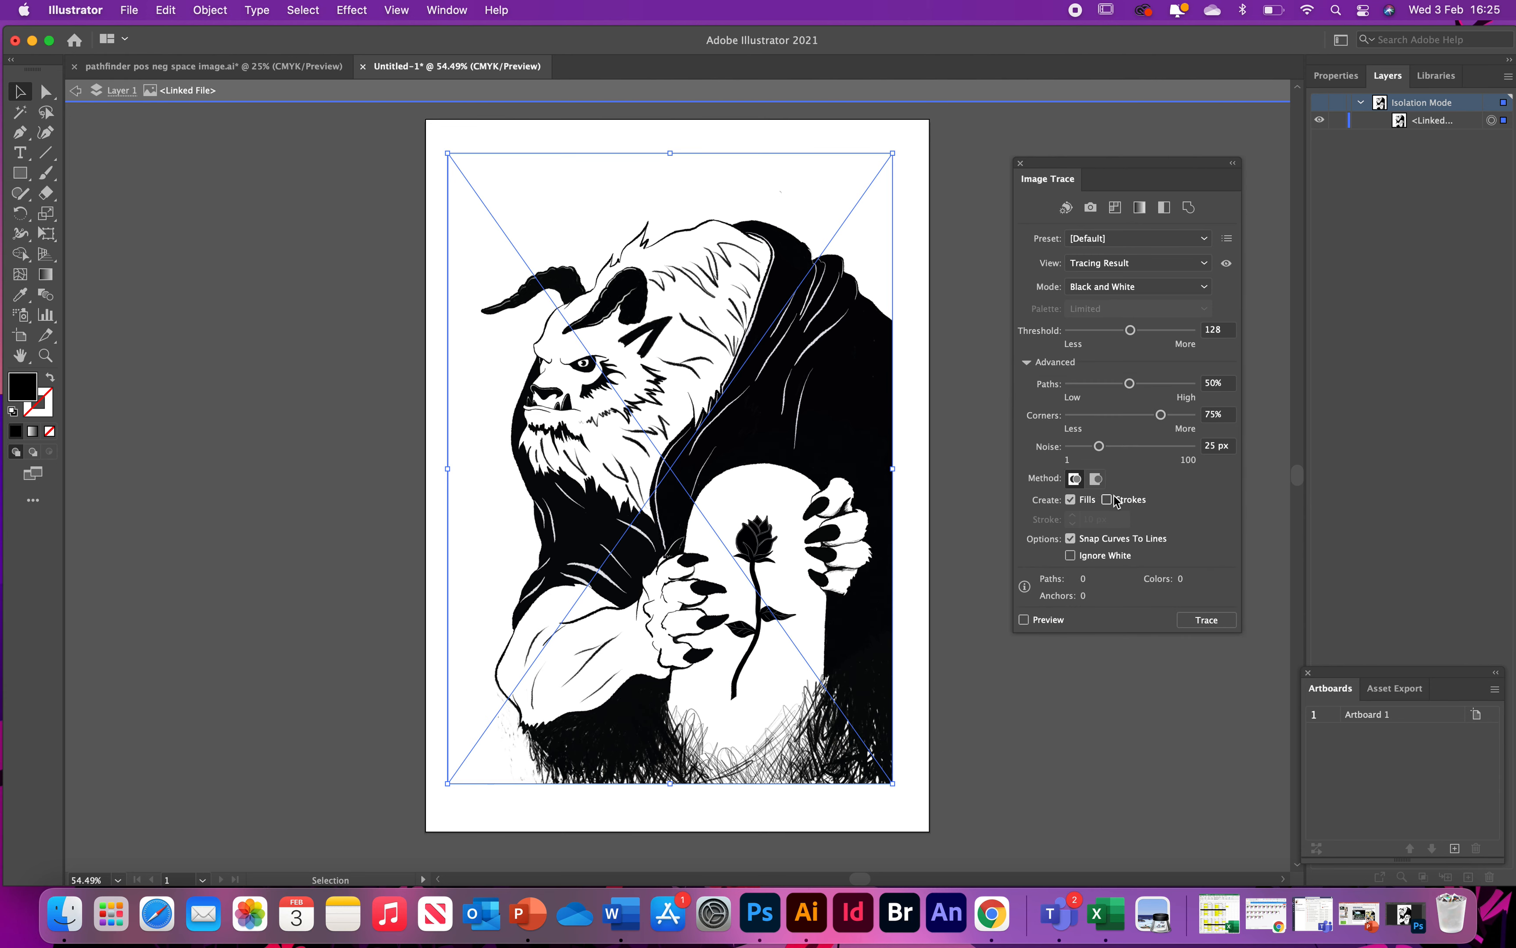
left_click(1071, 557)
- Examine the available Image Trace modes, views and presets without changing the selection
left_click(1112, 290)
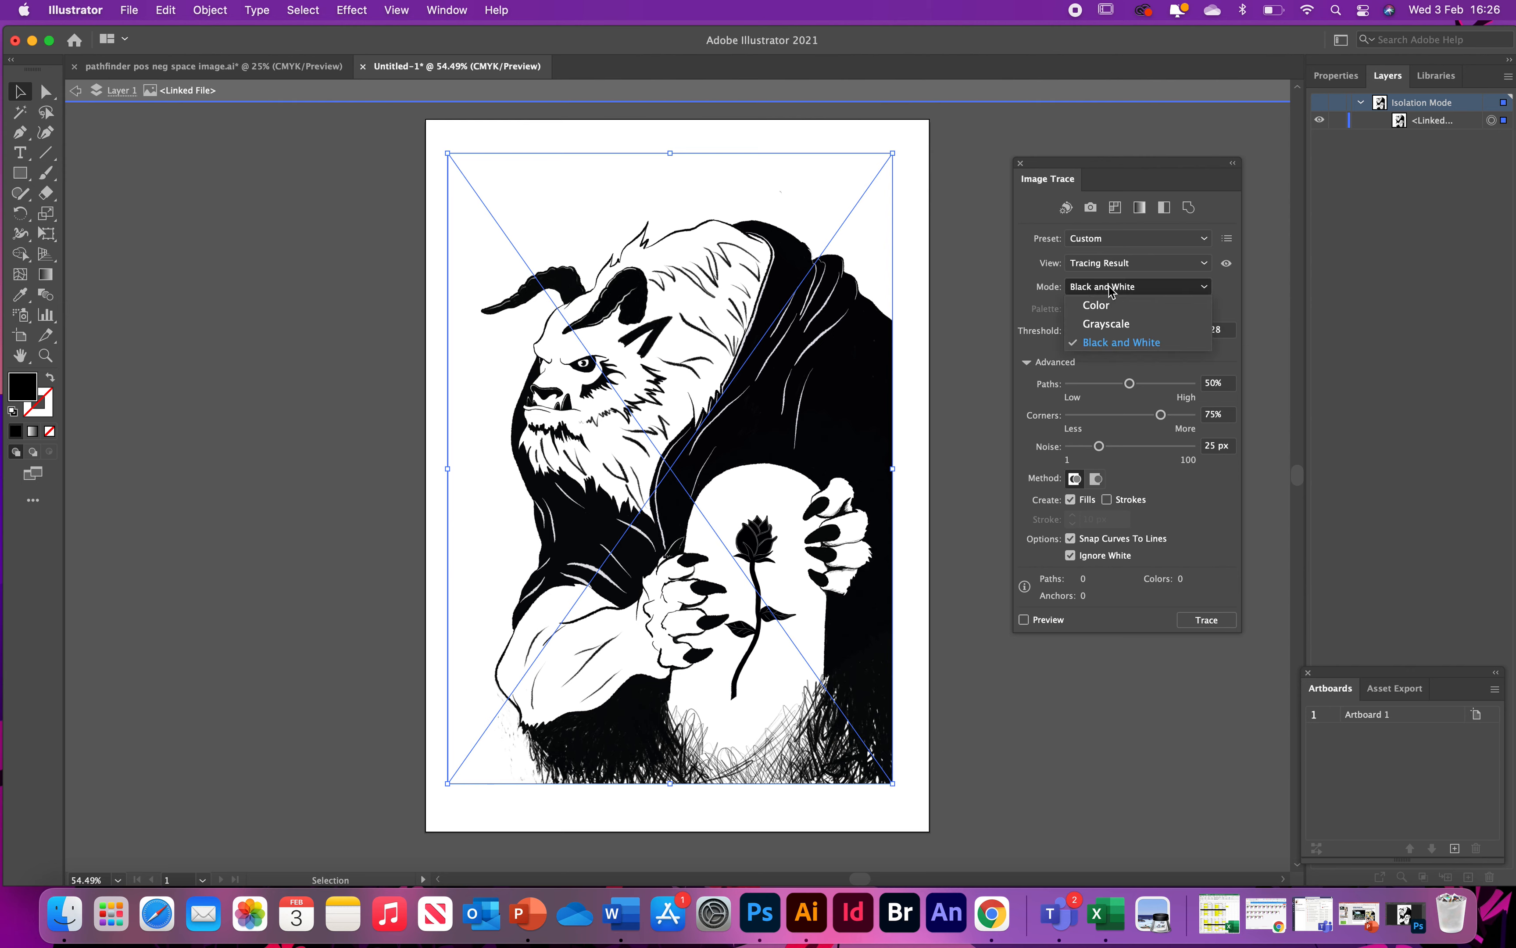
left_click(1113, 290)
left_click(1114, 288)
left_click(1088, 285)
left_click(1106, 266)
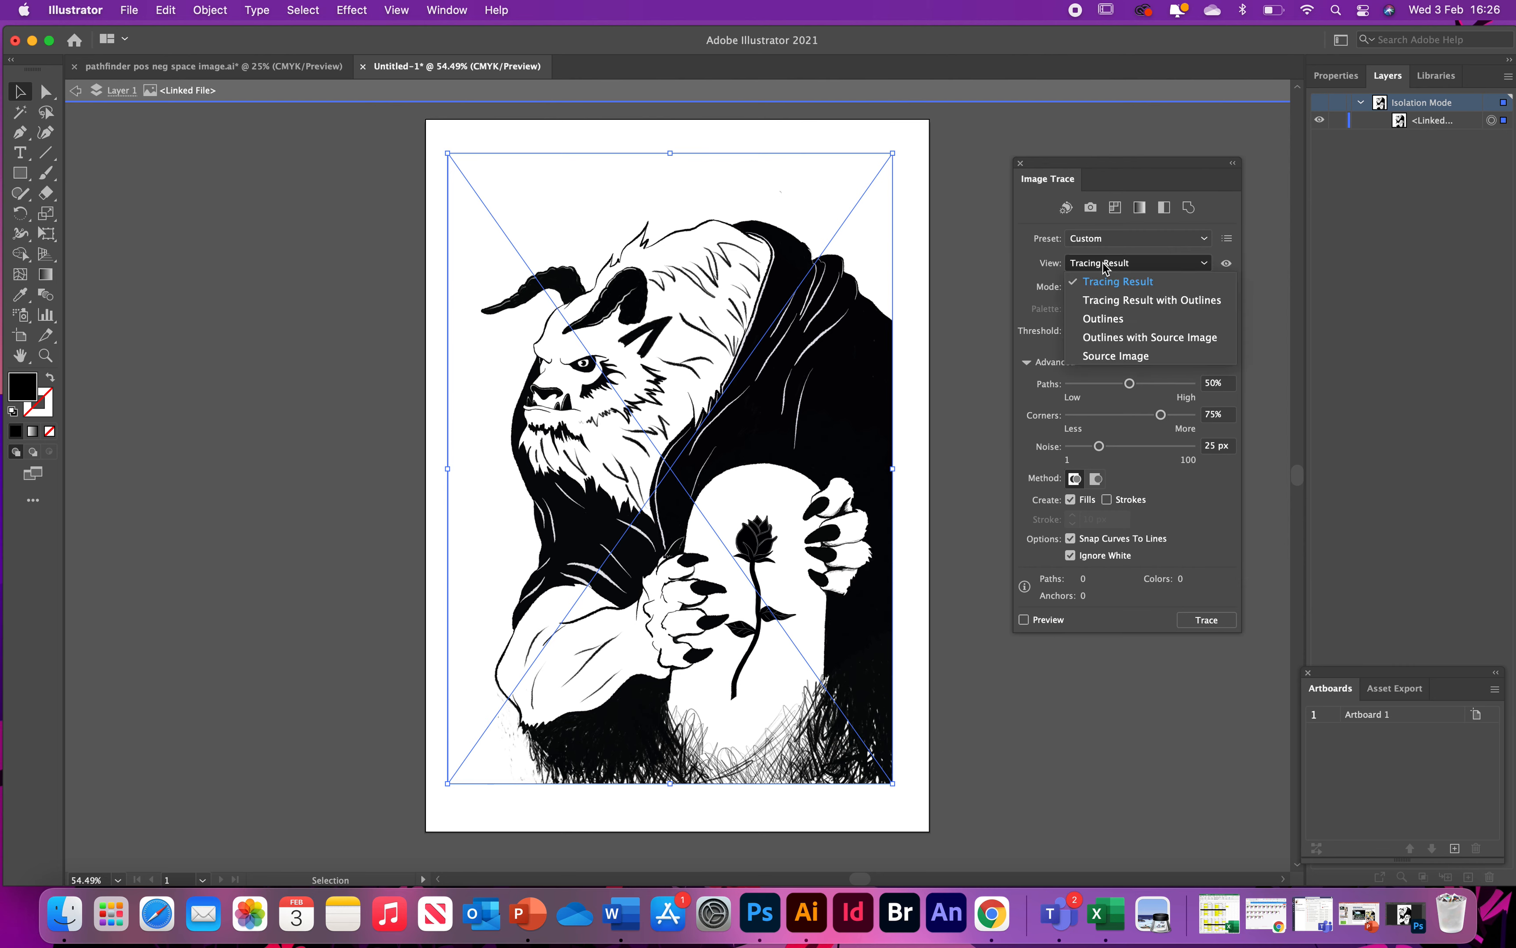
left_click(1107, 241)
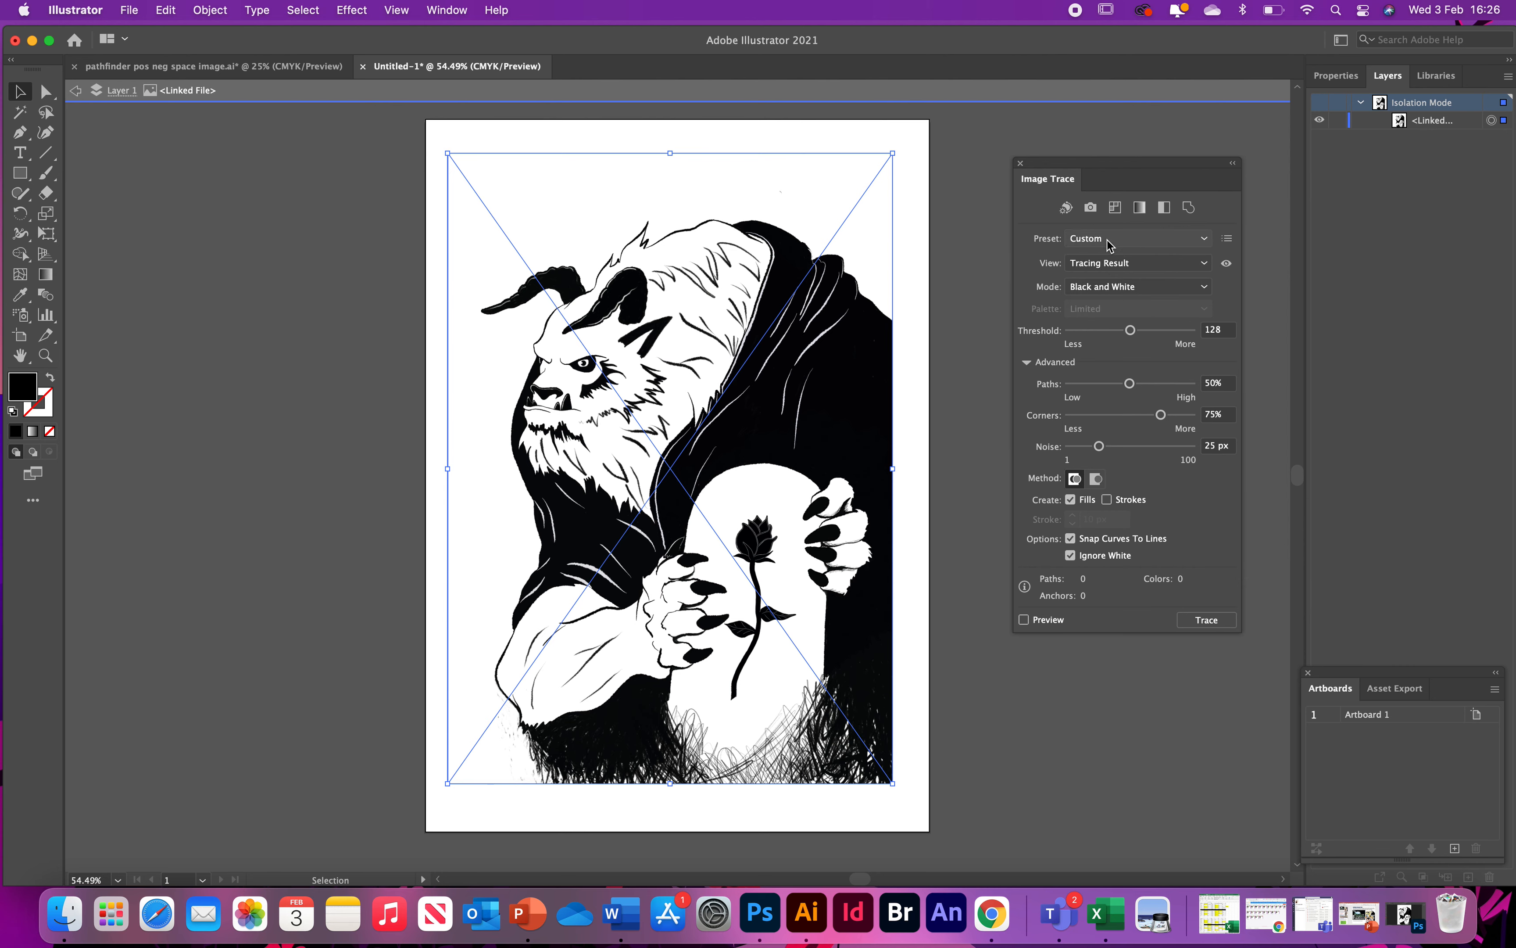
left_click(1110, 244)
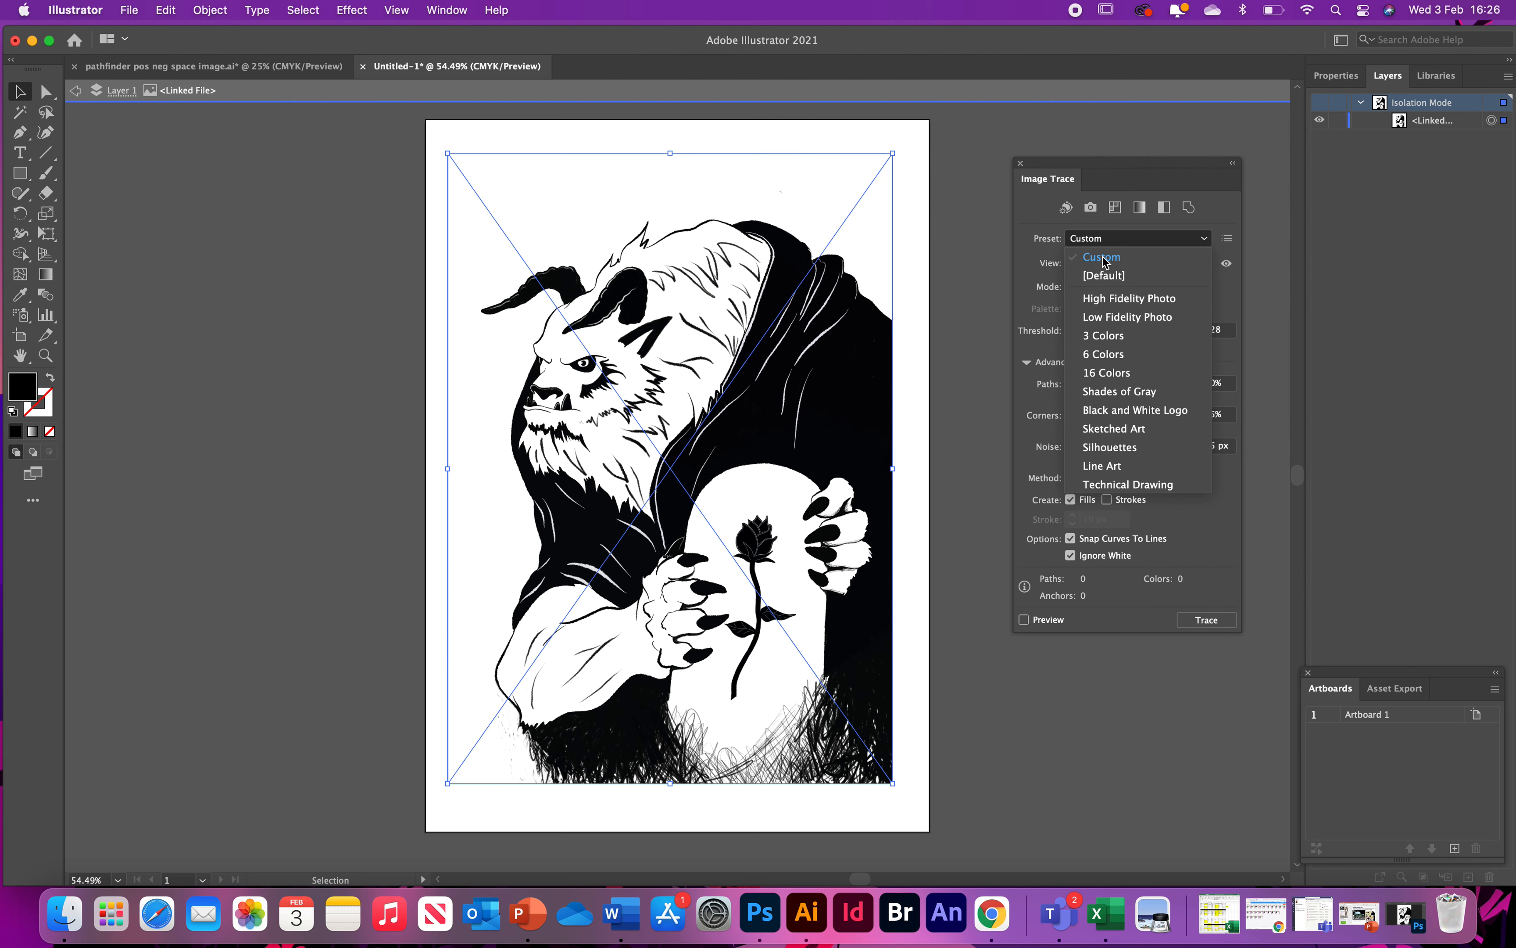
left_click(1137, 244)
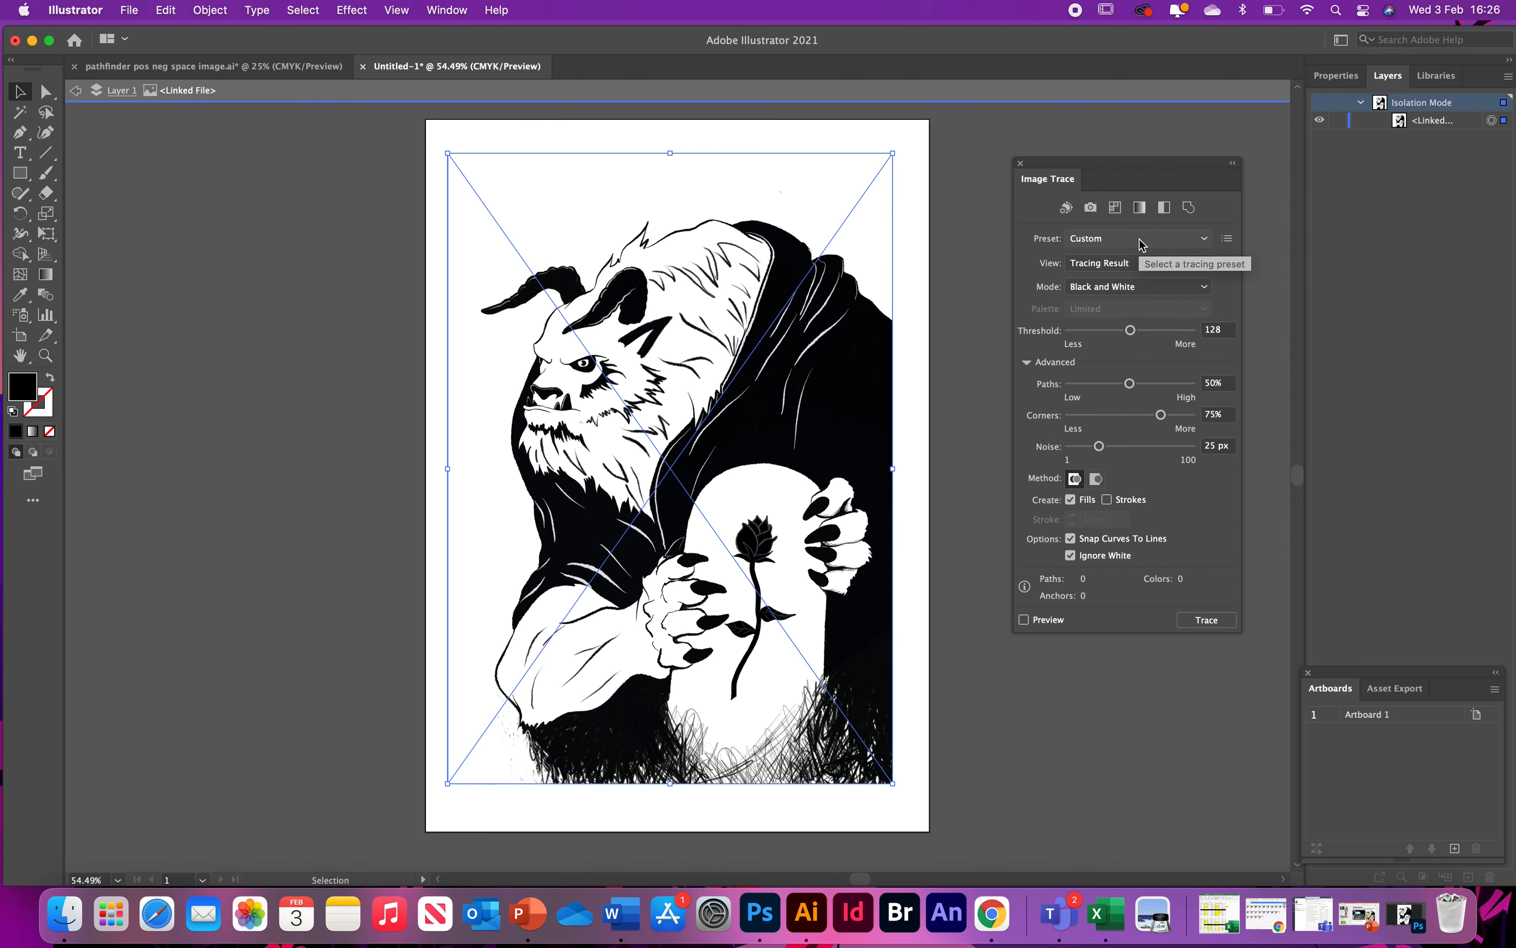
- Turn on the Image Trace preview to vectorise the beast drawing, and inspect the traced edges close up
left_click(1026, 620)
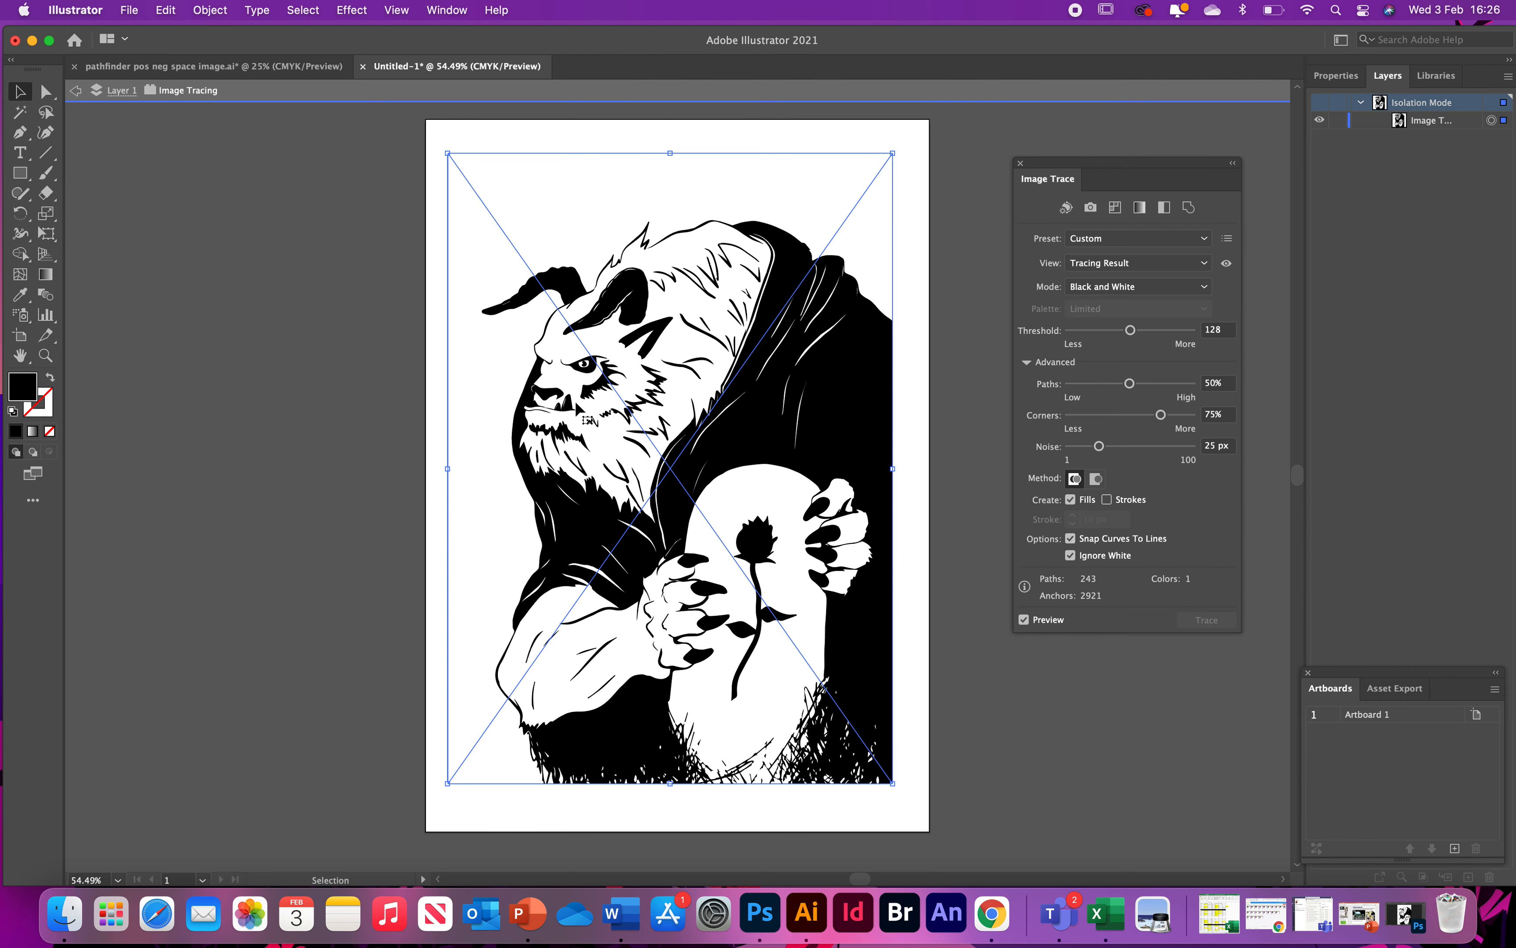
key("a")
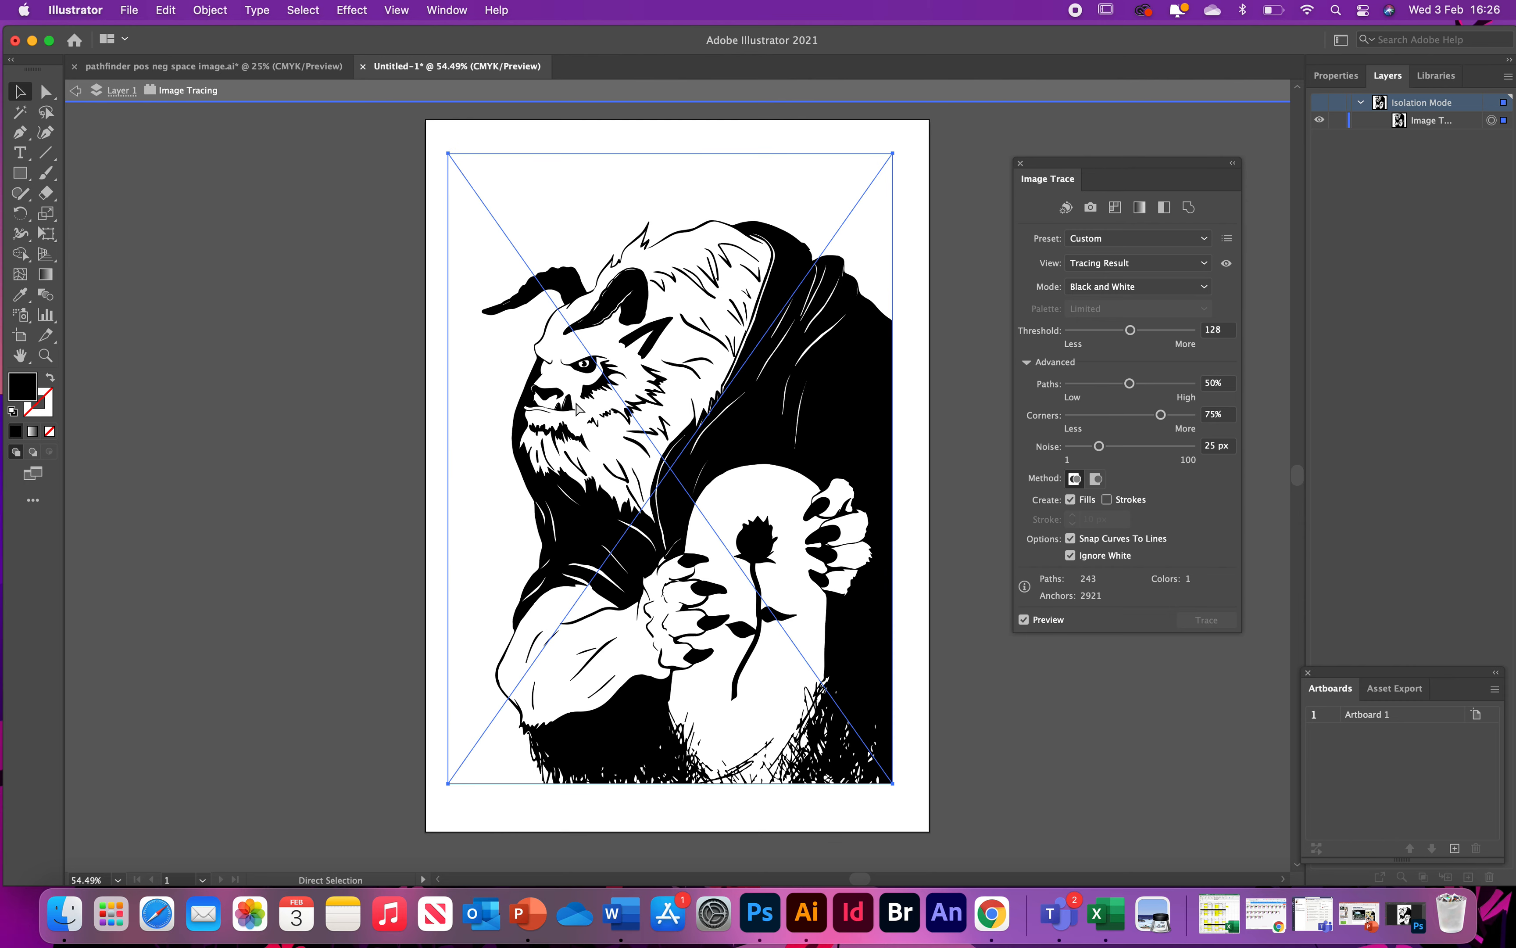
scroll(576, 405, "up", 10)
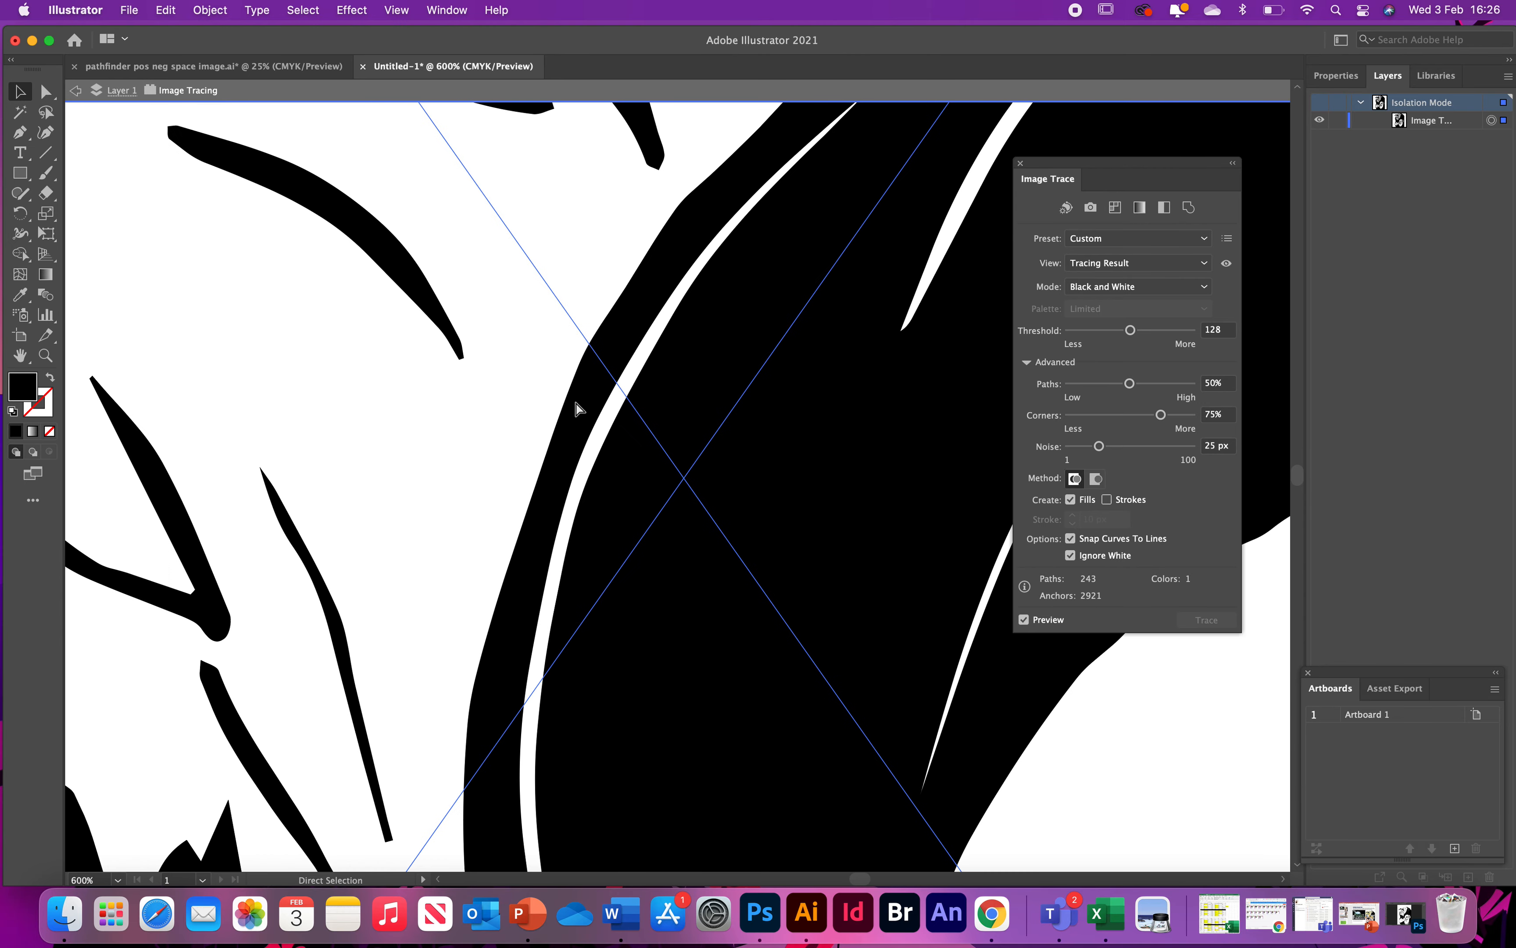
scroll(577, 408, "up", 2)
scroll(513, 352, "down", 7)
scroll(513, 351, "down", 1)
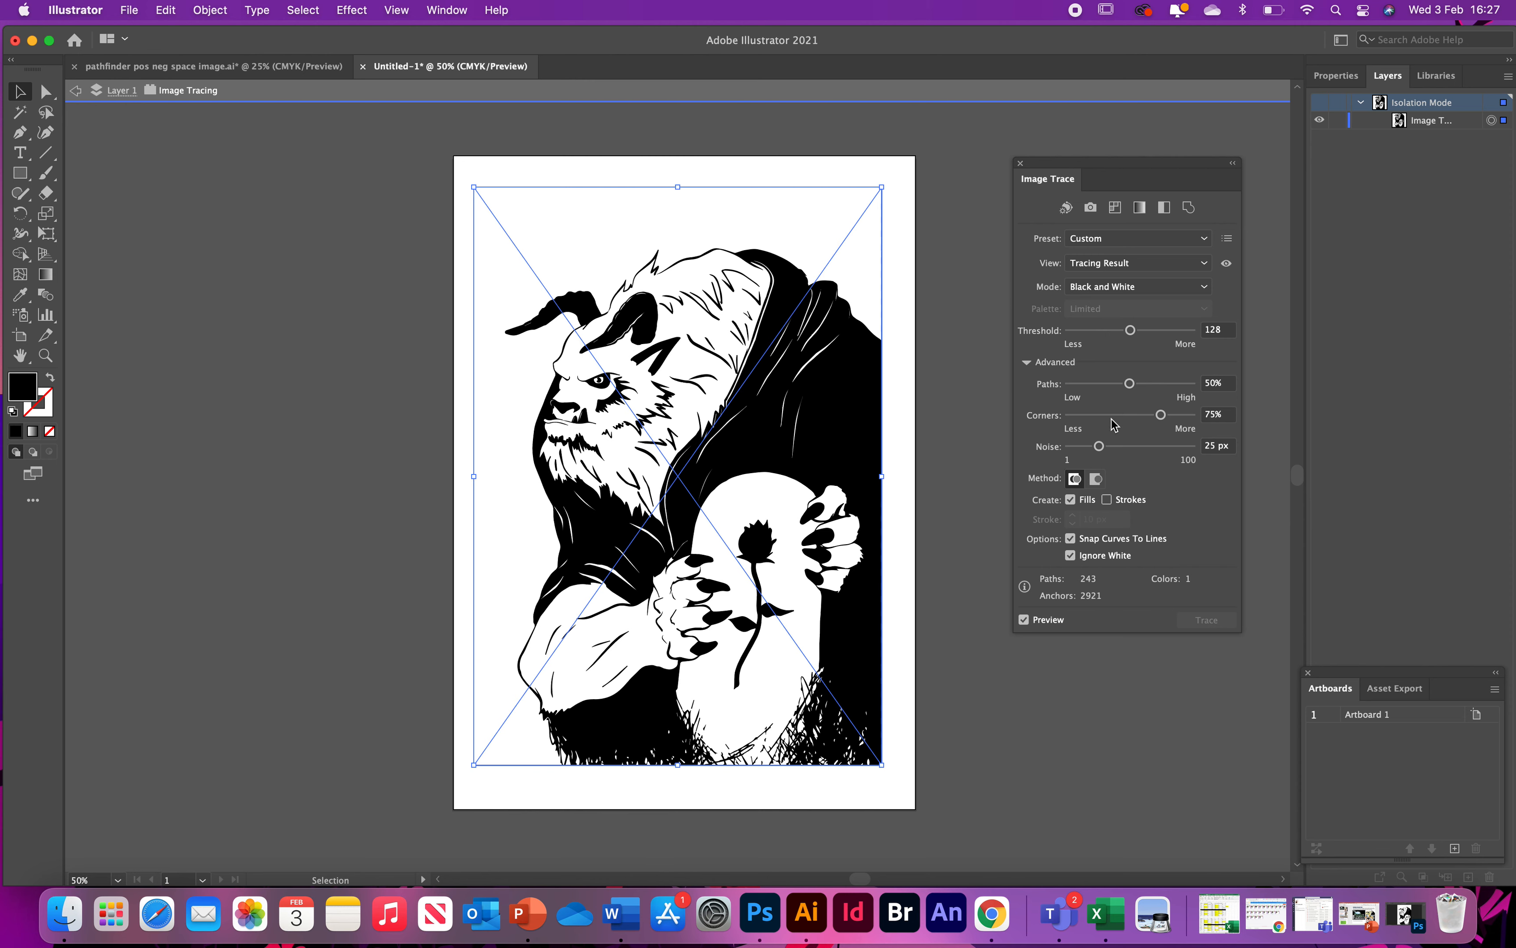
- Close the Image Trace settings and expand the traced beast into editable shapes, with Object and Fill enabled
left_click(1020, 163)
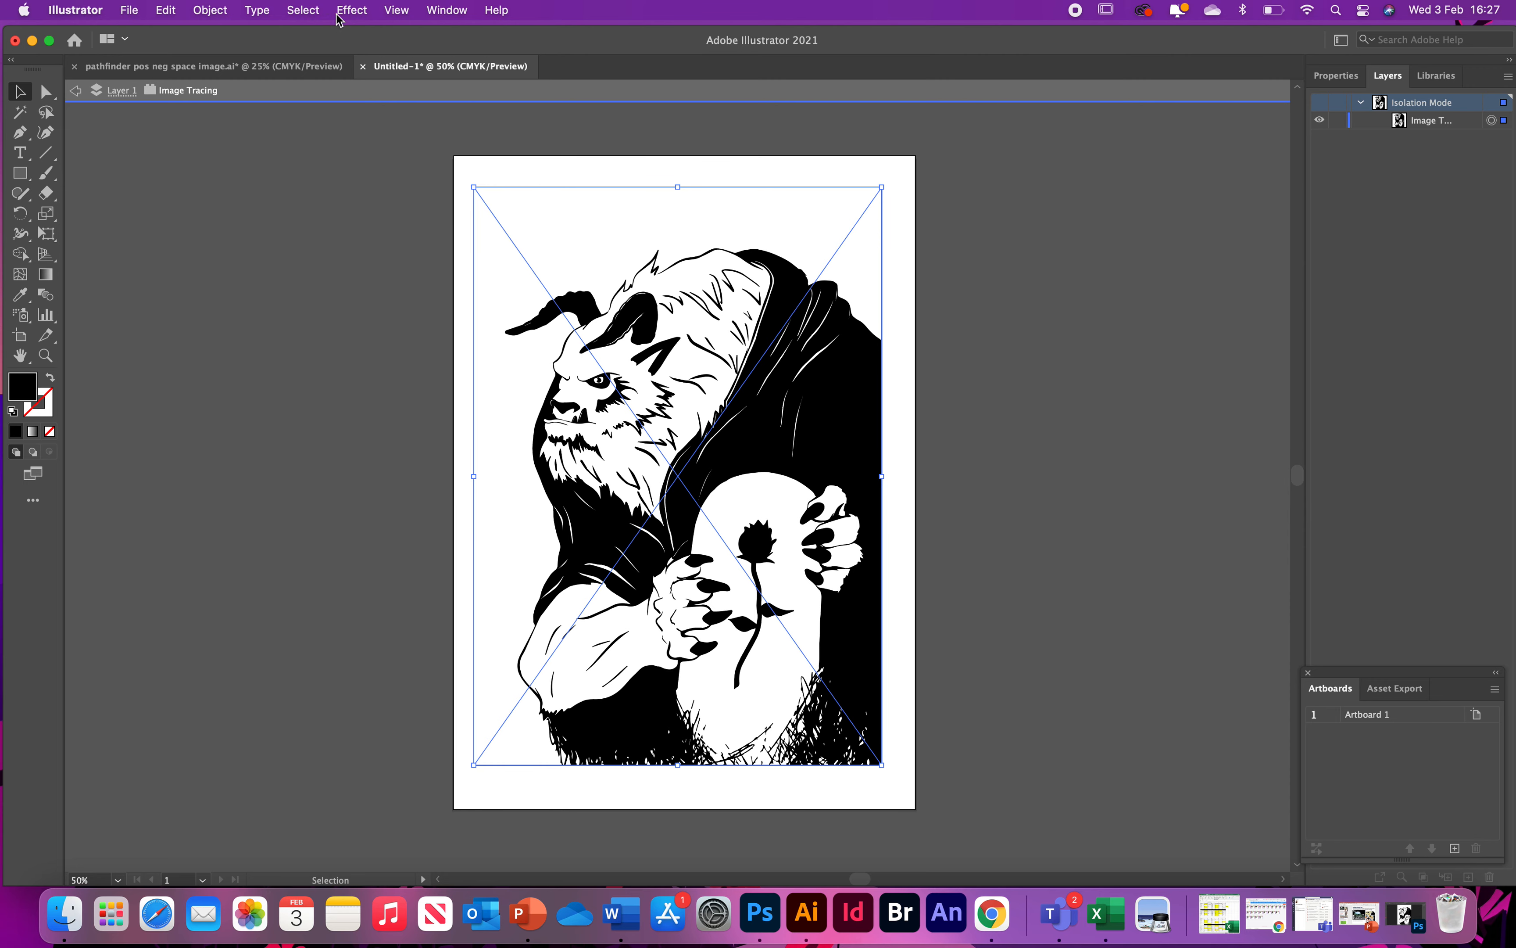
left_click(446, 10)
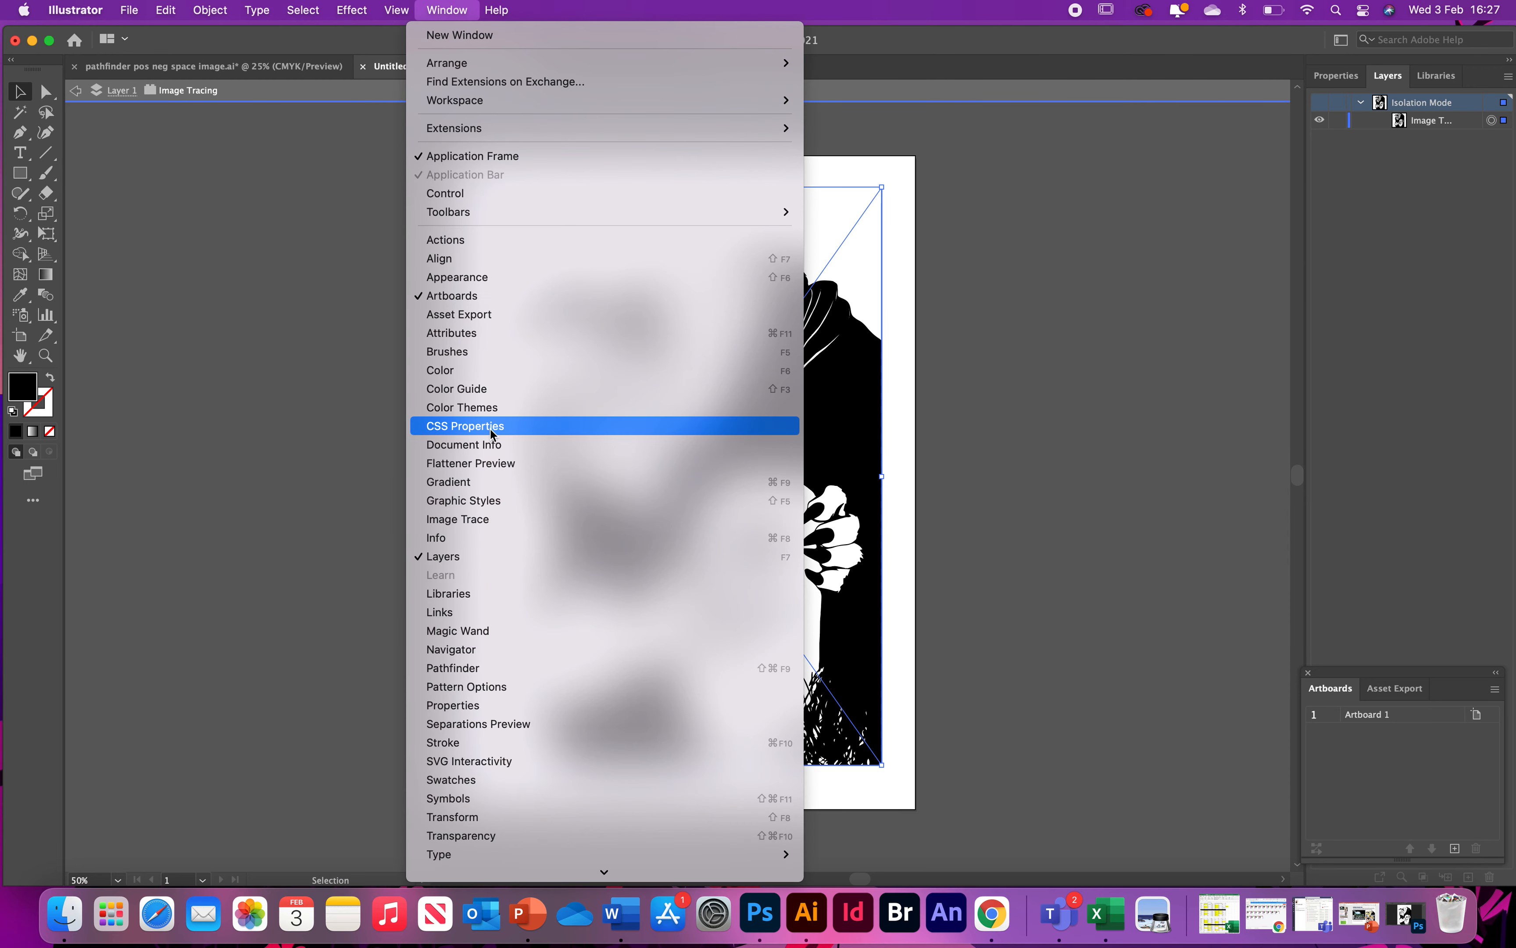
left_click(457, 520)
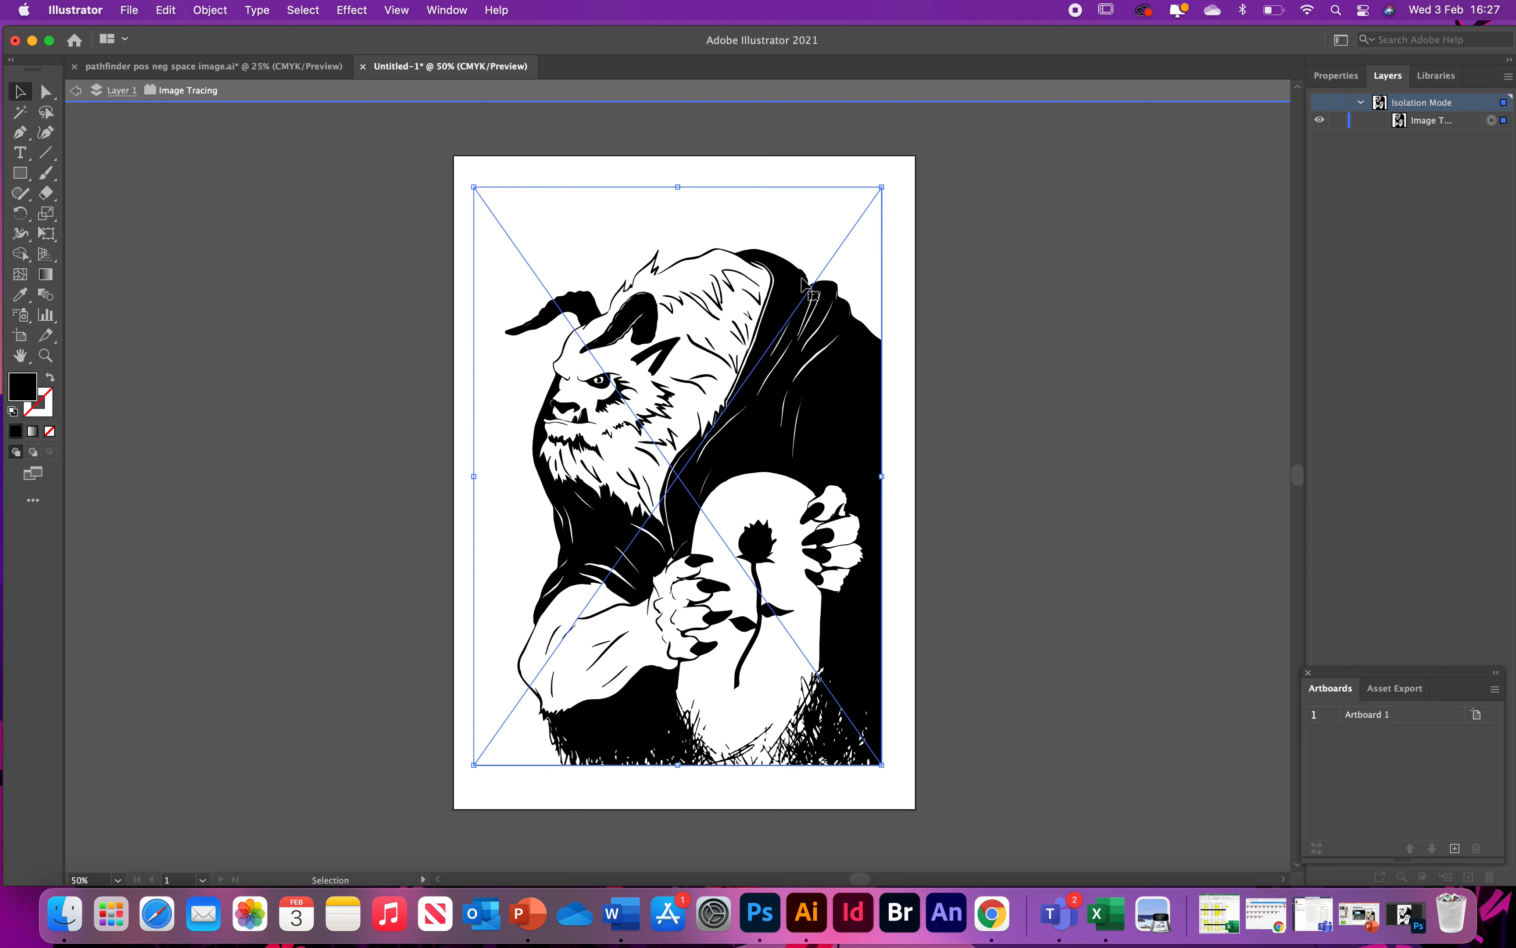
left_click(210, 10)
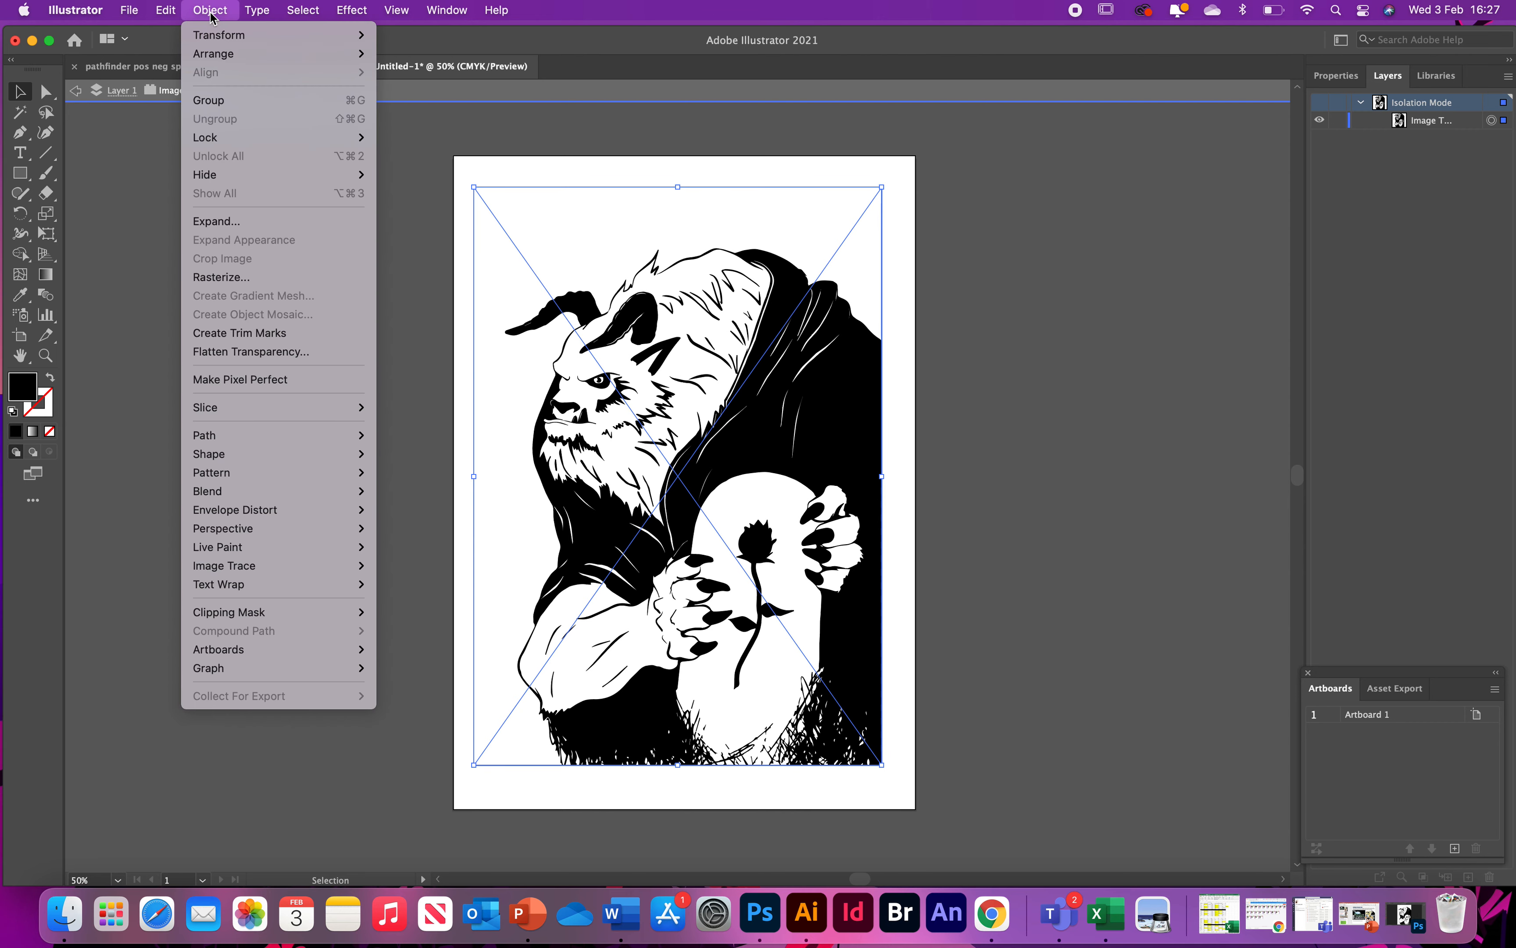
left_click(214, 222)
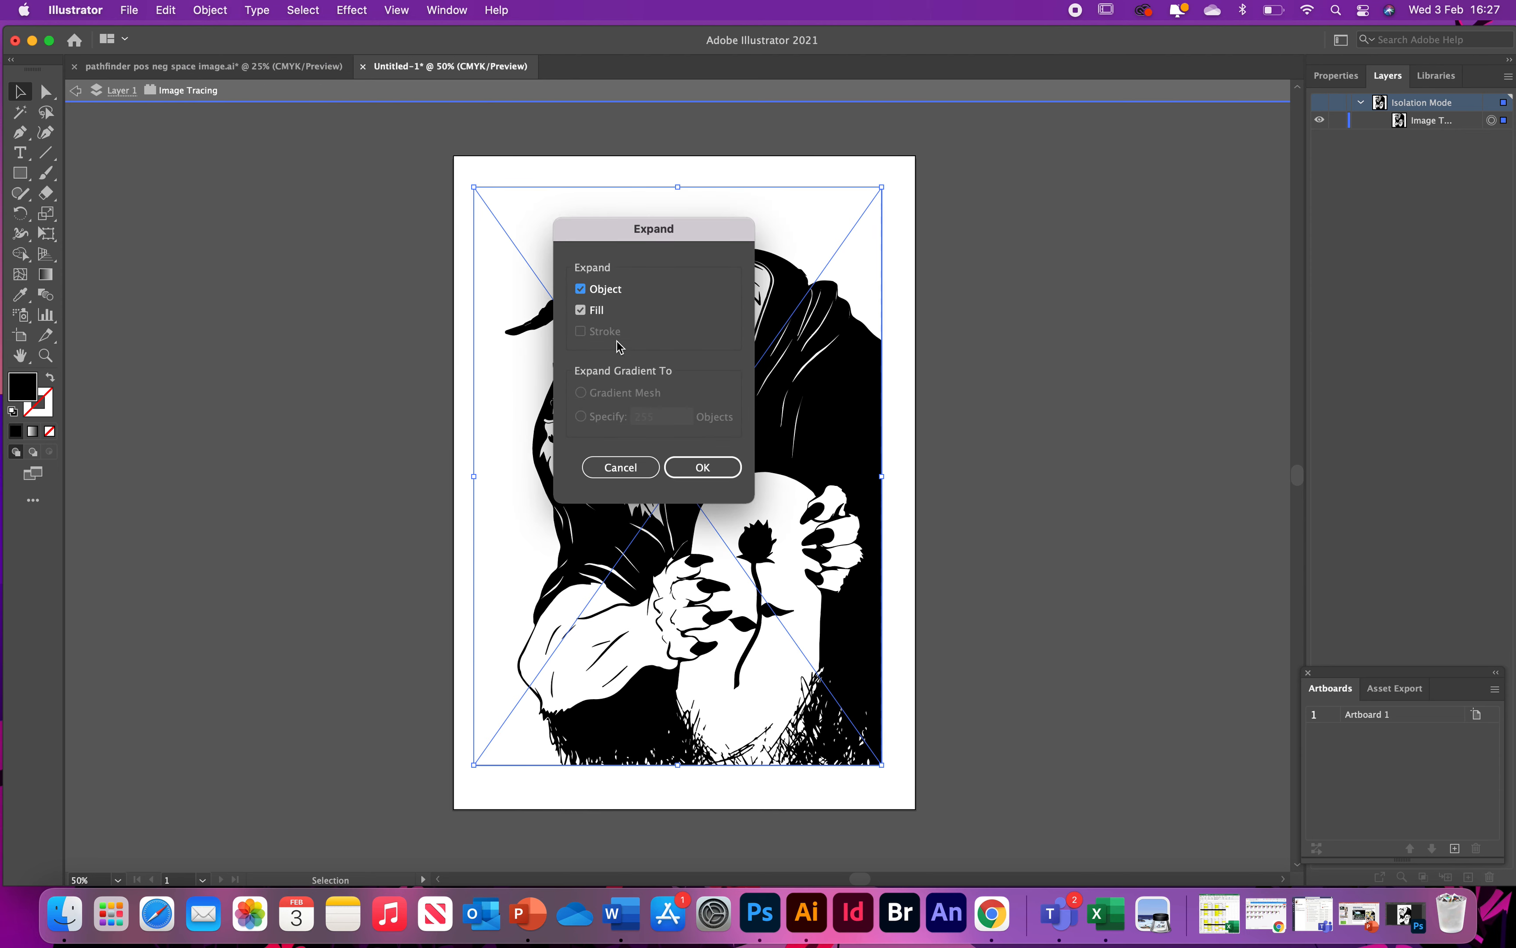
left_click(724, 477)
left_click(501, 219)
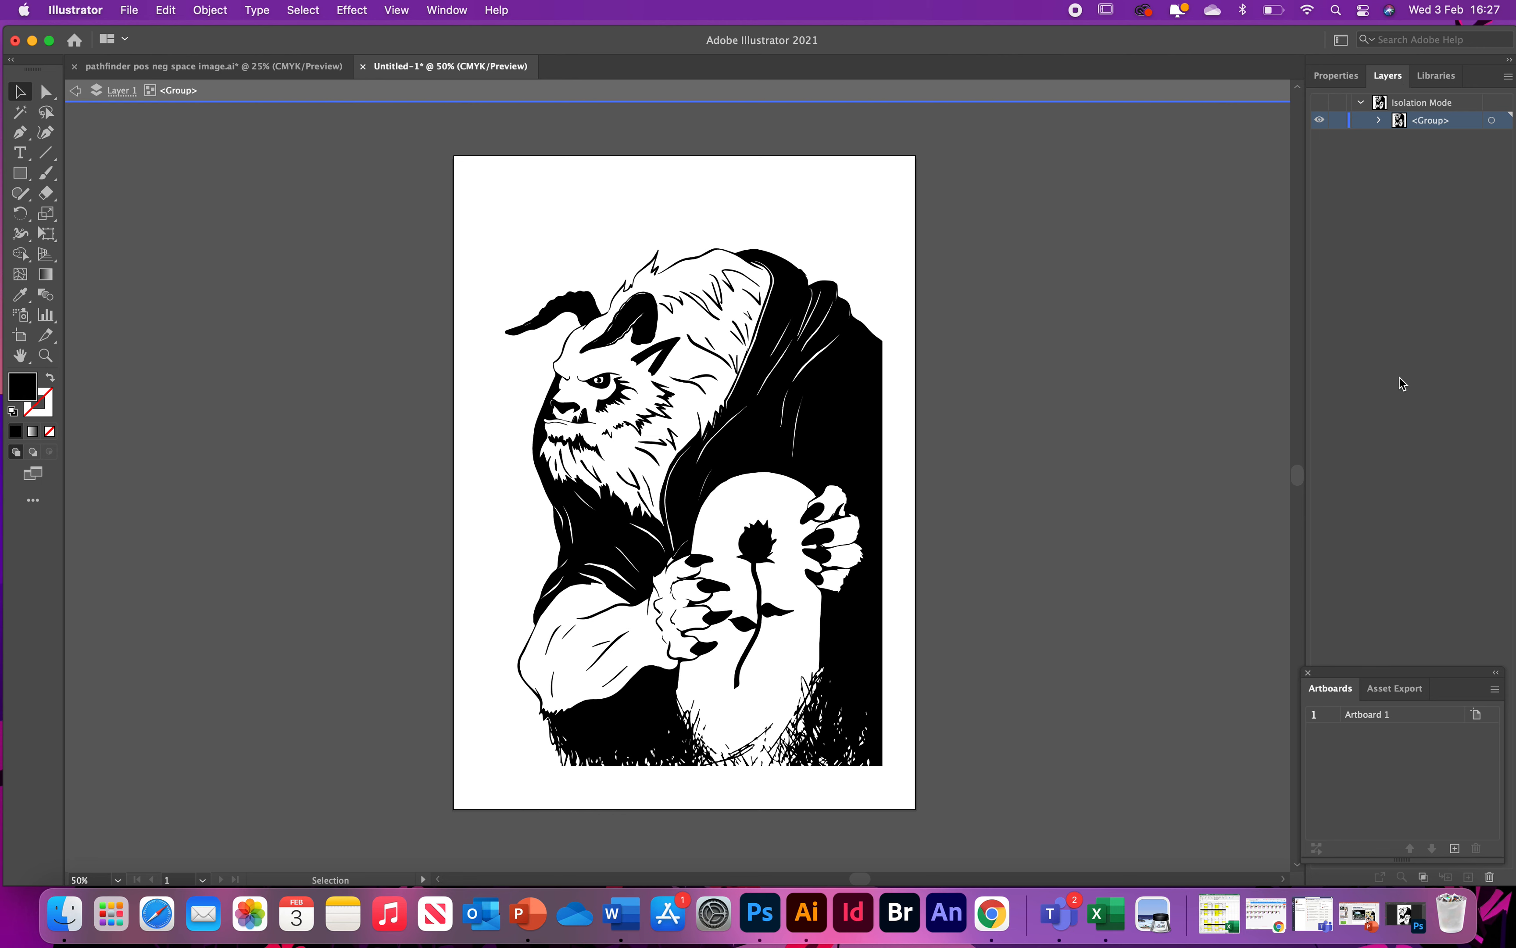
- Dismiss the floating Artboards window and, outside isolation mode, add a new layer above the beast's layer
left_click_drag(1443, 679, 1067, 495)
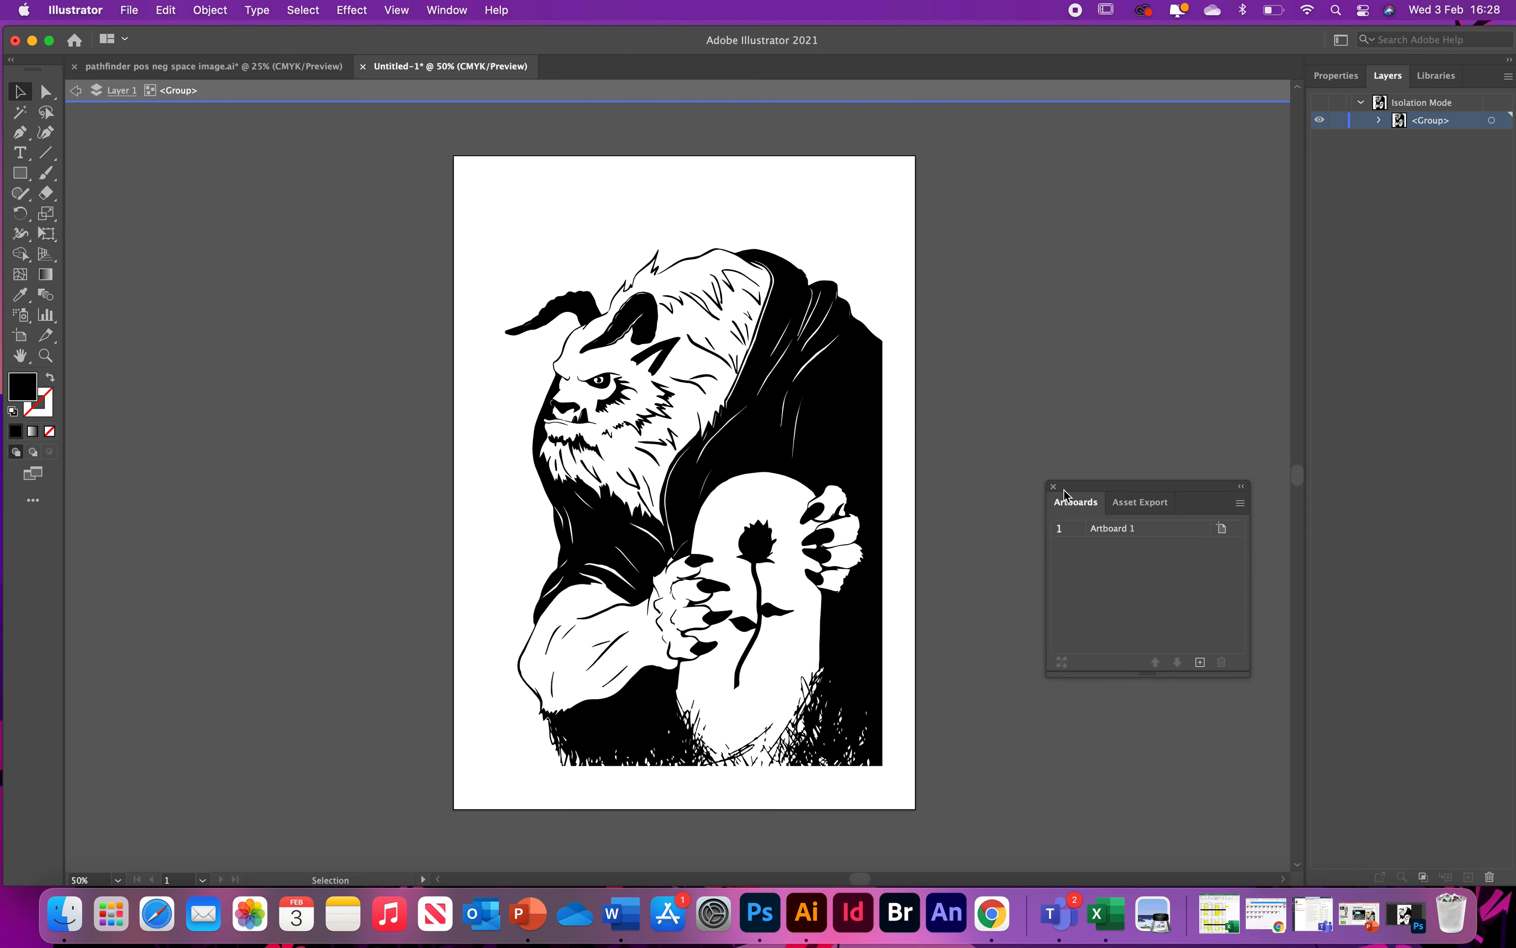
left_click(1055, 488)
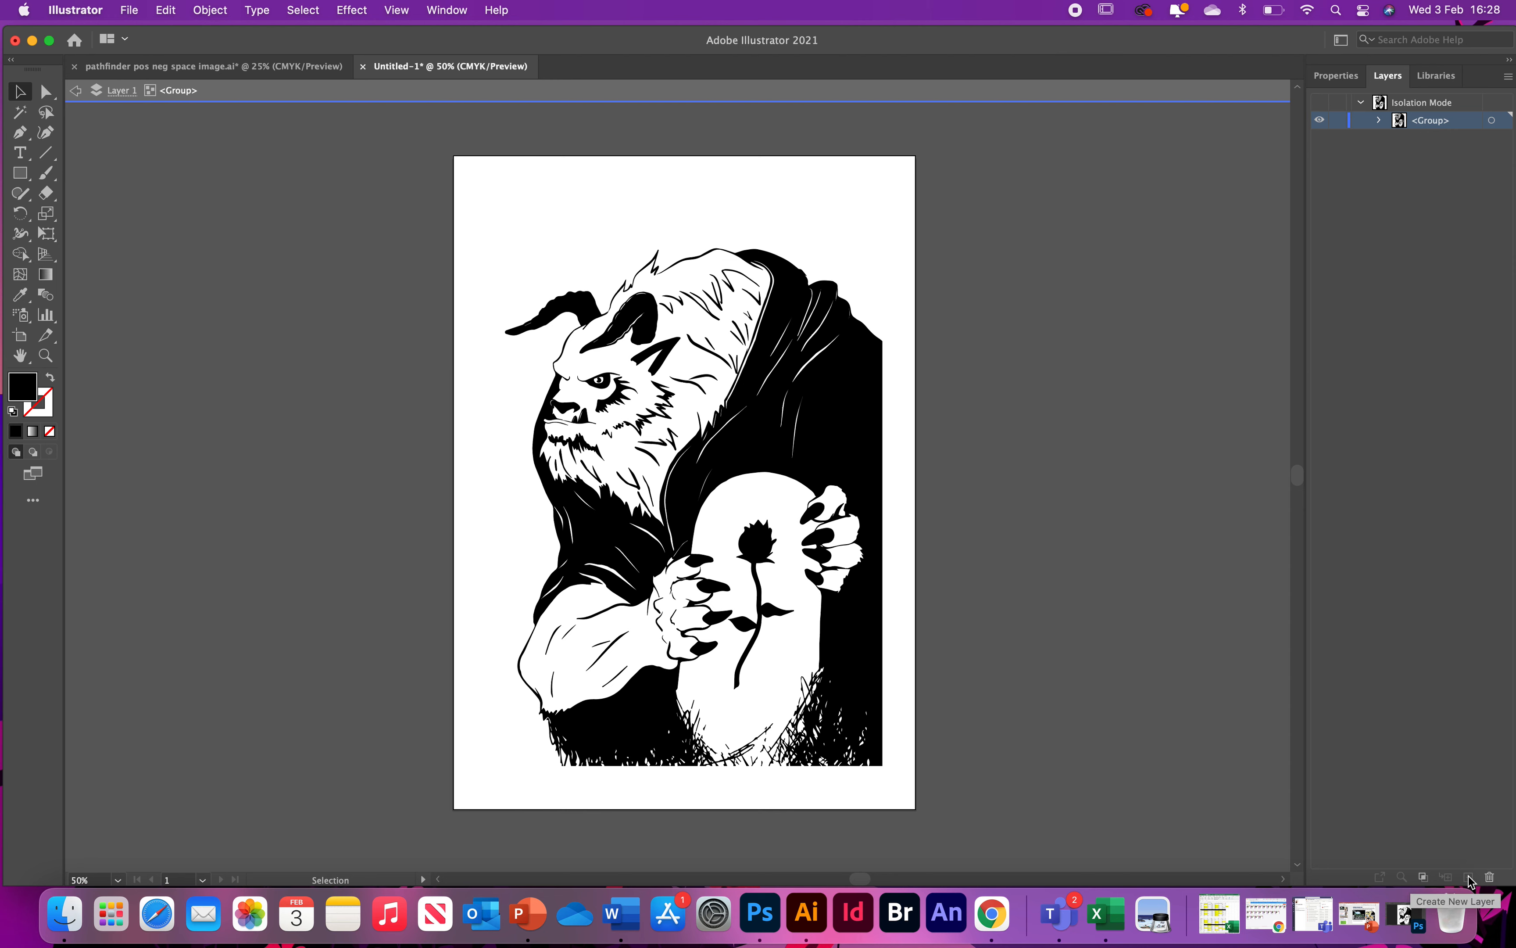
double_click(1069, 461)
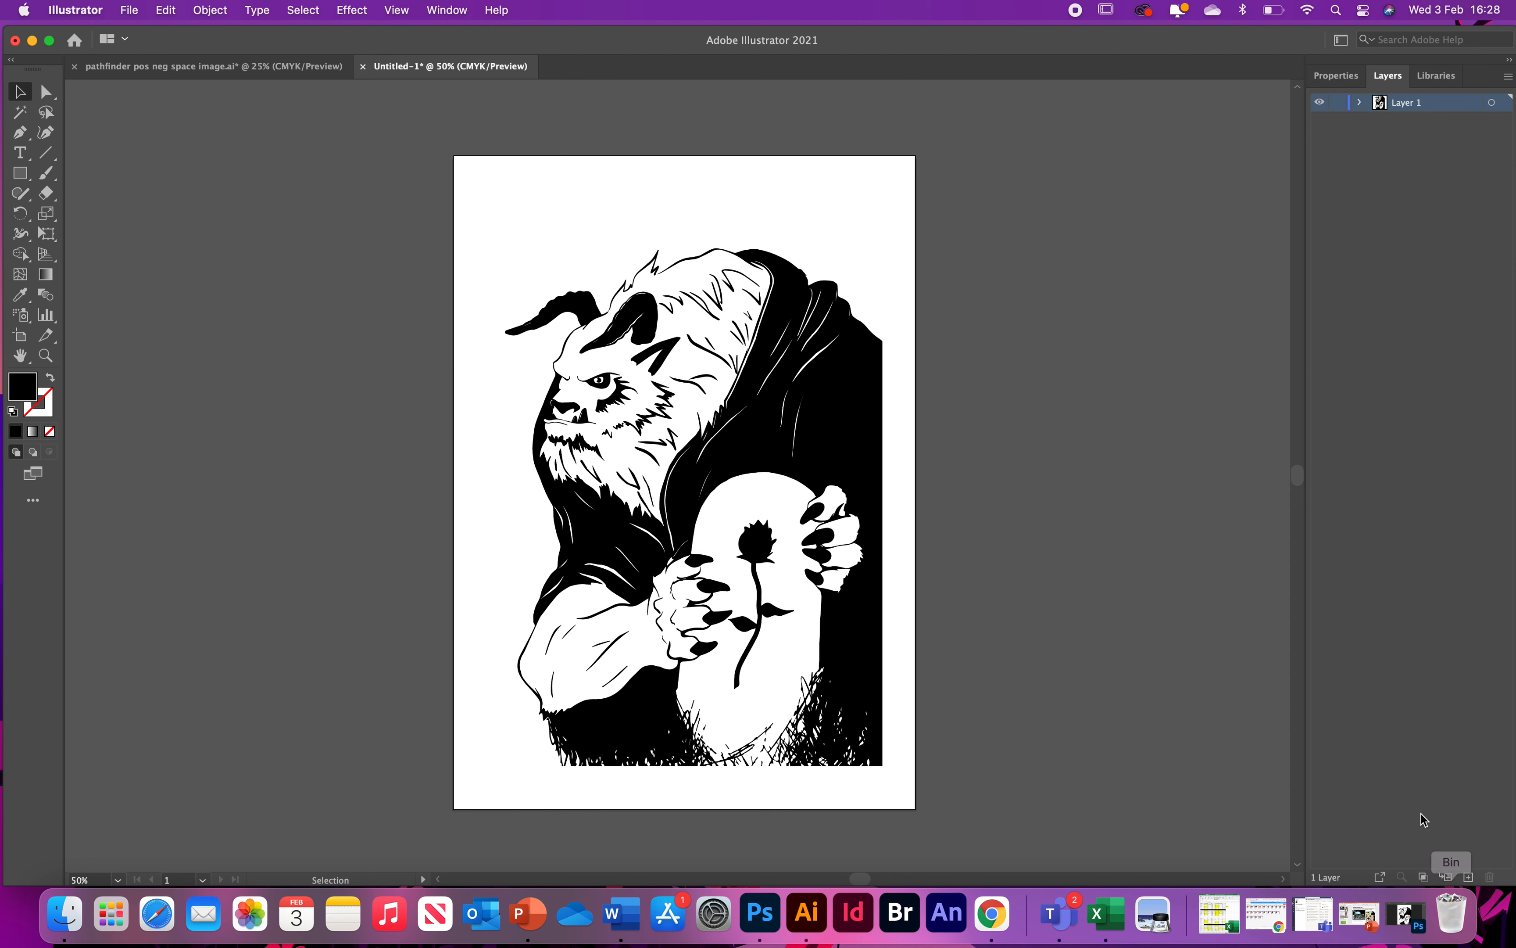
left_click(1468, 877)
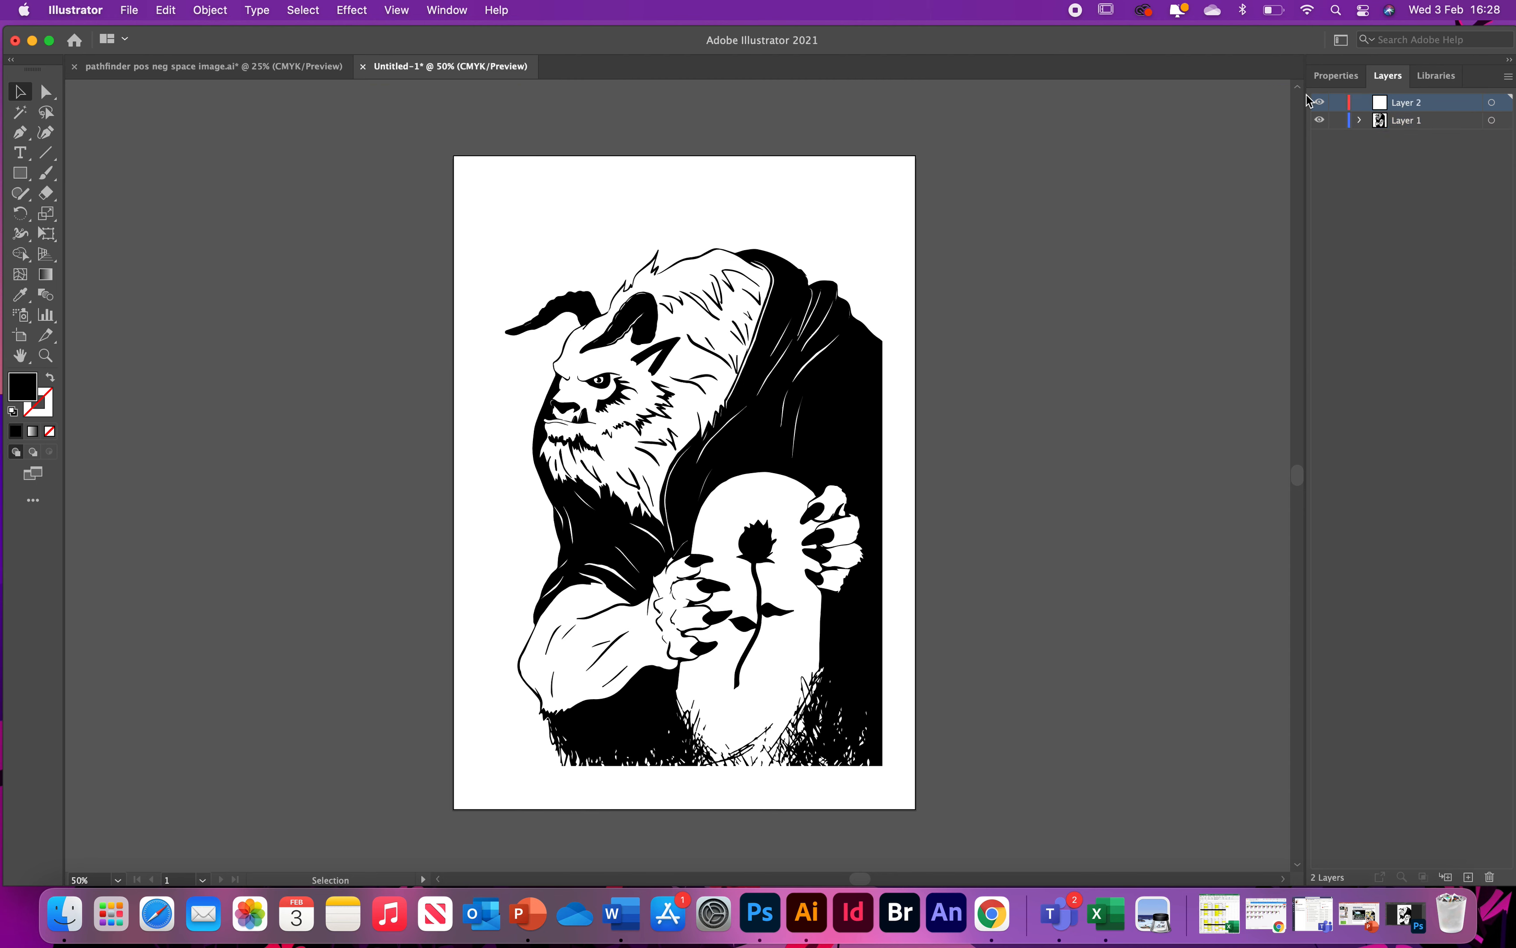
- Check what Layer 1 contains by switching its visibility off and on and looking through its sublayers
left_click(1320, 123)
left_click(1320, 124)
left_click(1361, 120)
left_click(1361, 120)
left_click(1320, 121)
left_click(1320, 121)
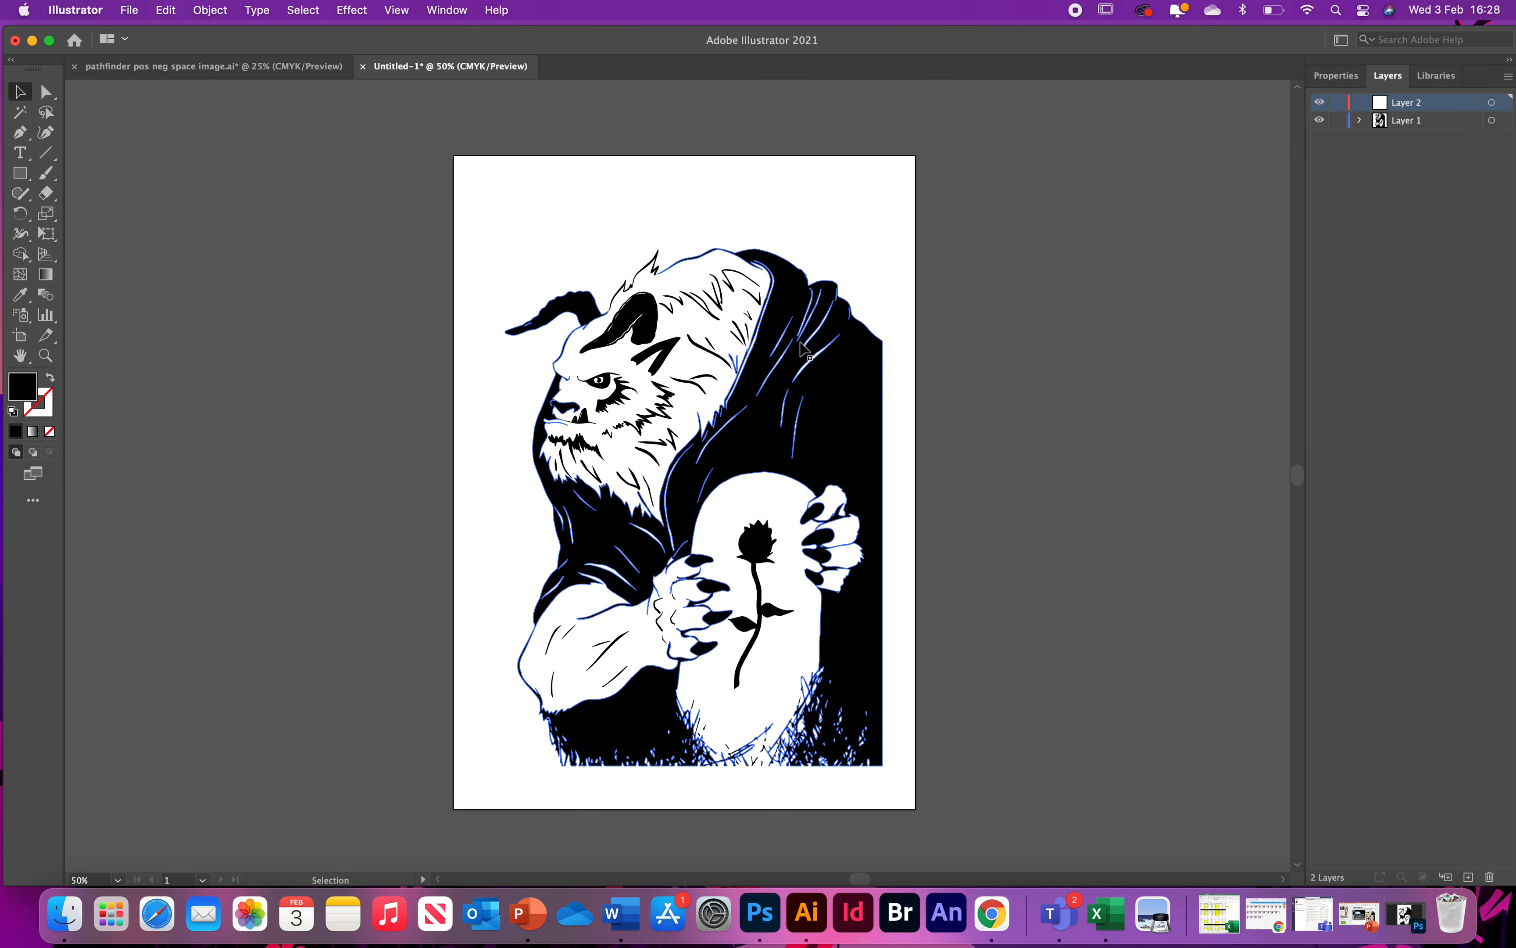
mouse_move(738, 350)
left_mouse_down()
mouse_move(689, 433)
mouse_move(721, 461)
mouse_move(727, 376)
left_mouse_up()
left_click(723, 462)
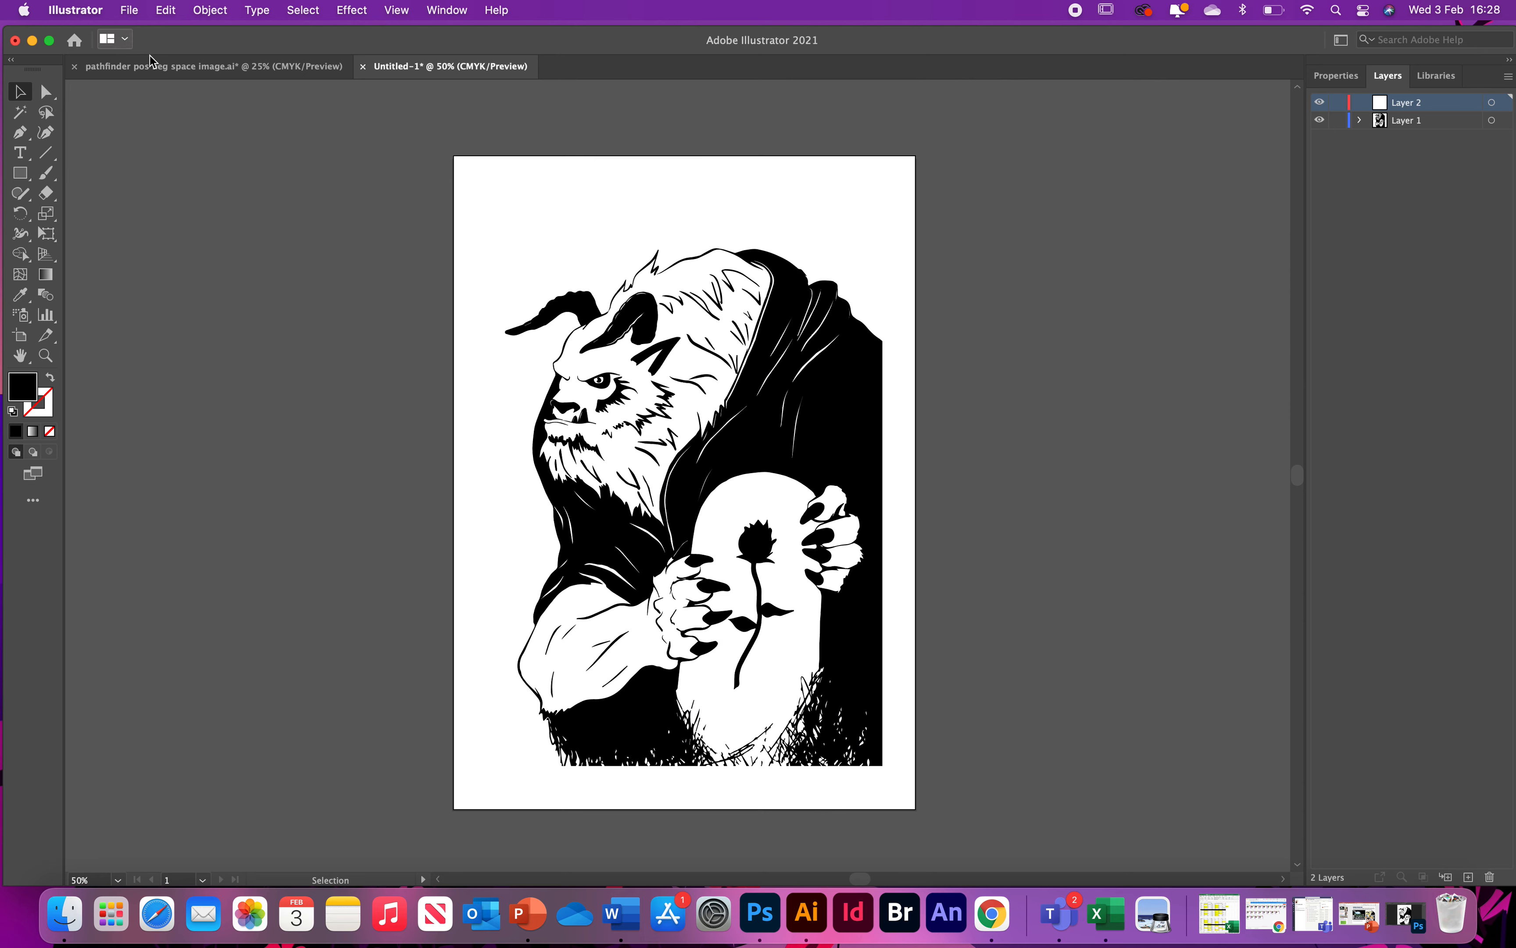
- Examine the finished beast lettering in the pathfinder document, plus the Type tool variants and the available toolbar sets
left_click(158, 66)
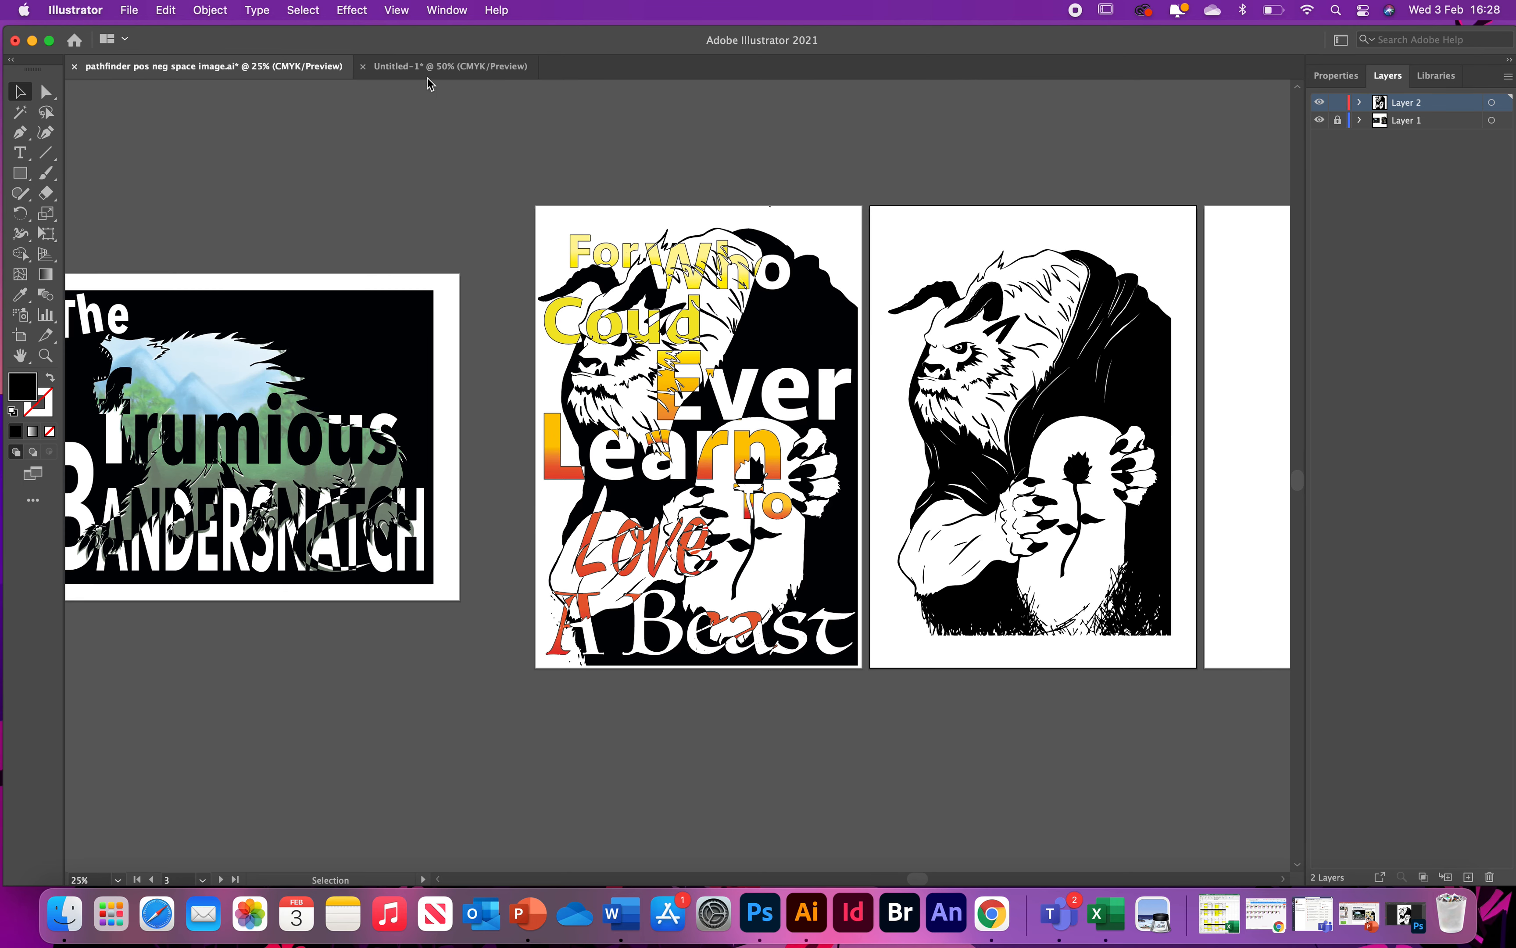
left_click(432, 66)
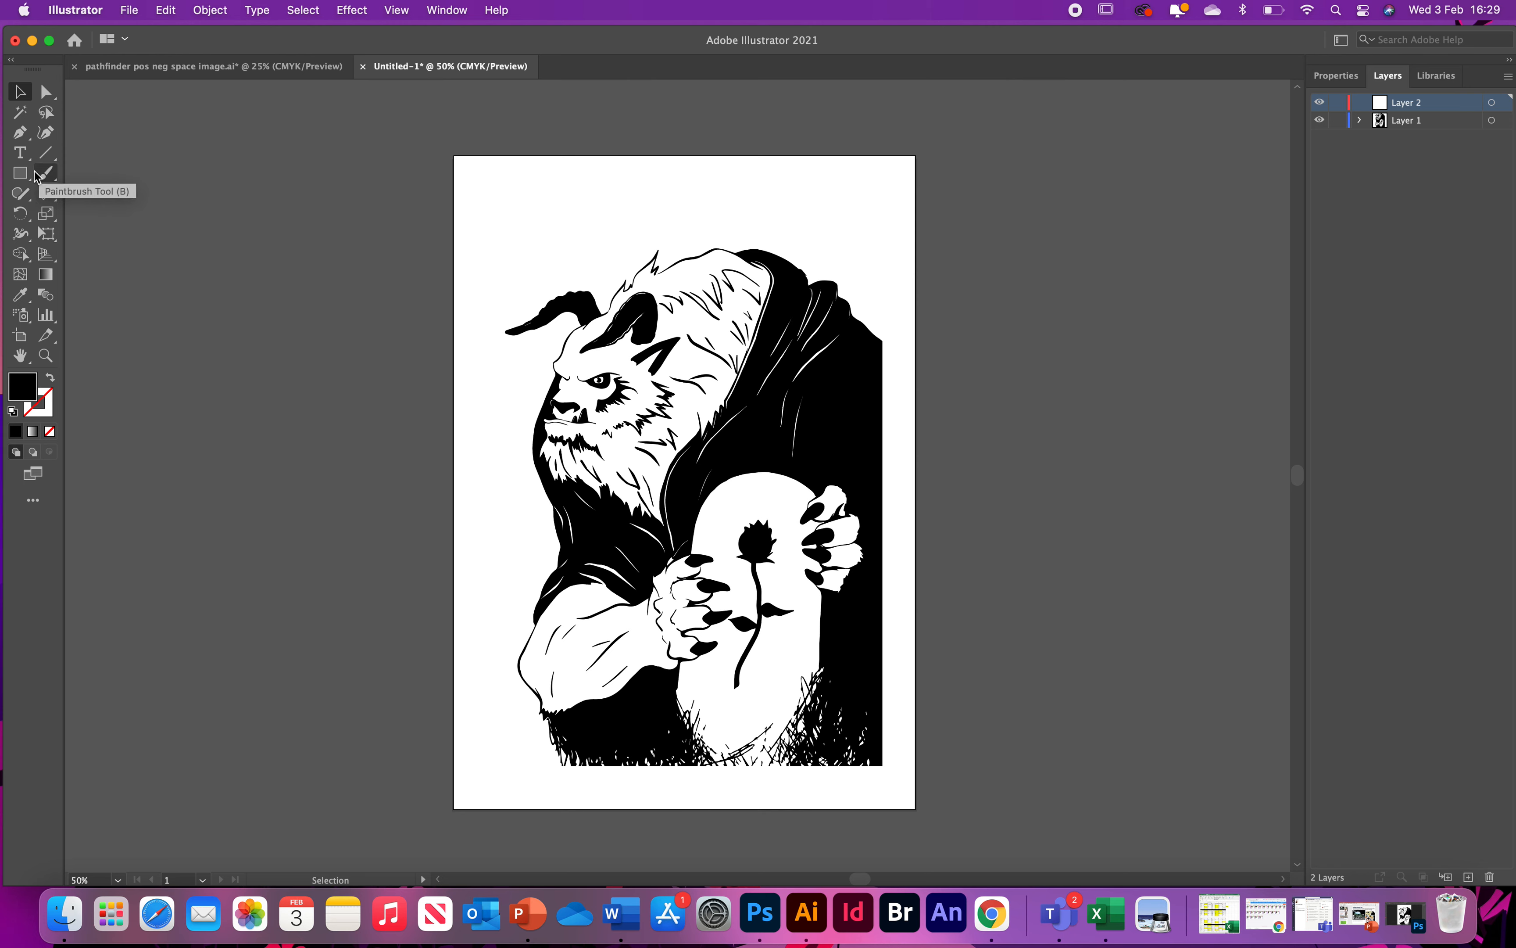
left_click(21, 154)
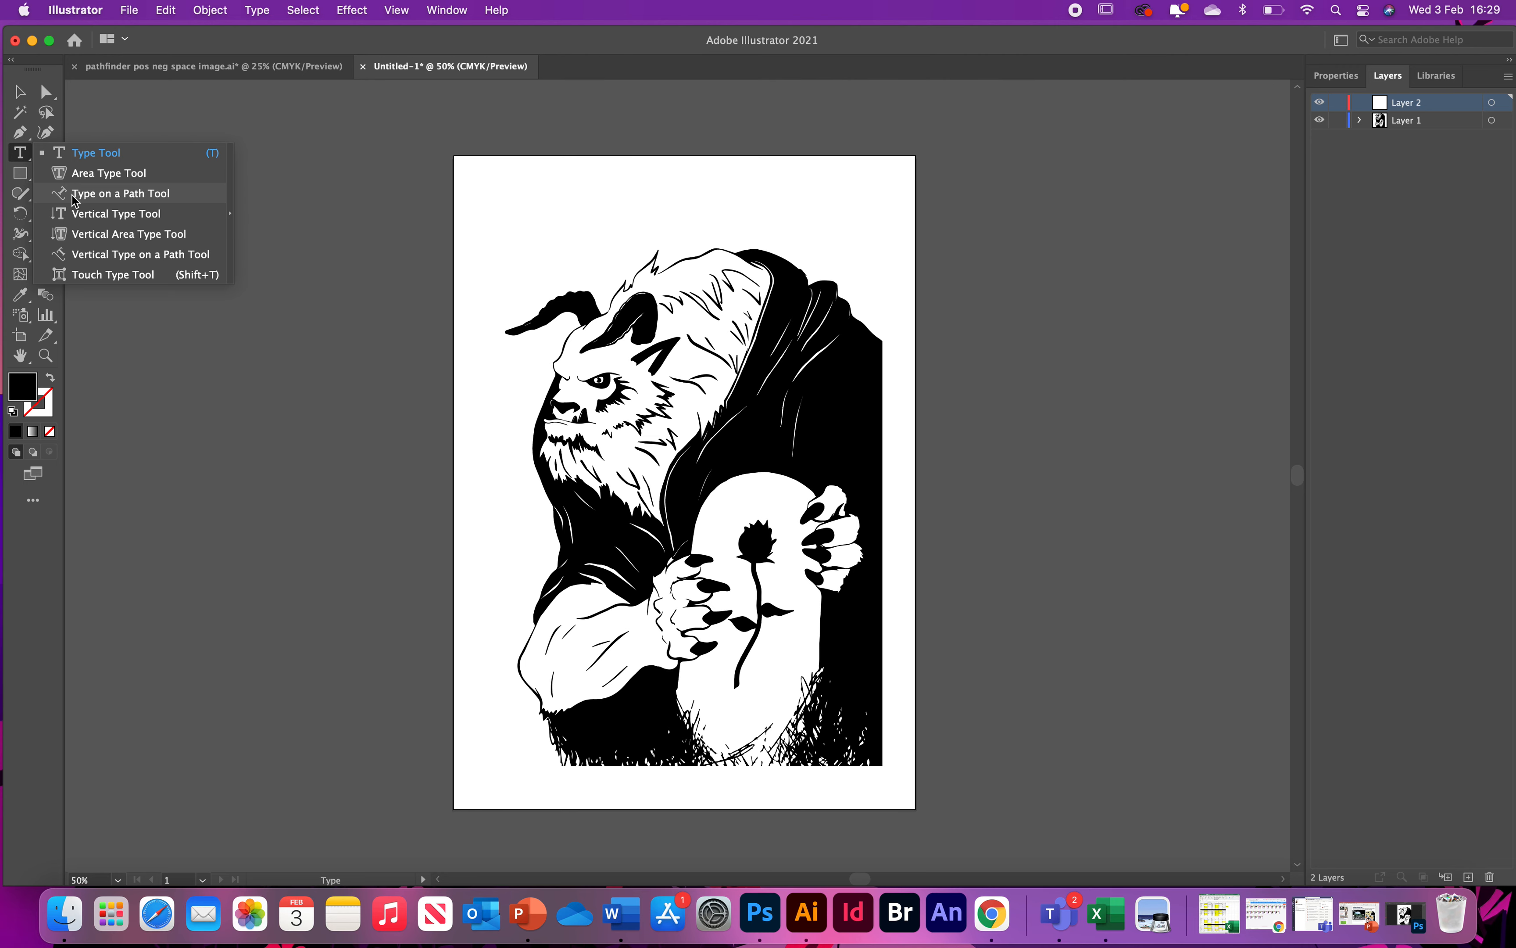
left_click(446, 13)
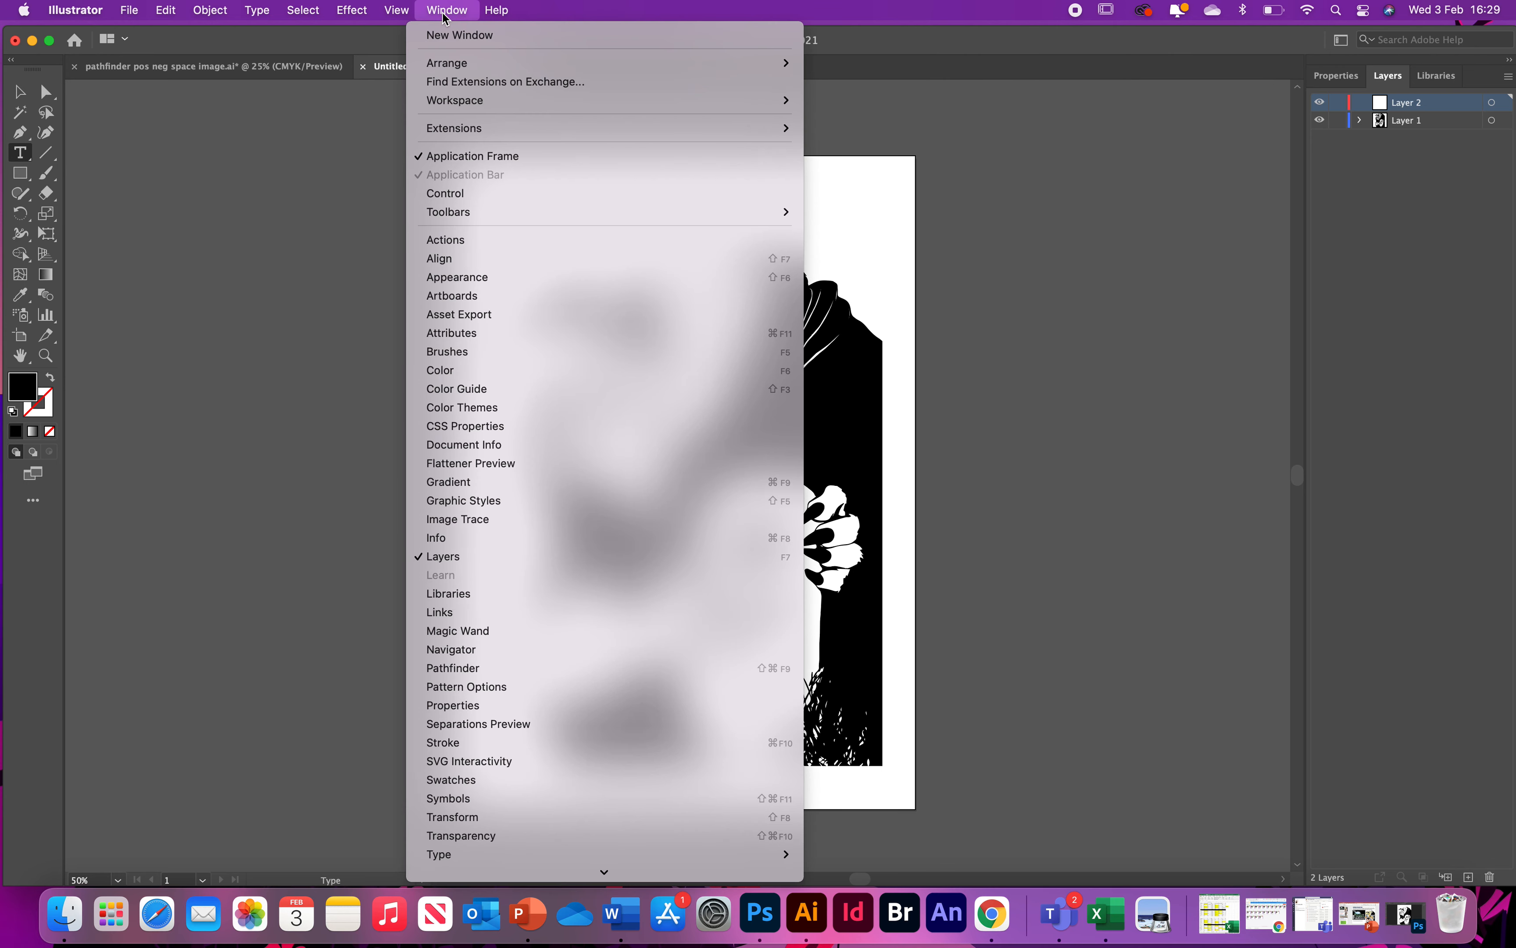
mouse_move(525, 220)
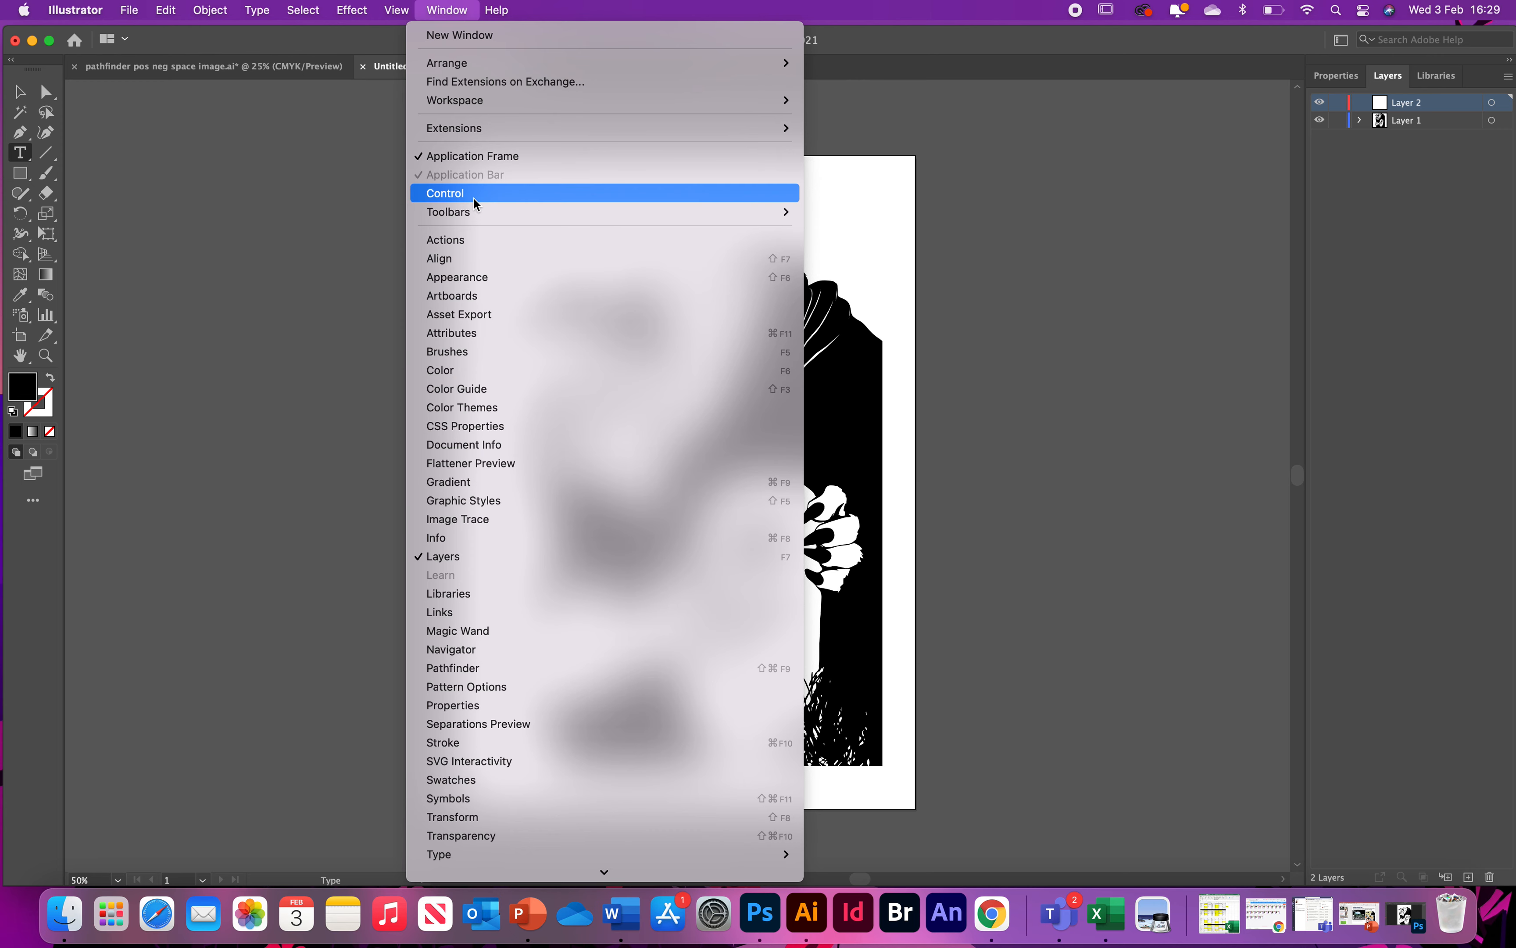
left_click(23, 156)
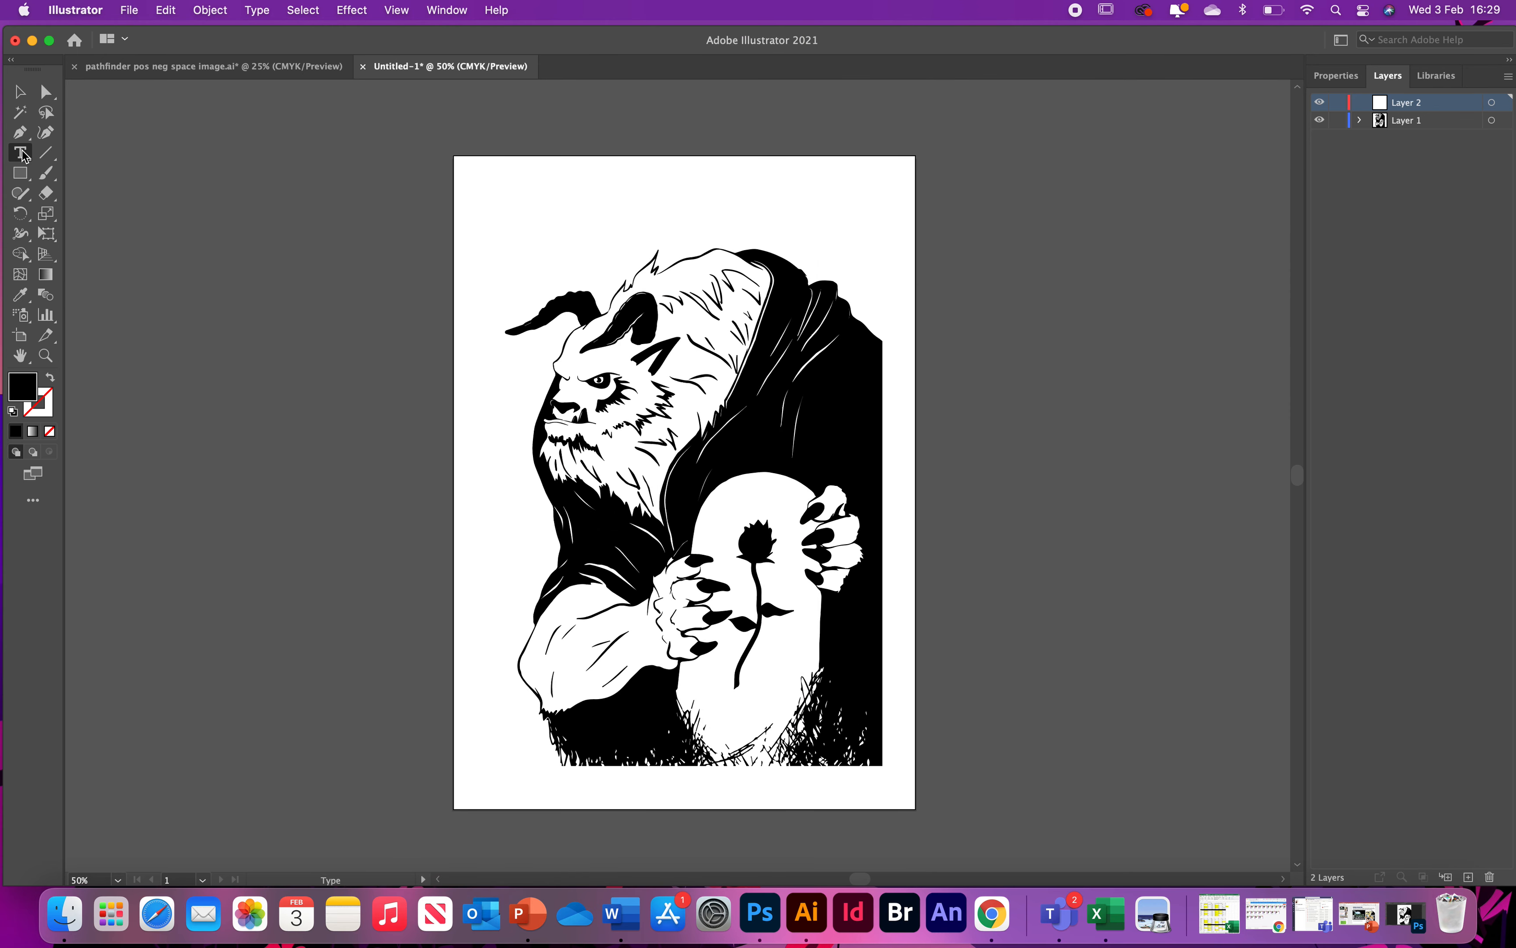
left_click(443, 12)
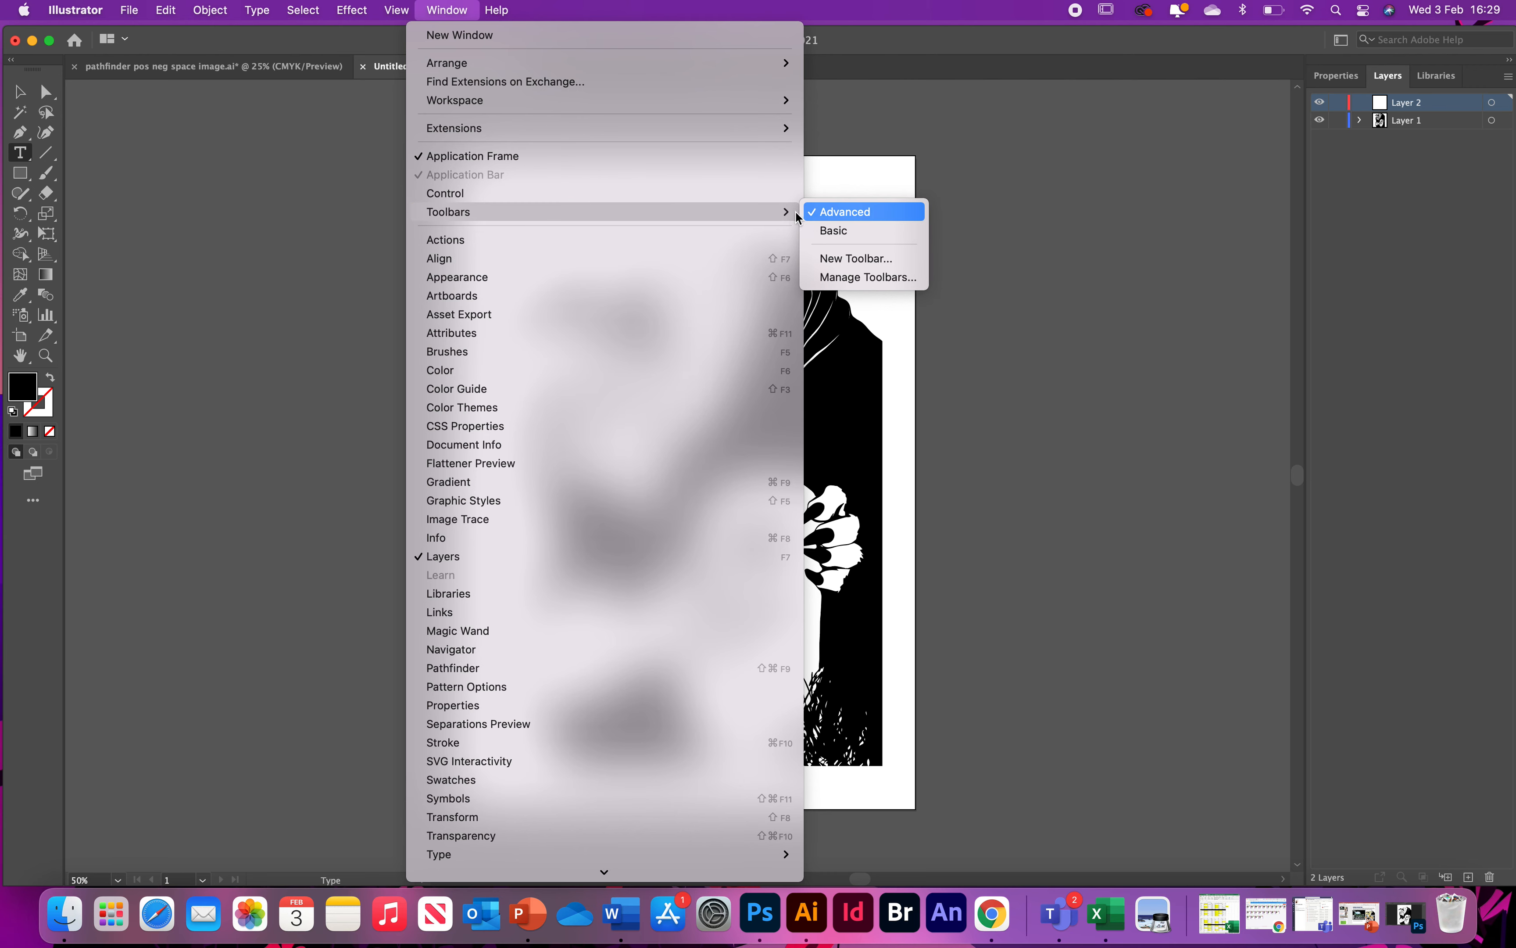
left_click(24, 155)
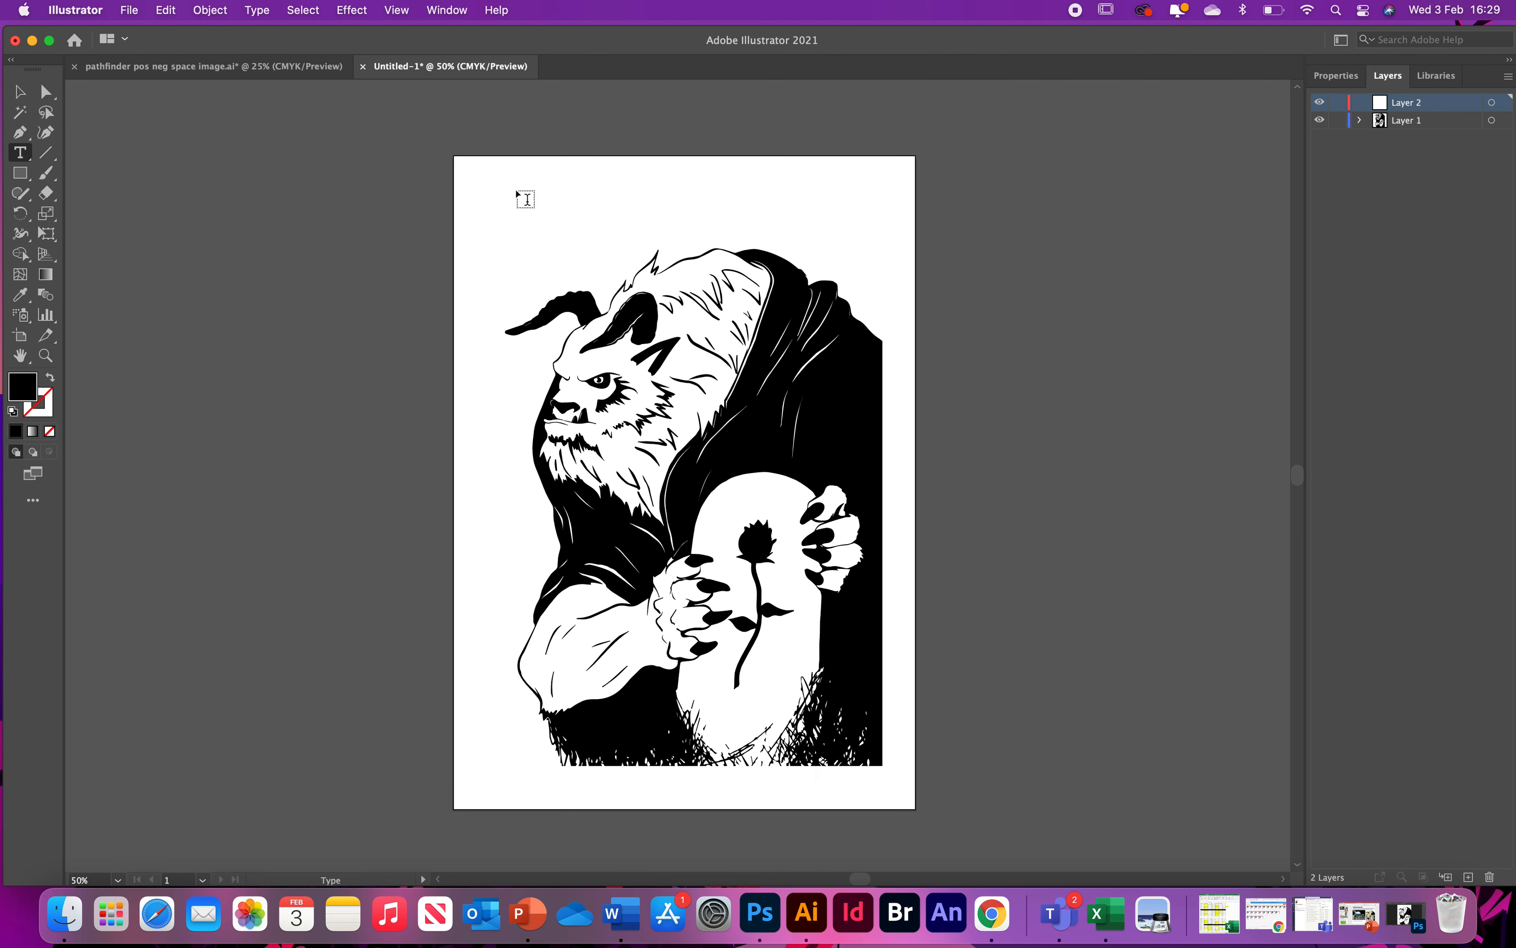
left_click(196, 66)
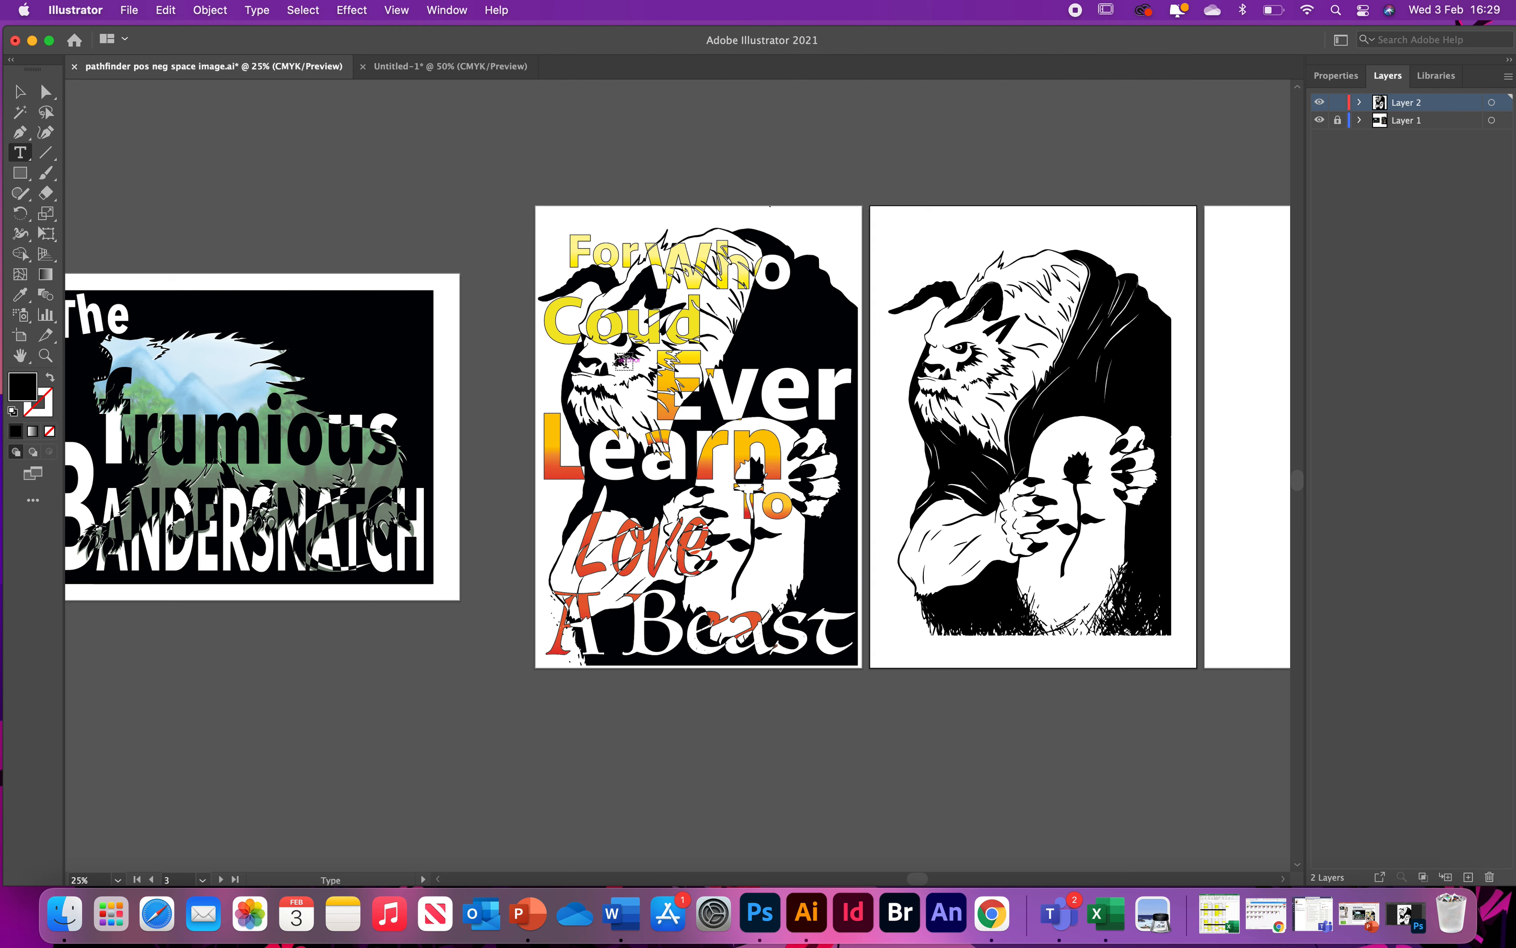
left_click(407, 67)
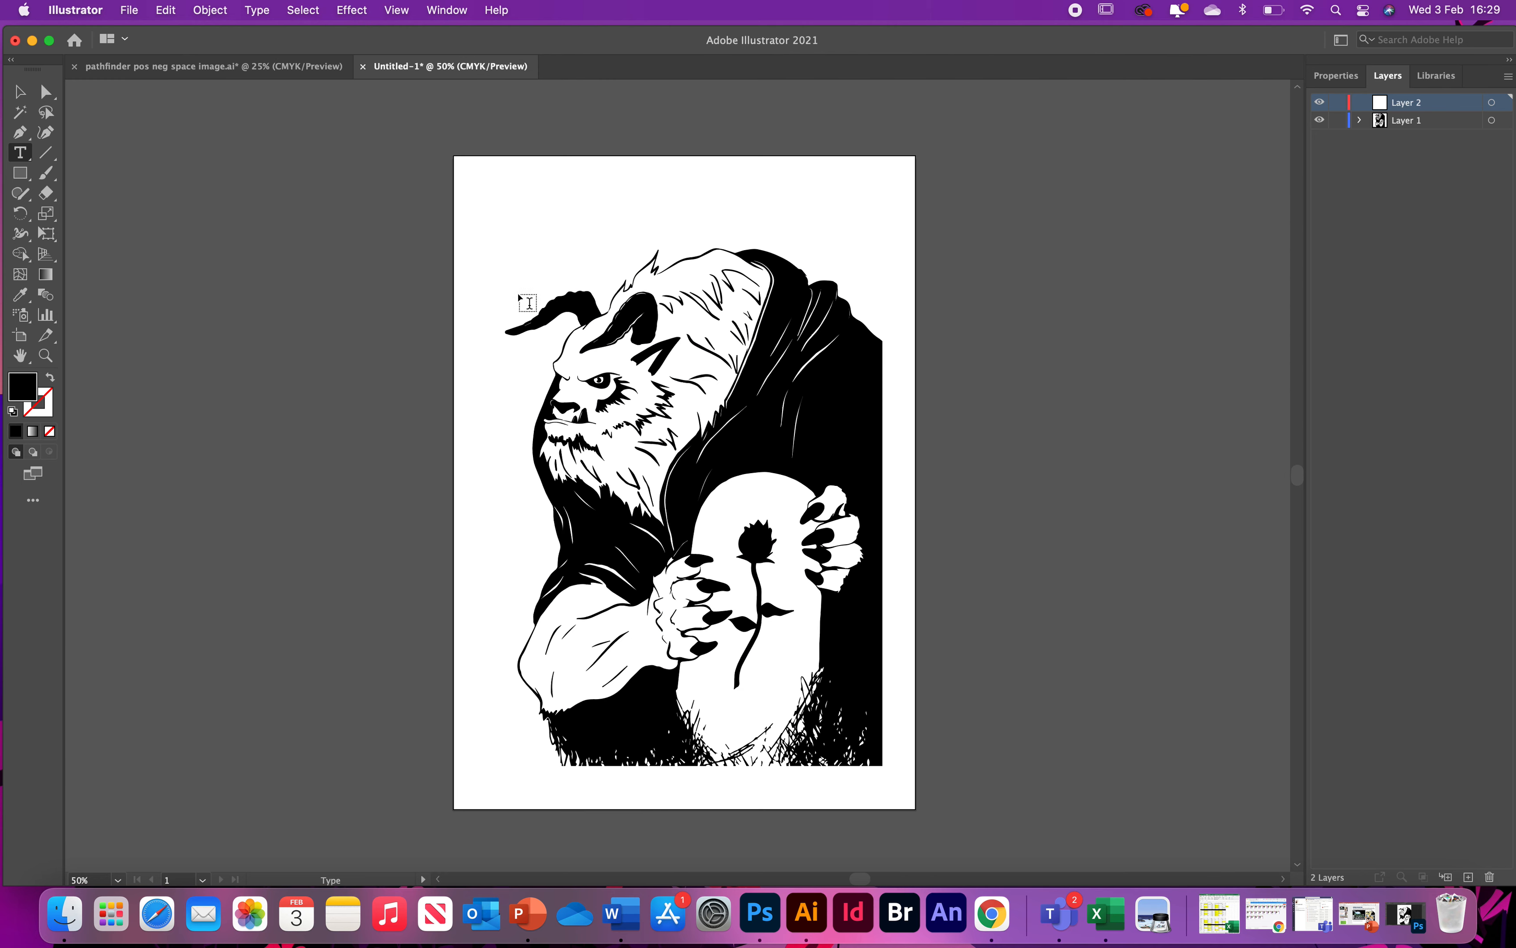
- Add the word "For" as point text on the new layer, near the artboard's upper-left corner
left_click_drag(474, 175, 643, 254)
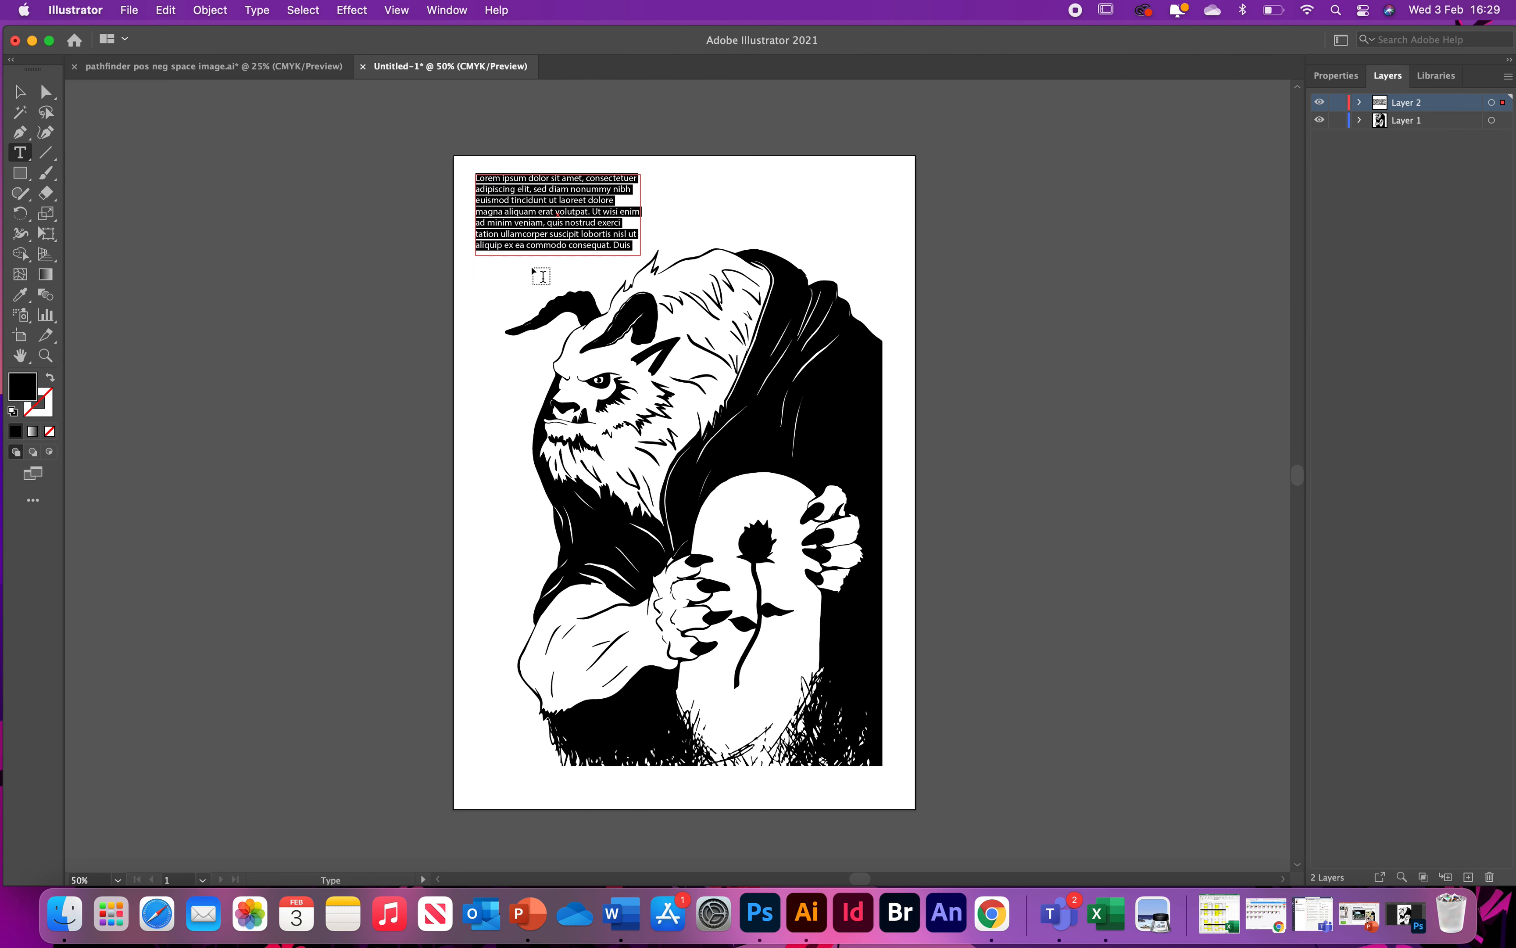
key("super+z")
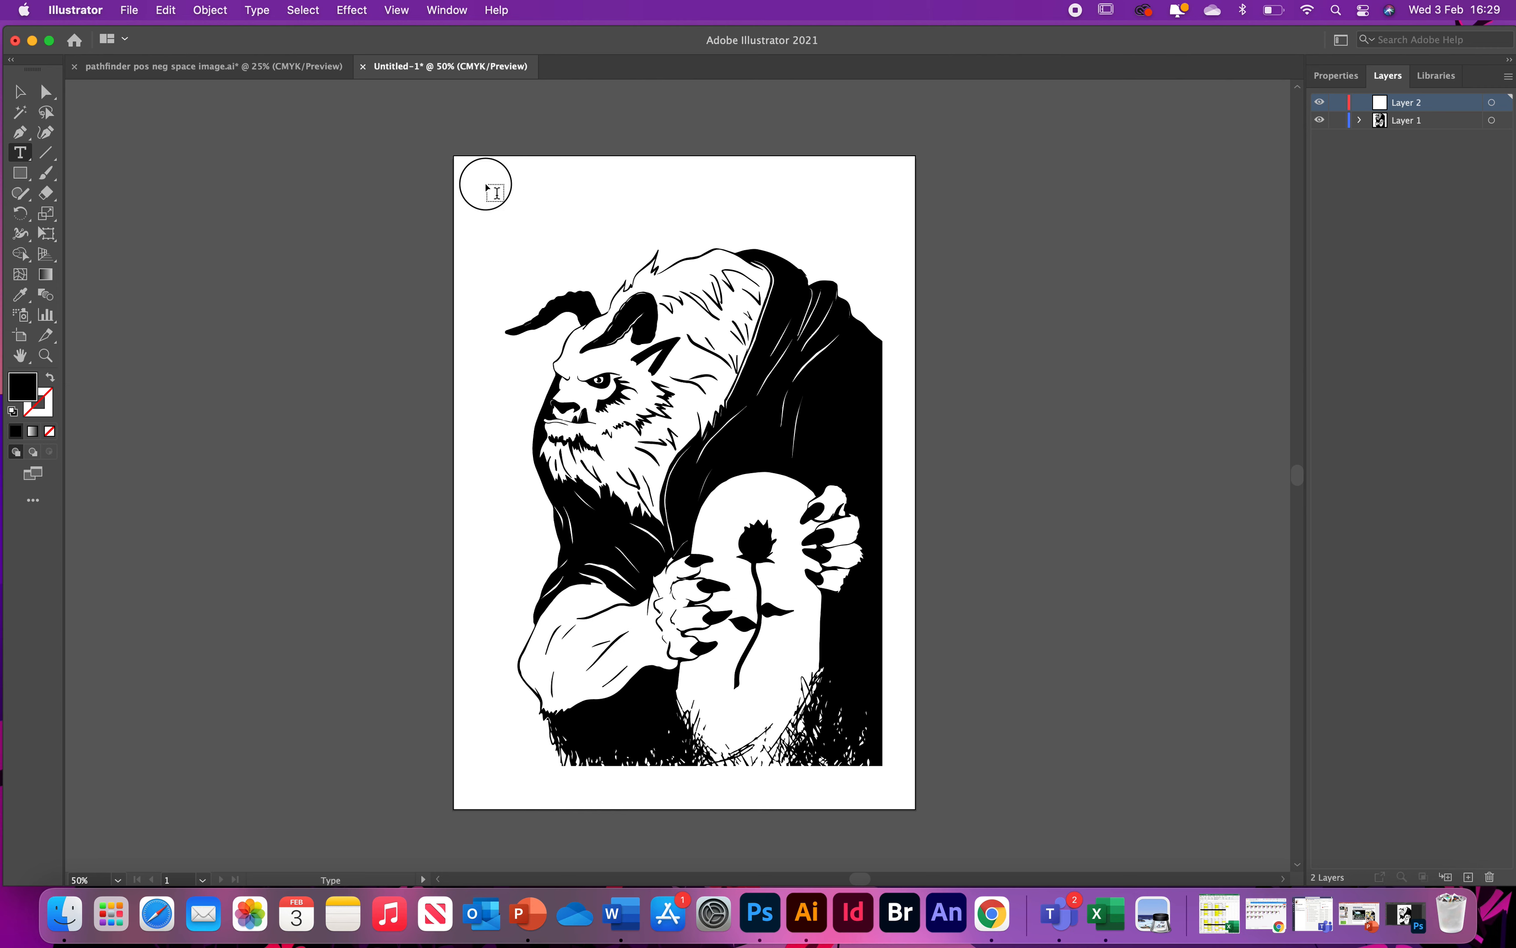
left_click(486, 184)
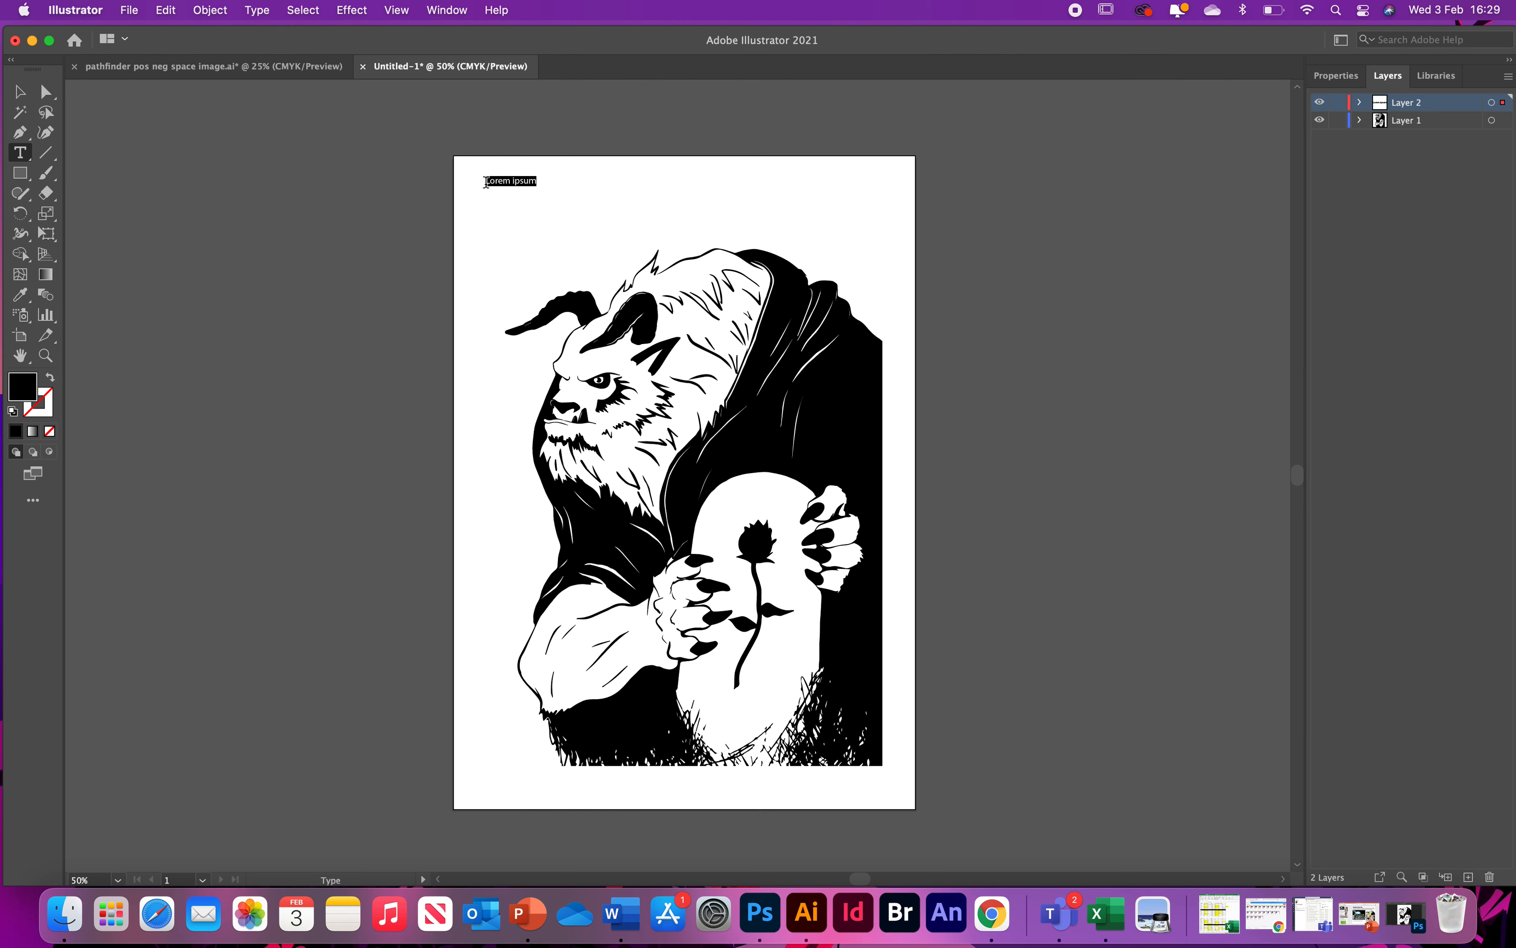
key("BackSpace")
left_click(19, 92)
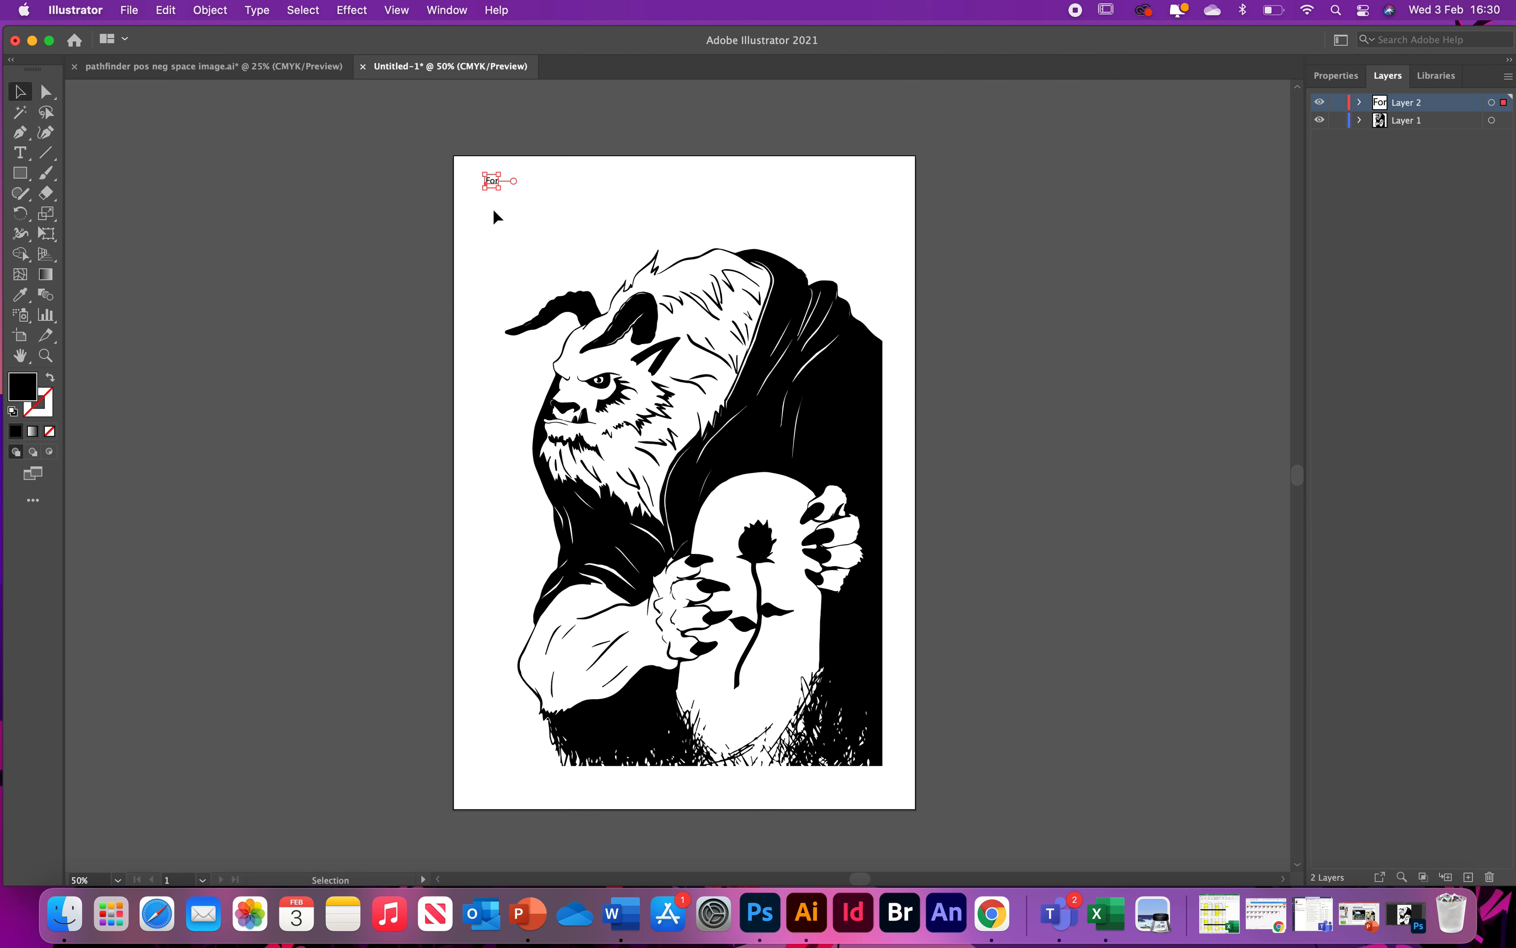
left_click(511, 249)
- Add "who" and "could" as two separate point-text objects, stepping down diagonally below "For"
left_click(20, 153)
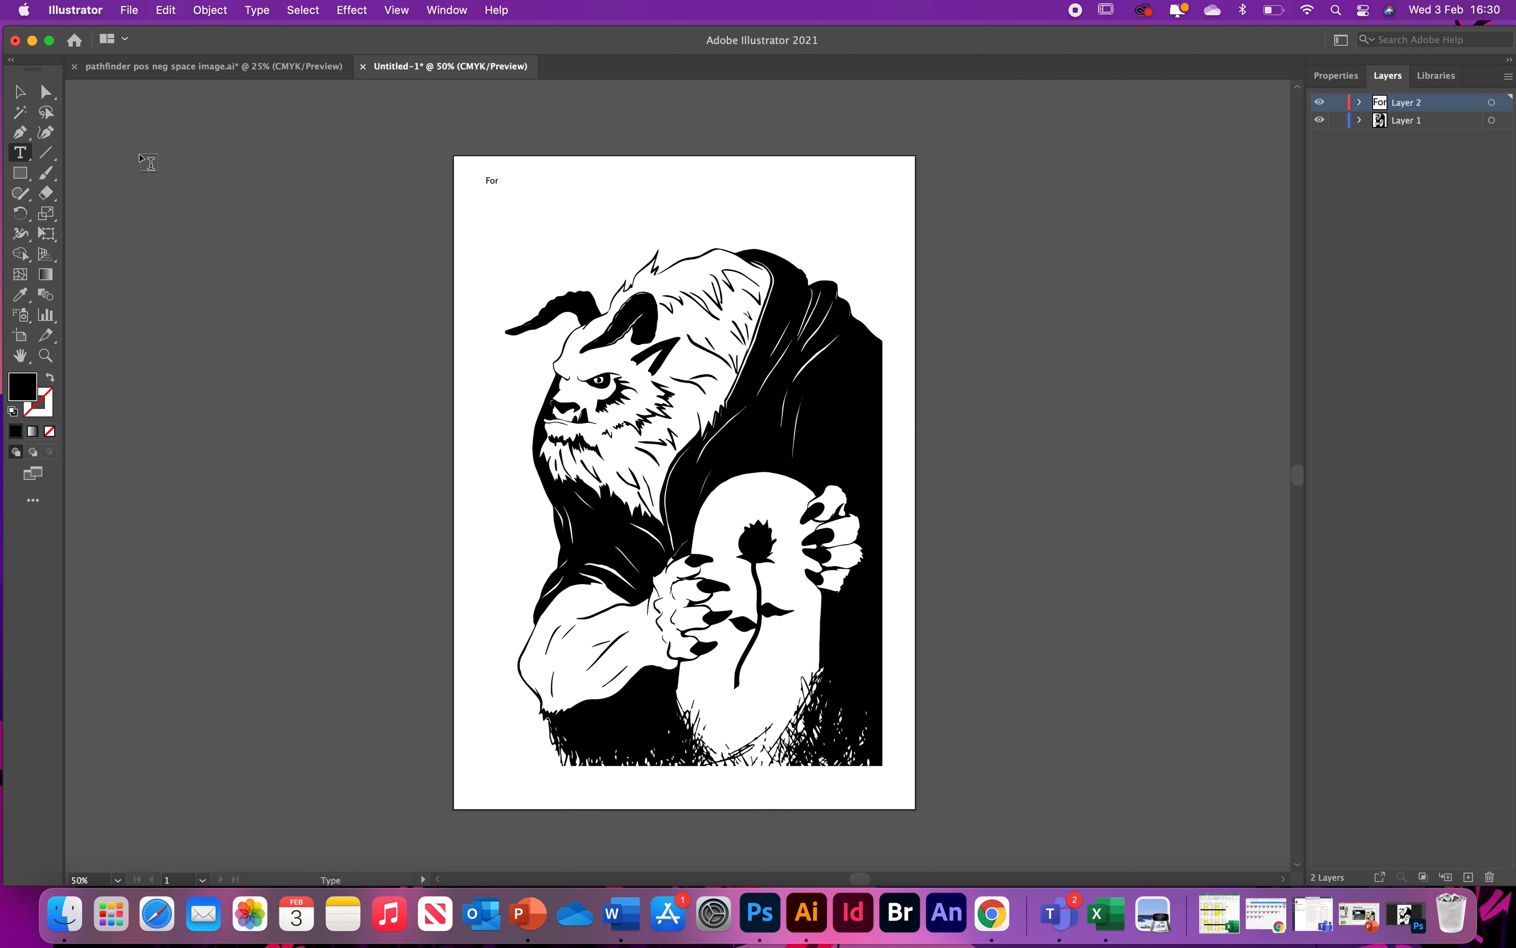
left_click(513, 215)
type("M")
left_click(525, 241)
key("BackSpace")
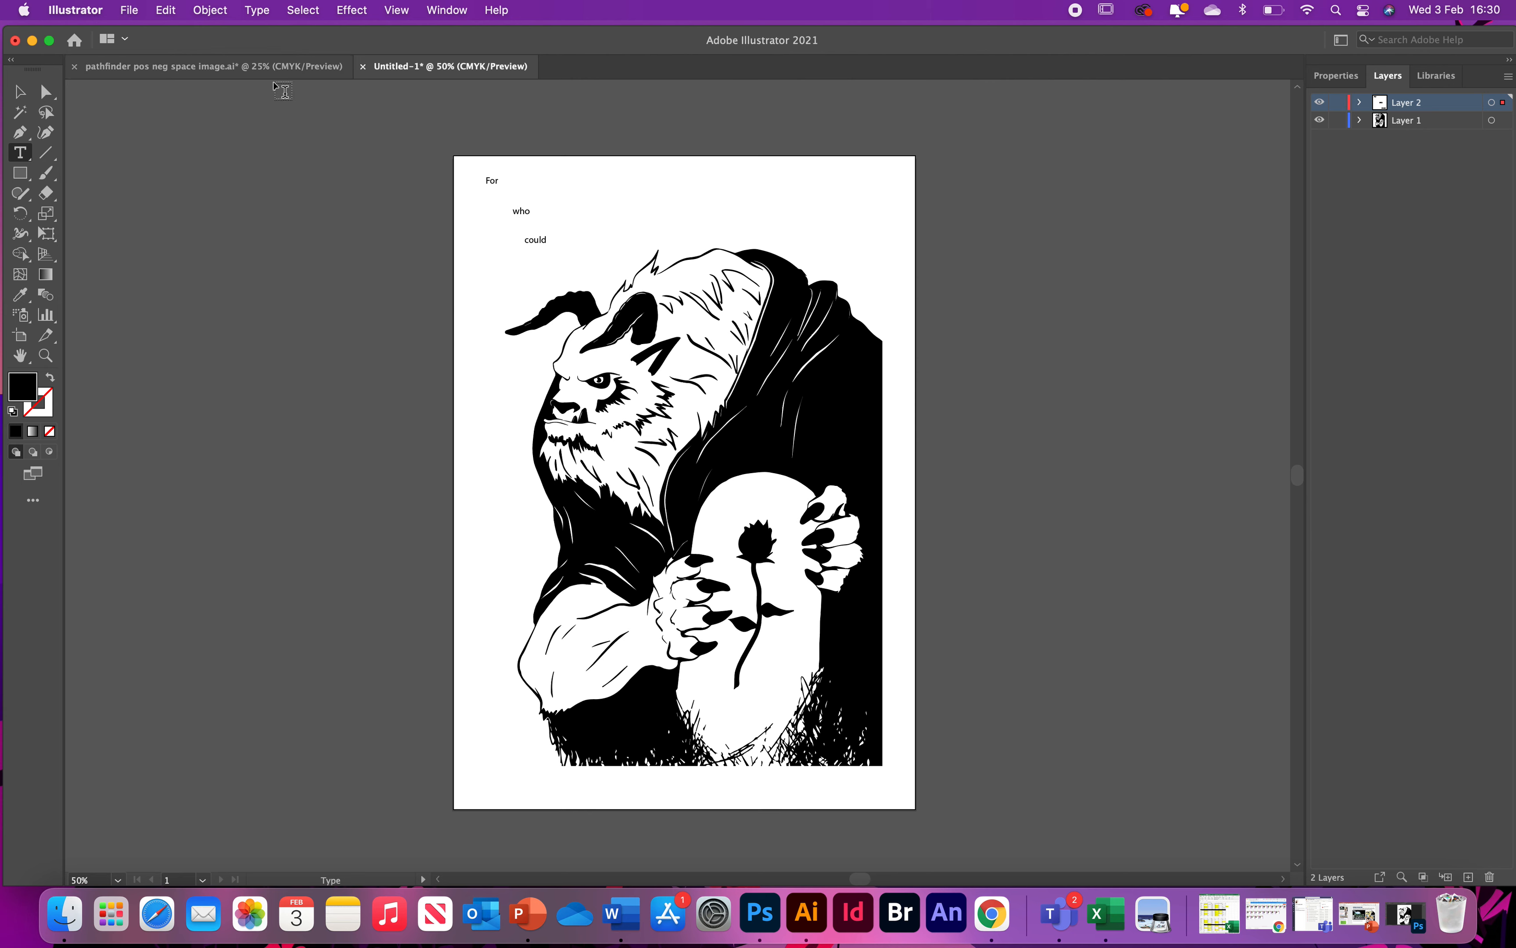
- Enlarge "who" and "could" and place them at the artboard's left edge, with "who" beside the beast's chin and "could" below it
left_click(20, 91)
left_click_drag(521, 212, 493, 437)
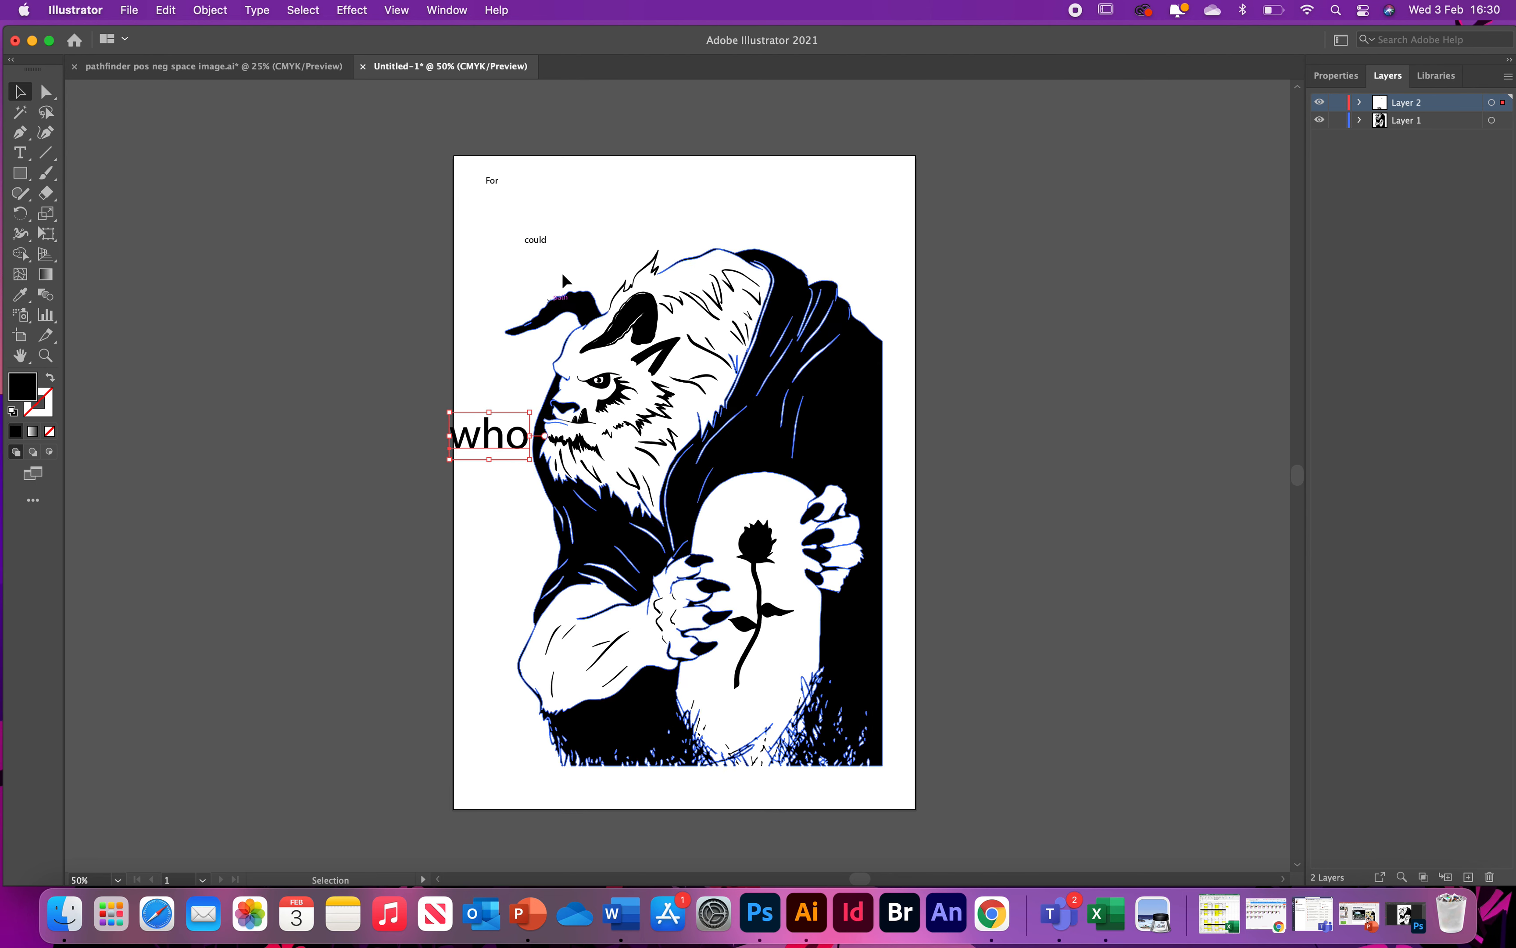
left_click(541, 245)
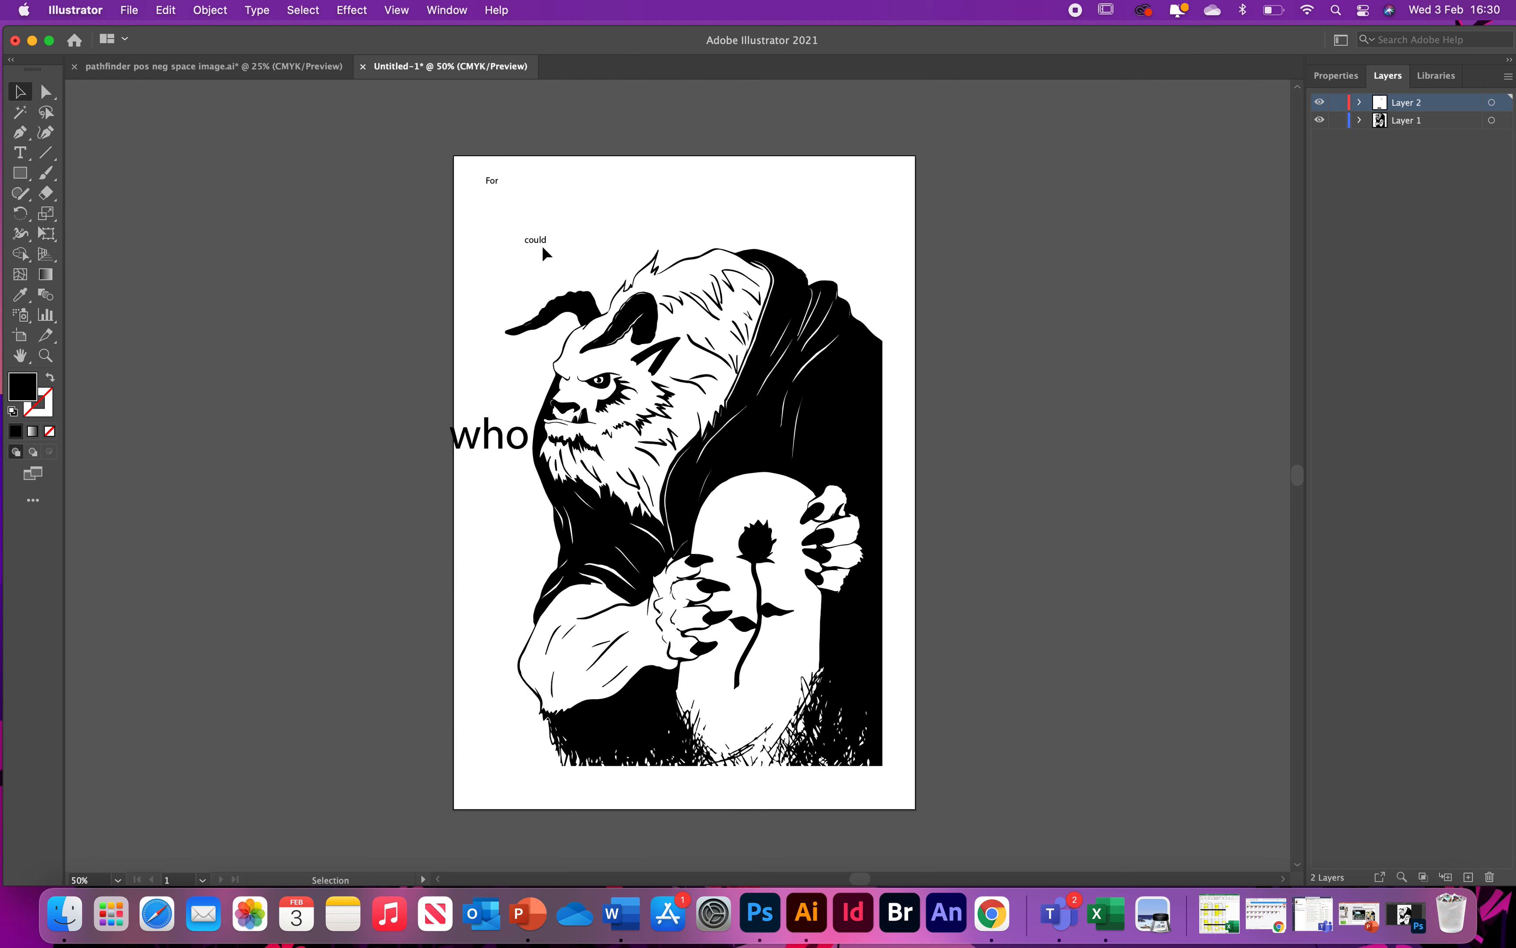
left_click_drag(544, 247, 681, 374)
left_click_drag(586, 306, 528, 583)
- Enlarge the word "For" to about 61 mm wide and place it in the artboard's upper-left corner above the horn
left_click(492, 182)
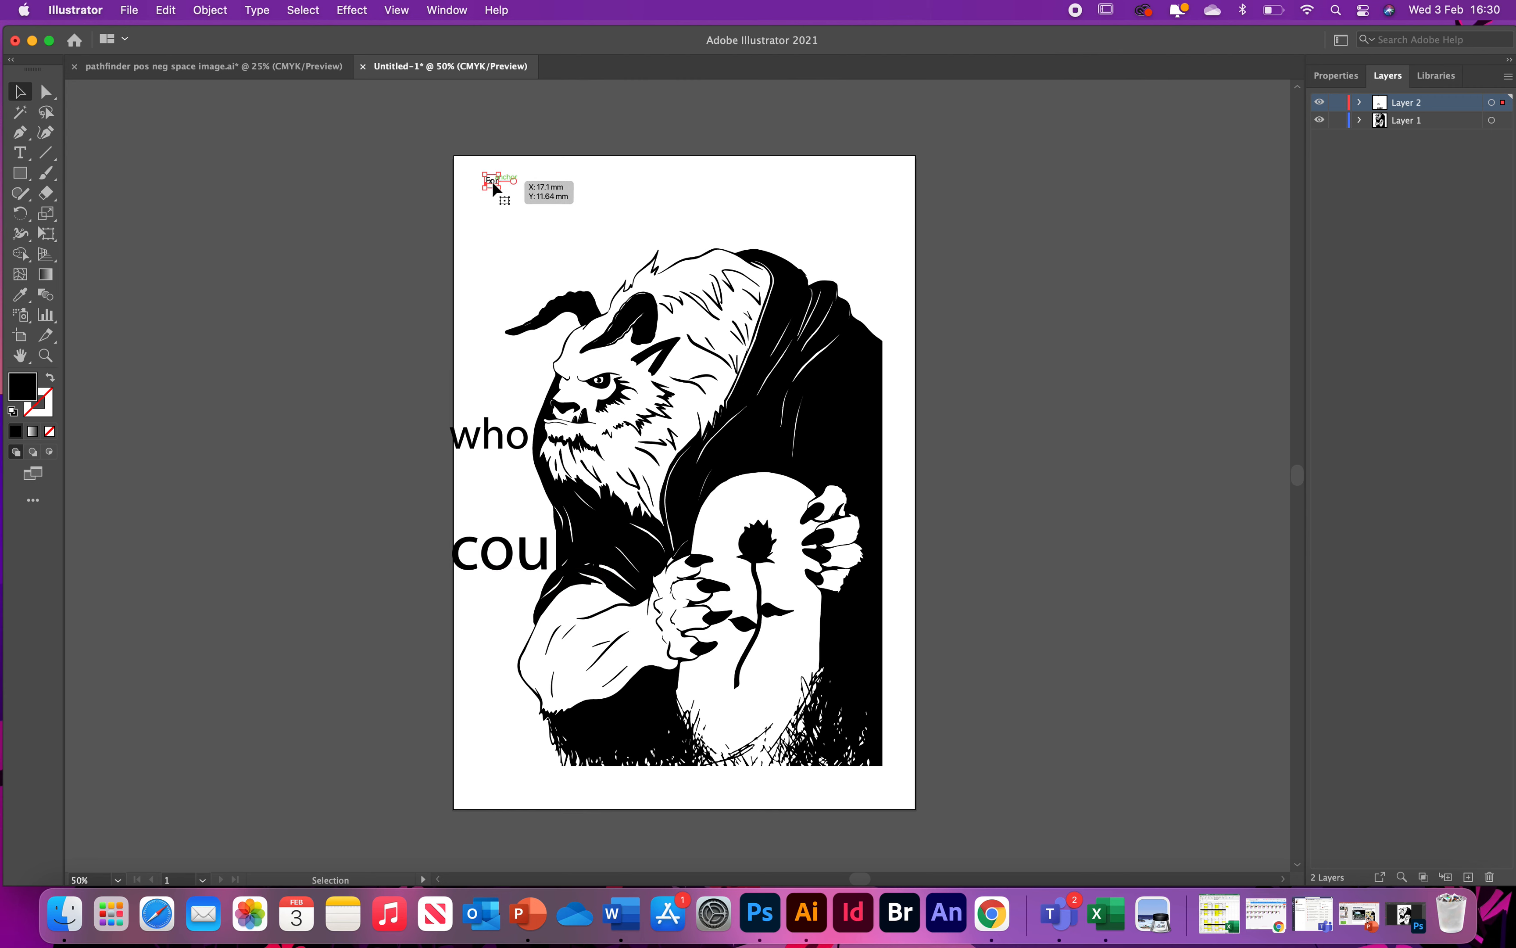
left_click_drag(498, 186, 621, 285)
mouse_move(539, 257)
left_mouse_down()
mouse_move(535, 288)
mouse_move(528, 267)
left_mouse_up()
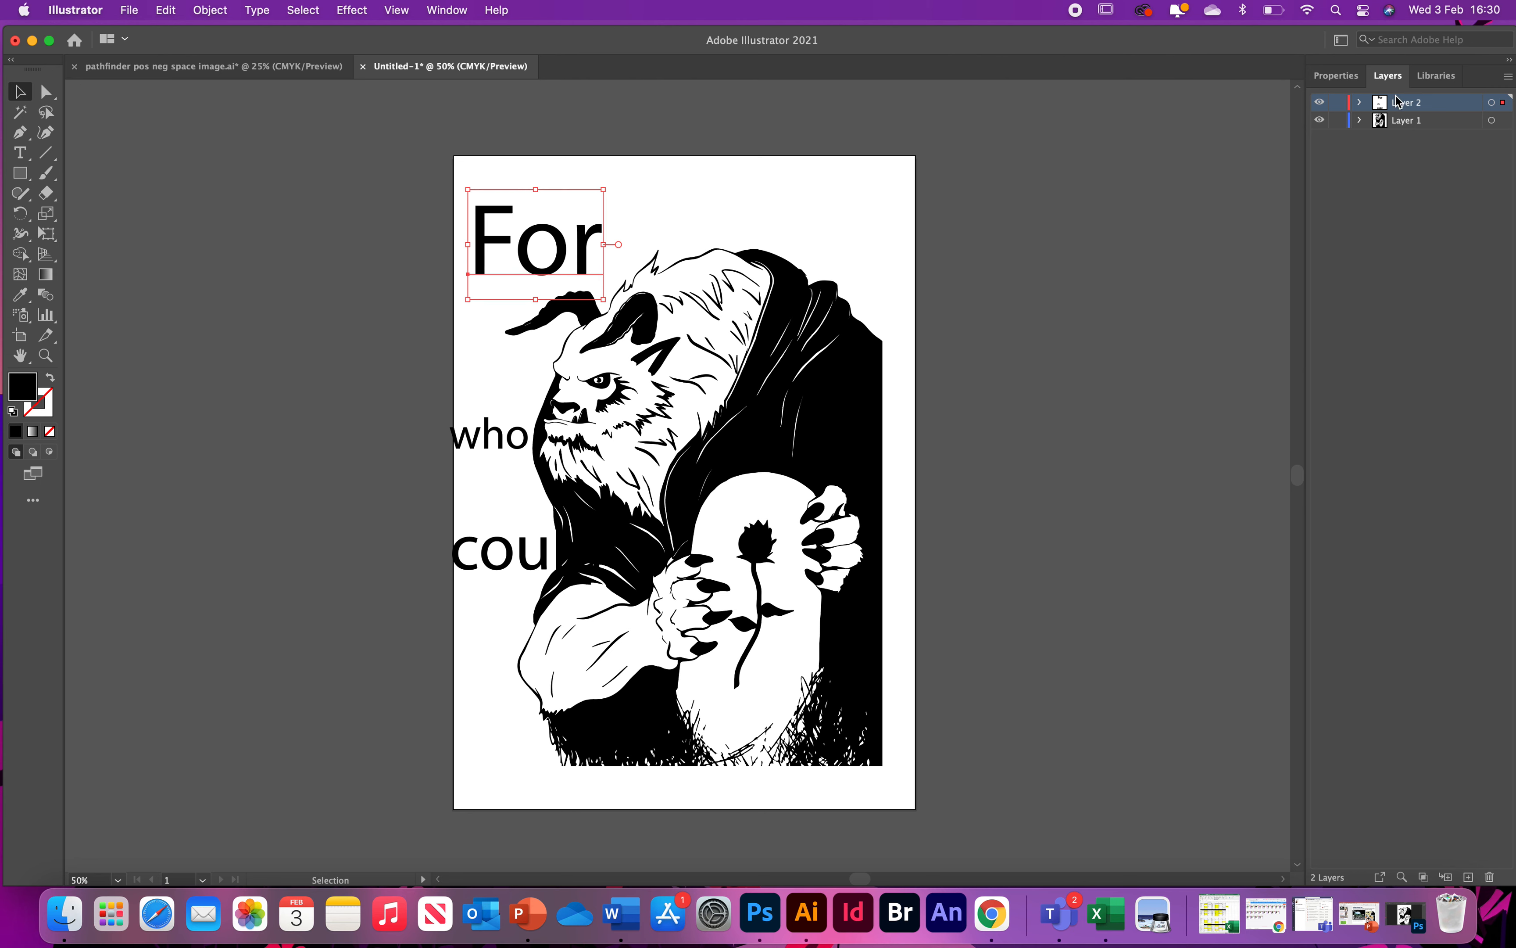
- Try a red fill on the beast artwork and return its fill to black
left_click(1338, 75)
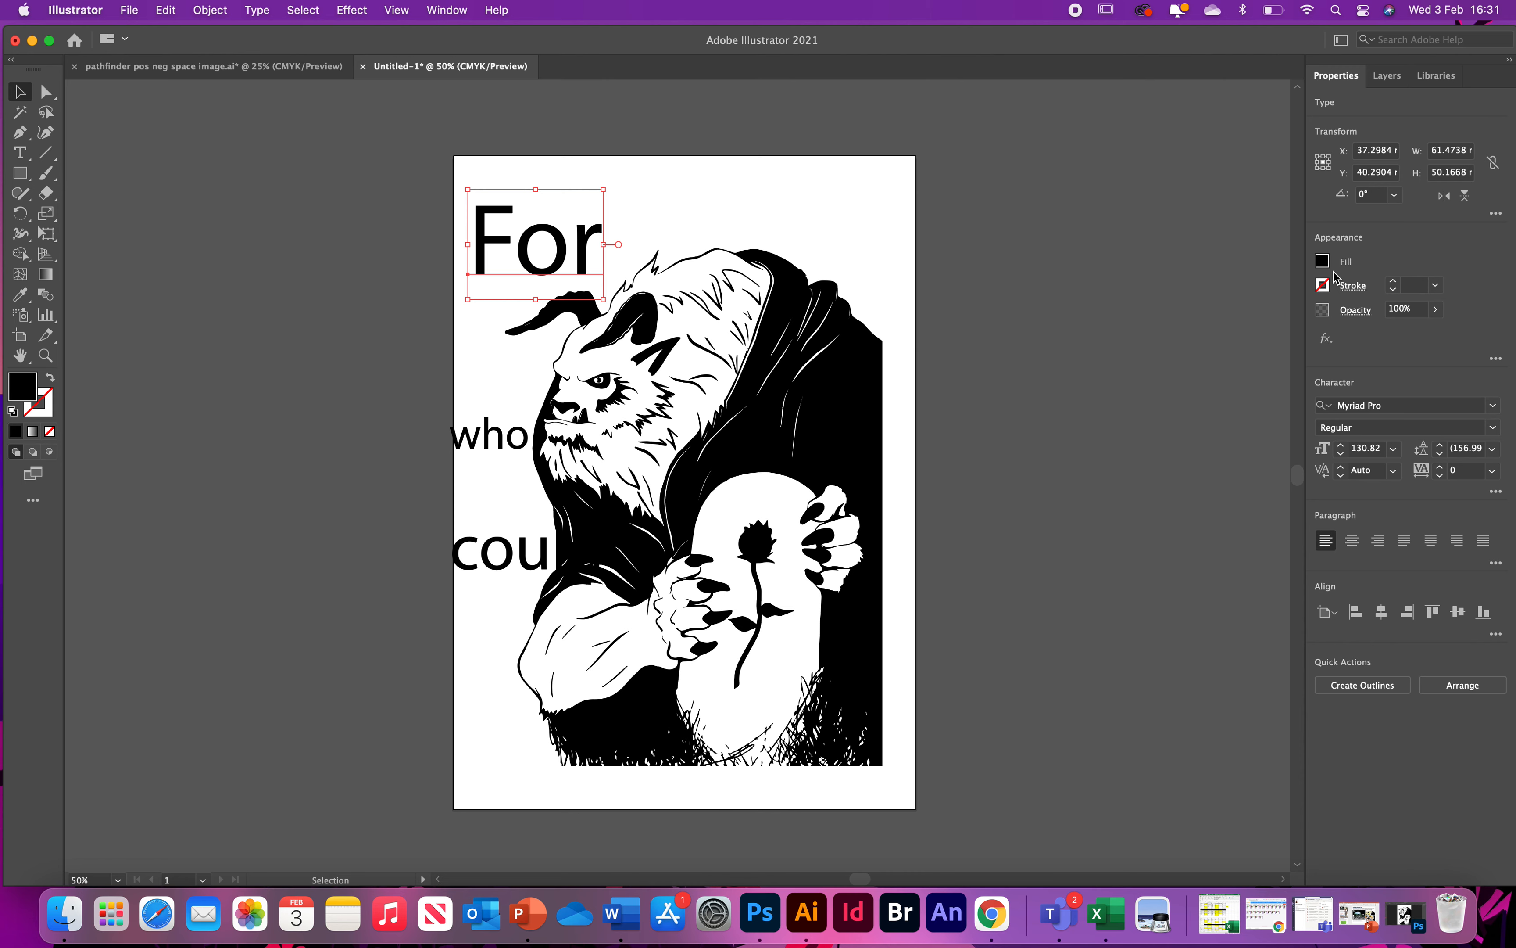
left_click(833, 397)
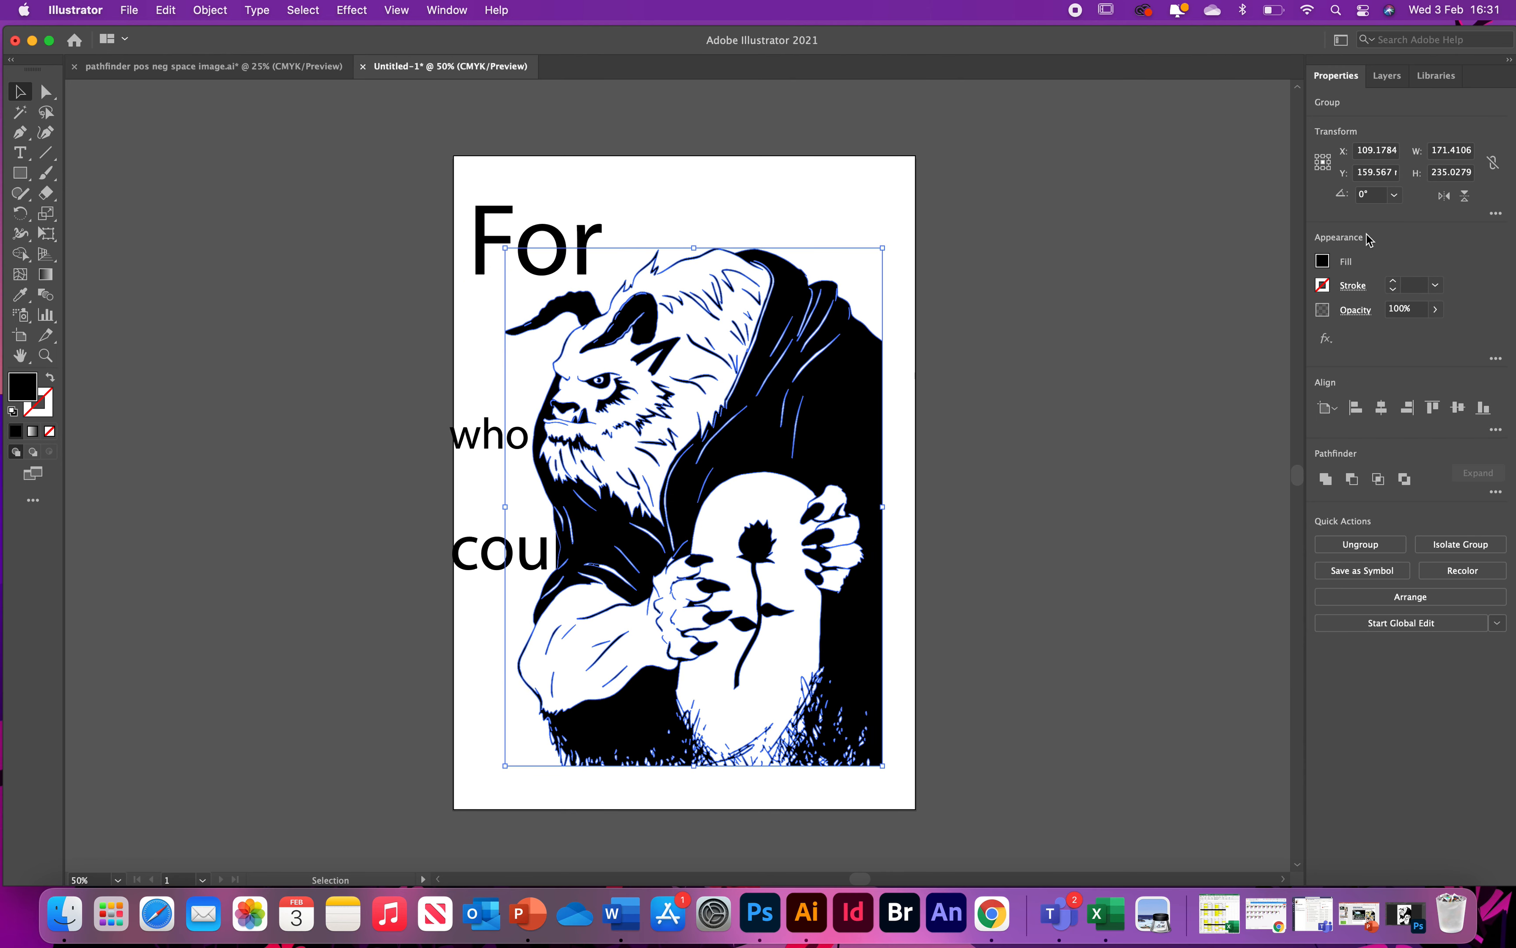
left_click(1322, 262)
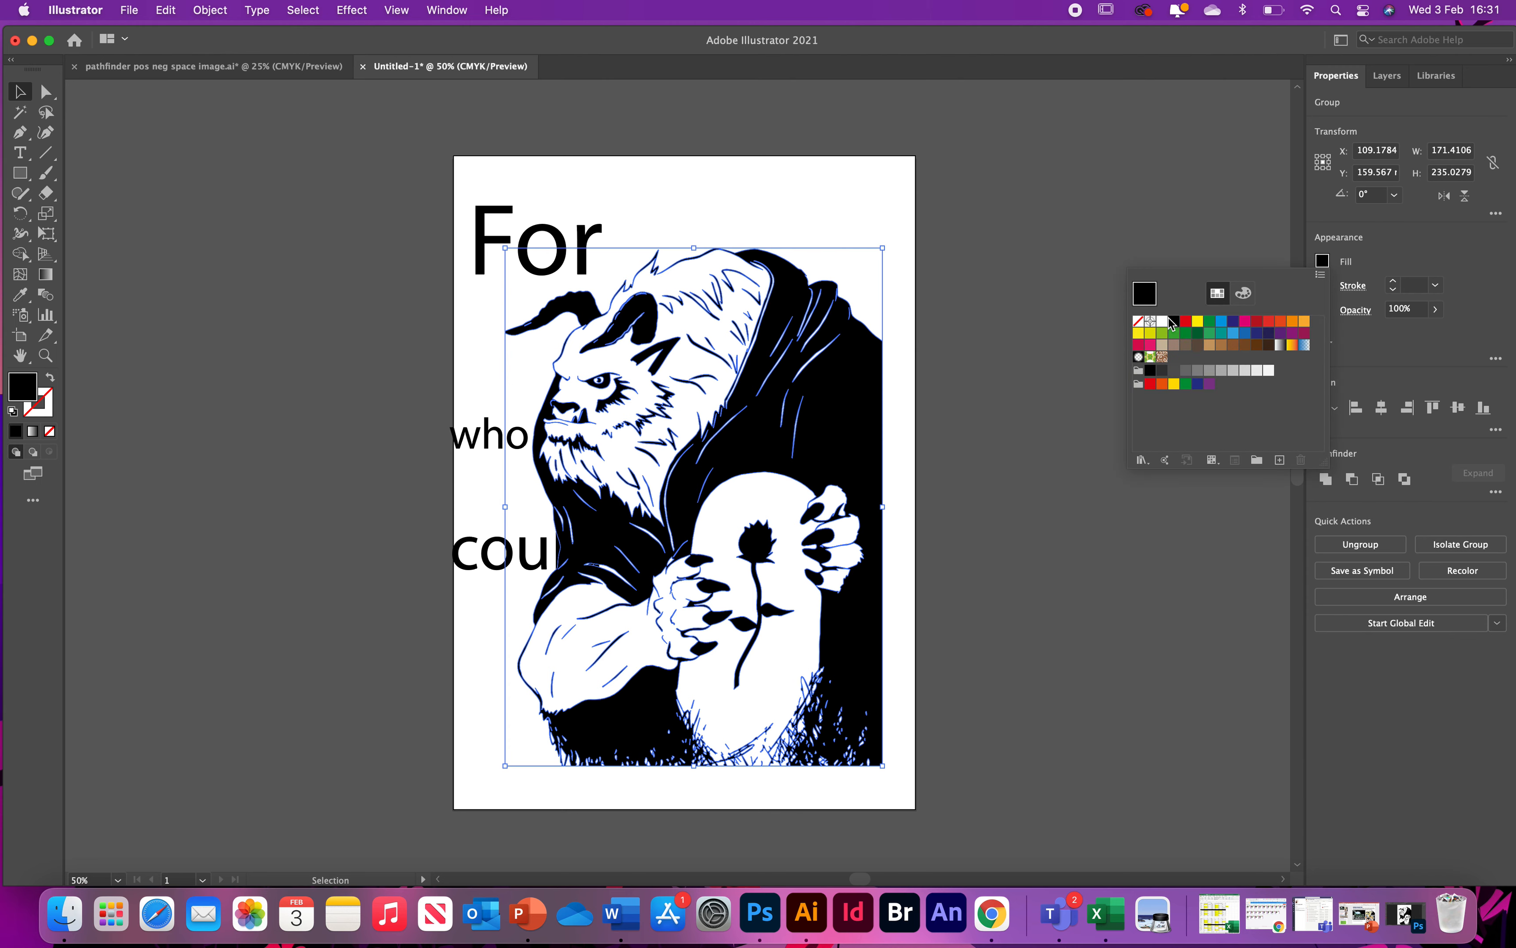
left_click(1186, 321)
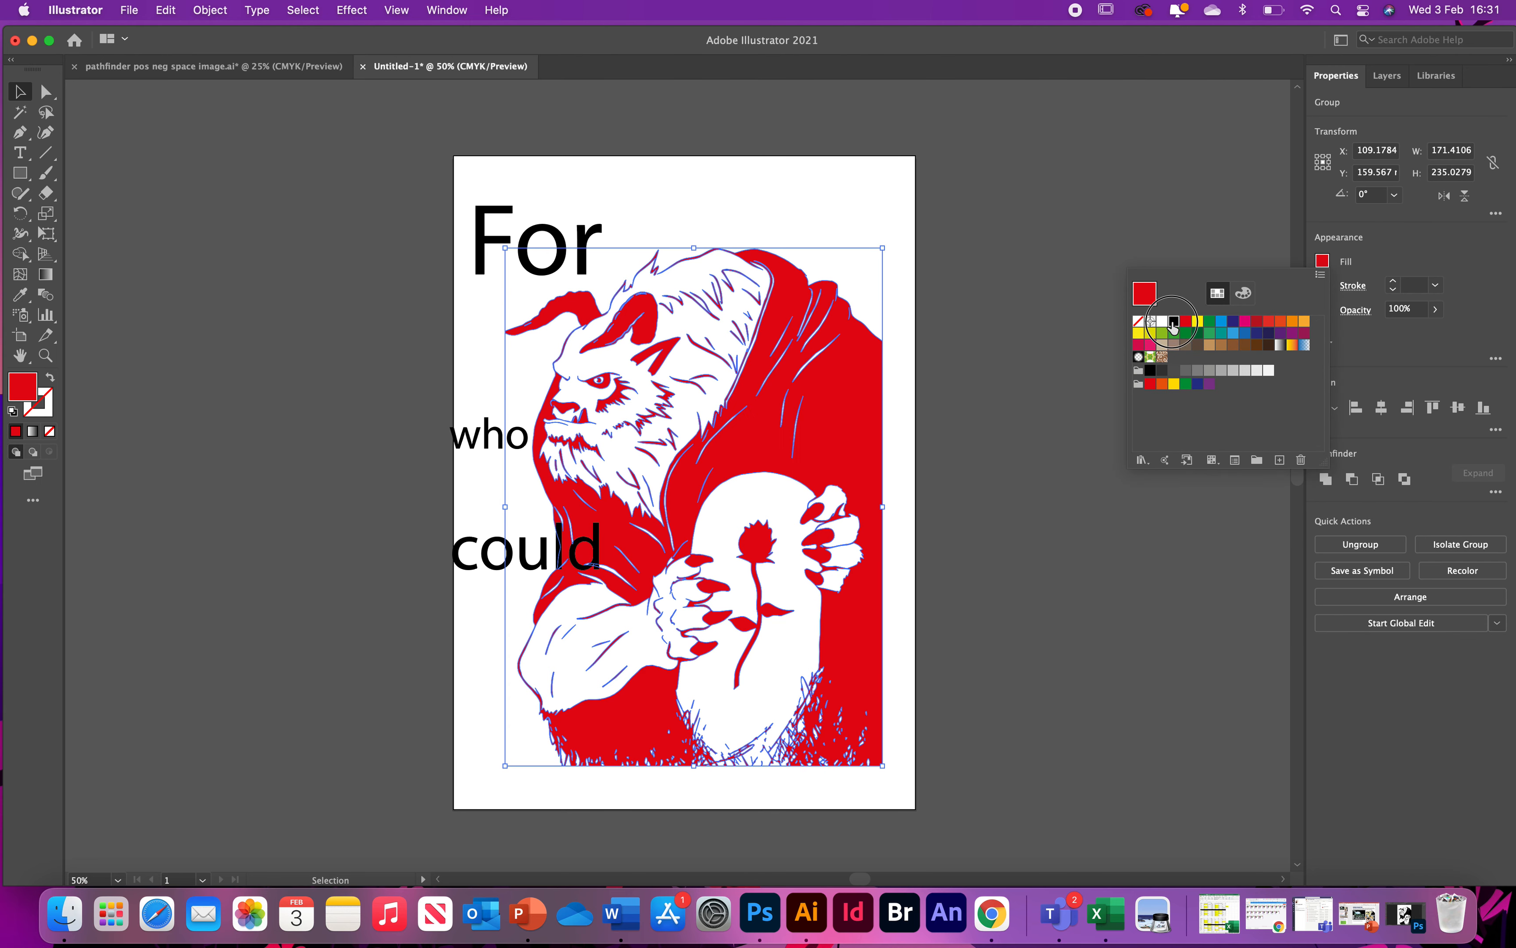
left_click(1174, 322)
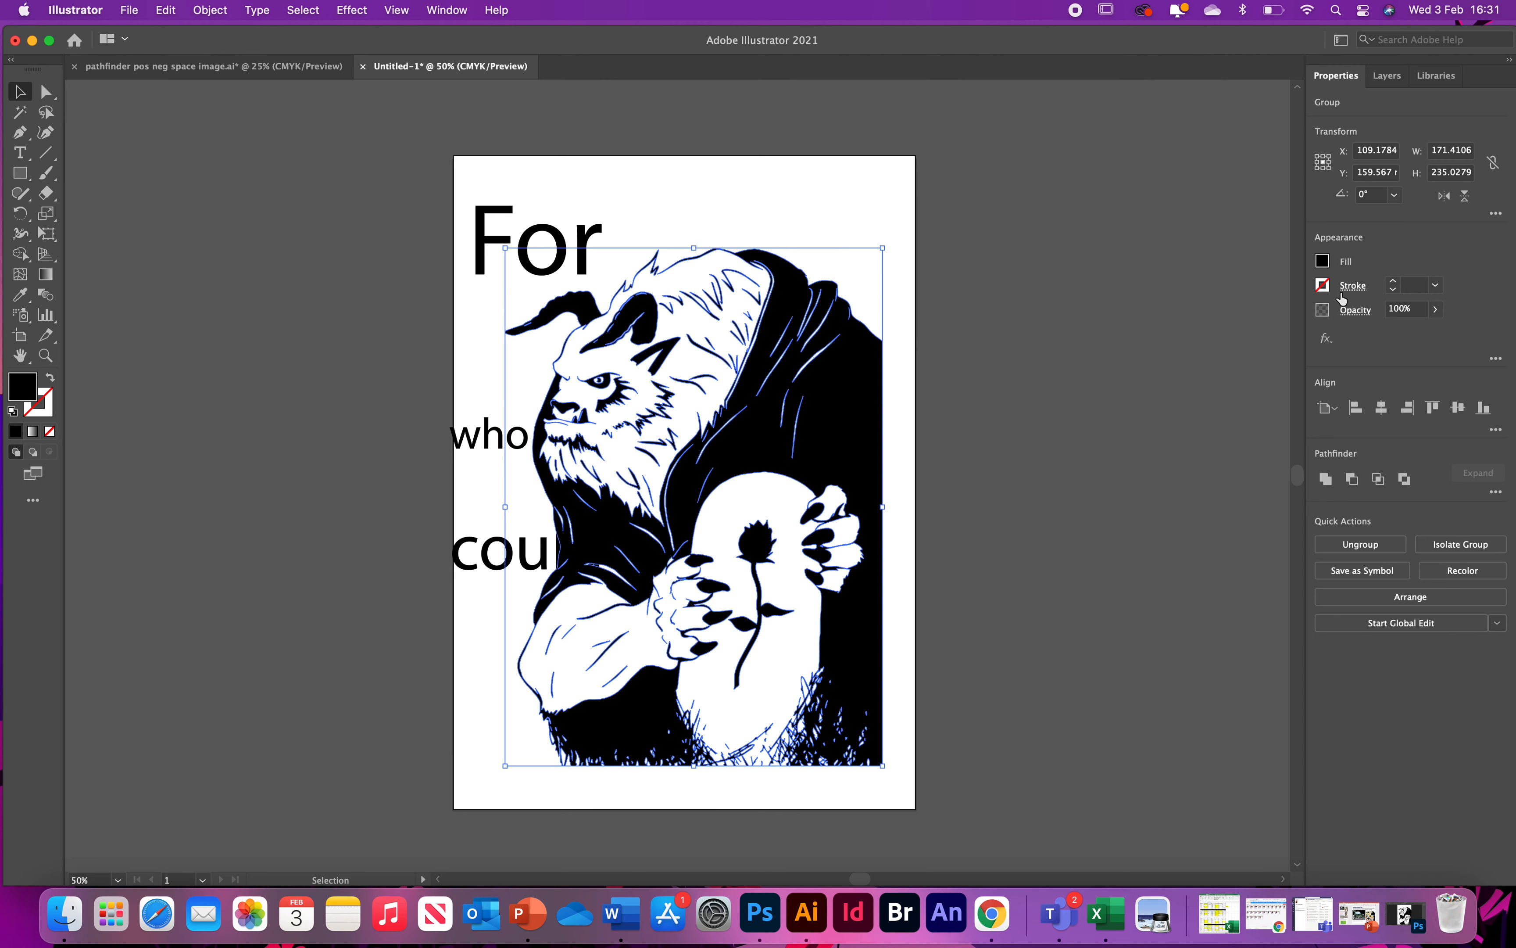
- Browse the heavy-weight sans-serif fonts offered for the word "For"
left_click(481, 246)
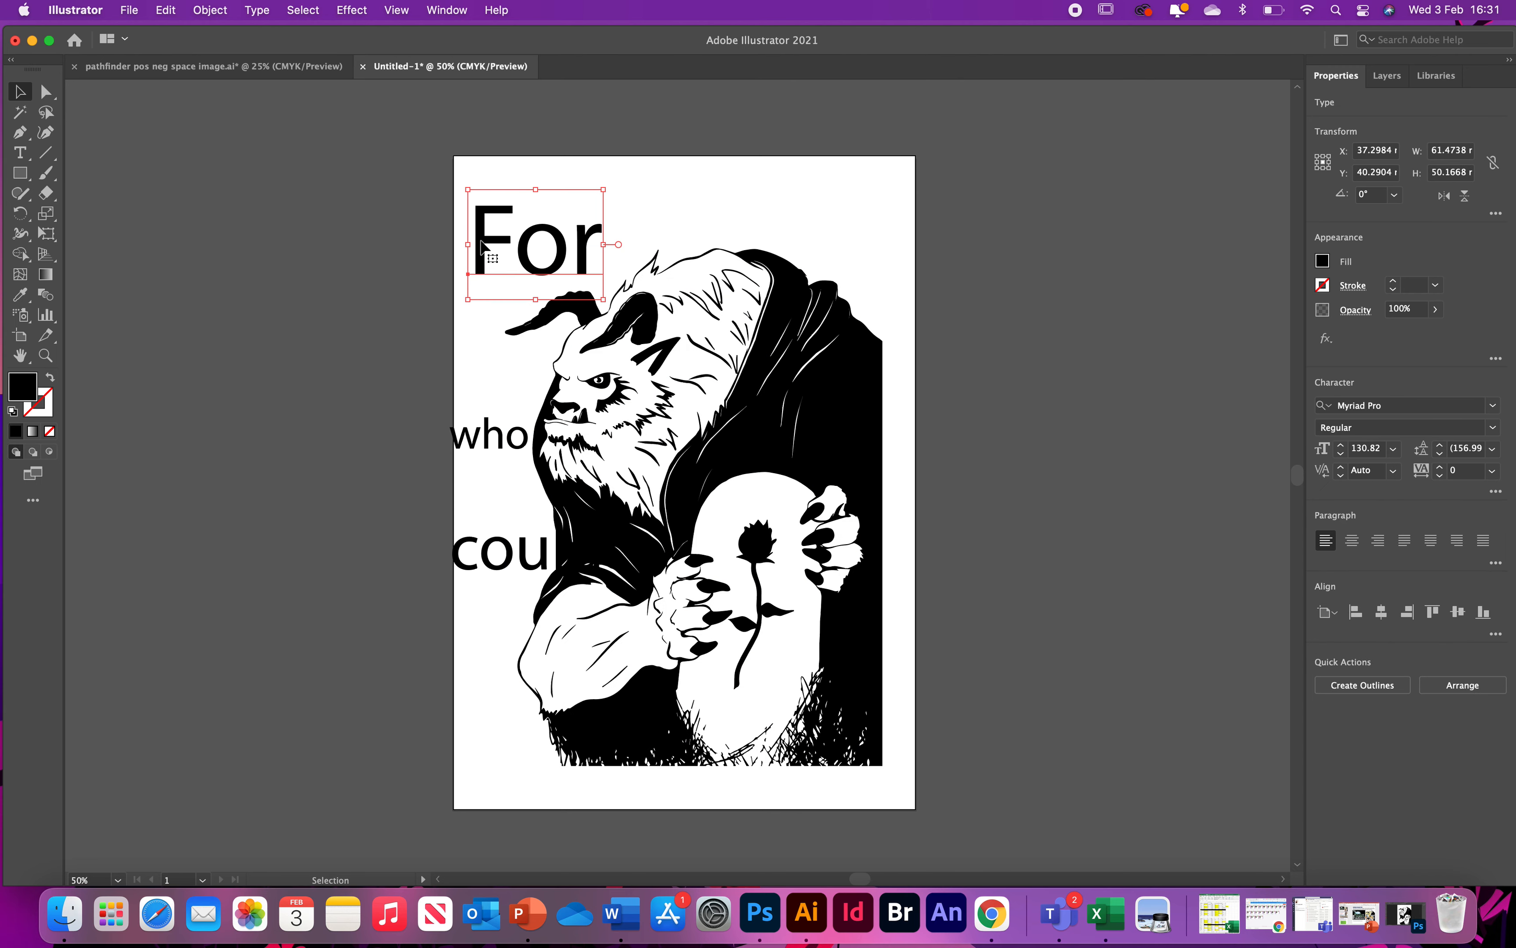
left_click(1461, 404)
scroll(1325, 605, "down", 10)
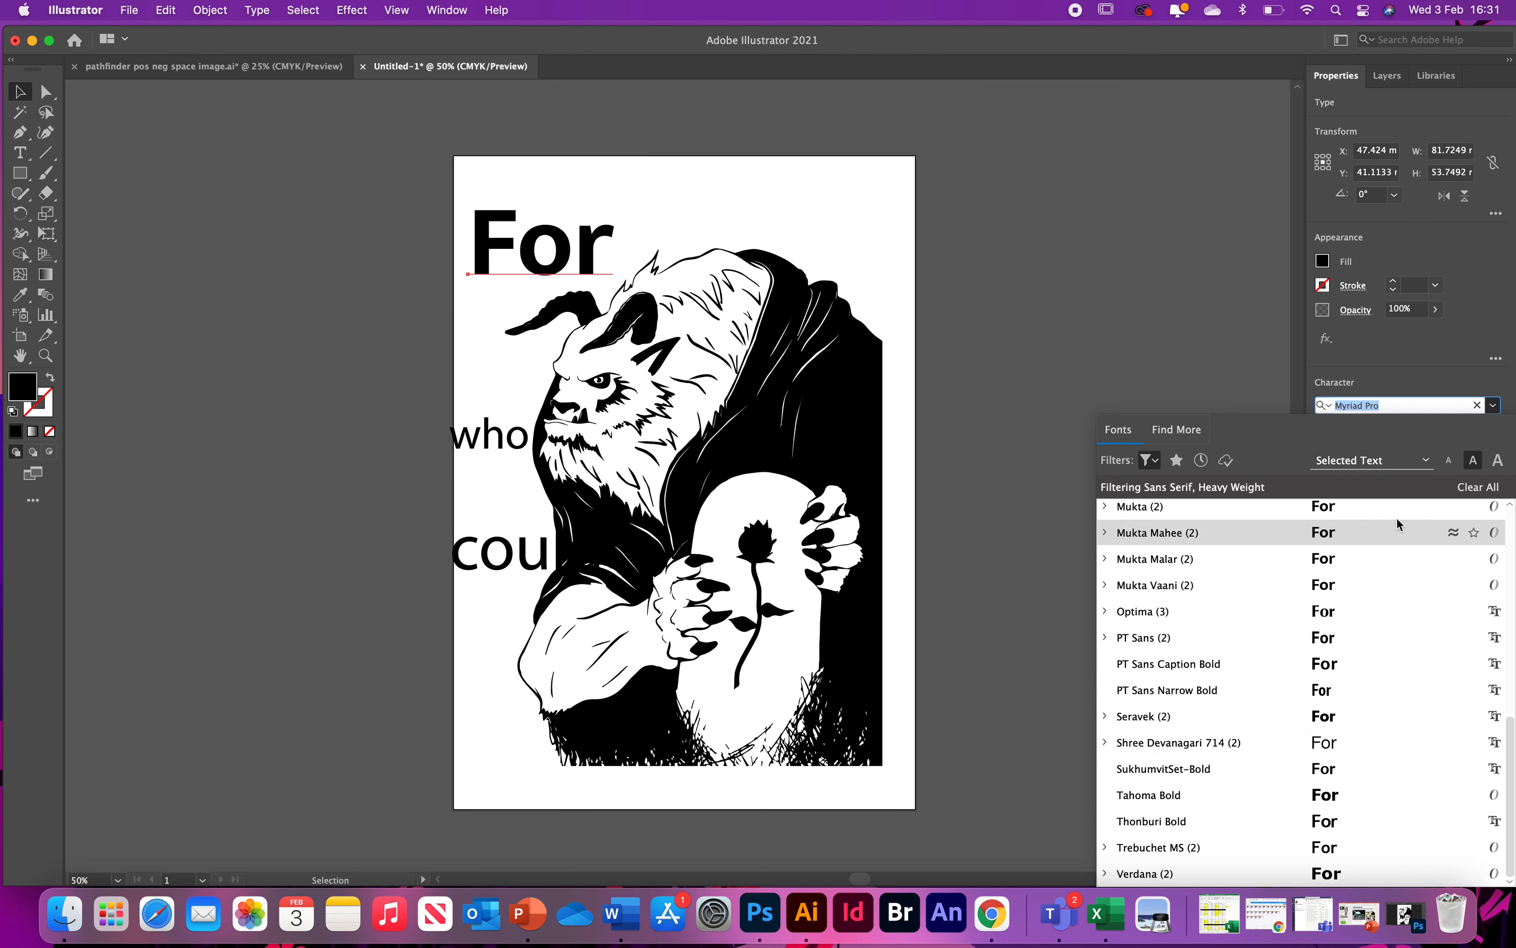
scroll(1317, 549, "up", 10)
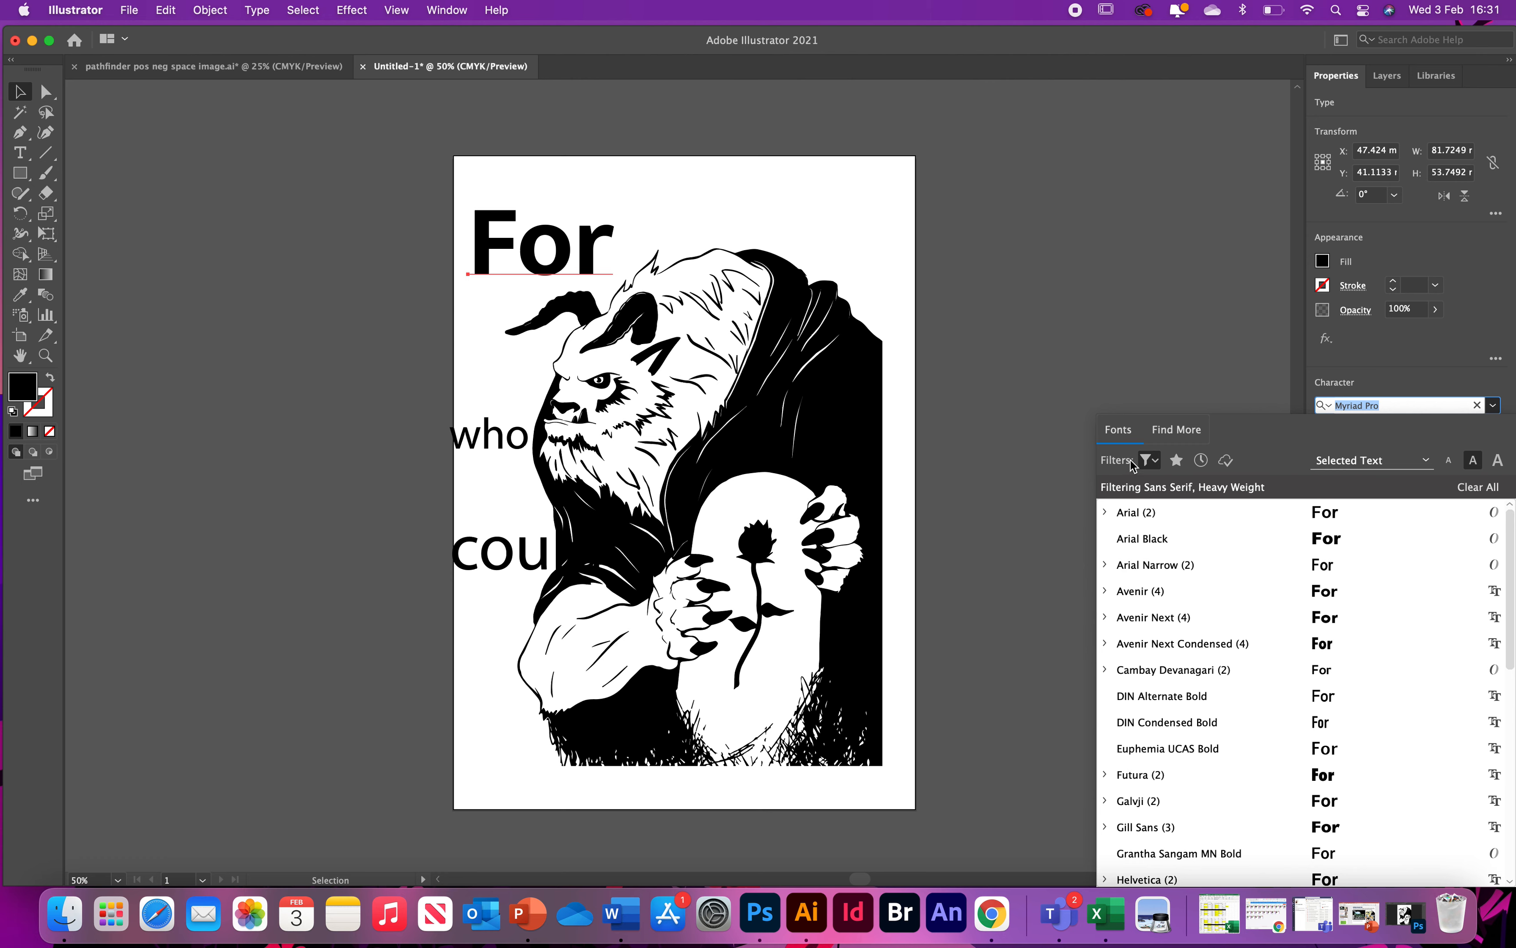
- Try the light-weight, condensed-width and extended-width font filters, and return to sans serif with heavy weight
left_click(1150, 460)
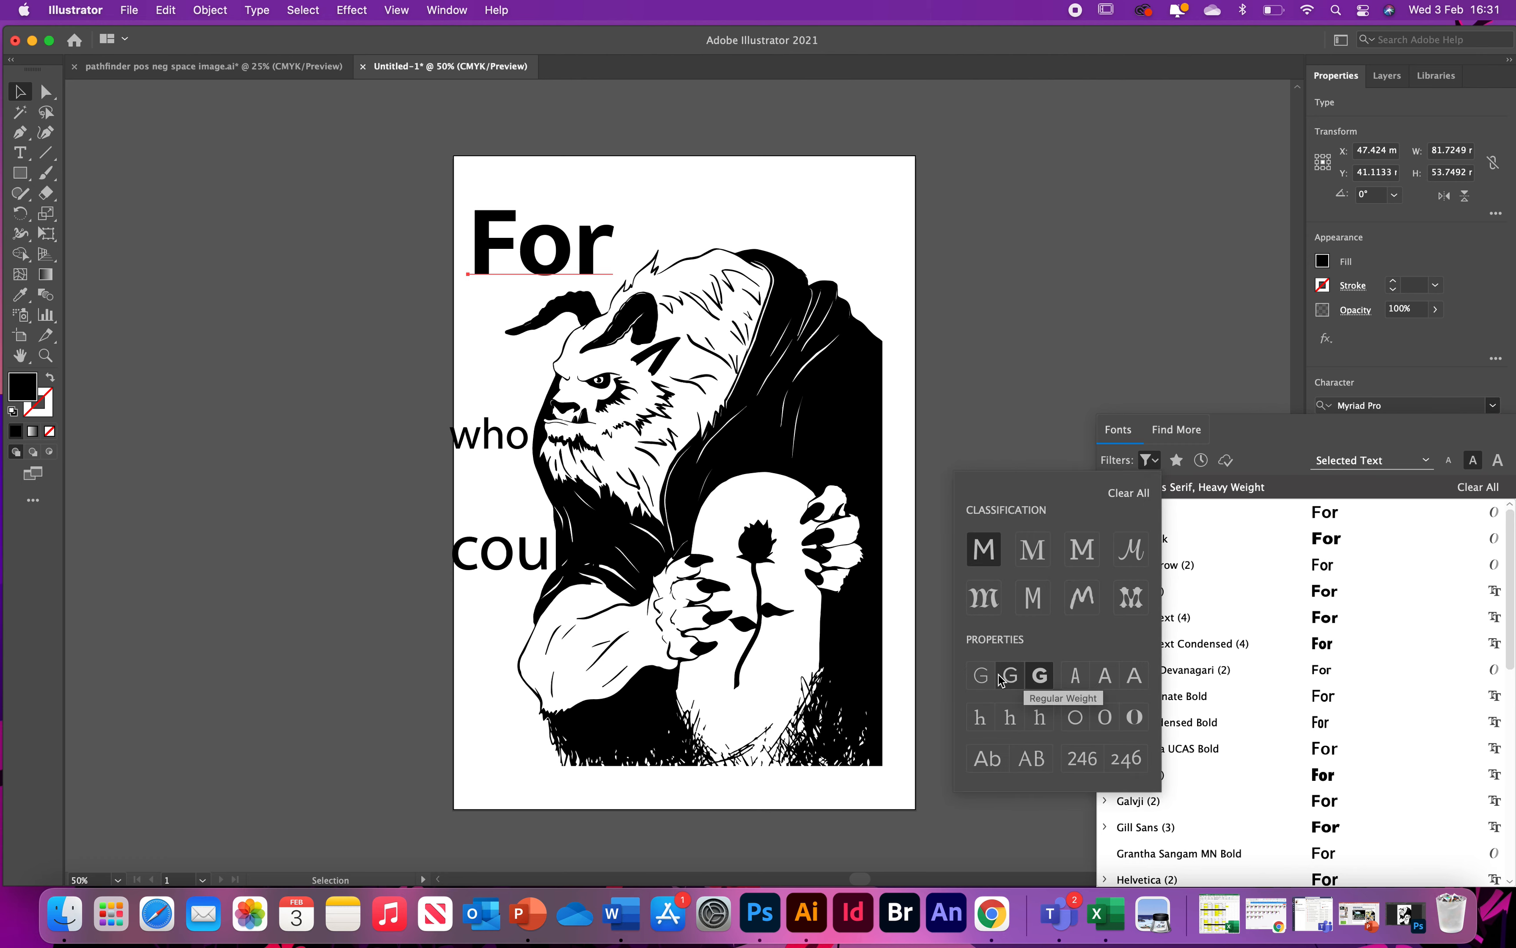
left_click(982, 677)
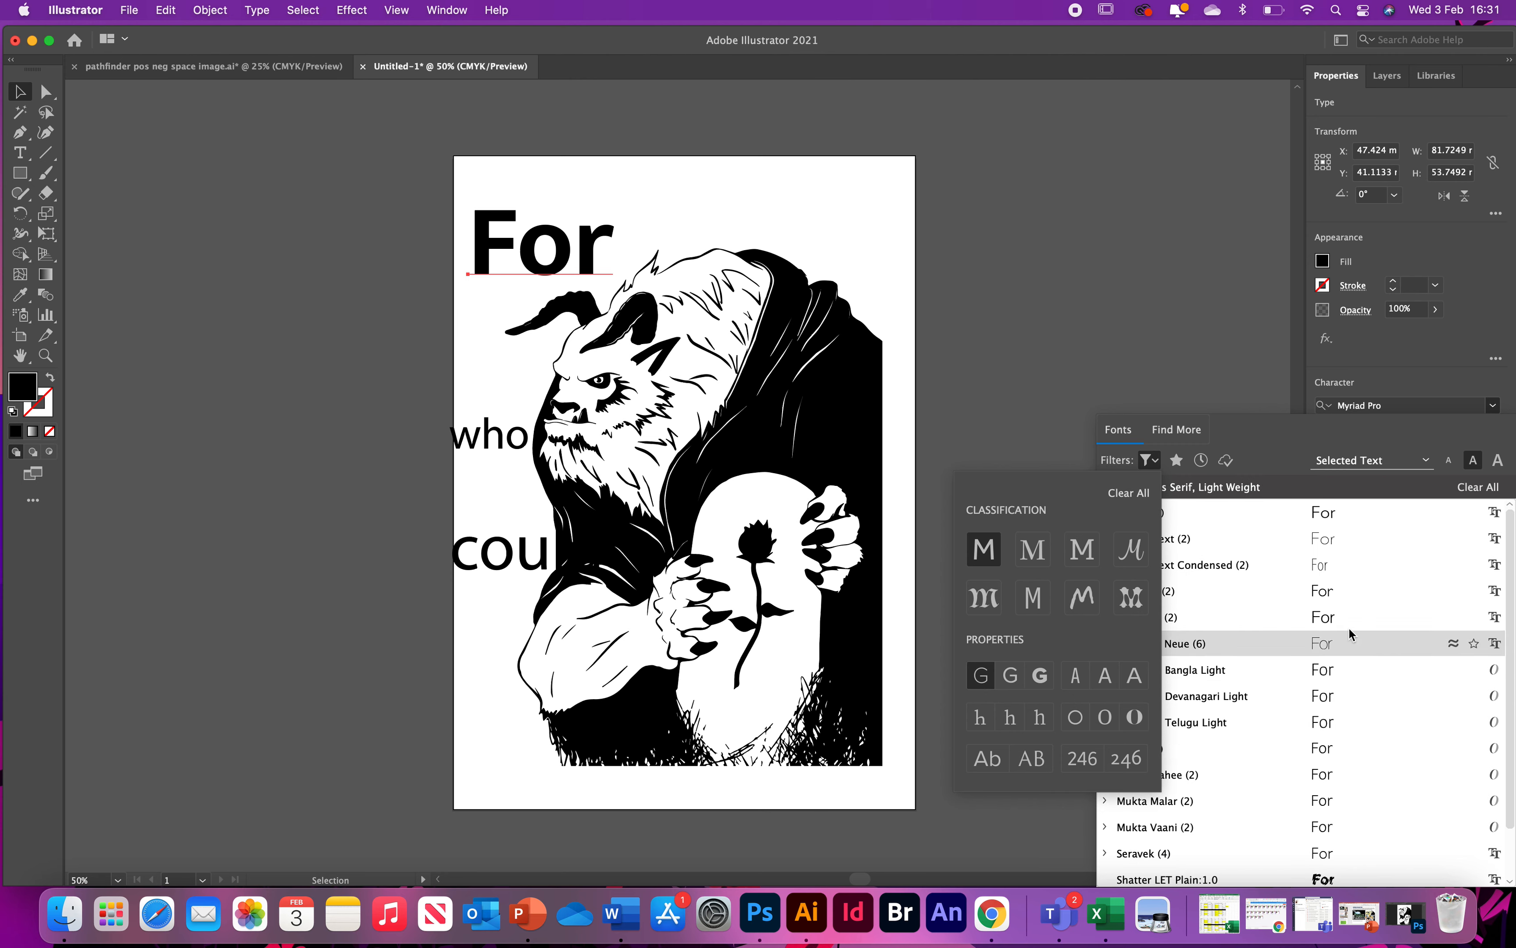
left_click(1080, 680)
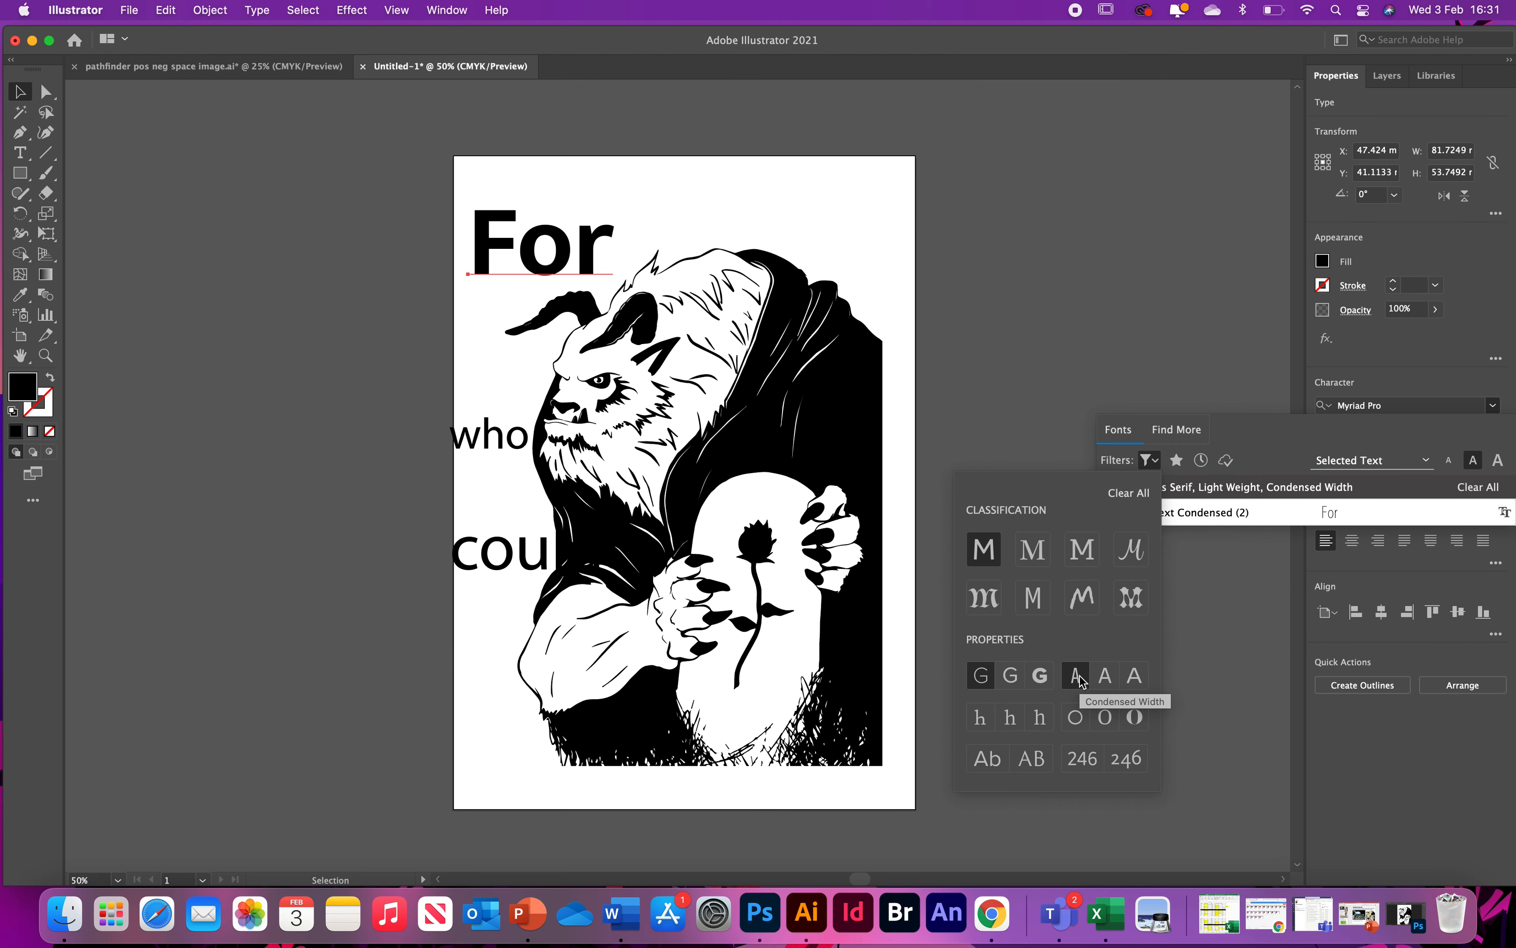
left_click(1105, 677)
left_click(1134, 677)
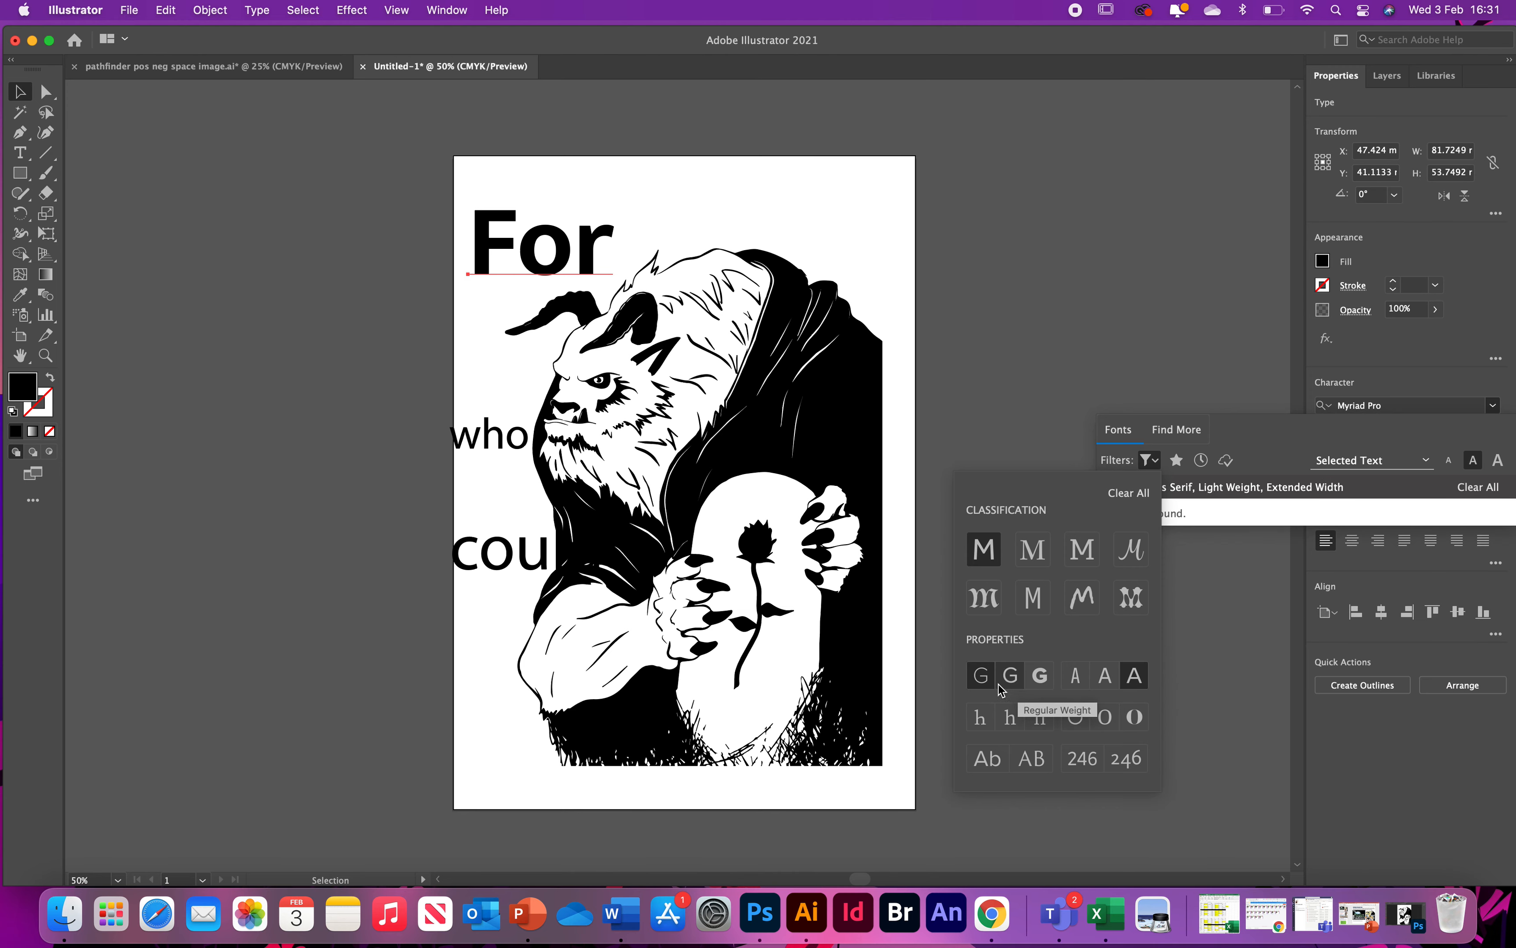
left_click(1039, 677)
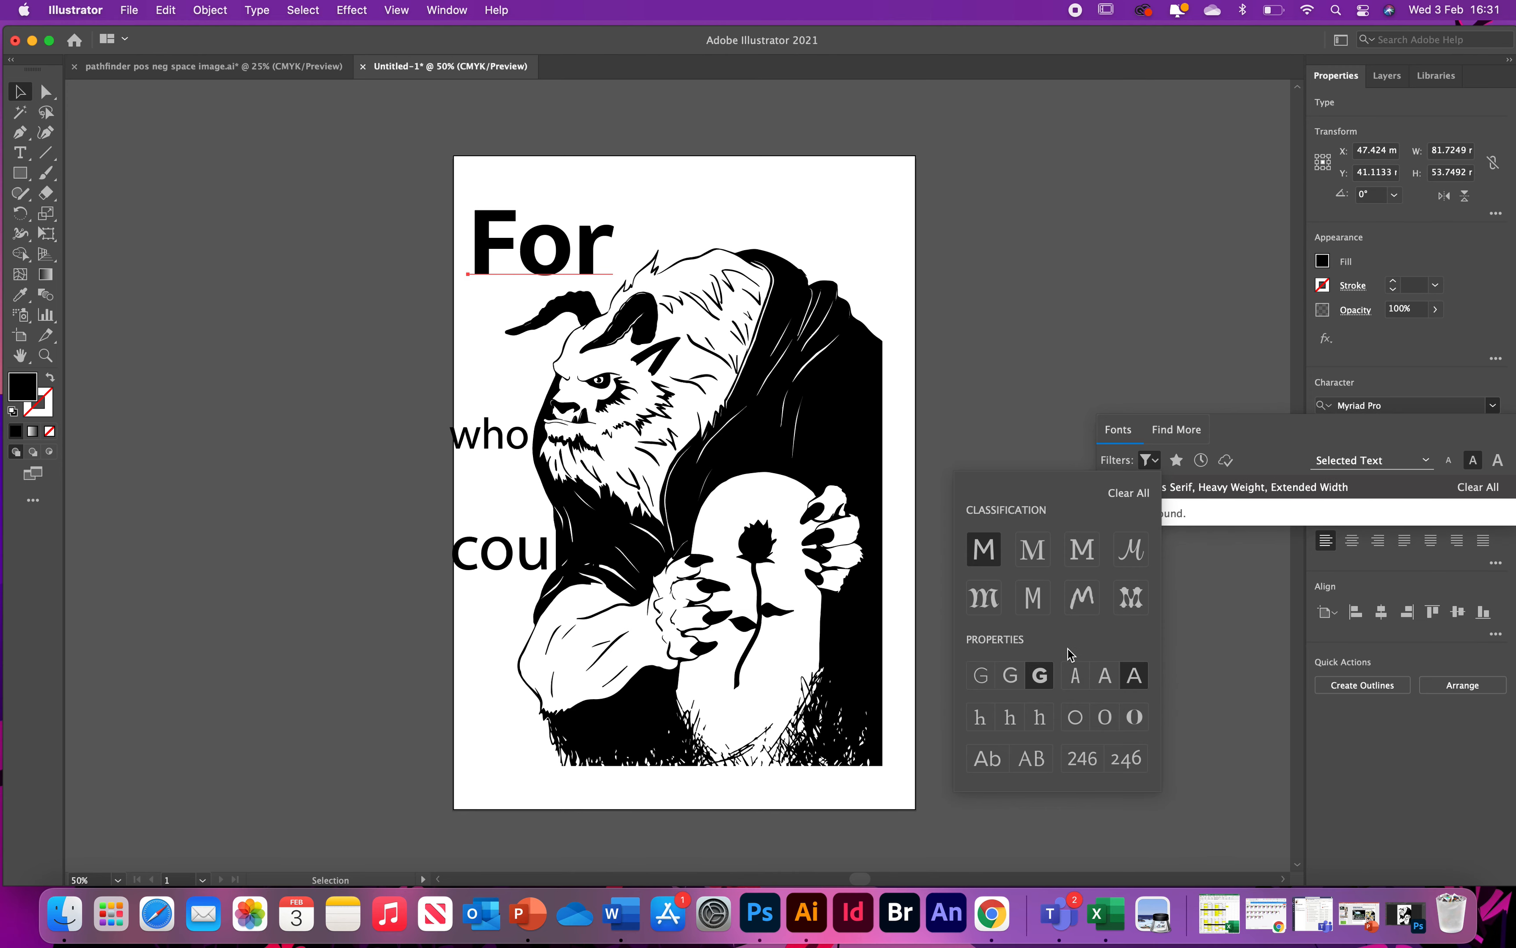
left_click(1042, 675)
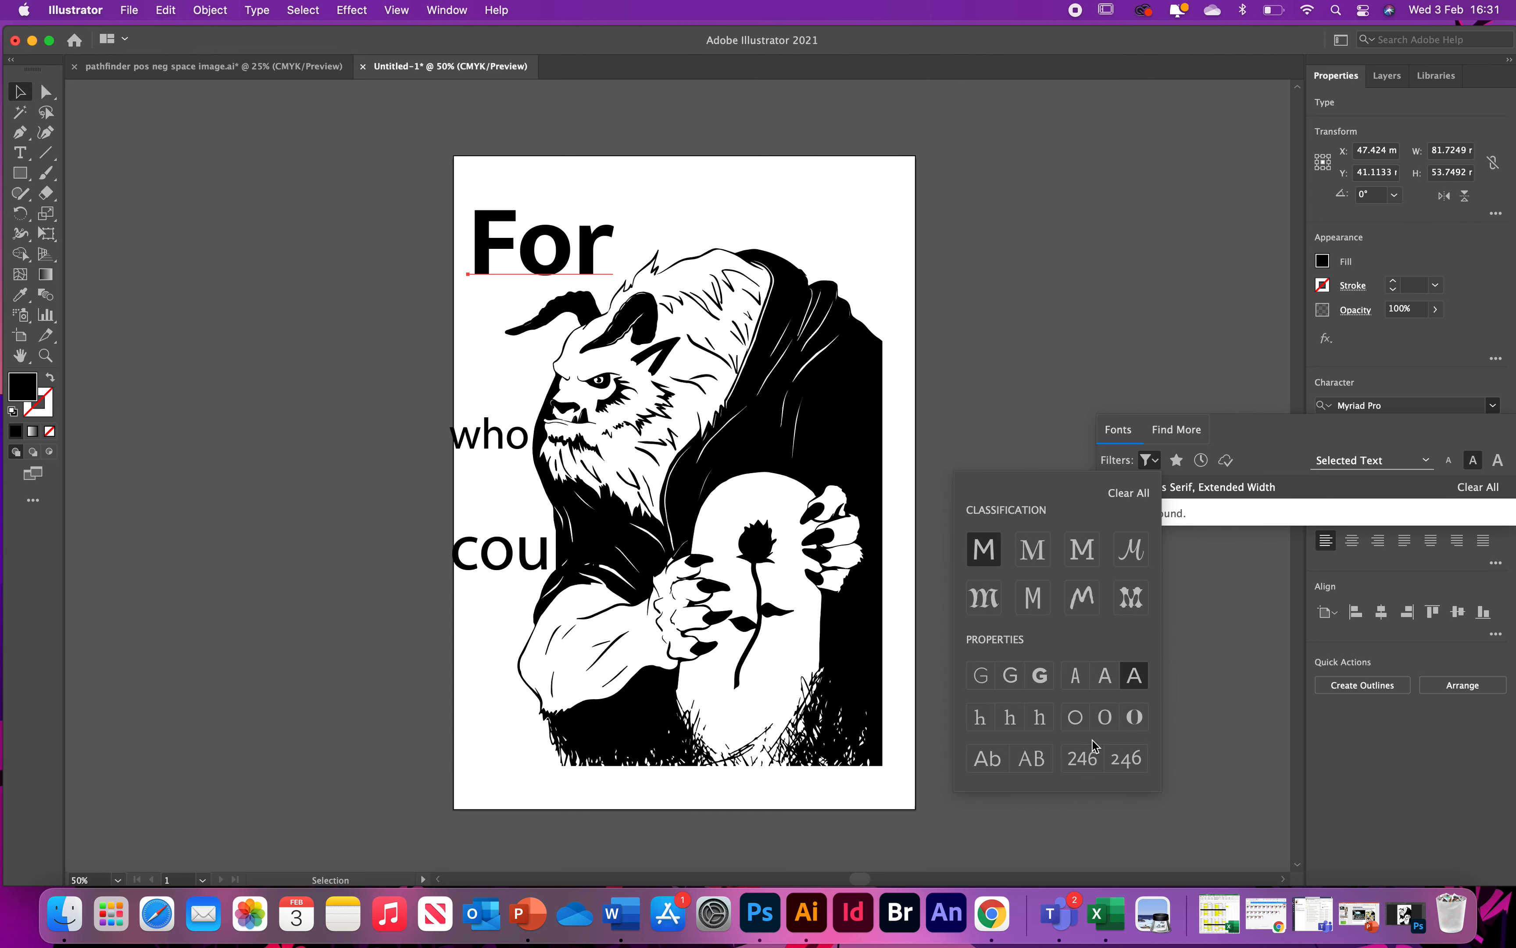
left_click(1135, 676)
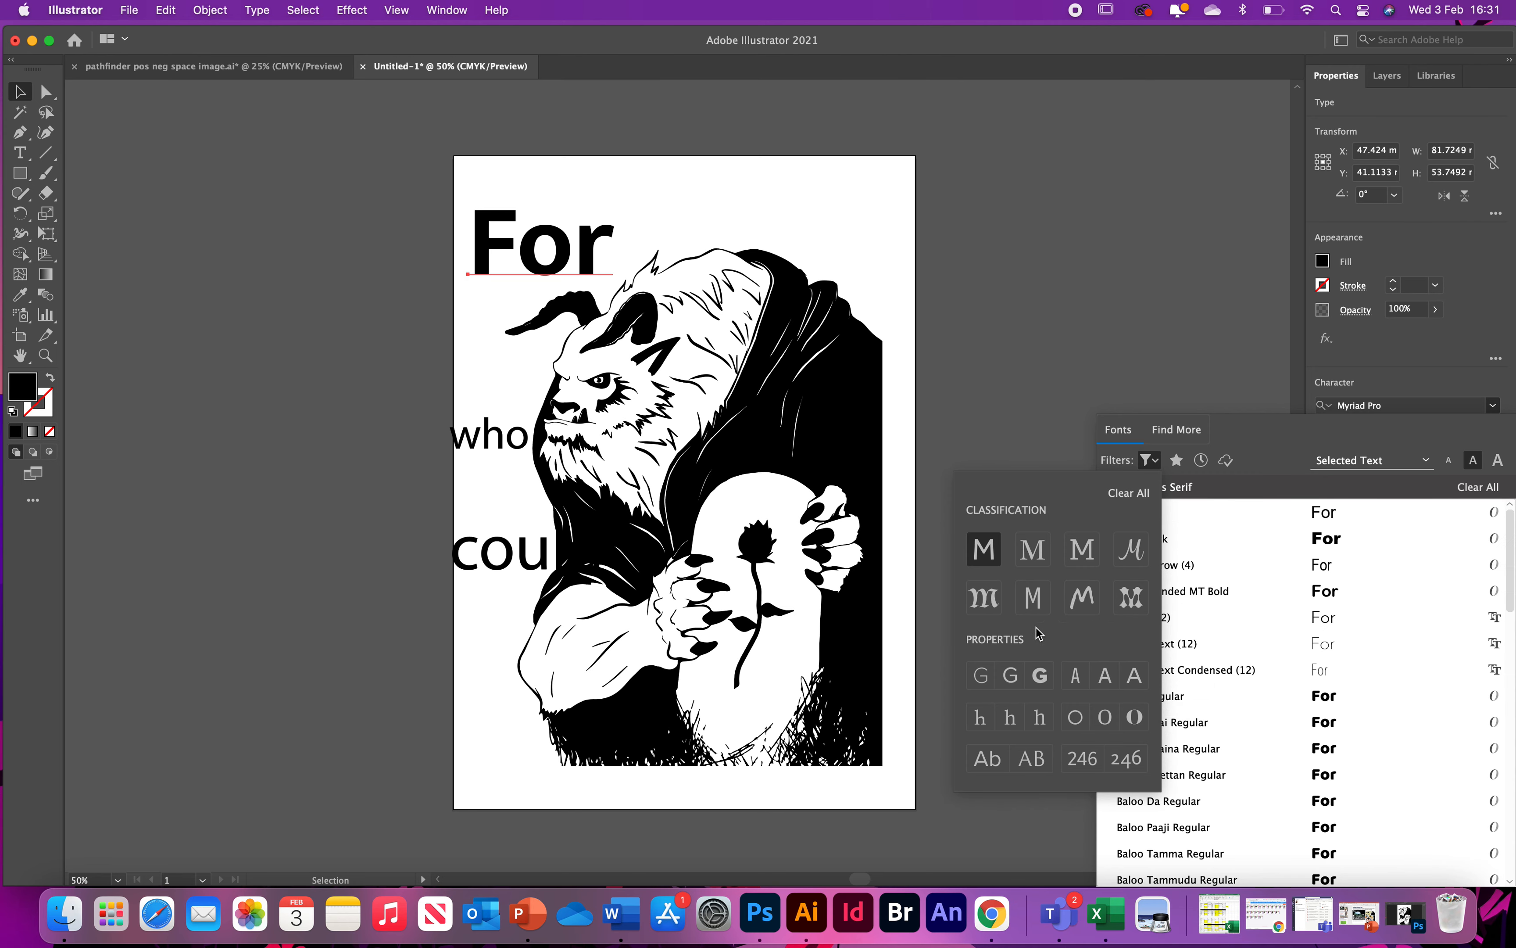
left_click(1041, 677)
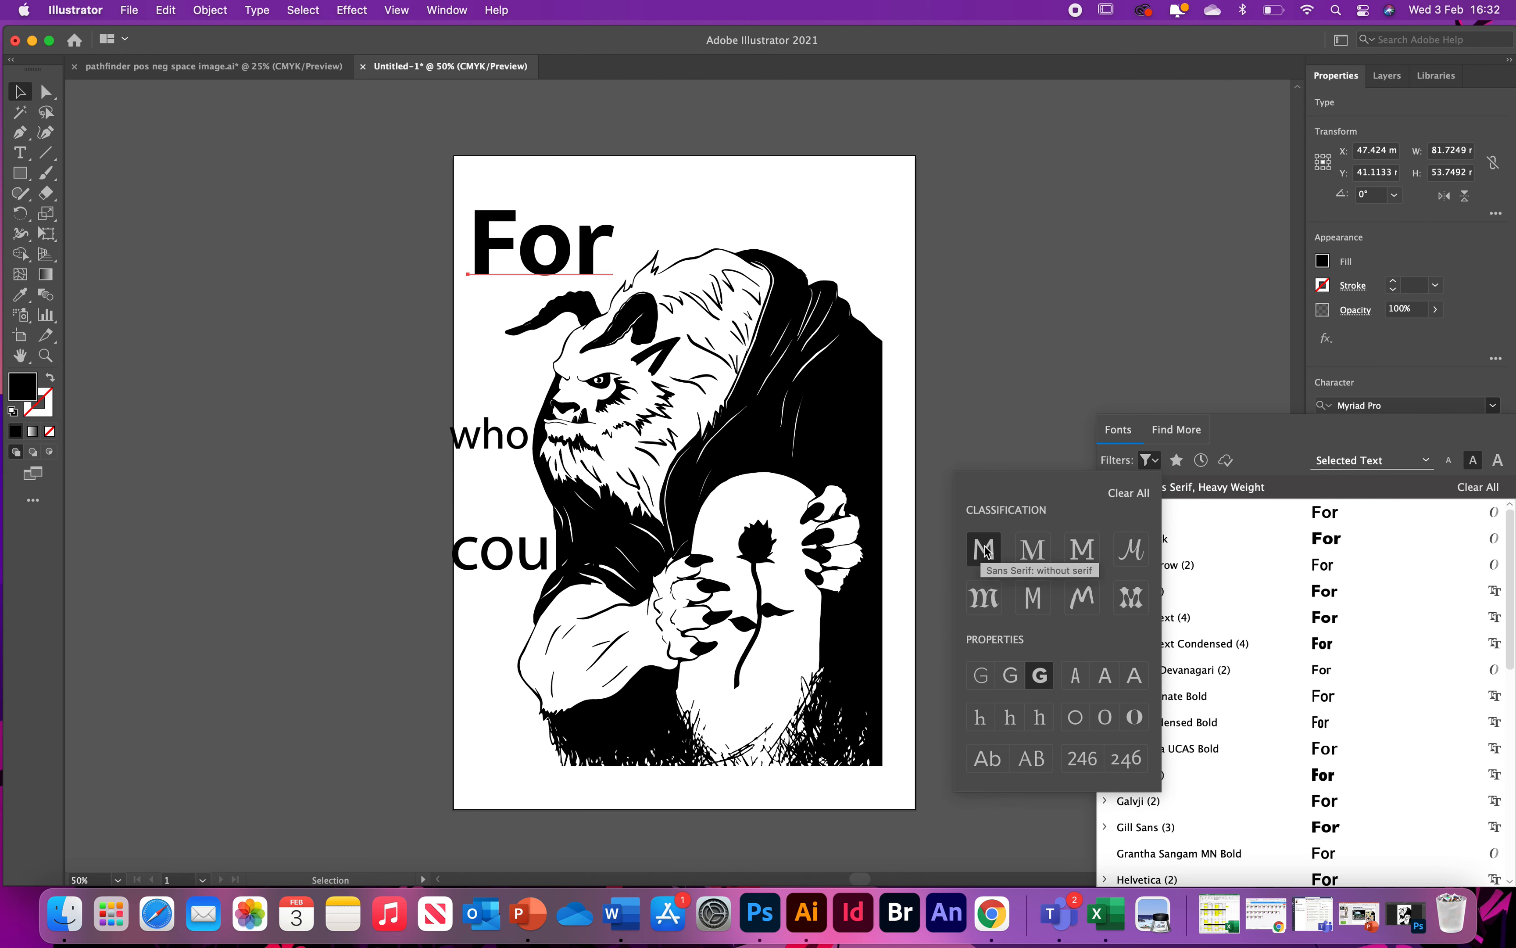
- Compare the other font classification filters, such as Serif and Script, at heavy weight and return to Sans Serif
left_click(1035, 551)
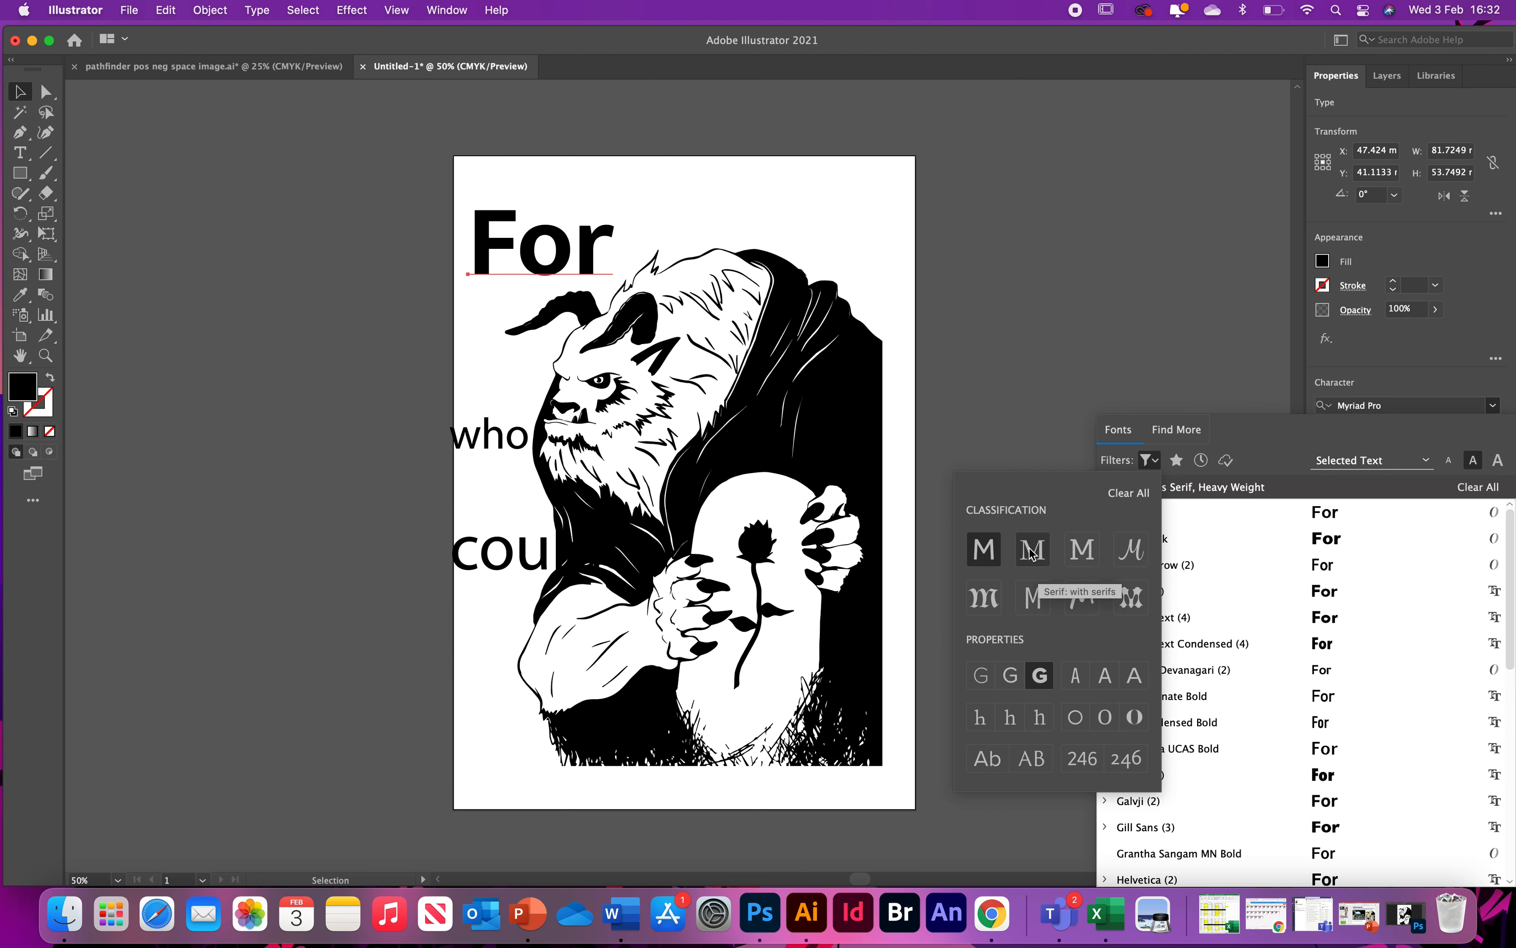
left_click(1080, 556)
left_click(1128, 553)
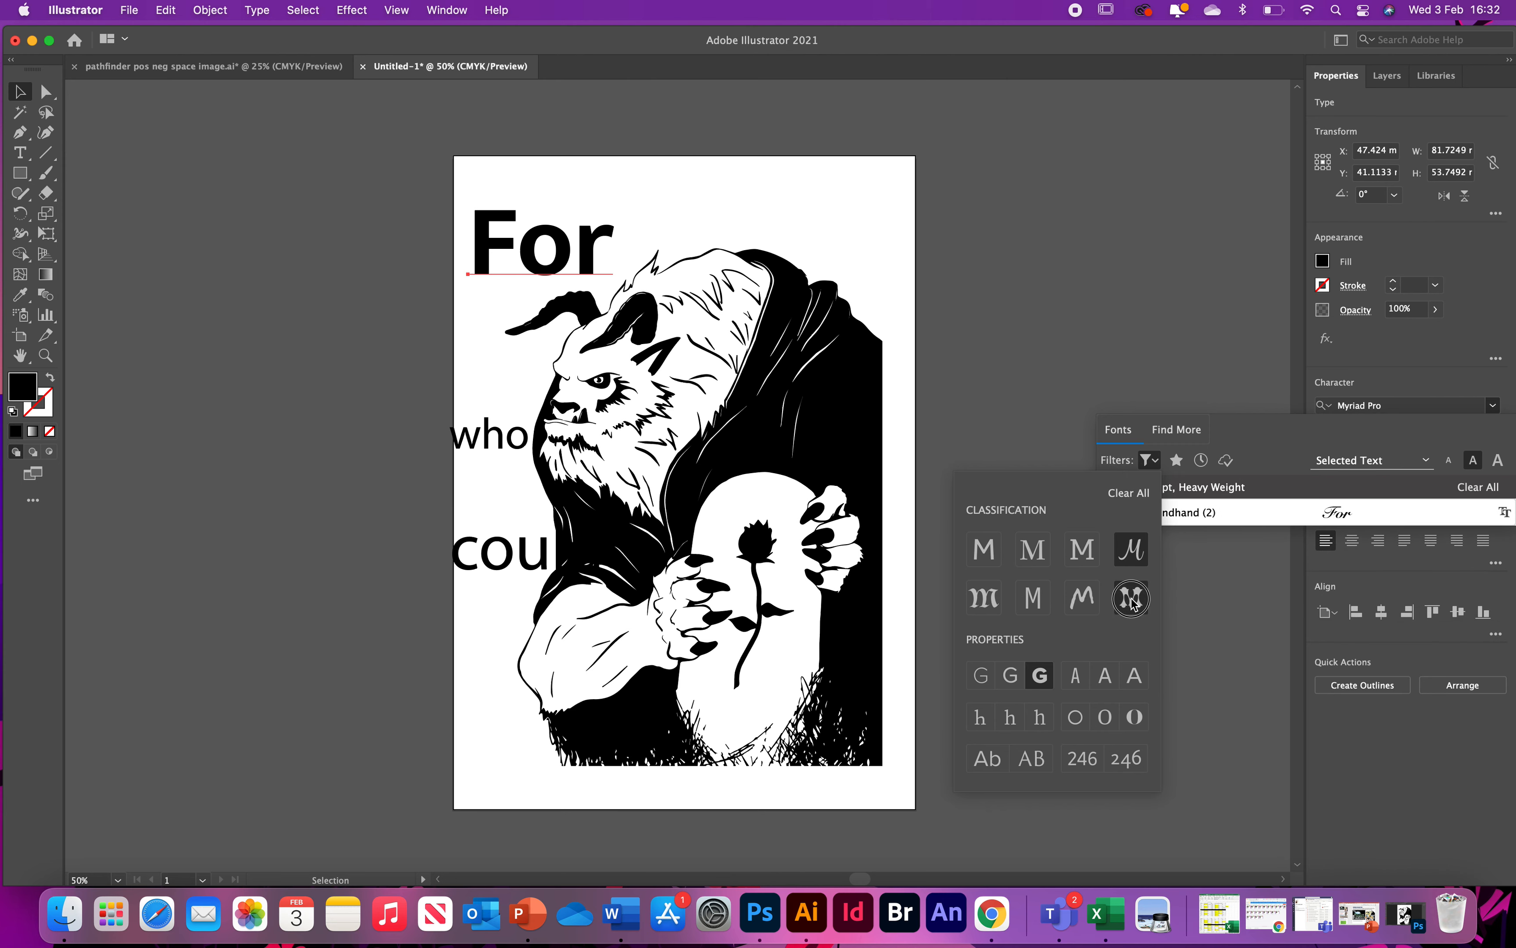
left_click(1079, 599)
left_click(1034, 552)
left_click(985, 552)
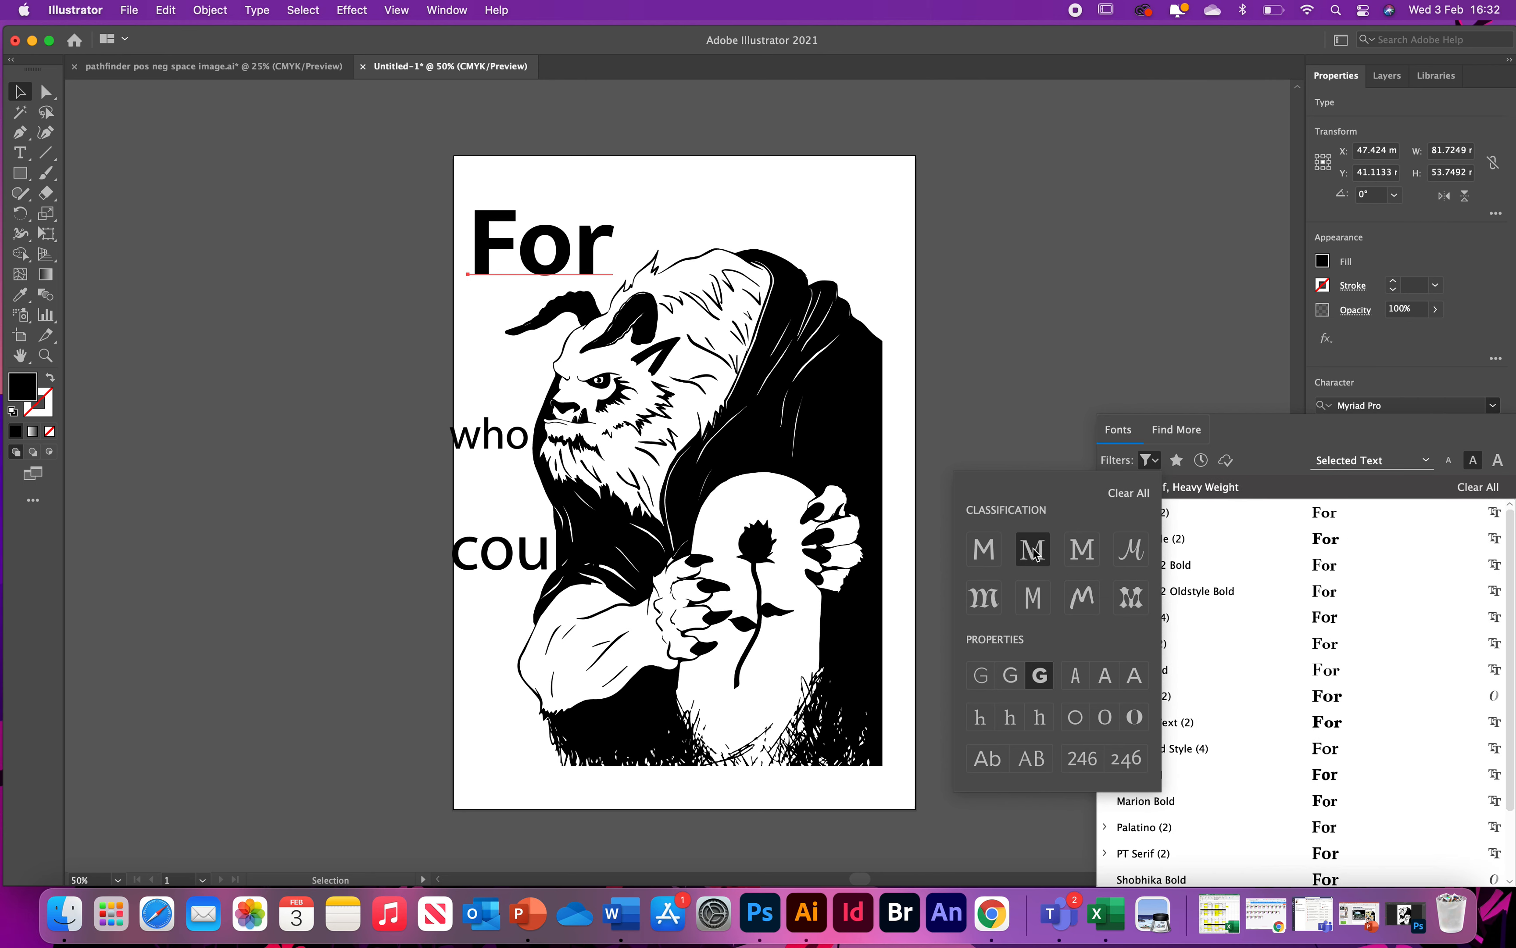
left_click(984, 597)
left_click(985, 550)
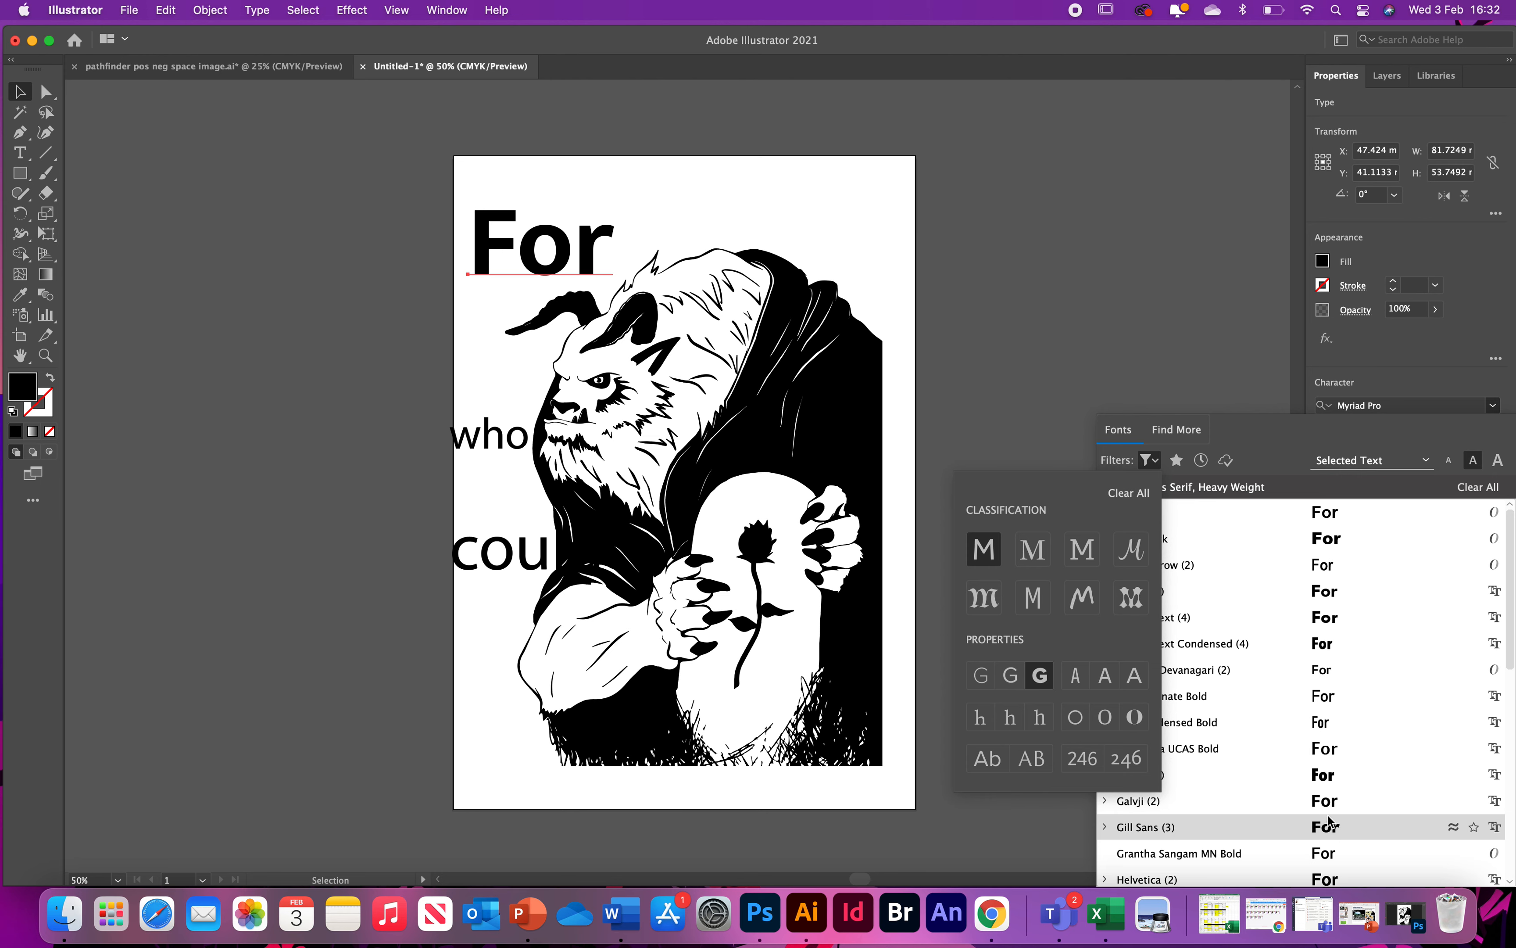
- Set "For" in Futura Condensed ExtraBold and move it down to overlap the beast's horn
left_click(1510, 603)
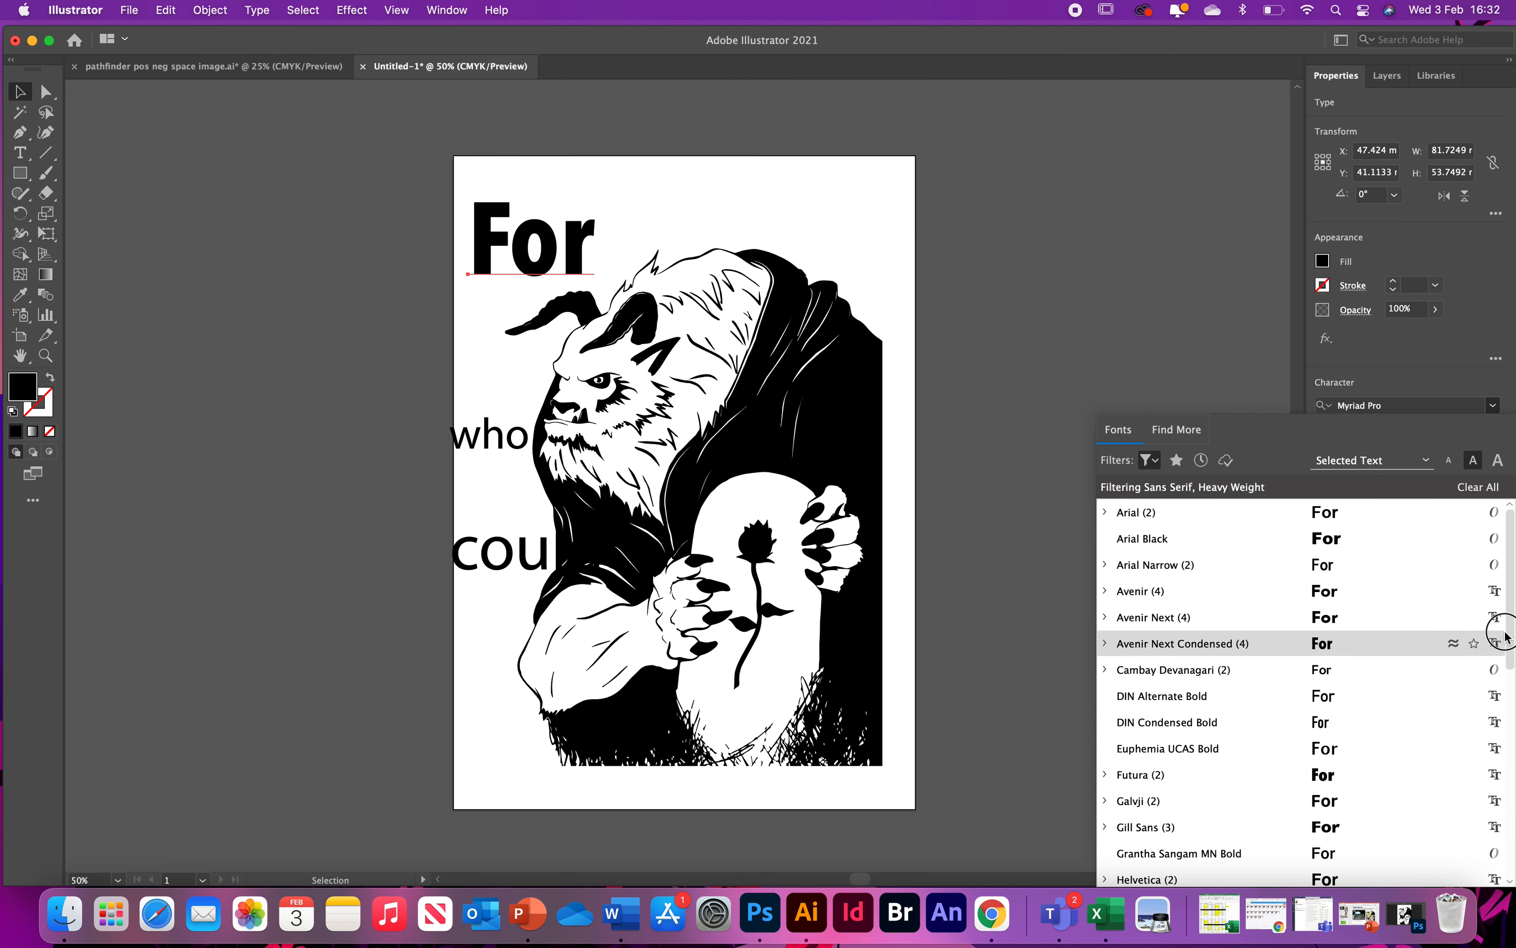
scroll(1504, 652, "down", 5)
scroll(1509, 746, "down", 5)
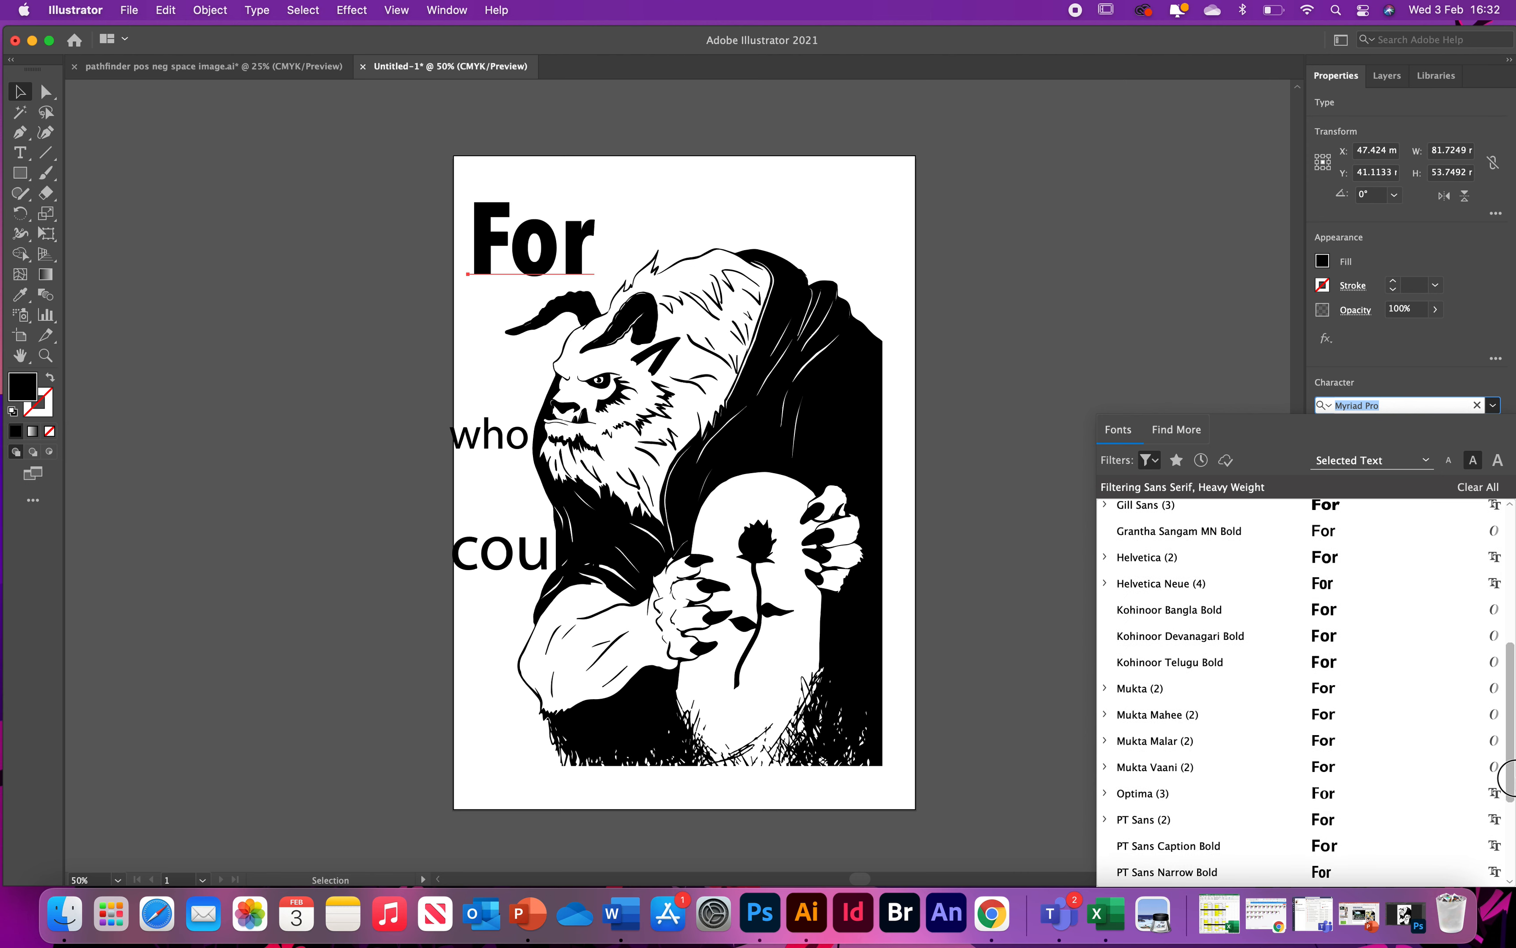
scroll(1512, 745, "up", 5)
scroll(1501, 652, "up", 1)
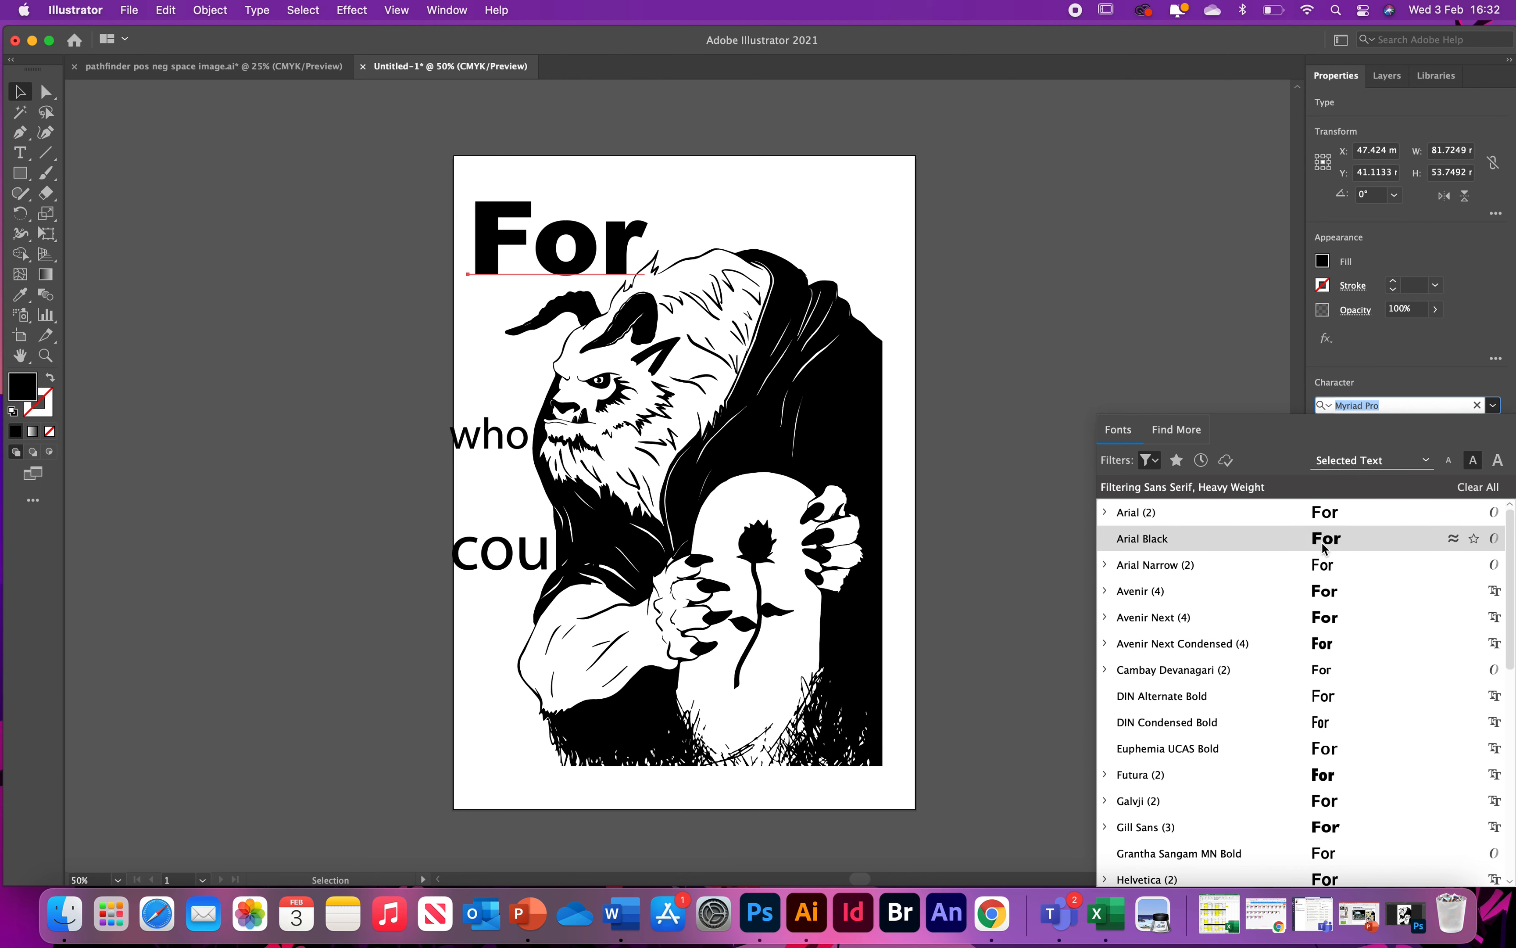
left_click(1329, 777)
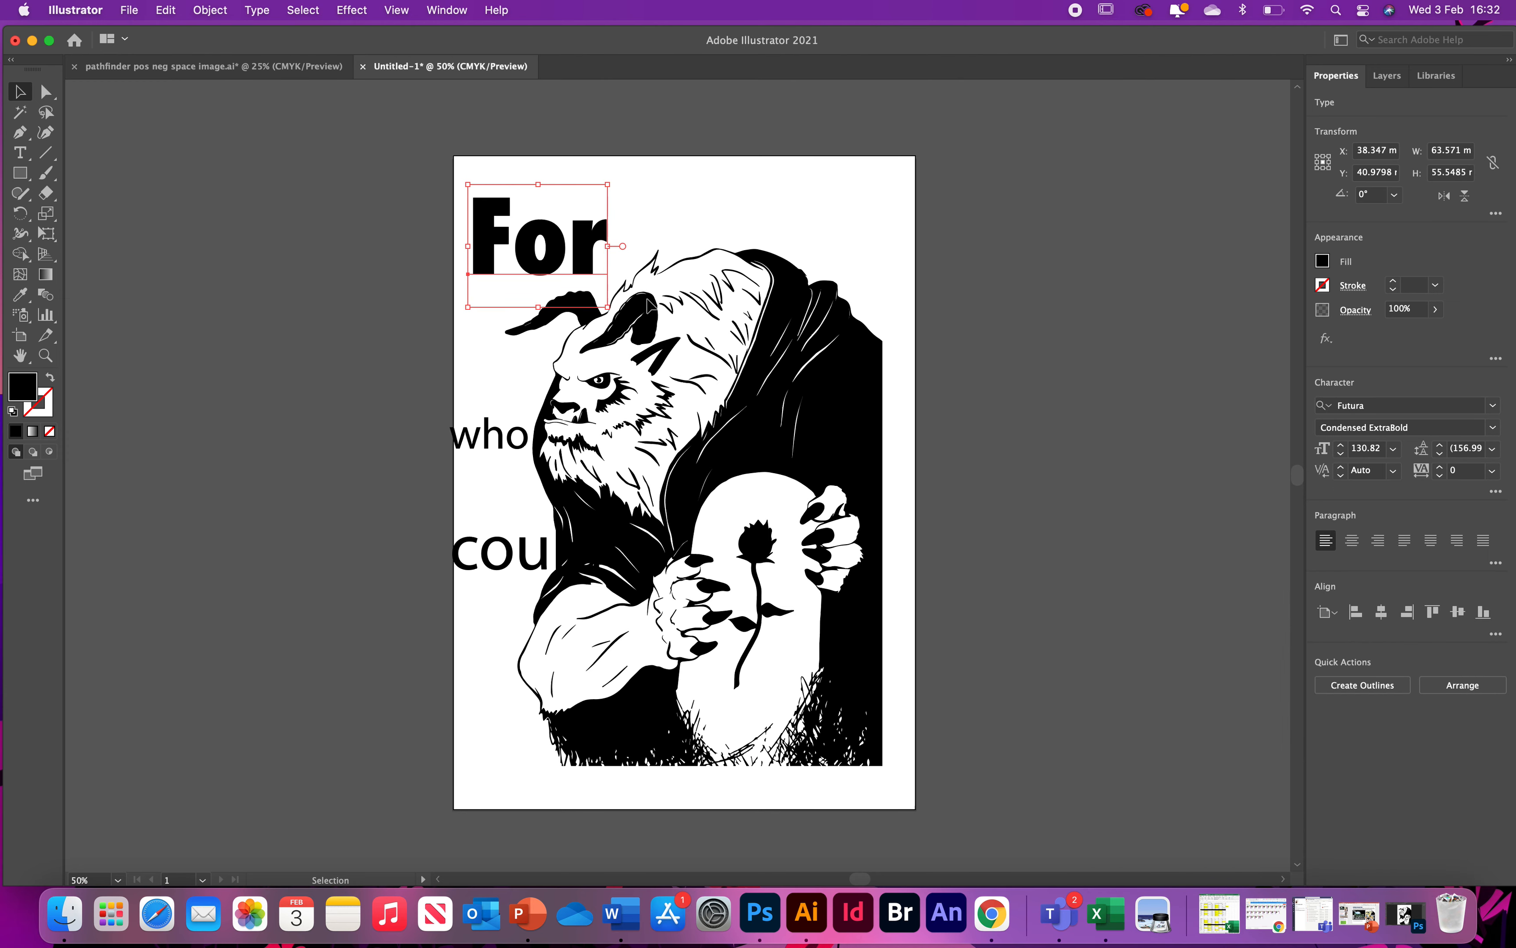
left_click_drag(532, 263, 528, 306)
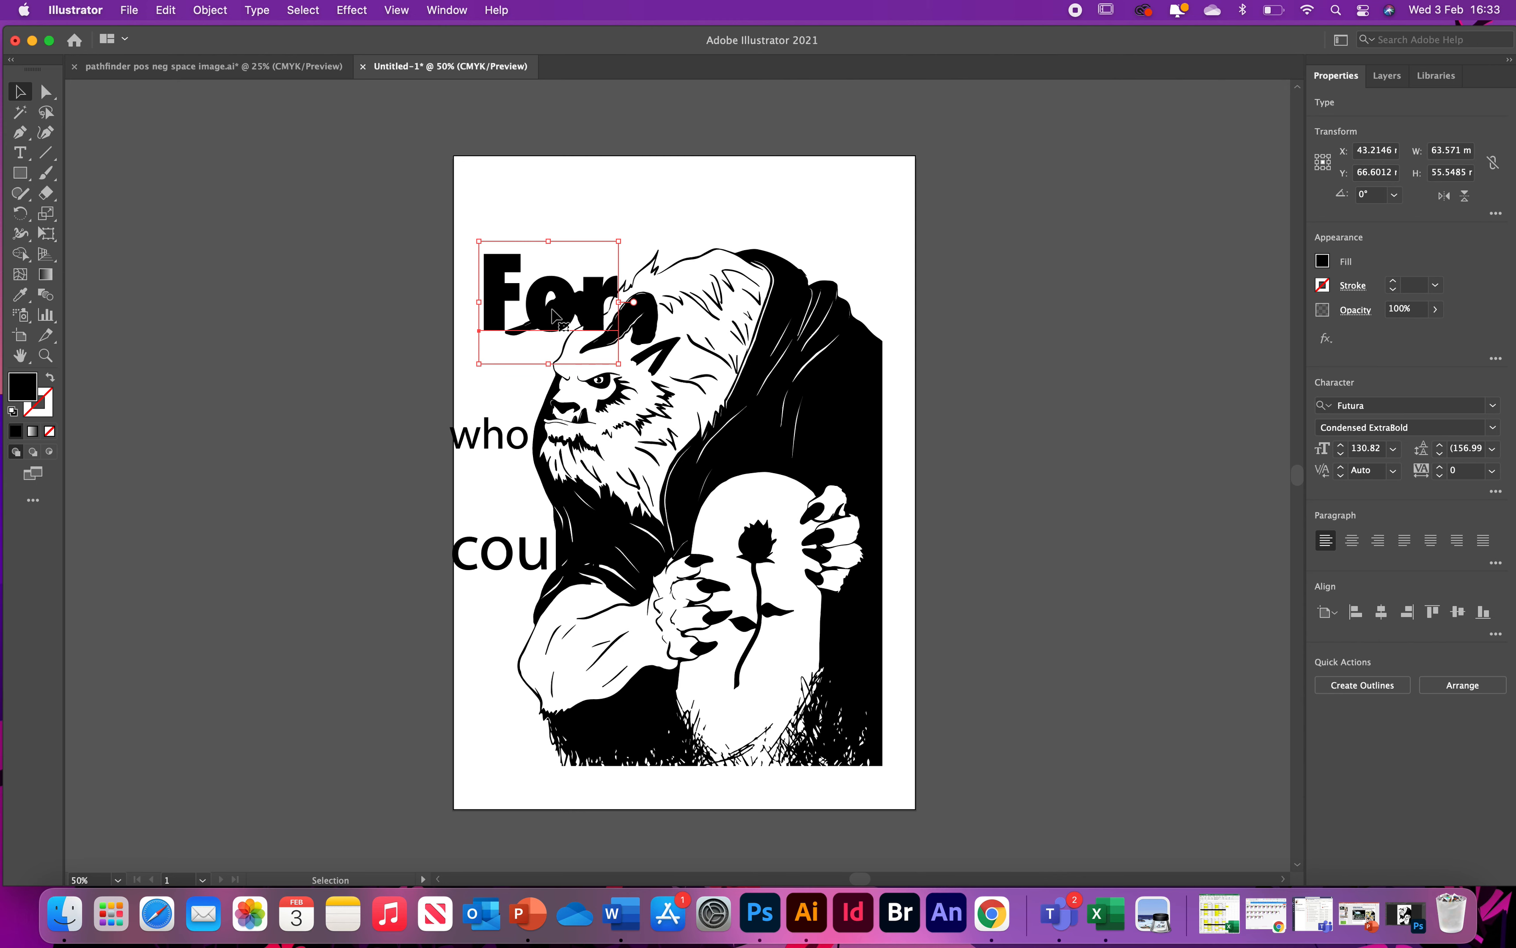
- Enlarge the "F" of "For" on its own with the Touch Type tool, tilting it slightly and adjusting its position
left_click(20, 154)
left_click_drag(20, 156, 108, 279)
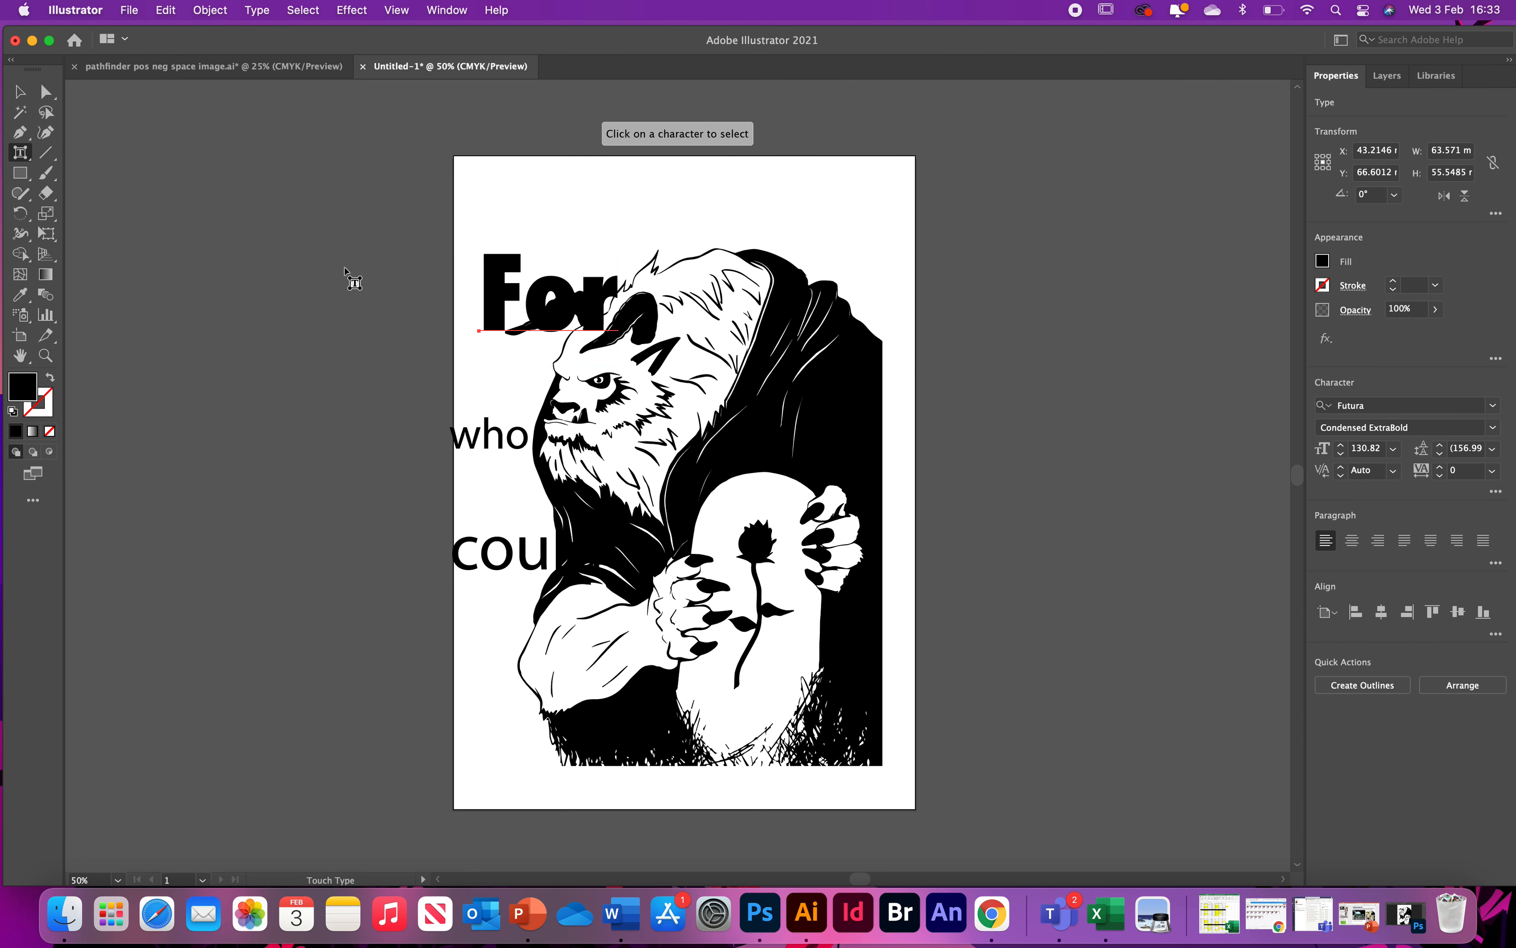
left_click(487, 306)
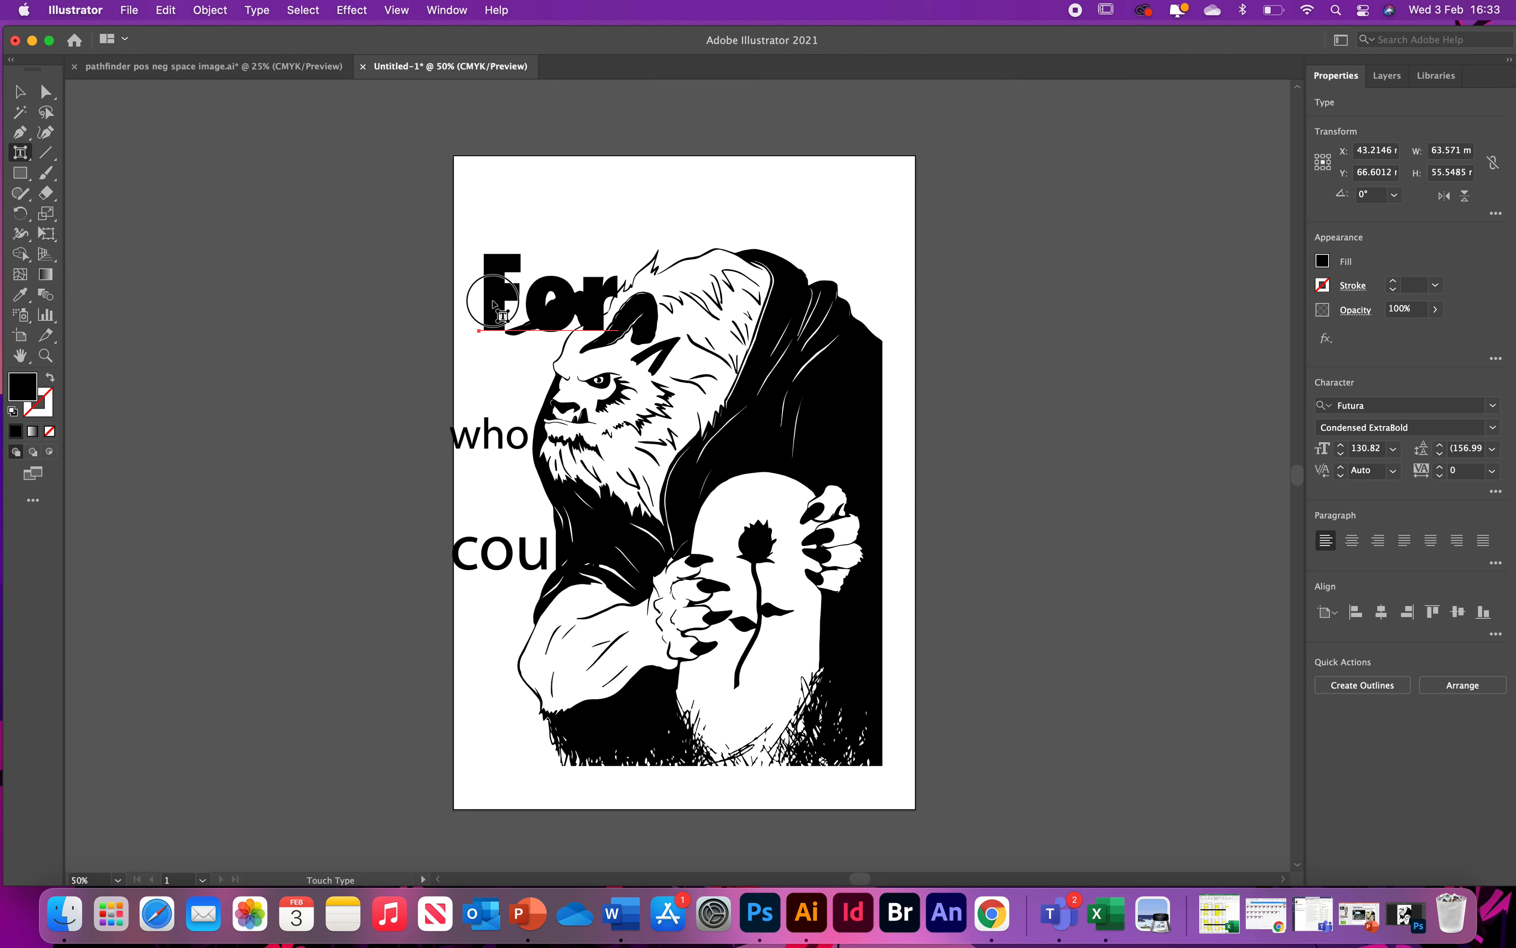
left_click_drag(527, 246, 504, 220)
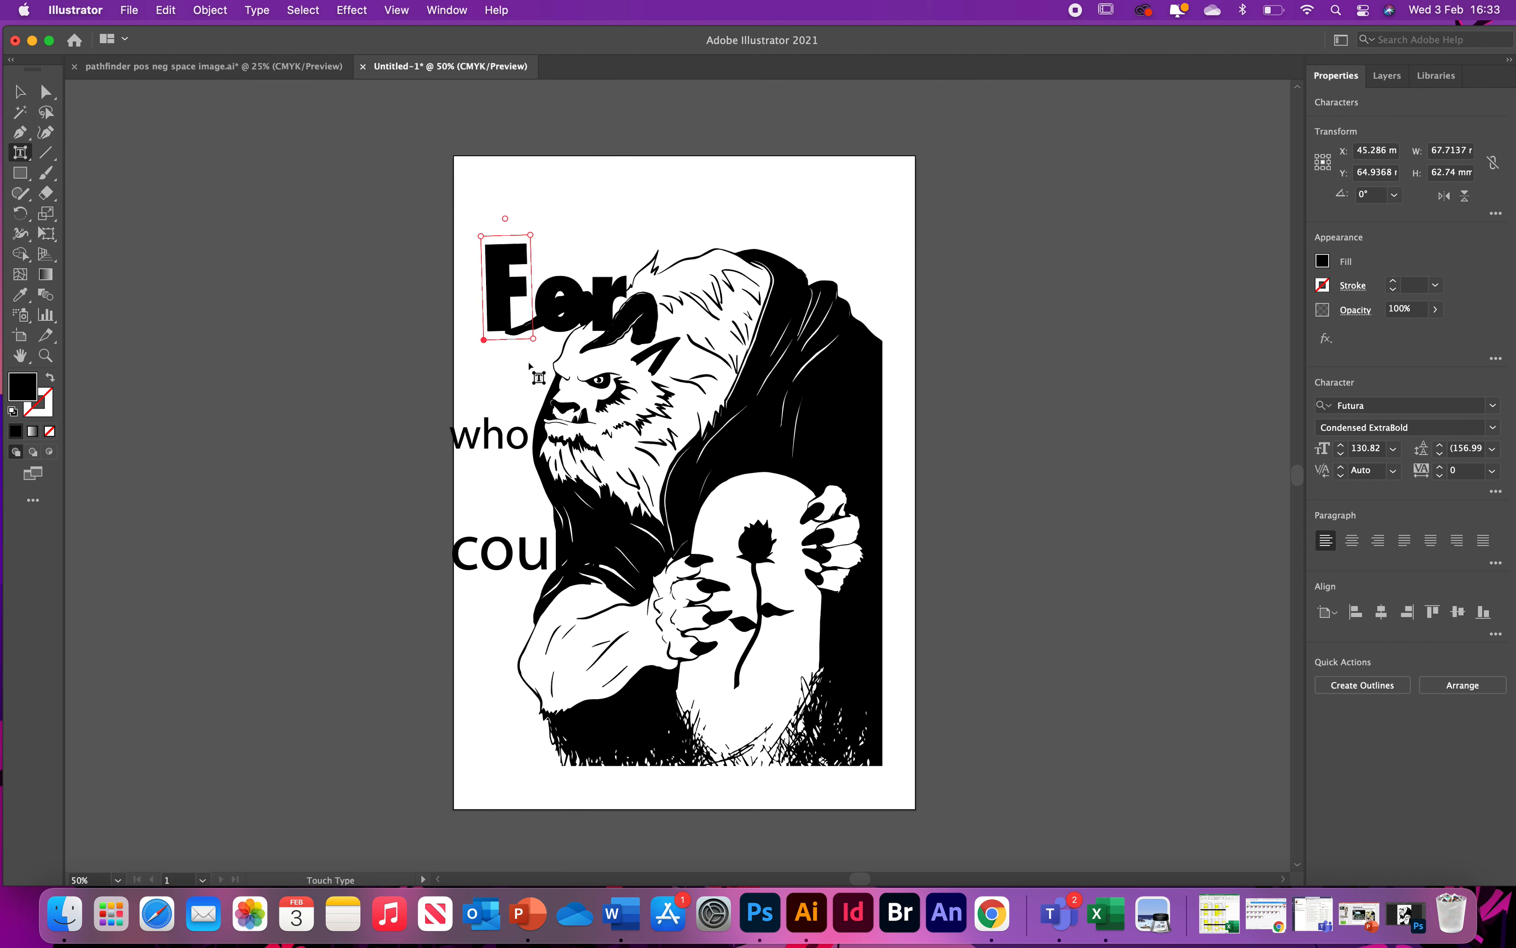
left_click_drag(536, 341, 489, 347)
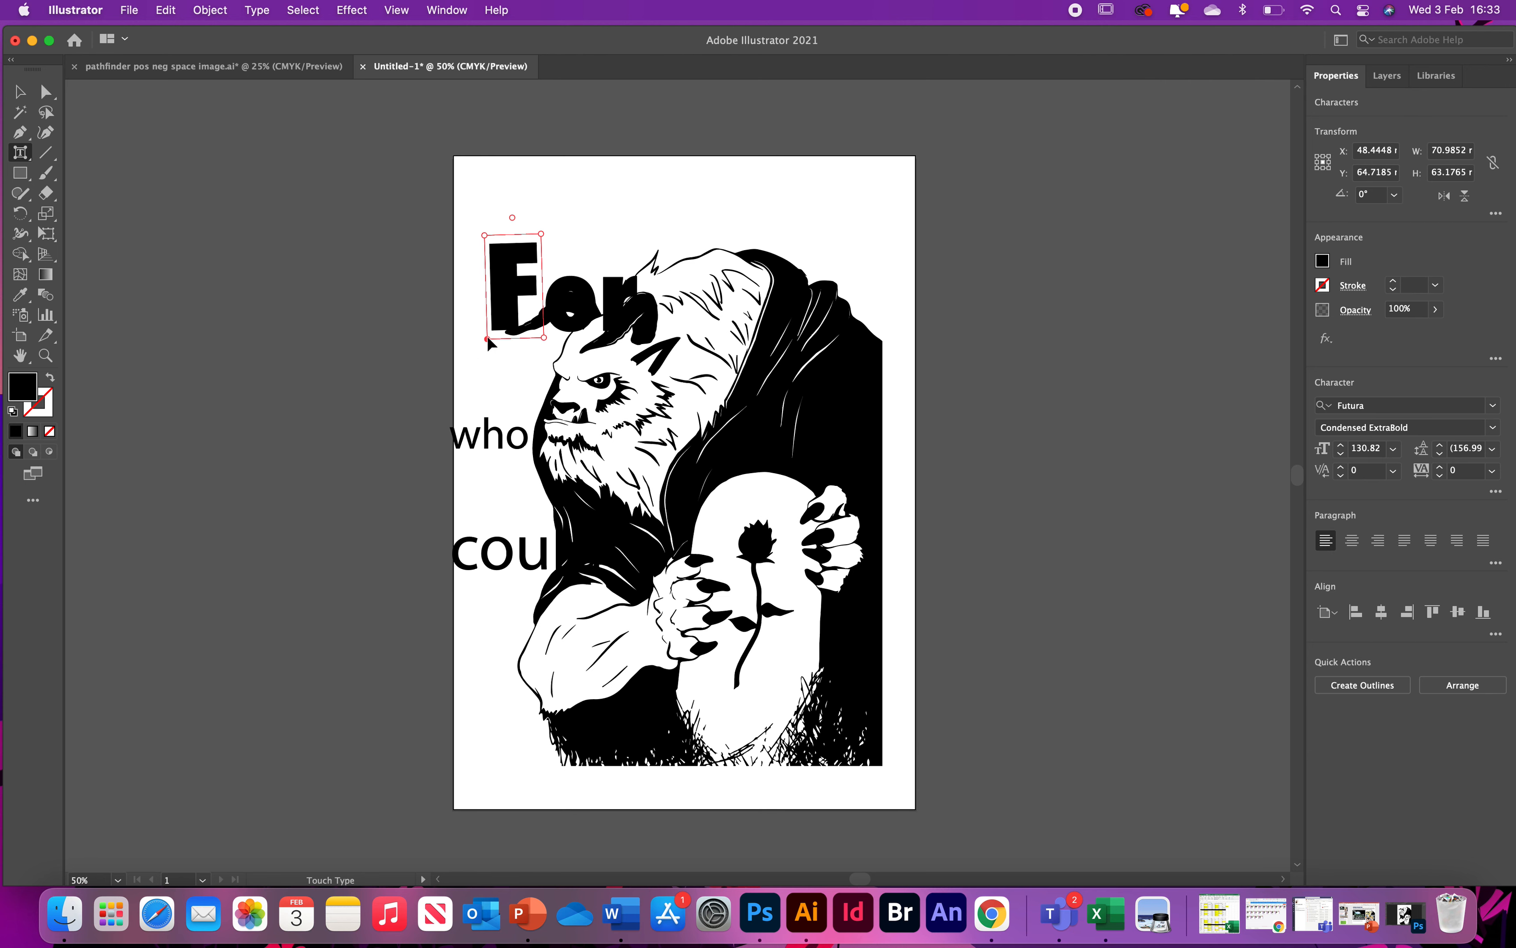
left_click_drag(540, 235, 496, 251)
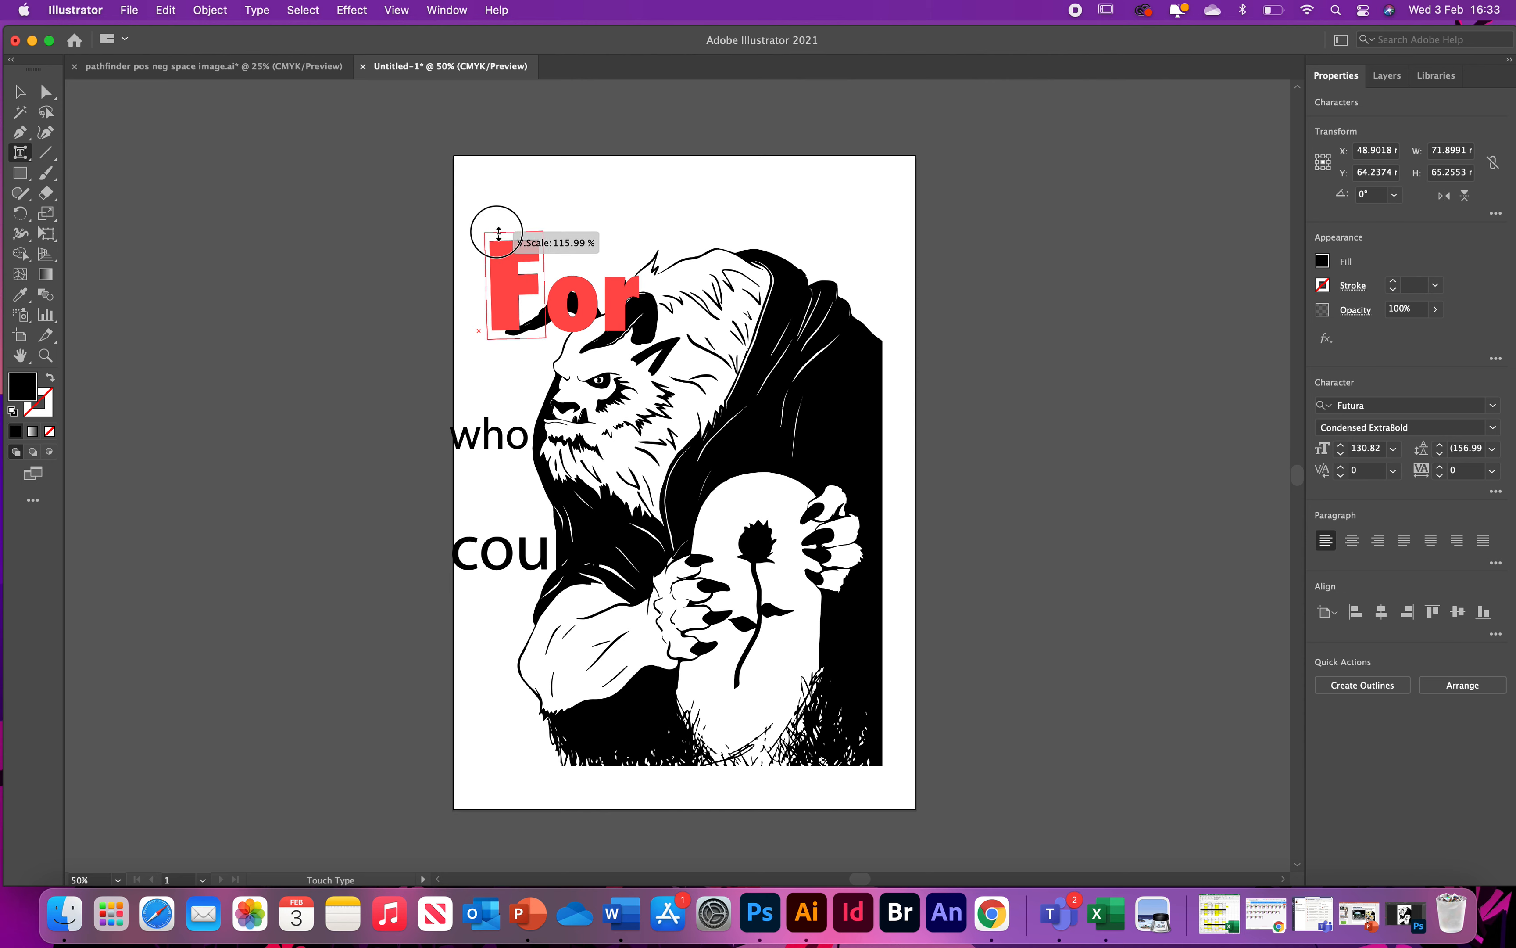
left_click_drag(545, 232, 544, 229)
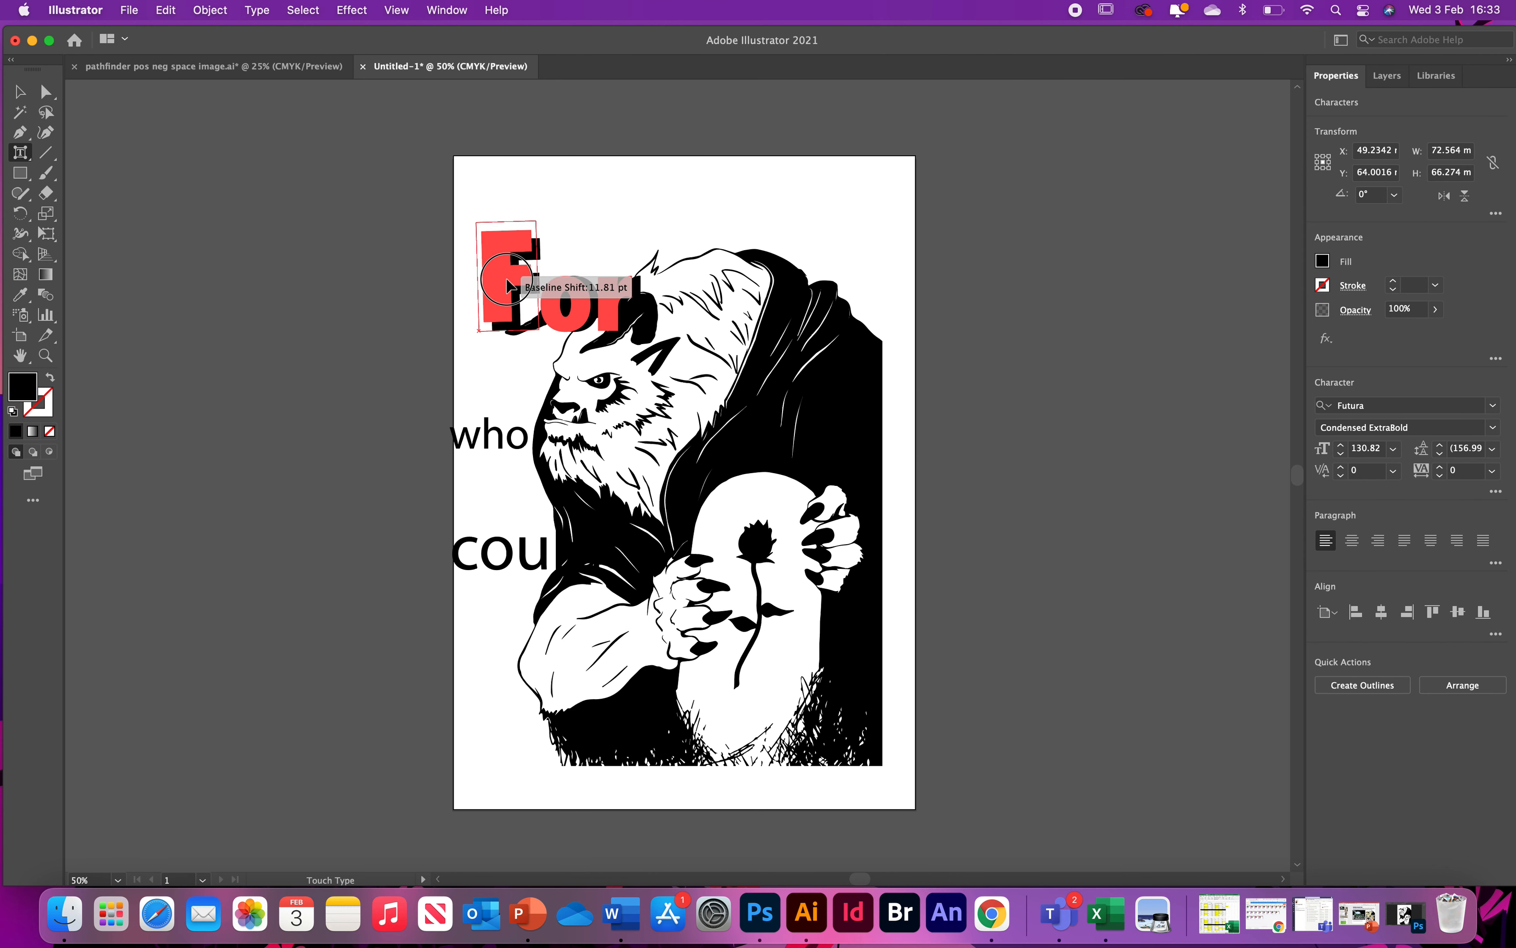
left_click_drag(511, 291, 511, 292)
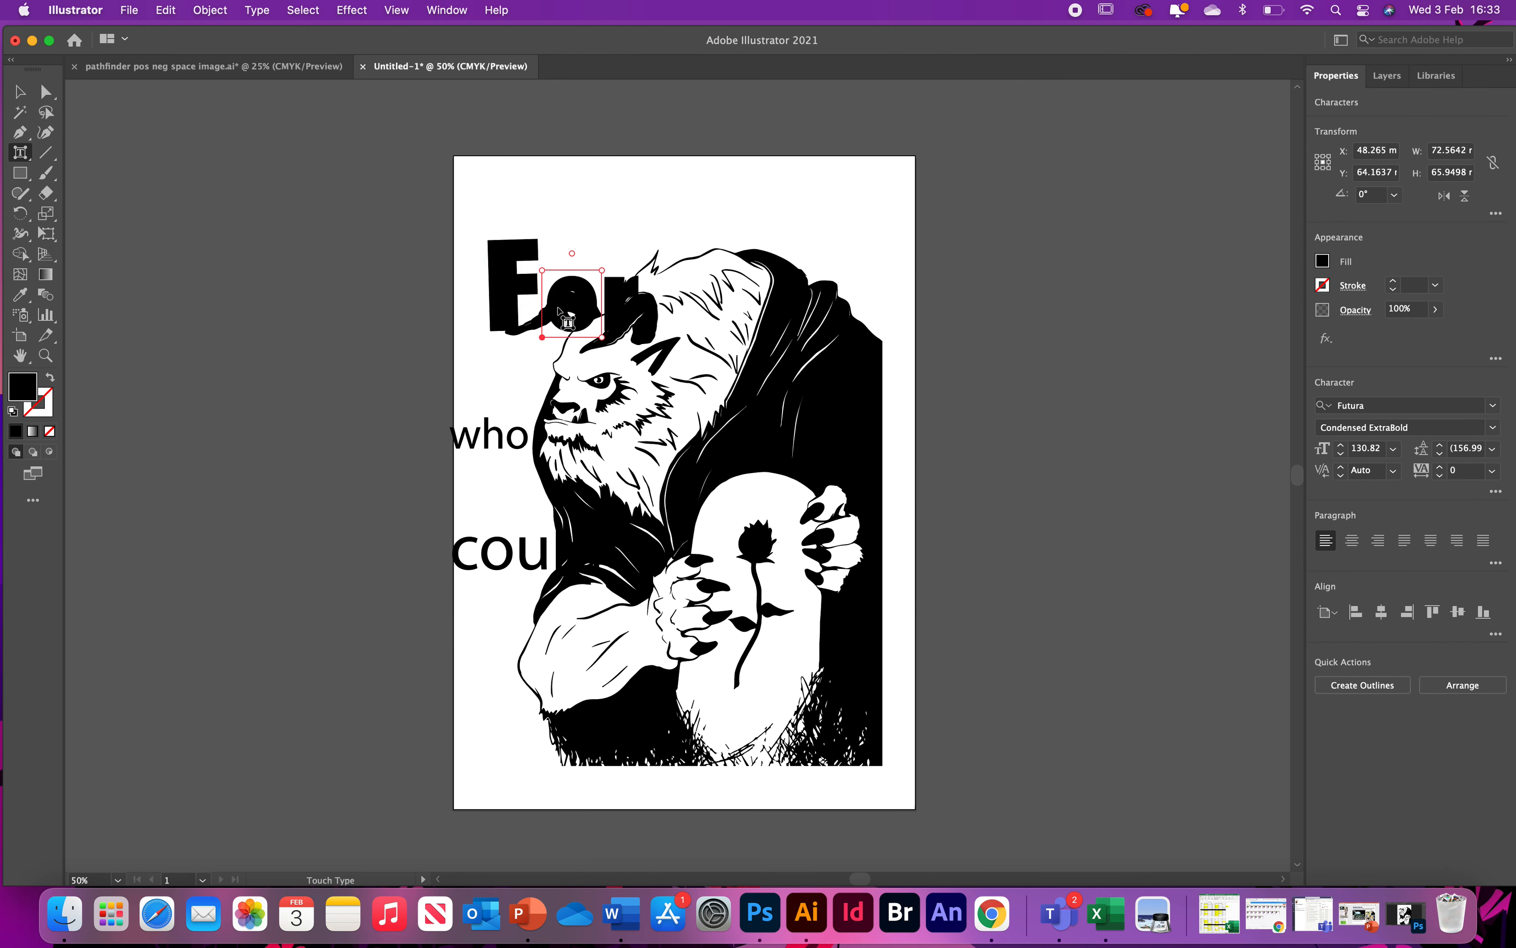
- Shift the "o" of "For" up and closer to the "F", and set the "r" in Arial Narrow Bold
left_click_drag(557, 326, 601, 299)
left_click(606, 307)
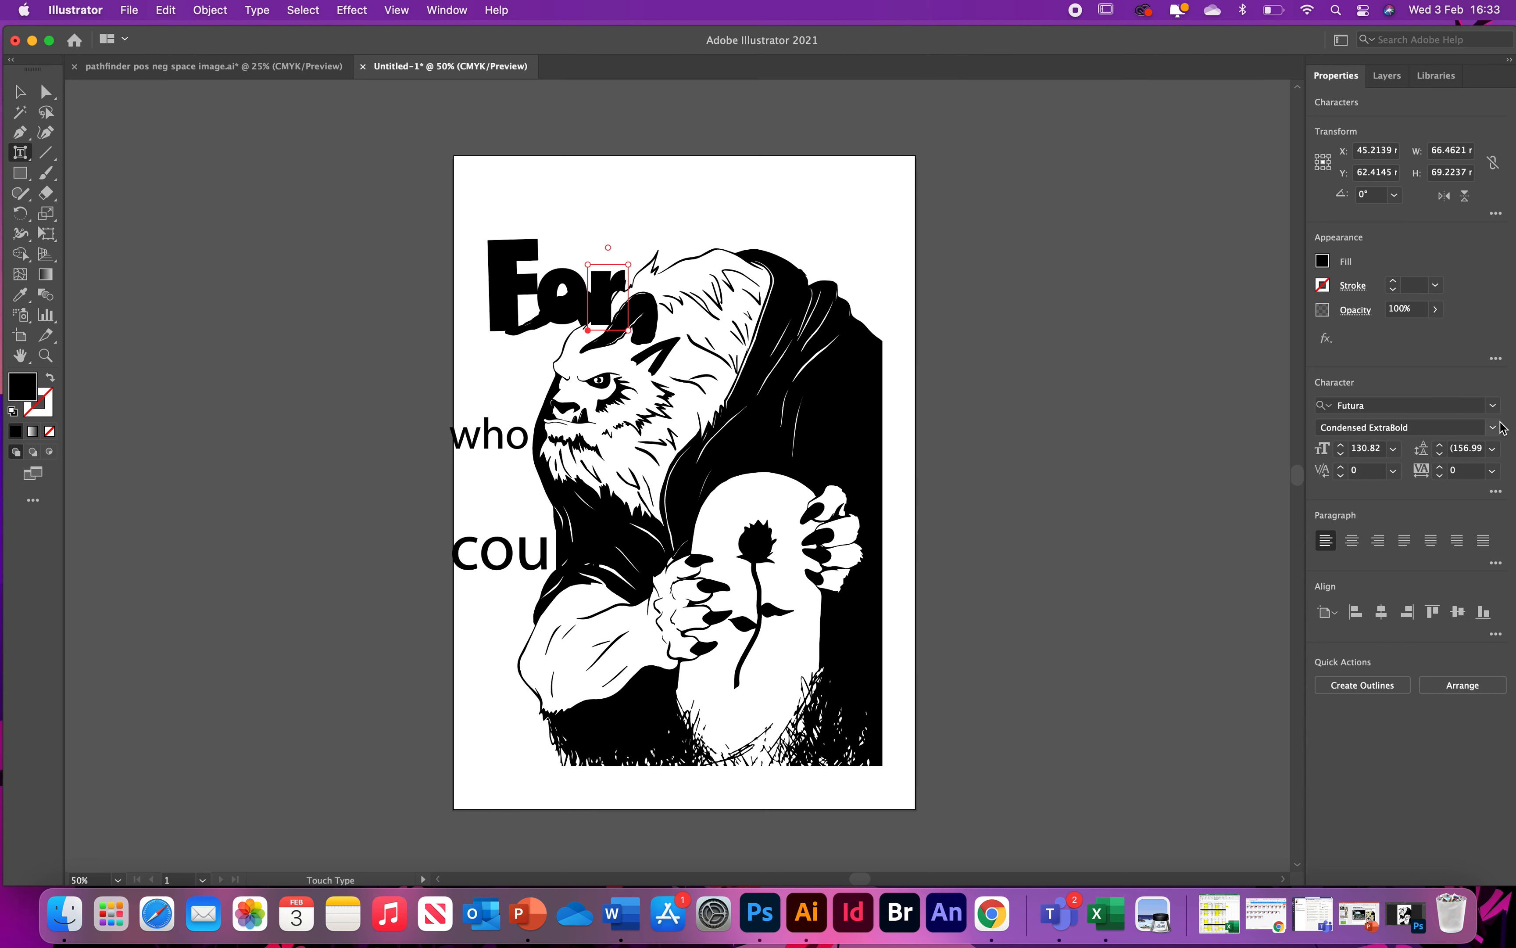
left_click(1493, 405)
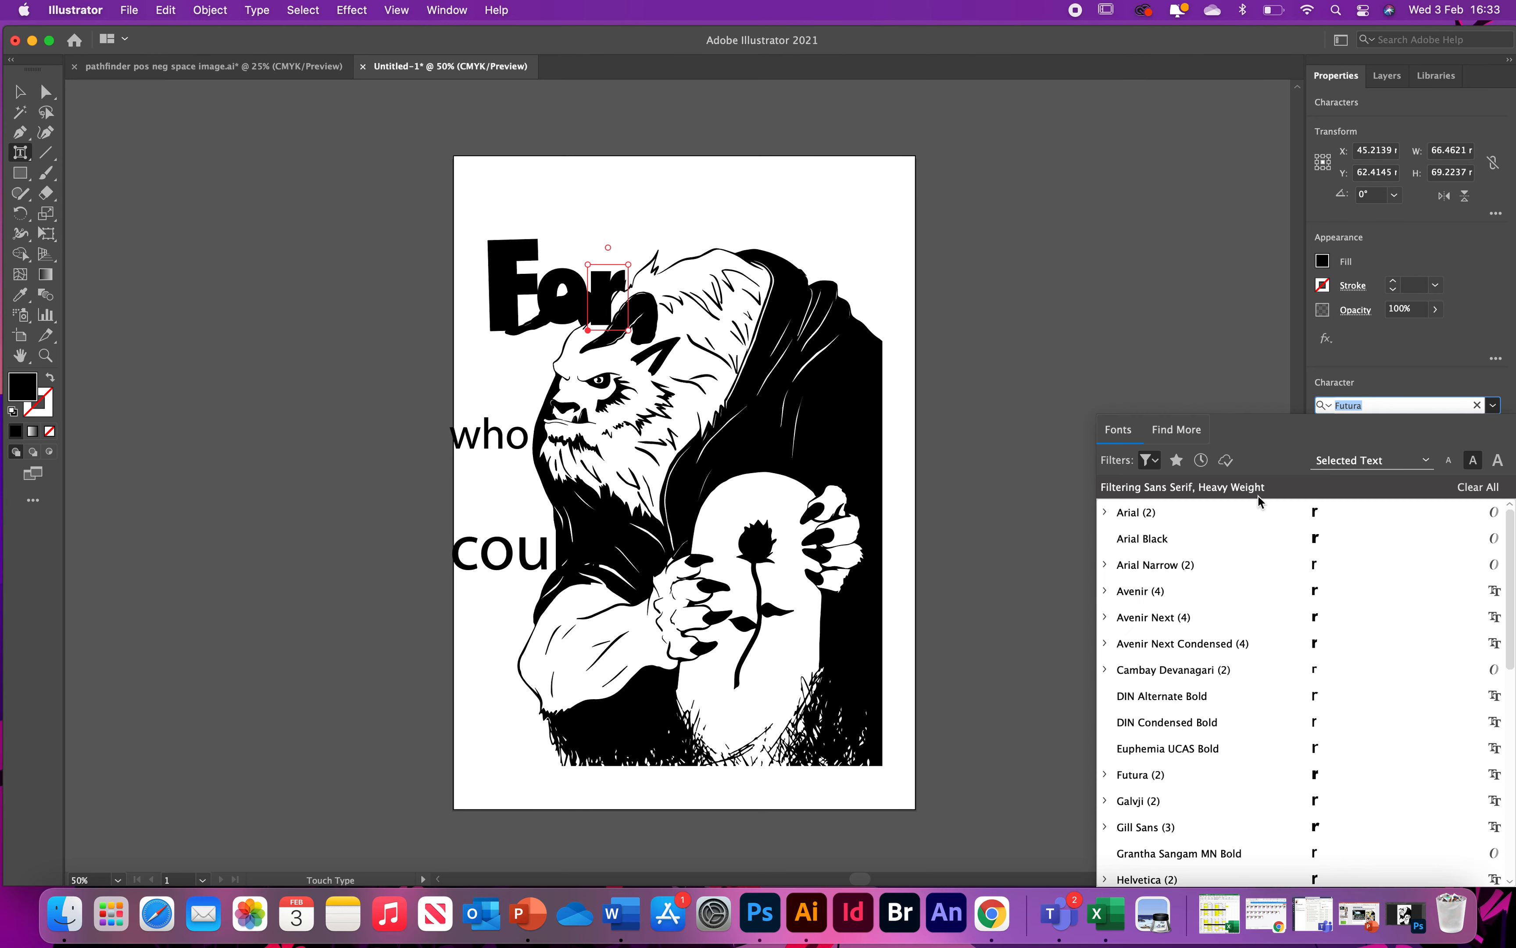
left_click(1207, 566)
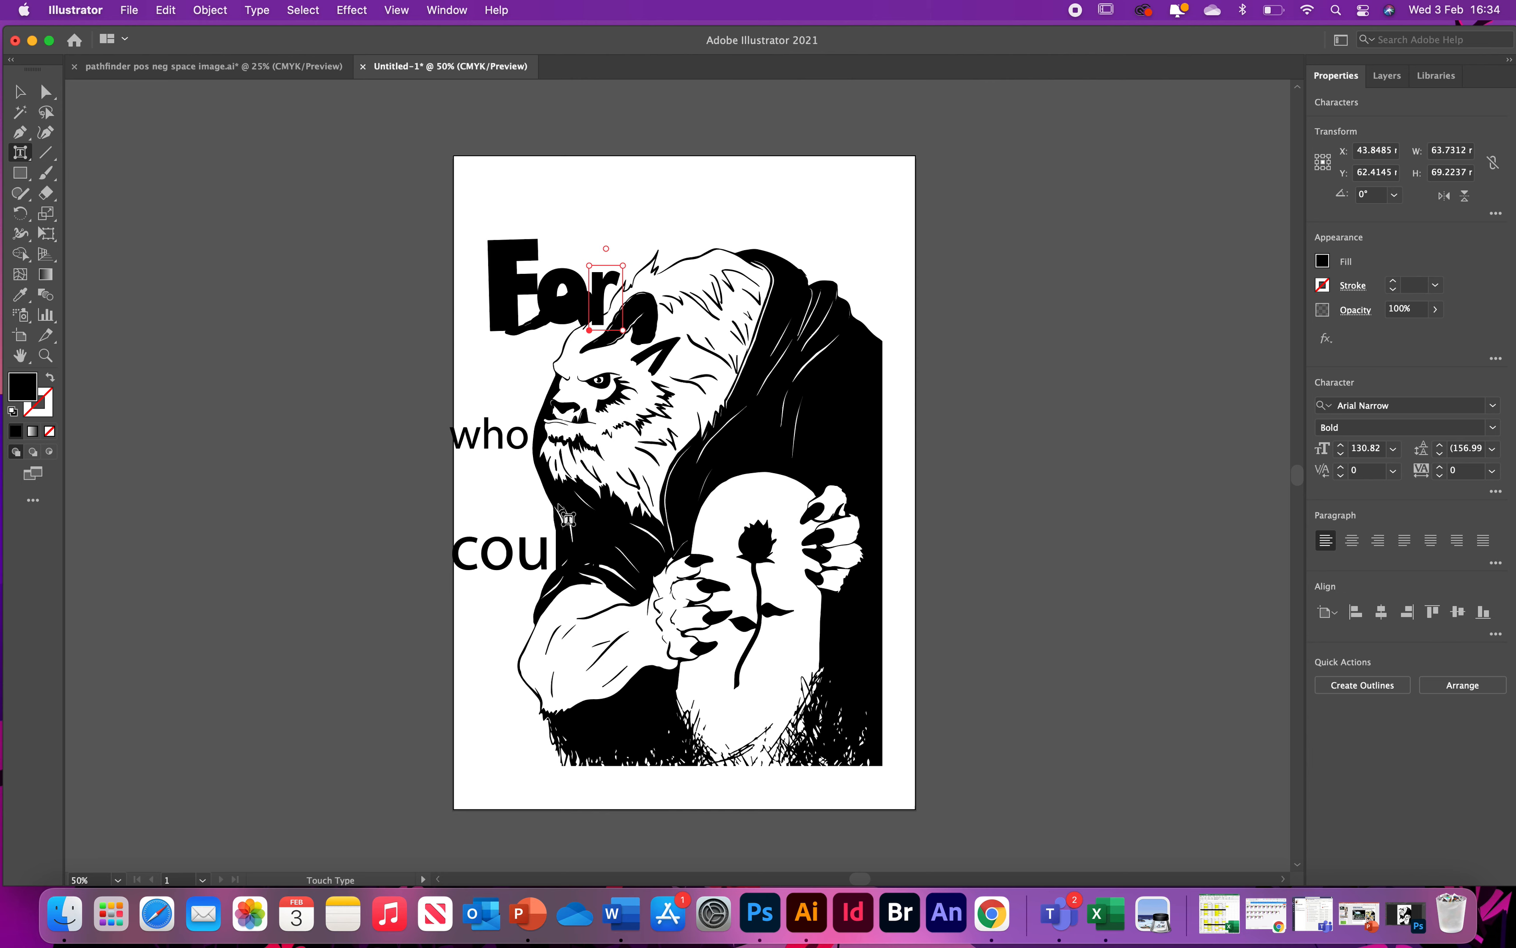
- Move the whole word "For" slightly down and to the right so it overlaps more of the beast's horns
left_click(511, 287)
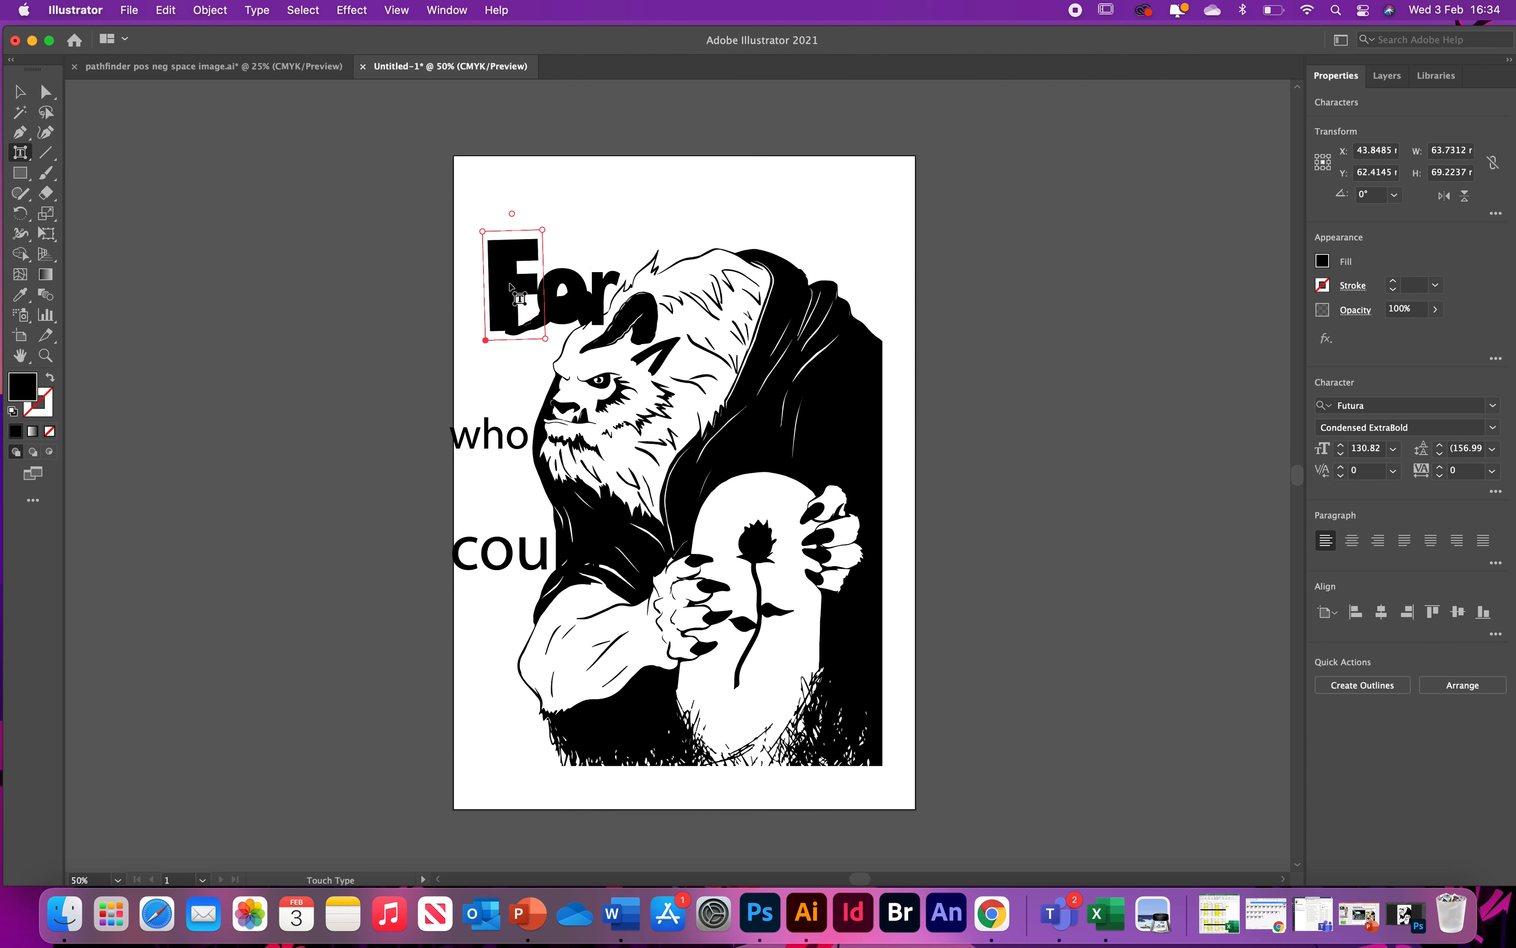
left_click(20, 96)
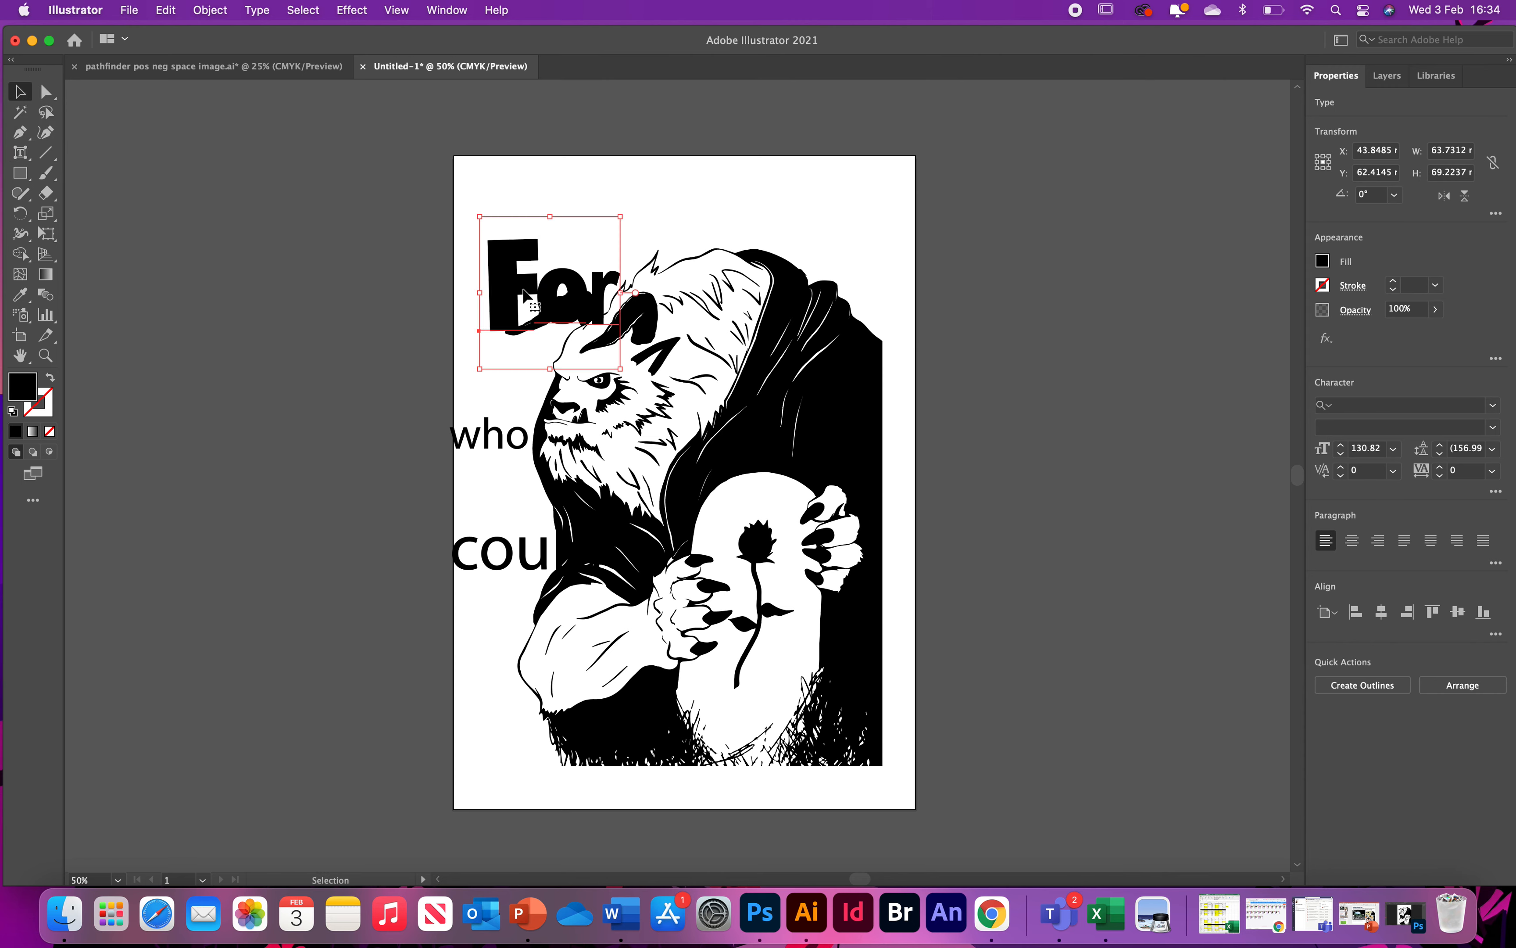
mouse_move(493, 298)
left_mouse_down()
mouse_move(450, 274)
mouse_move(509, 311)
left_mouse_up()
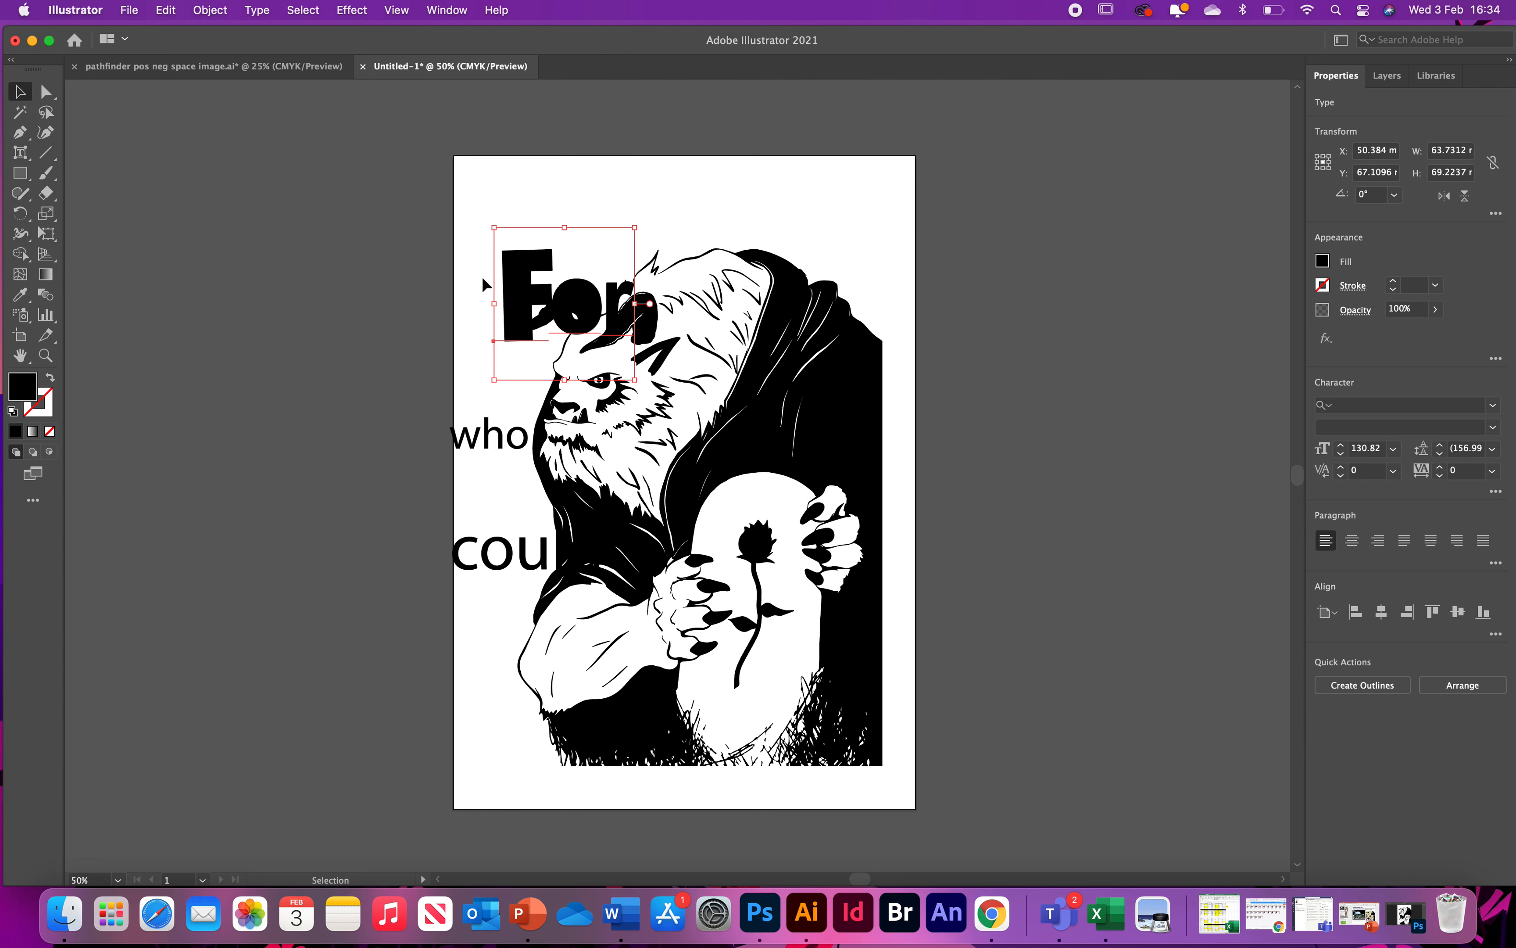
- Enlarge "who" to about 114 pt, set it in Arial Black and place it over the beast's face below "For"
left_click(504, 446)
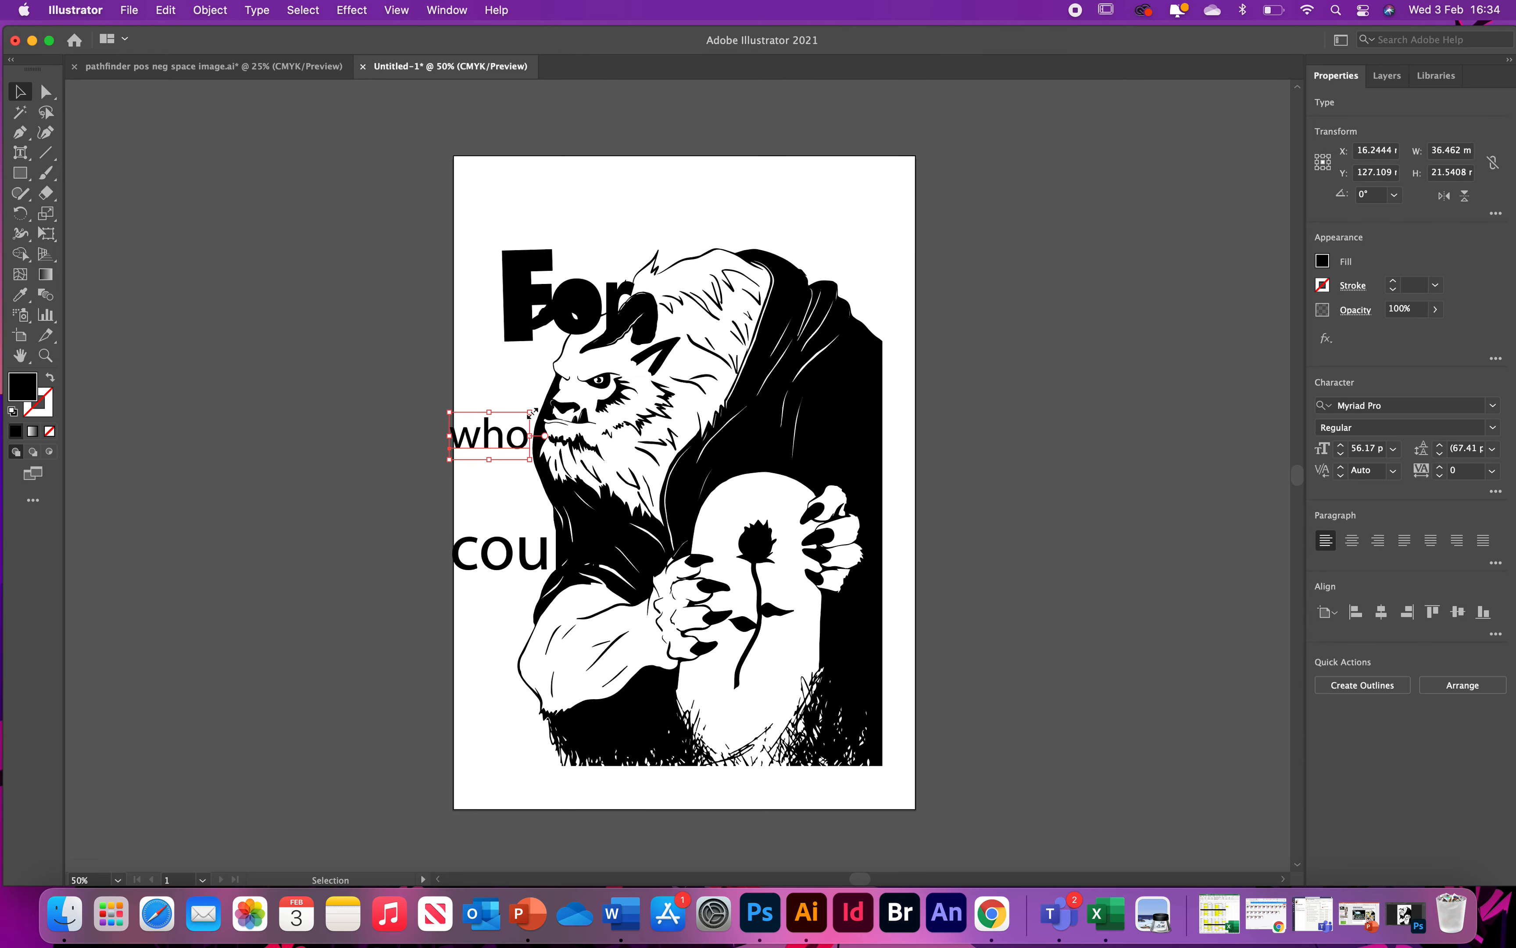
left_click_drag(530, 412, 584, 362)
left_click(1495, 413)
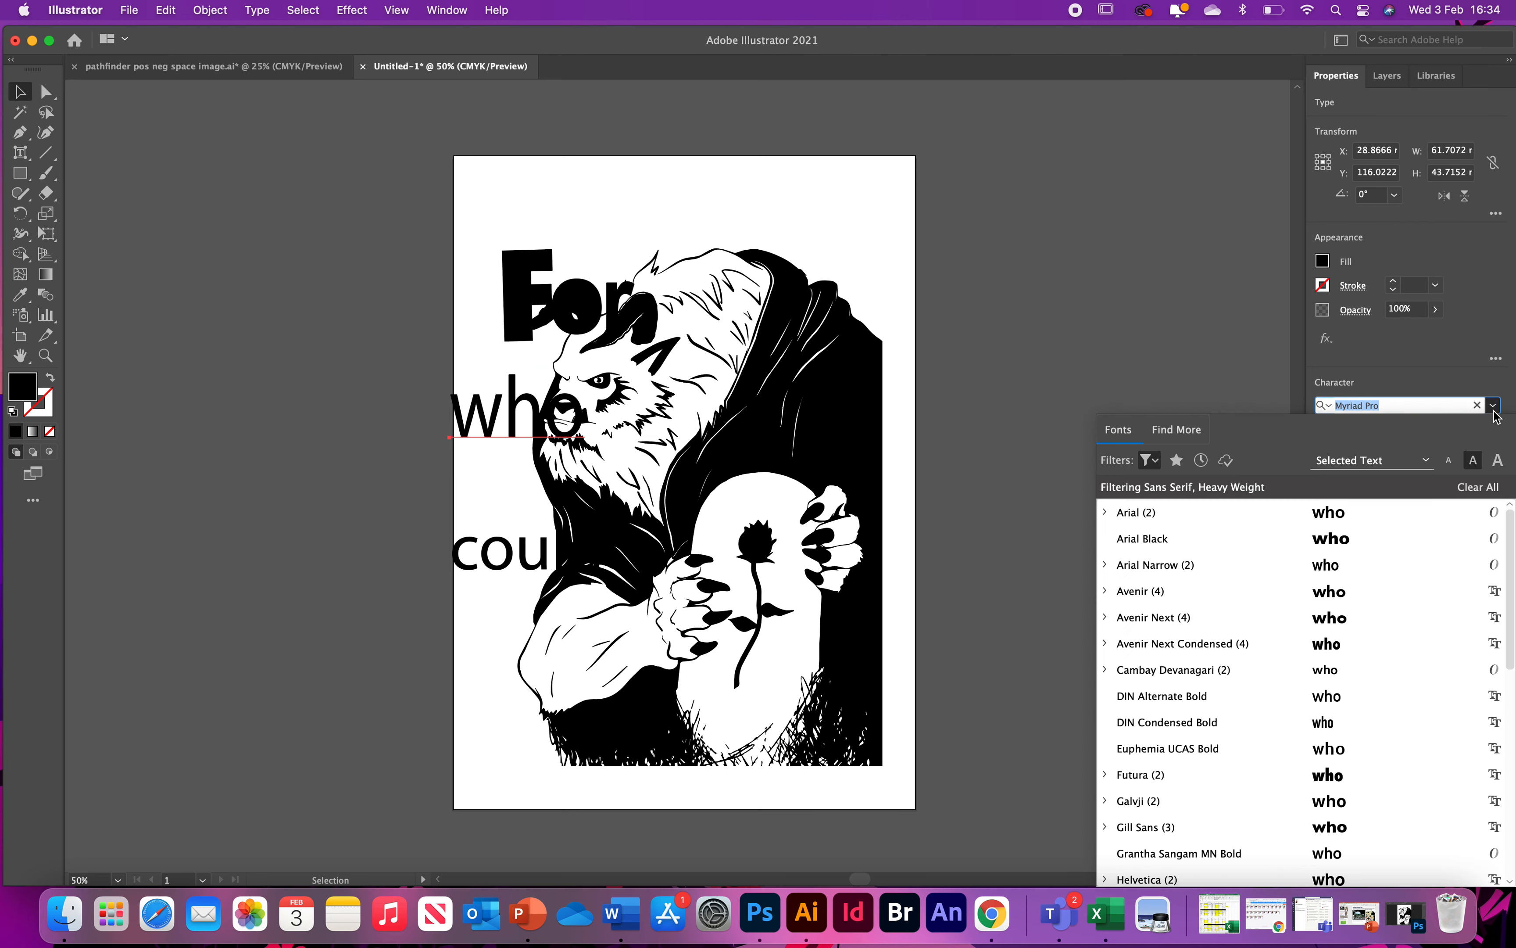
left_click(1128, 533)
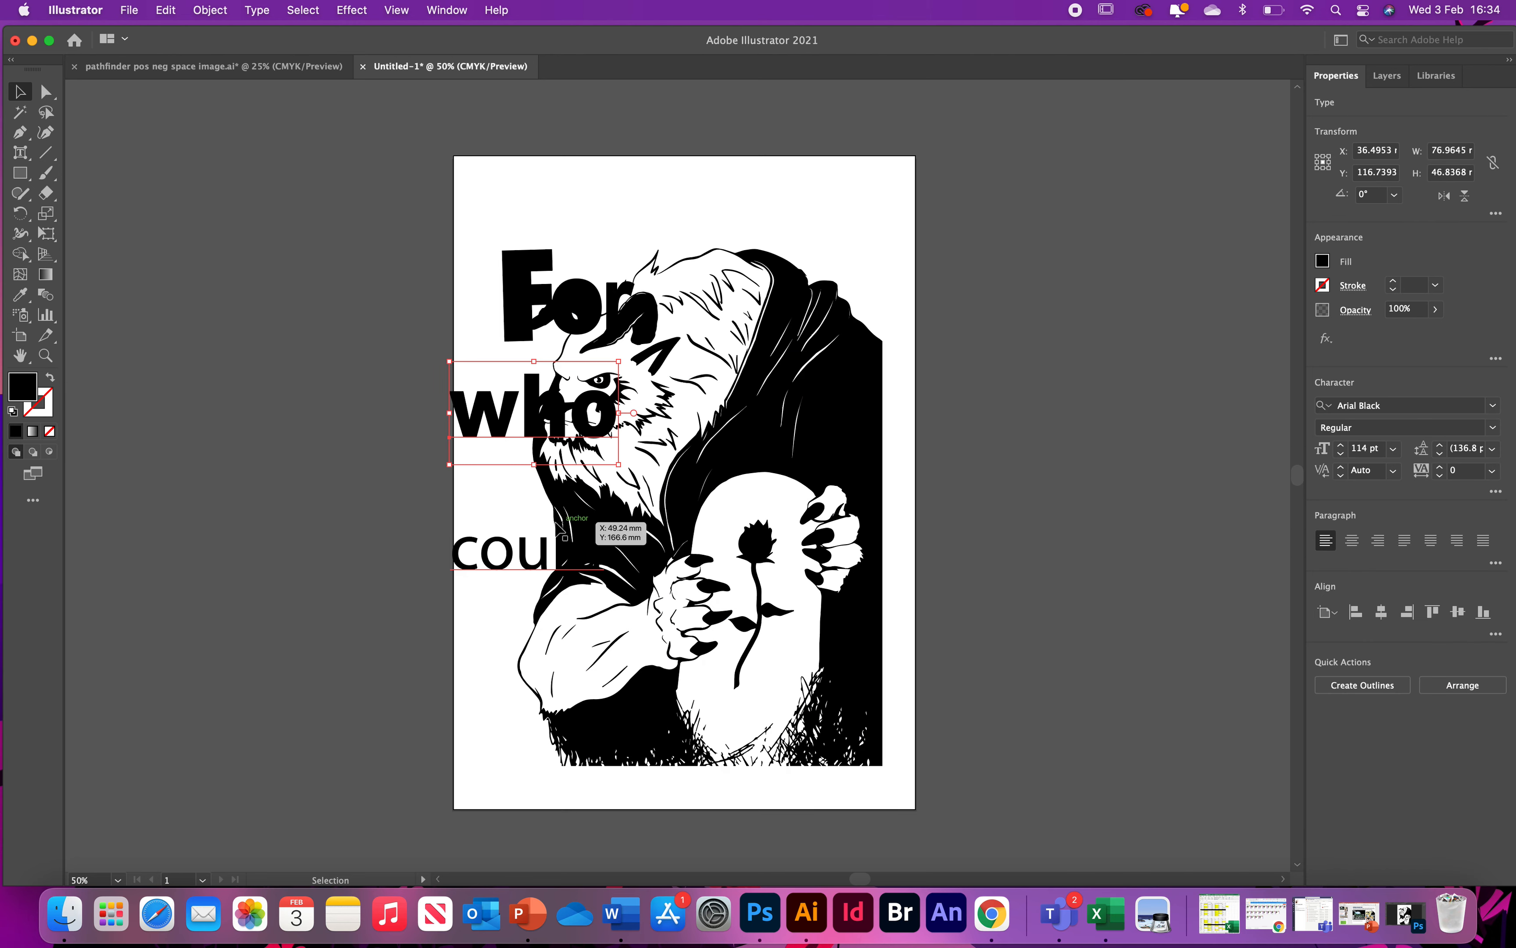
left_click_drag(503, 434, 616, 395)
- Check the finished example poster in the other document, and convert "For" and "who" in the new poster to outlines
left_click(199, 68)
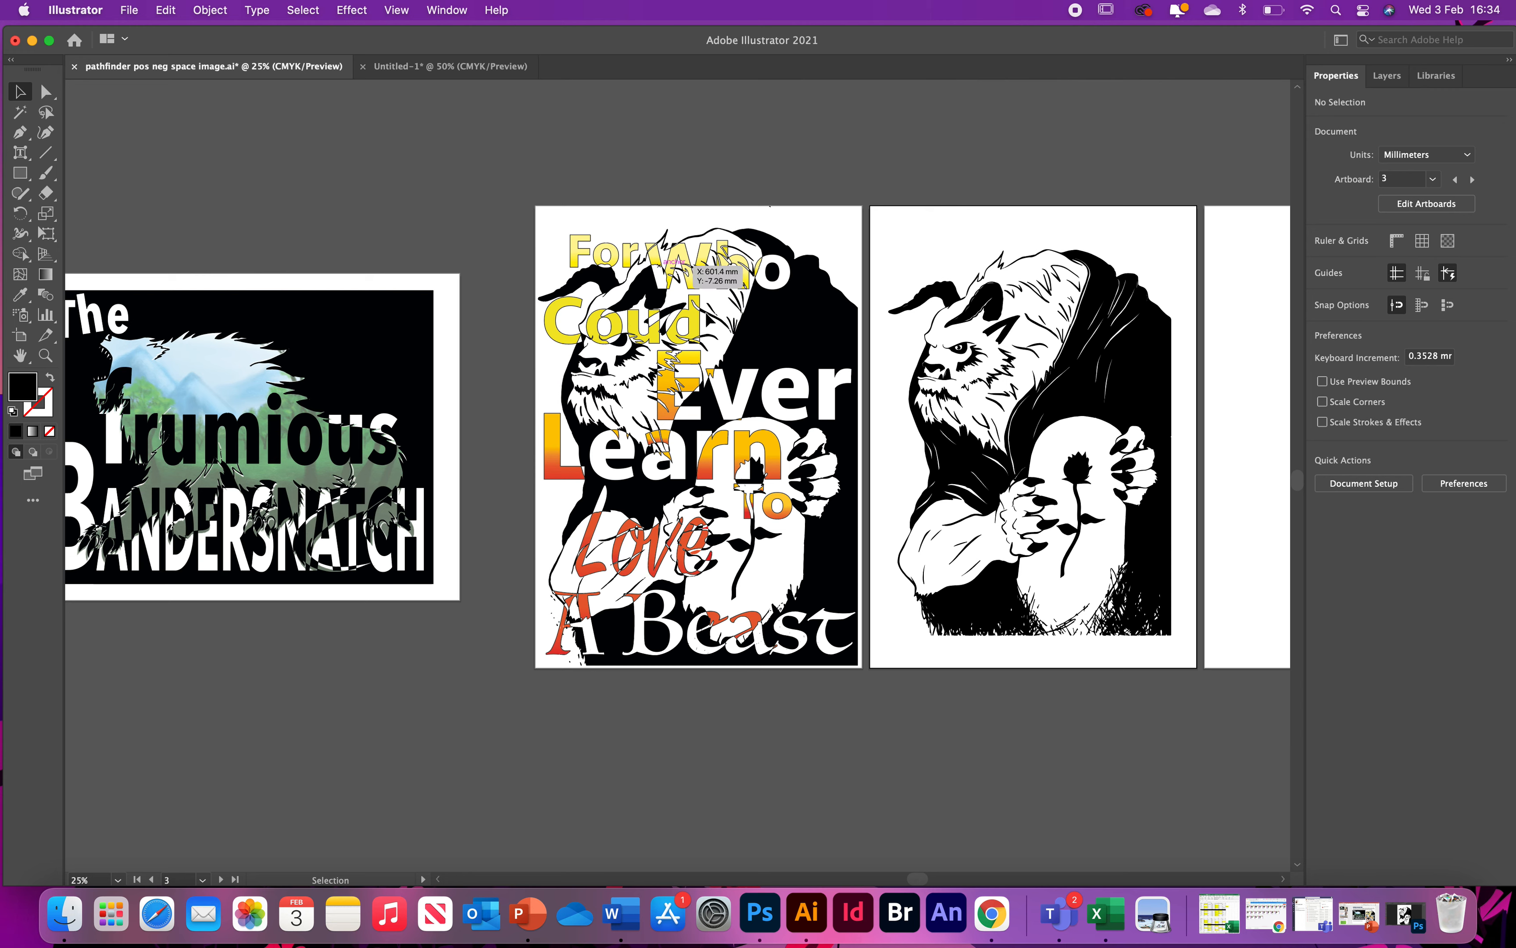
left_click(407, 66)
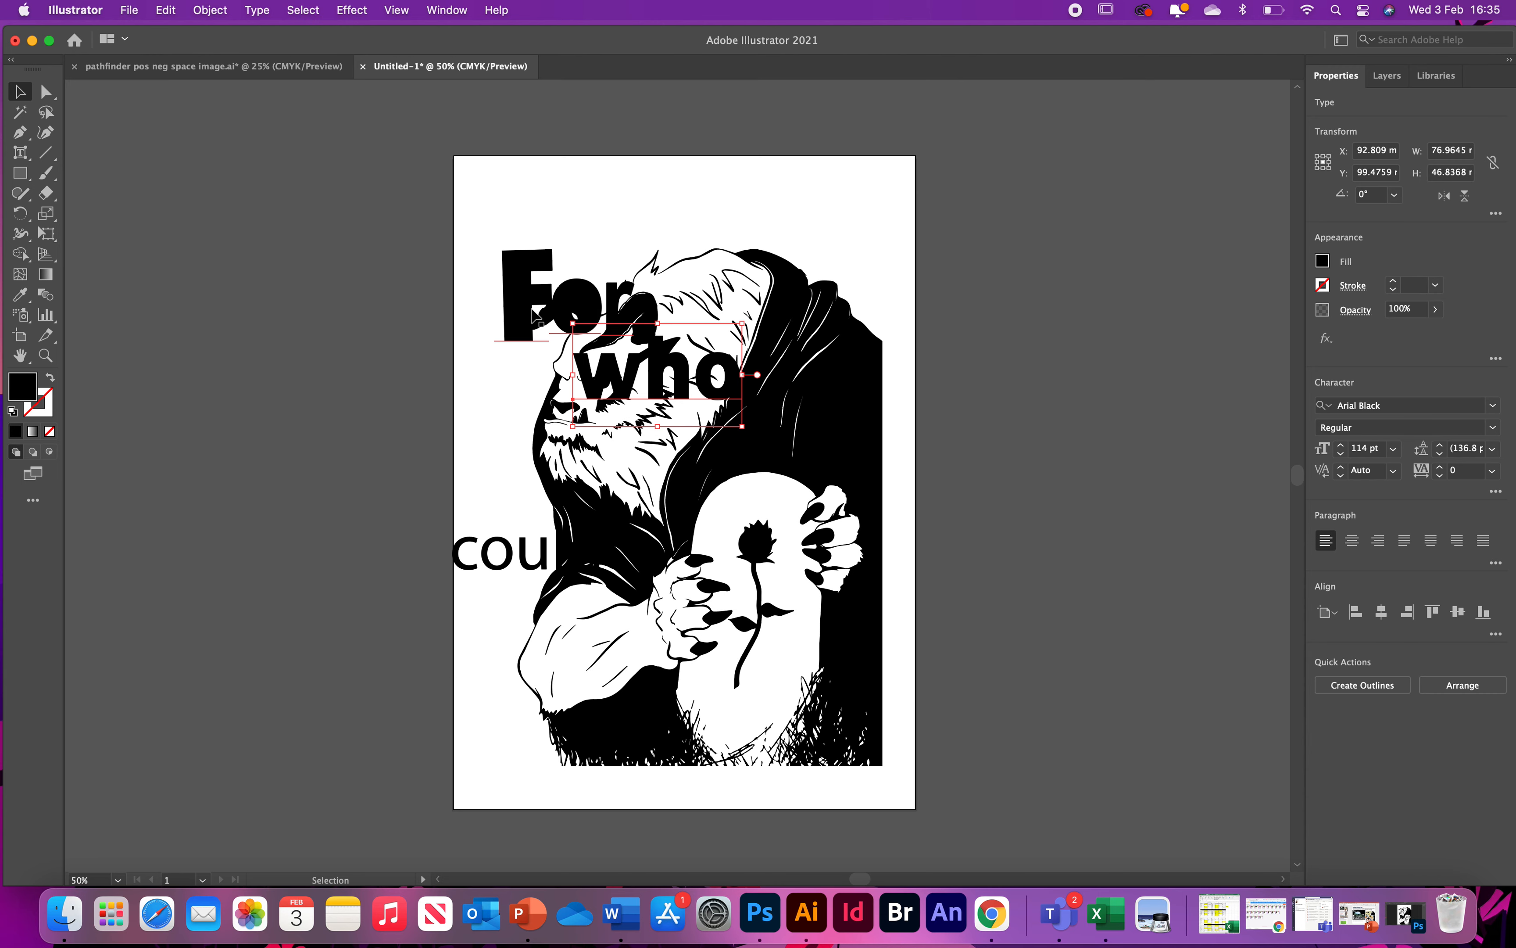
left_click(528, 311, "shift")
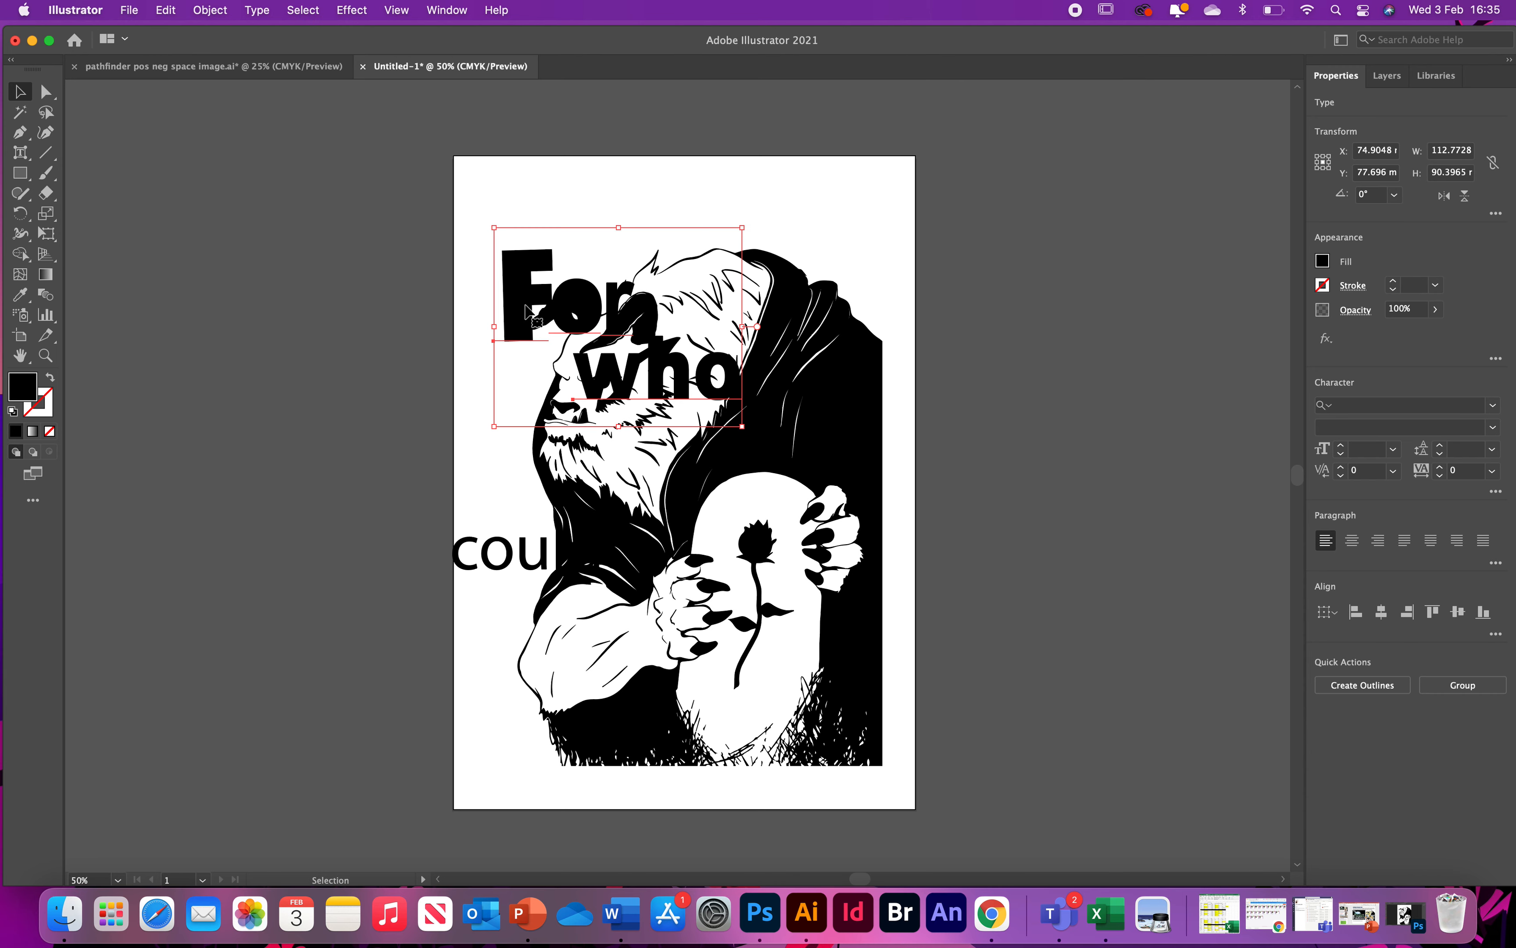
right_click(527, 308)
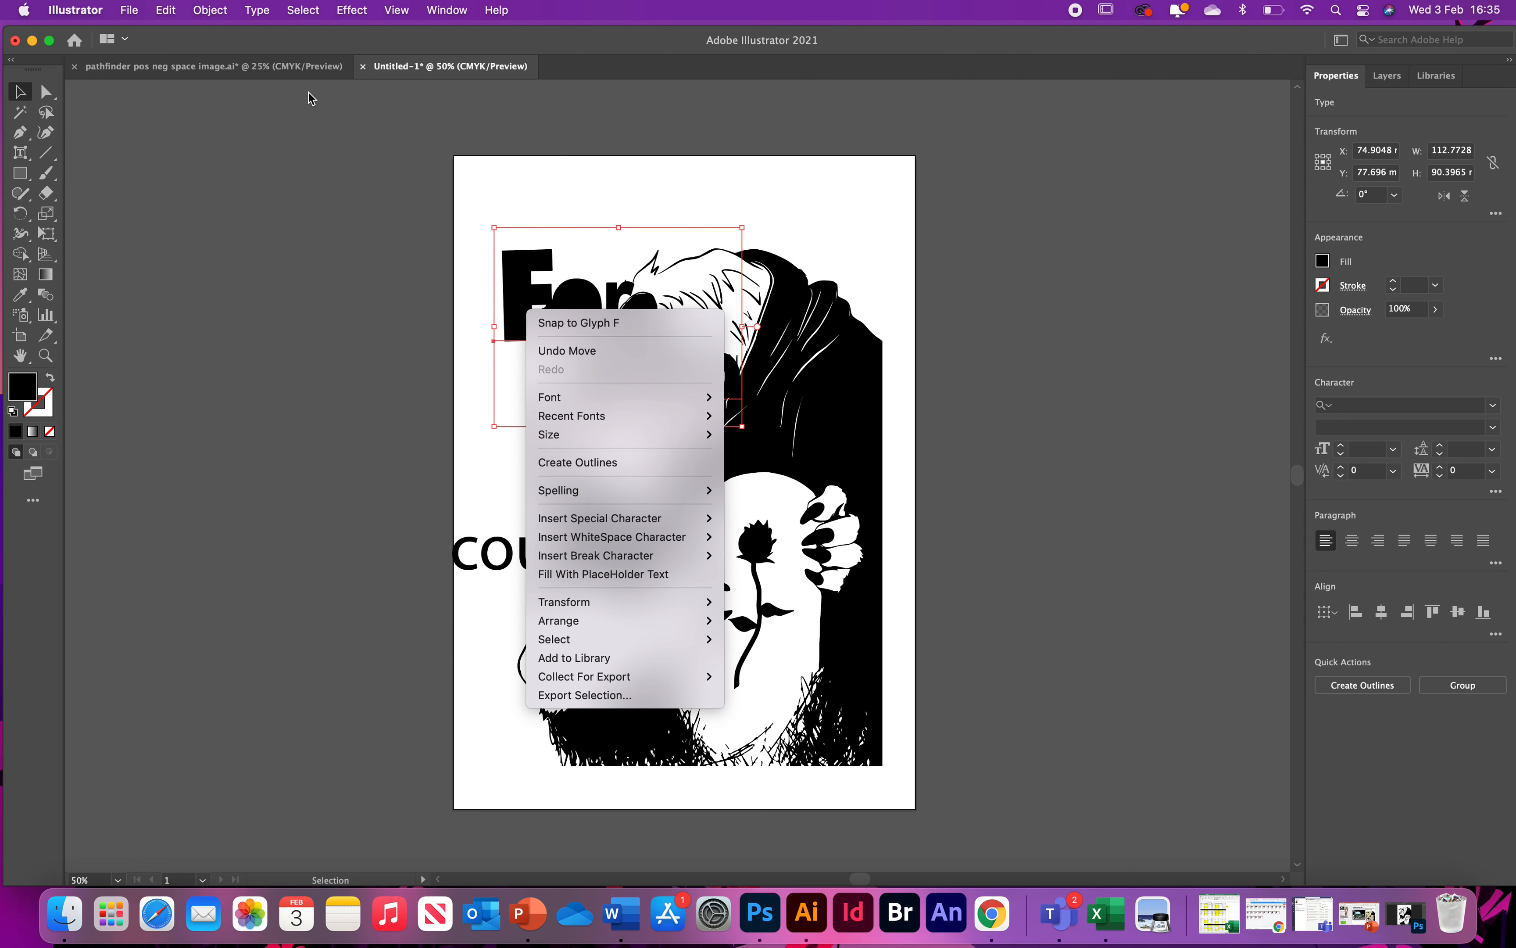
left_click(252, 15)
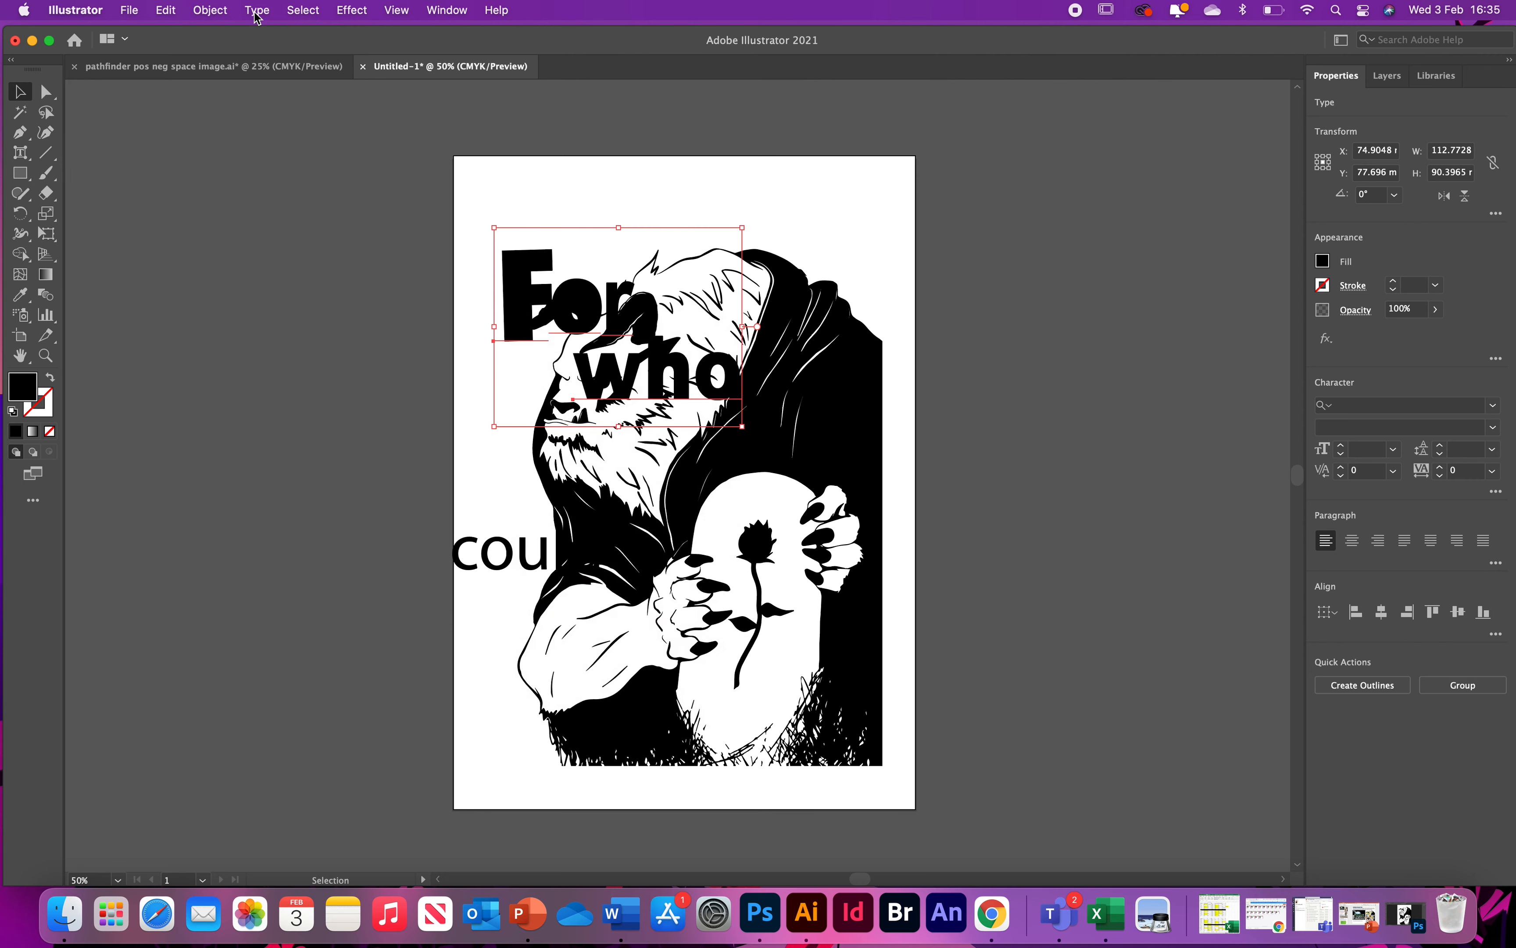
left_click(256, 15)
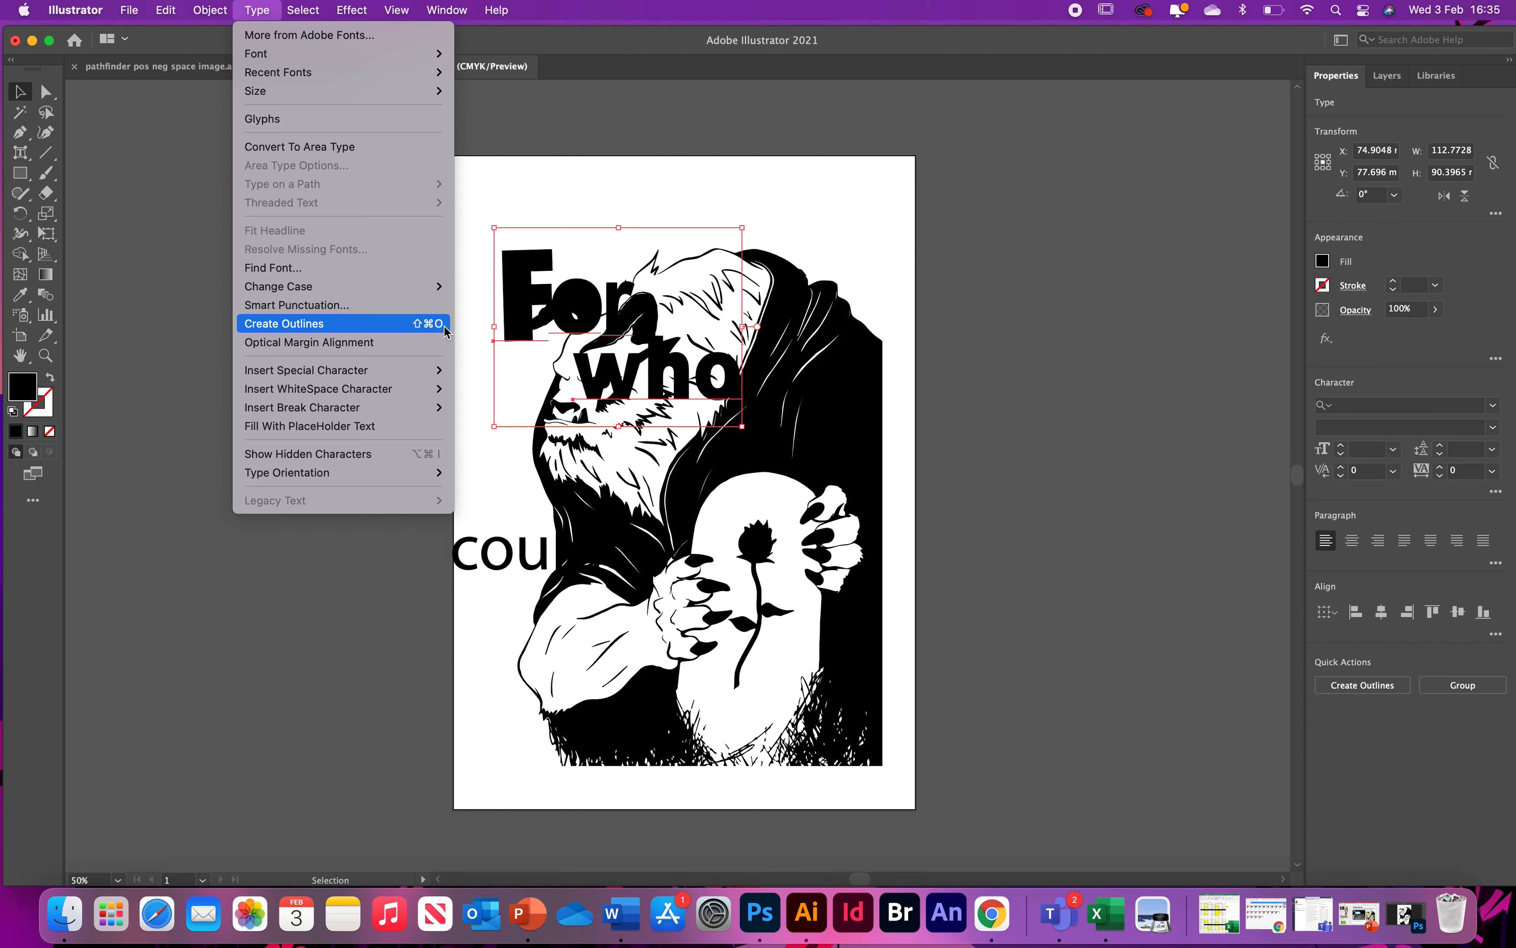
left_click(403, 329)
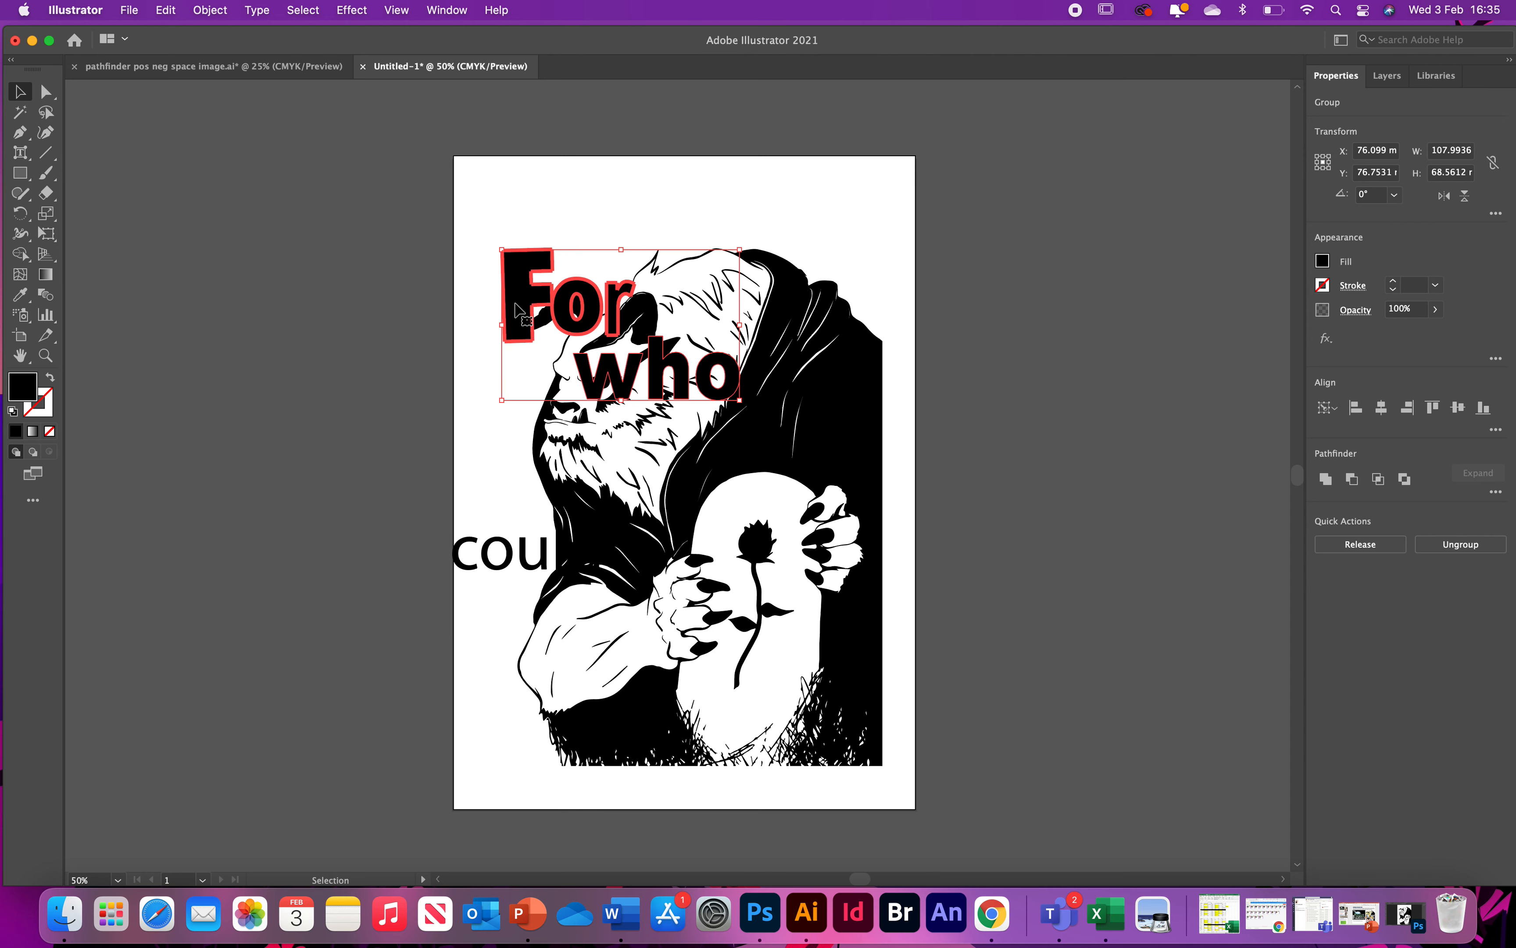
- Ungroup the outlined word "For" into individual letters and check that each letter can be selected separately
left_click(469, 289)
left_click(529, 301)
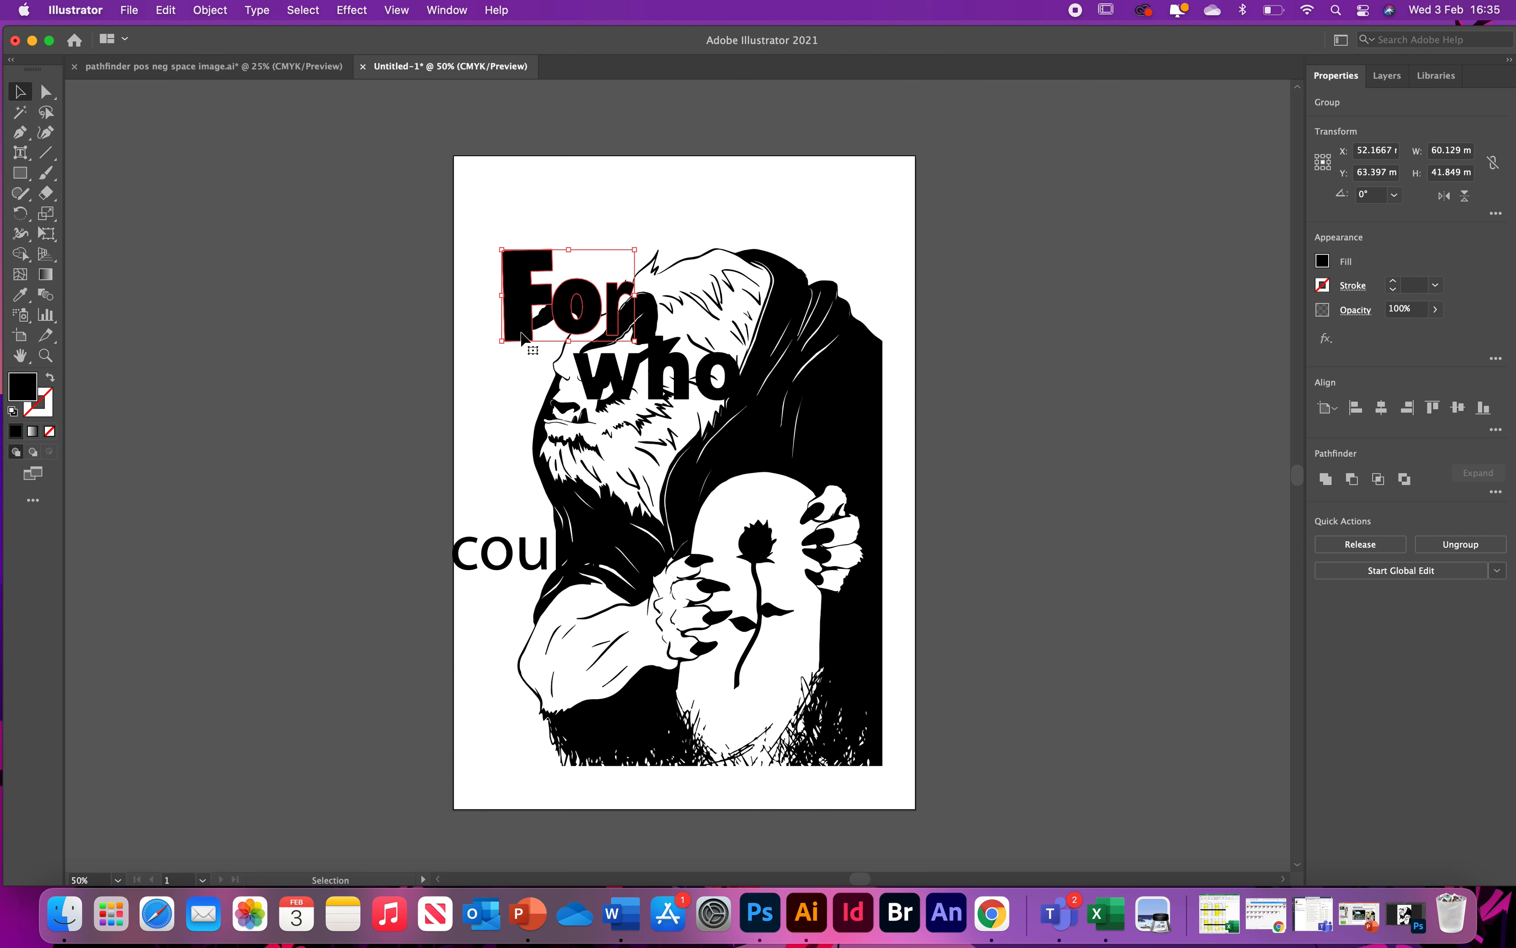
left_click(504, 376)
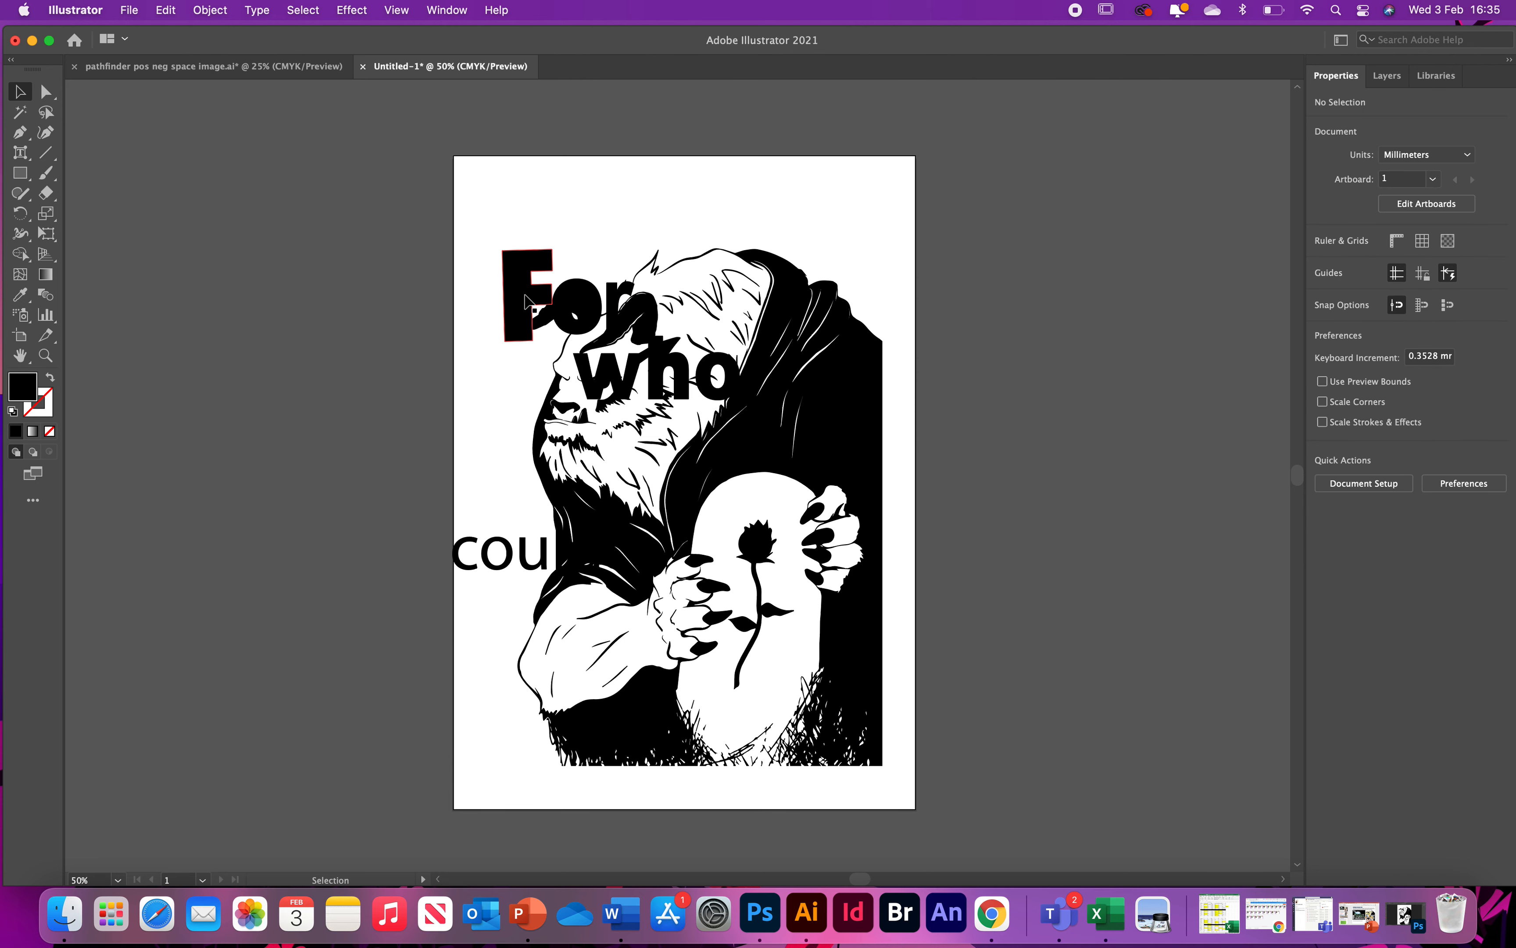
left_click(532, 303)
left_click(599, 376)
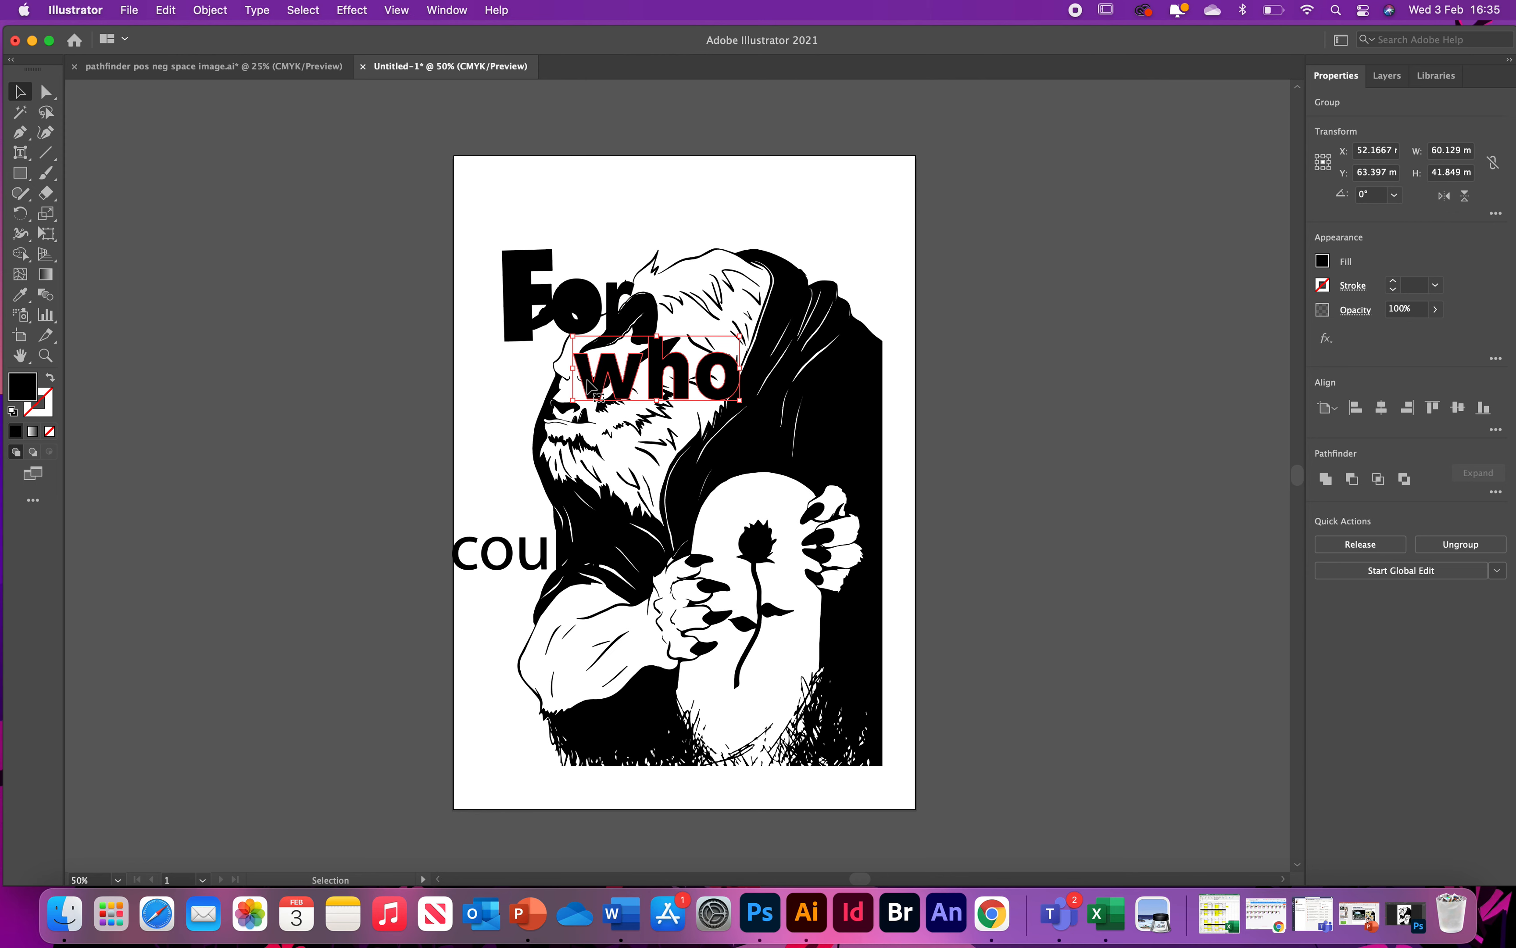
left_click(518, 325)
right_click(518, 321)
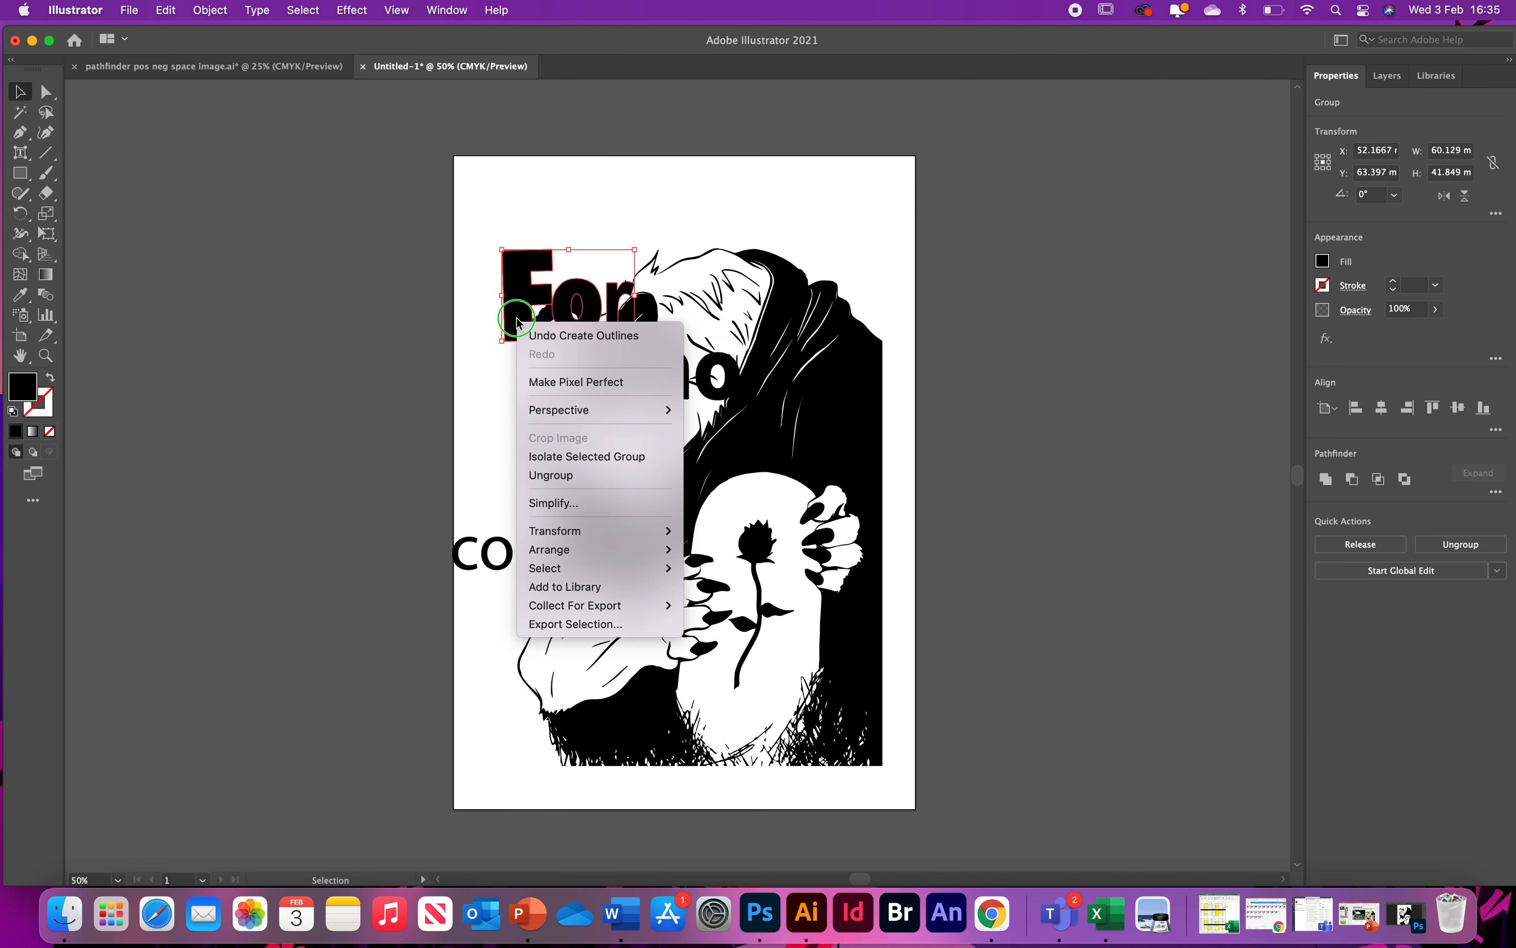
left_click(588, 477)
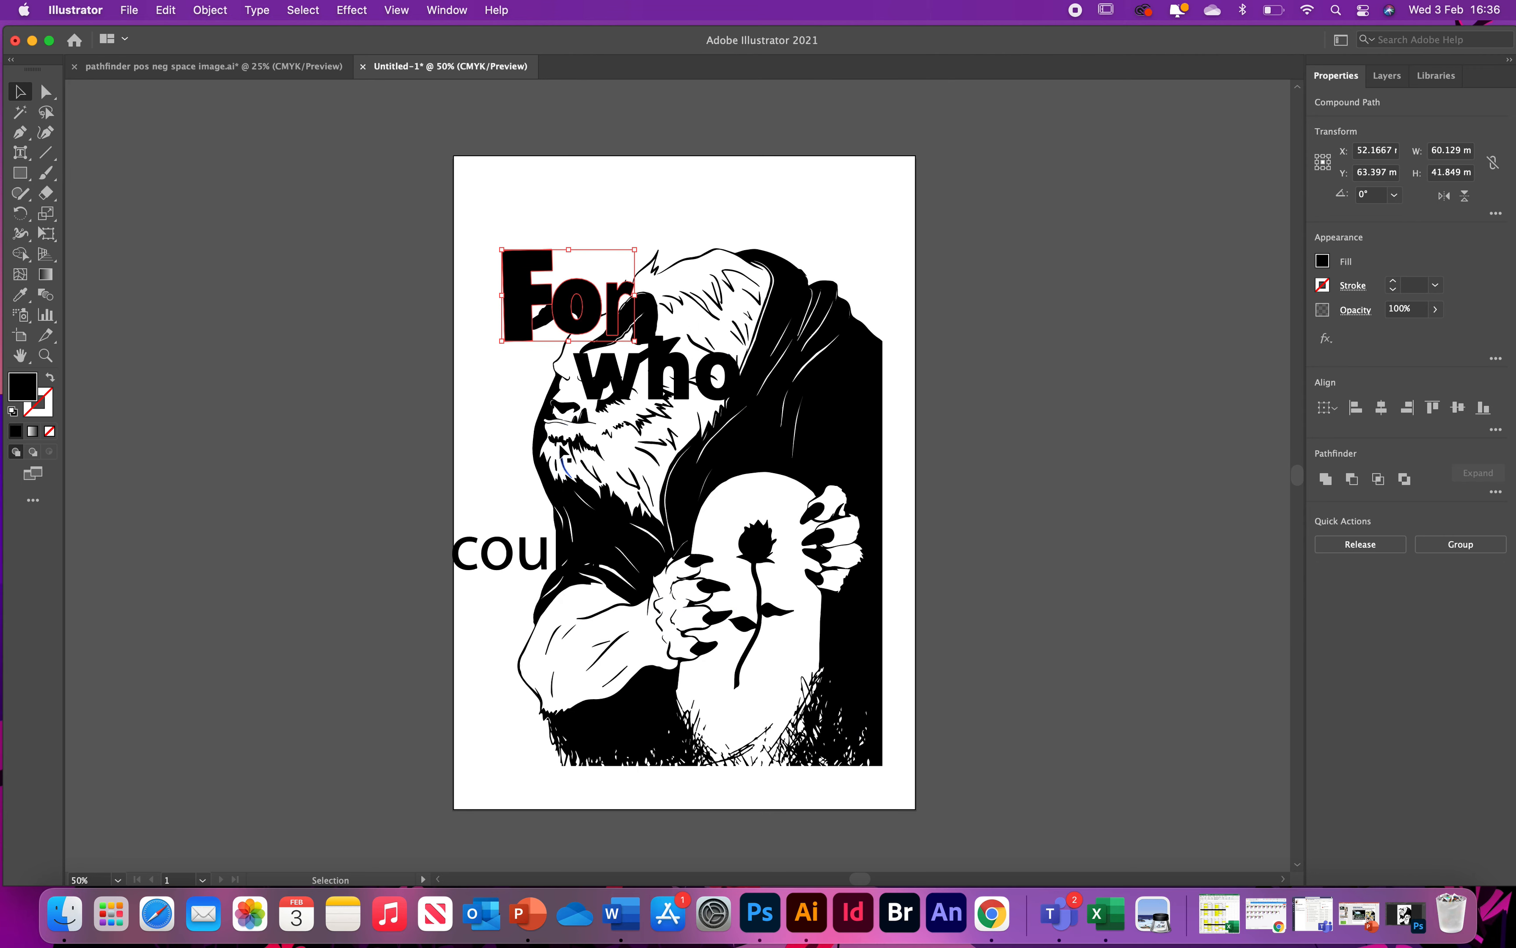
left_click(469, 300)
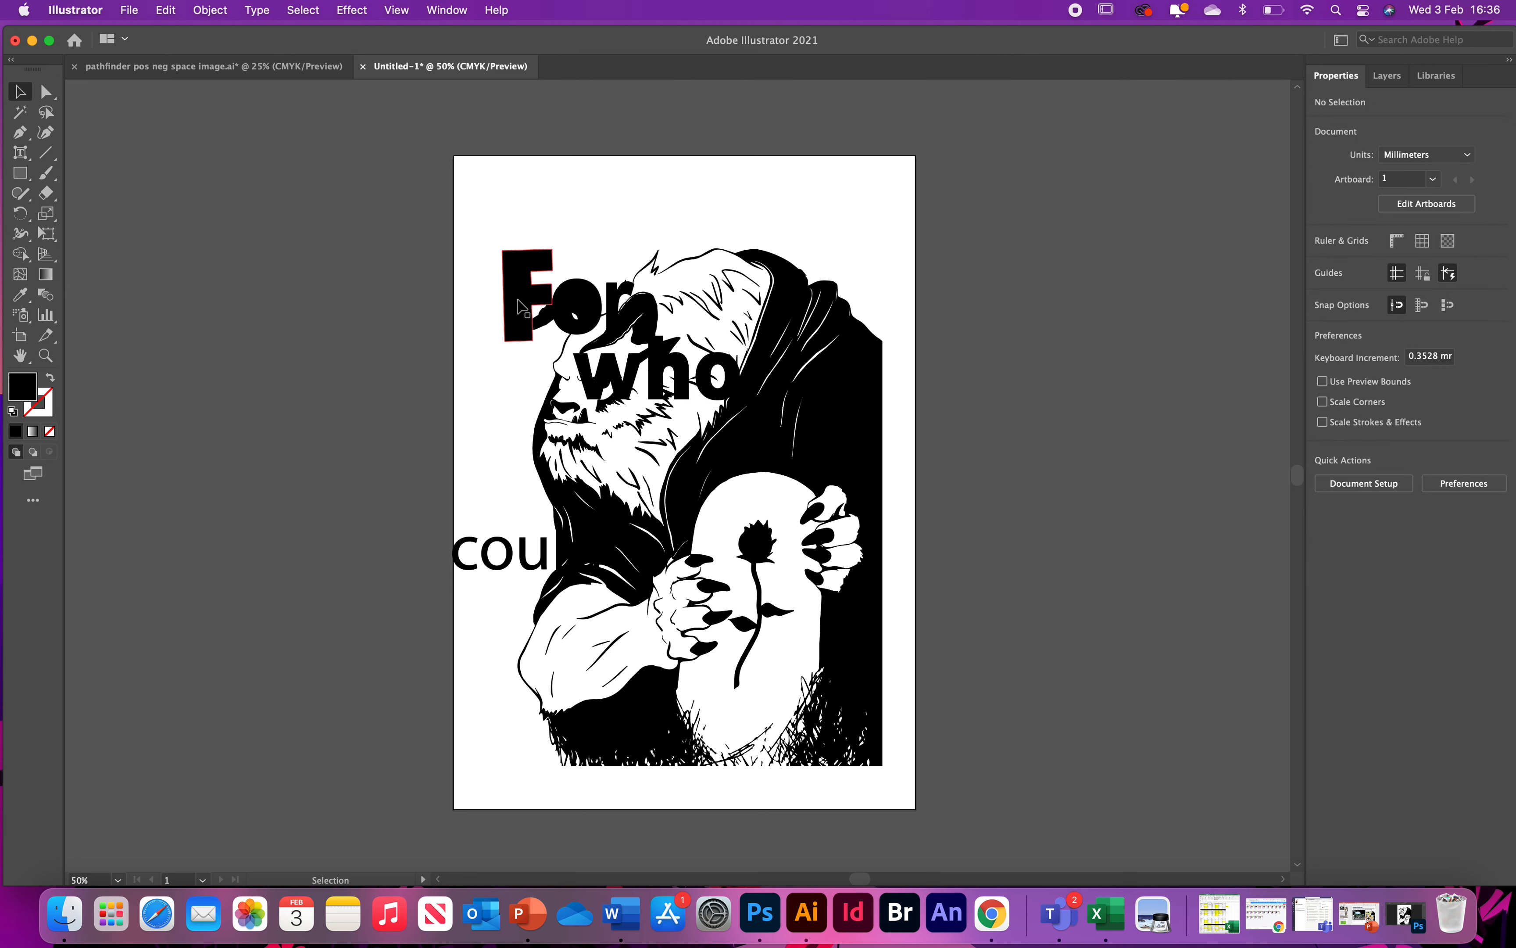
left_click(515, 294)
mouse_move(580, 291)
left_mouse_down()
mouse_move(594, 326)
mouse_move(597, 309)
left_mouse_up()
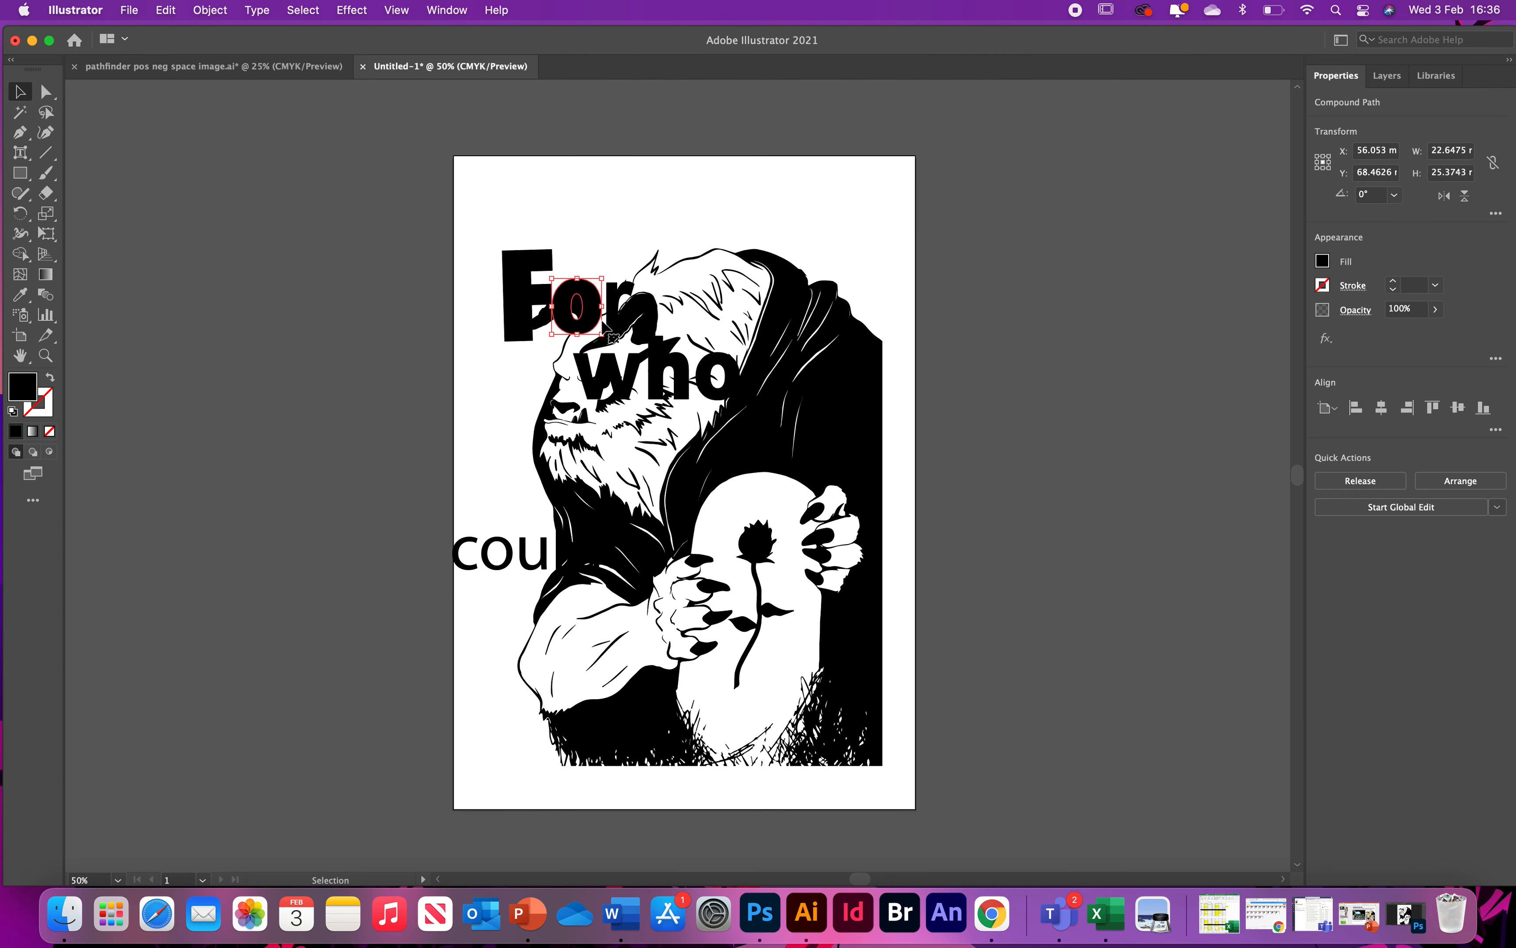
left_click(468, 237)
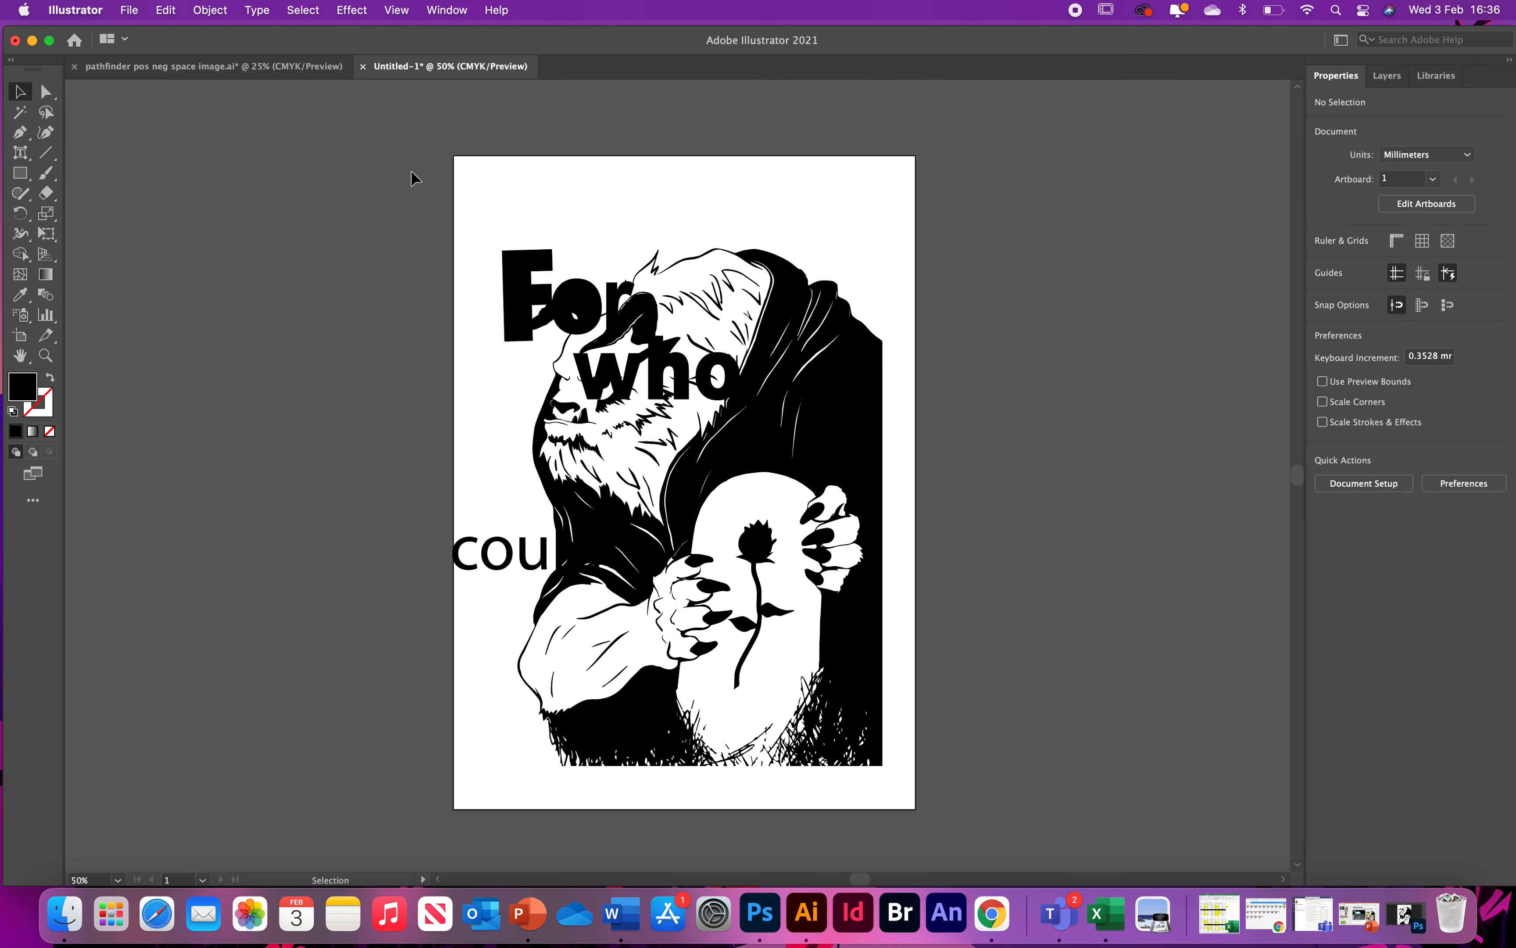
- Select the beast drawing together with all the words, and open the Pathfinder panel beside the artboard
left_click_drag(453, 197, 529, 484)
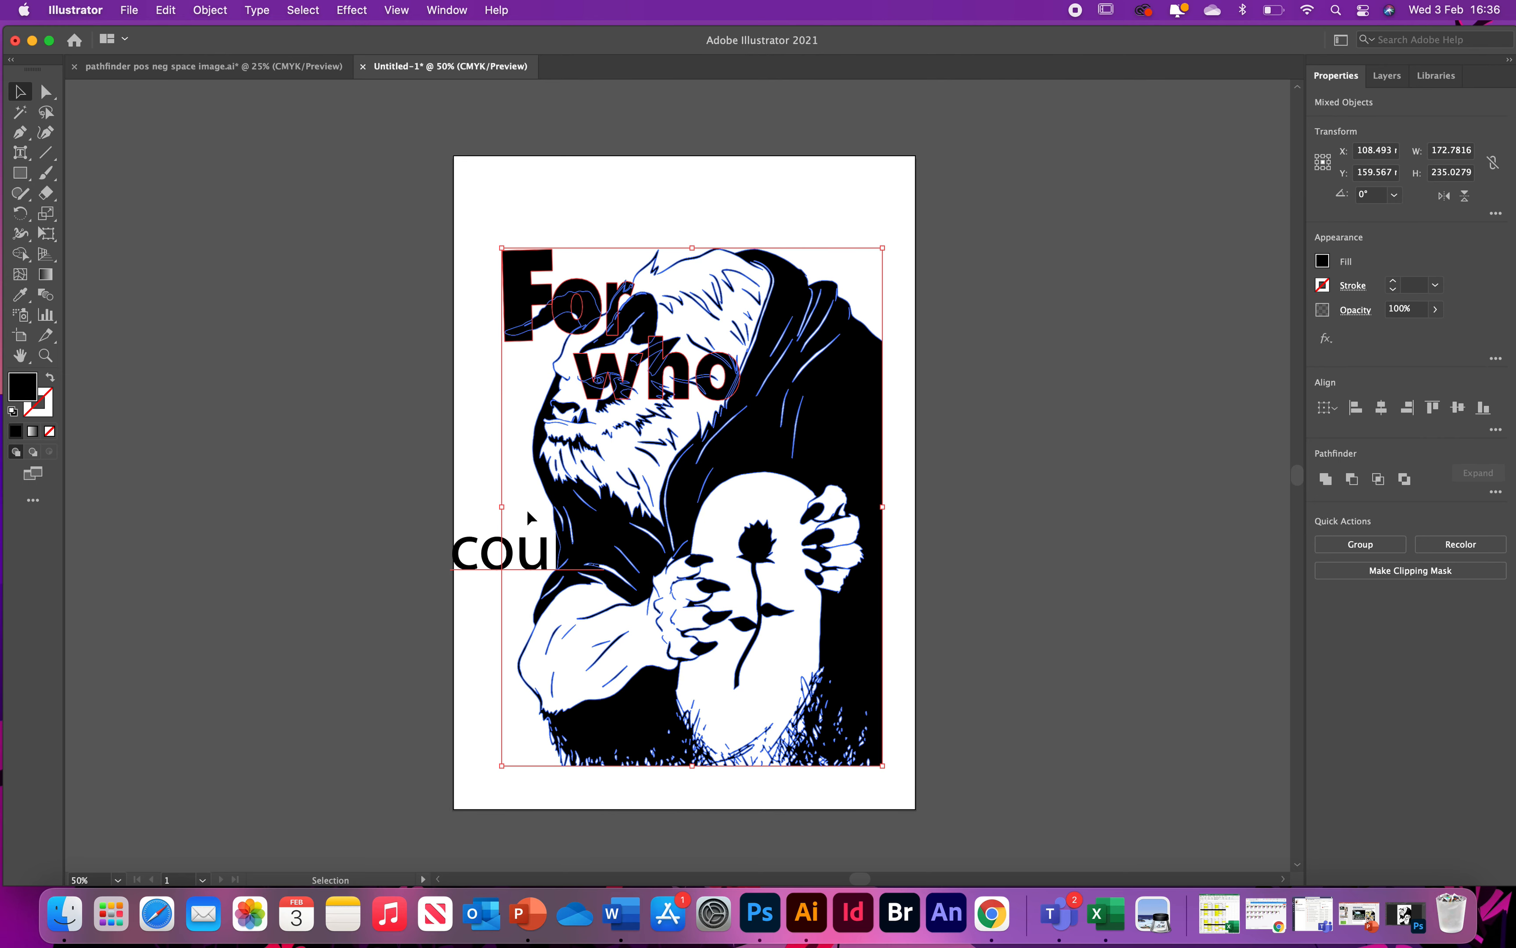
left_click(455, 228)
left_click_drag(419, 205, 916, 794)
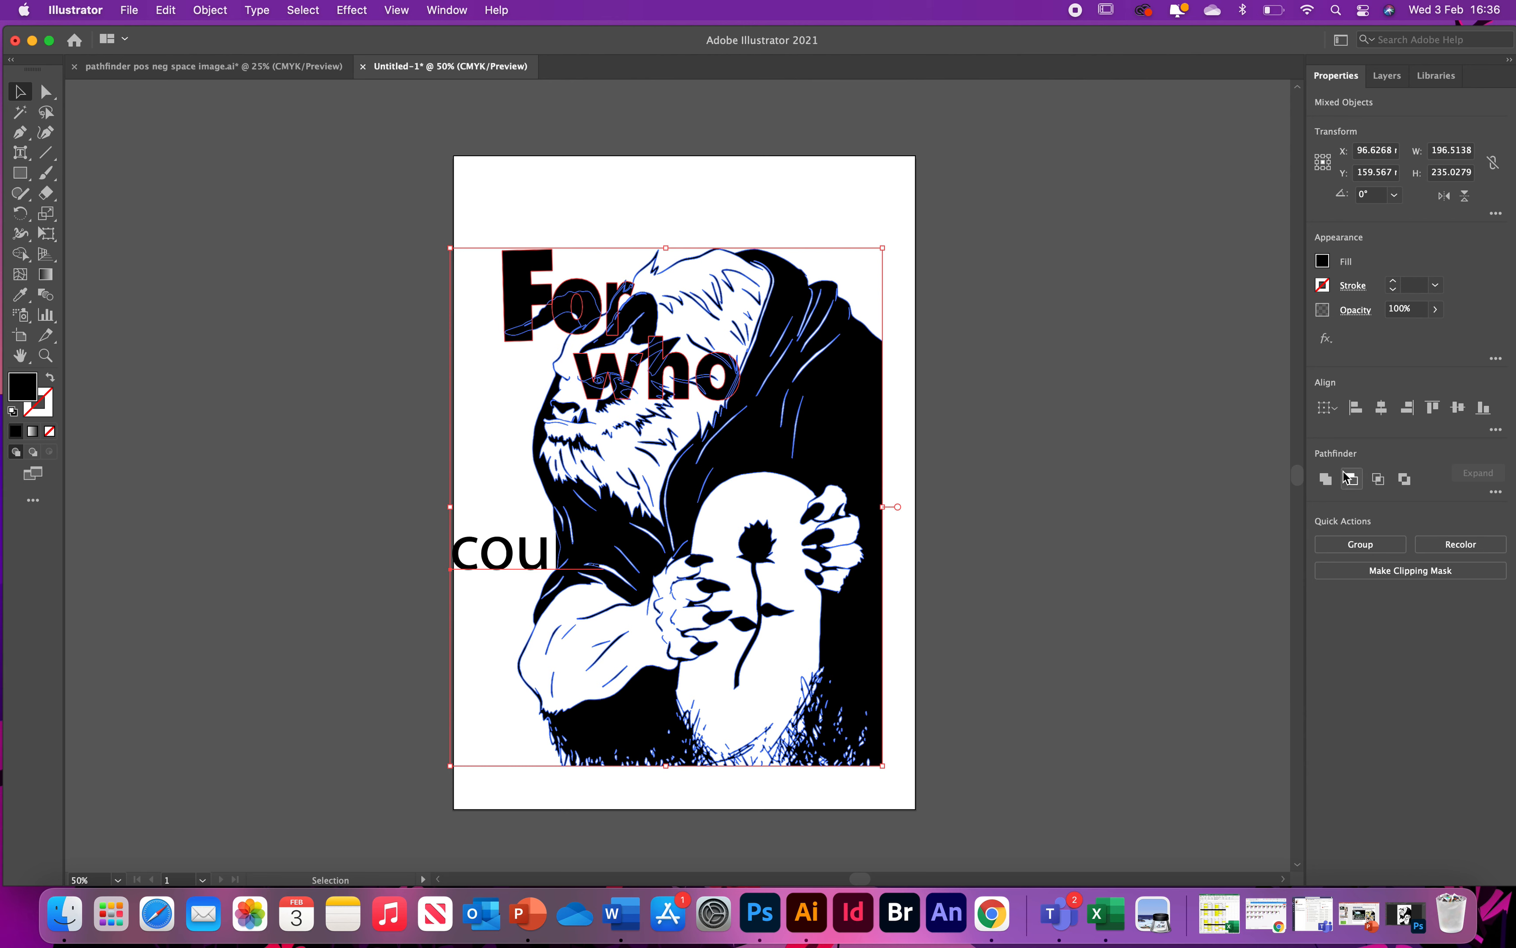
left_click(445, 11)
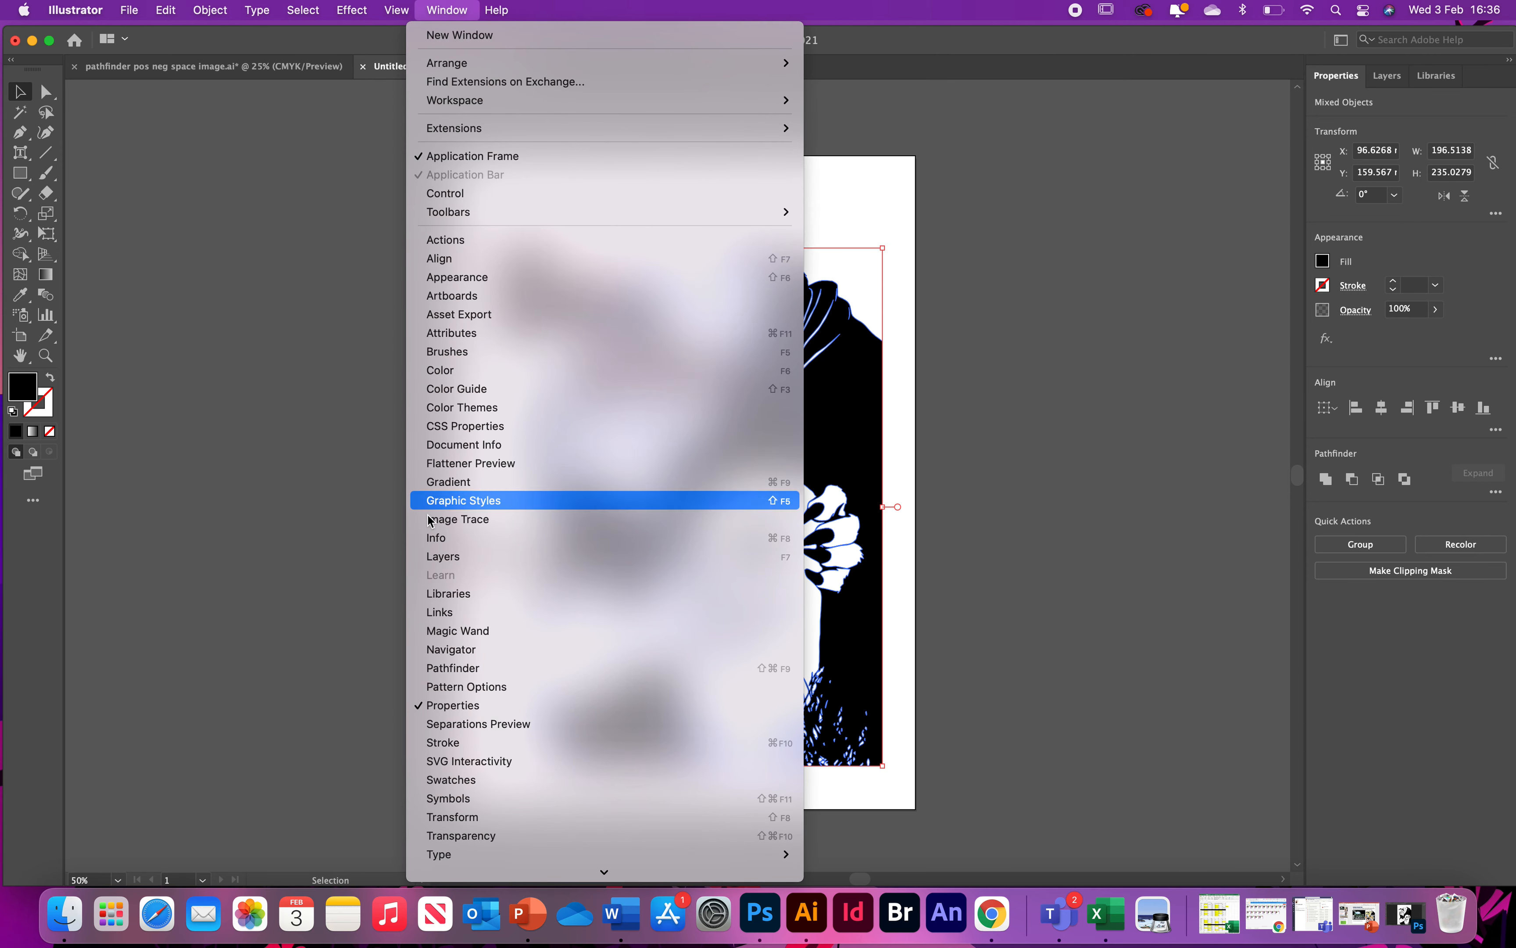
left_click(439, 668)
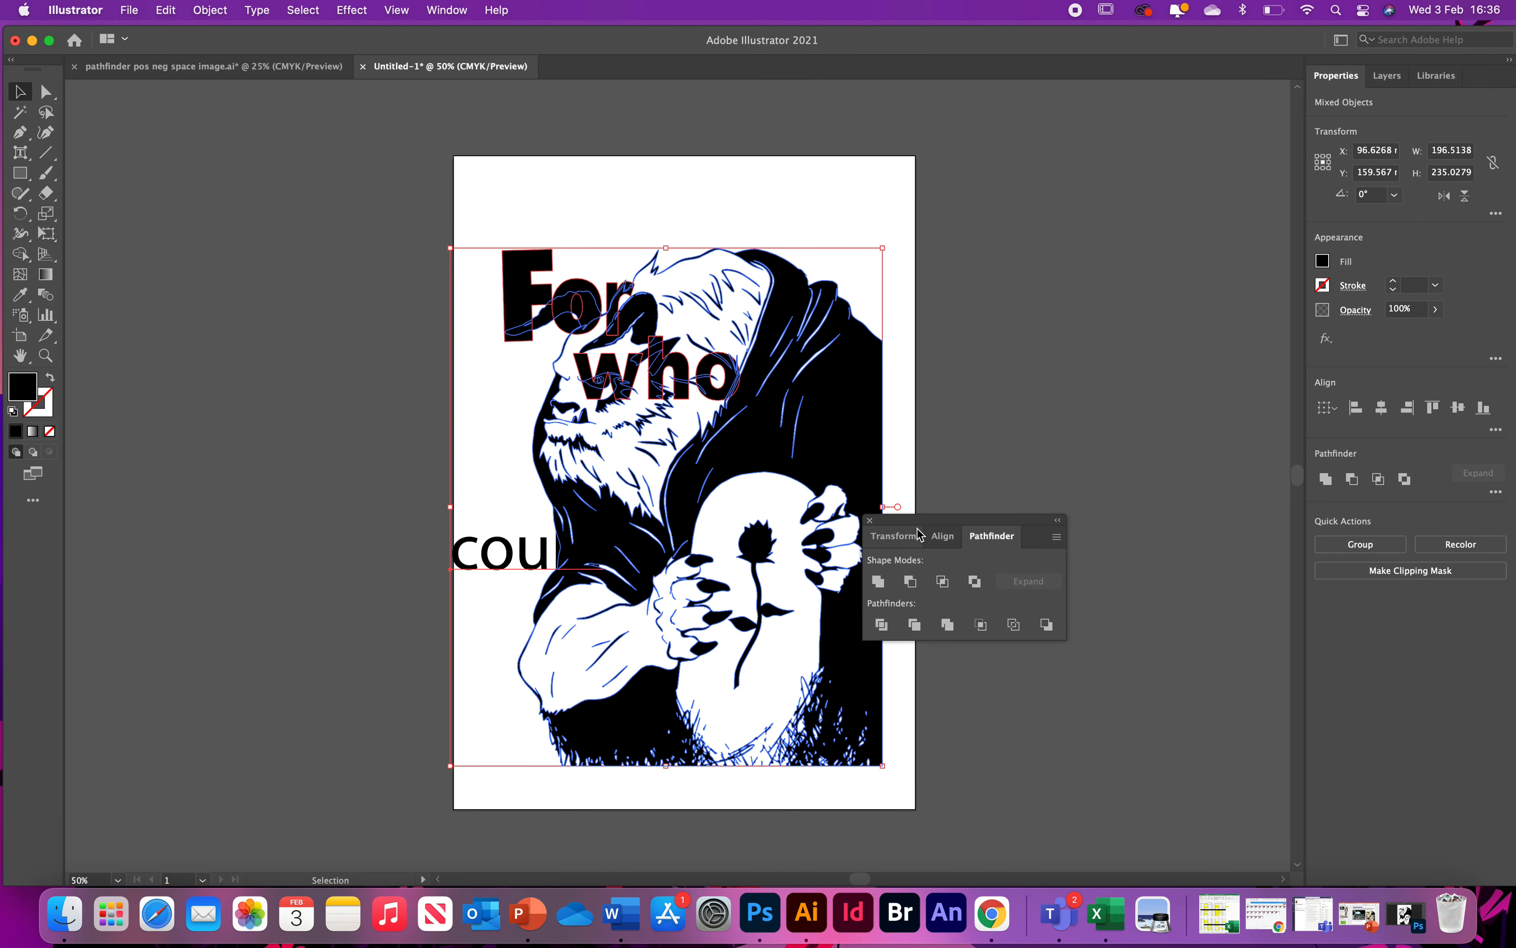
left_click_drag(915, 523, 1033, 304)
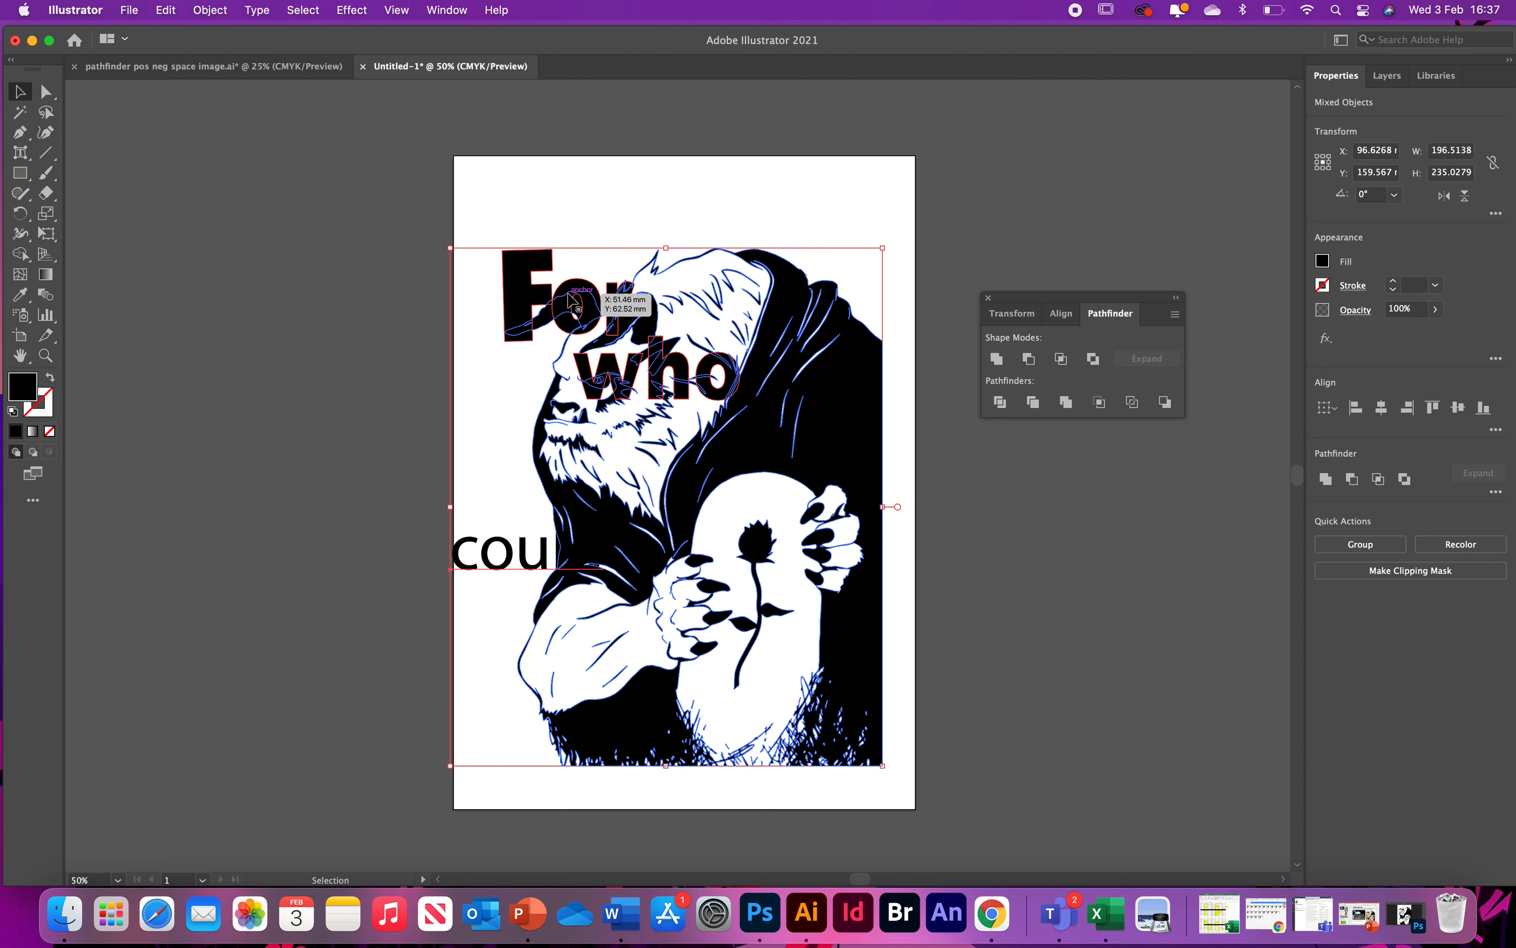
- Try the Exclude shape mode on the drawing and all the words, and undo it
left_click(1097, 360)
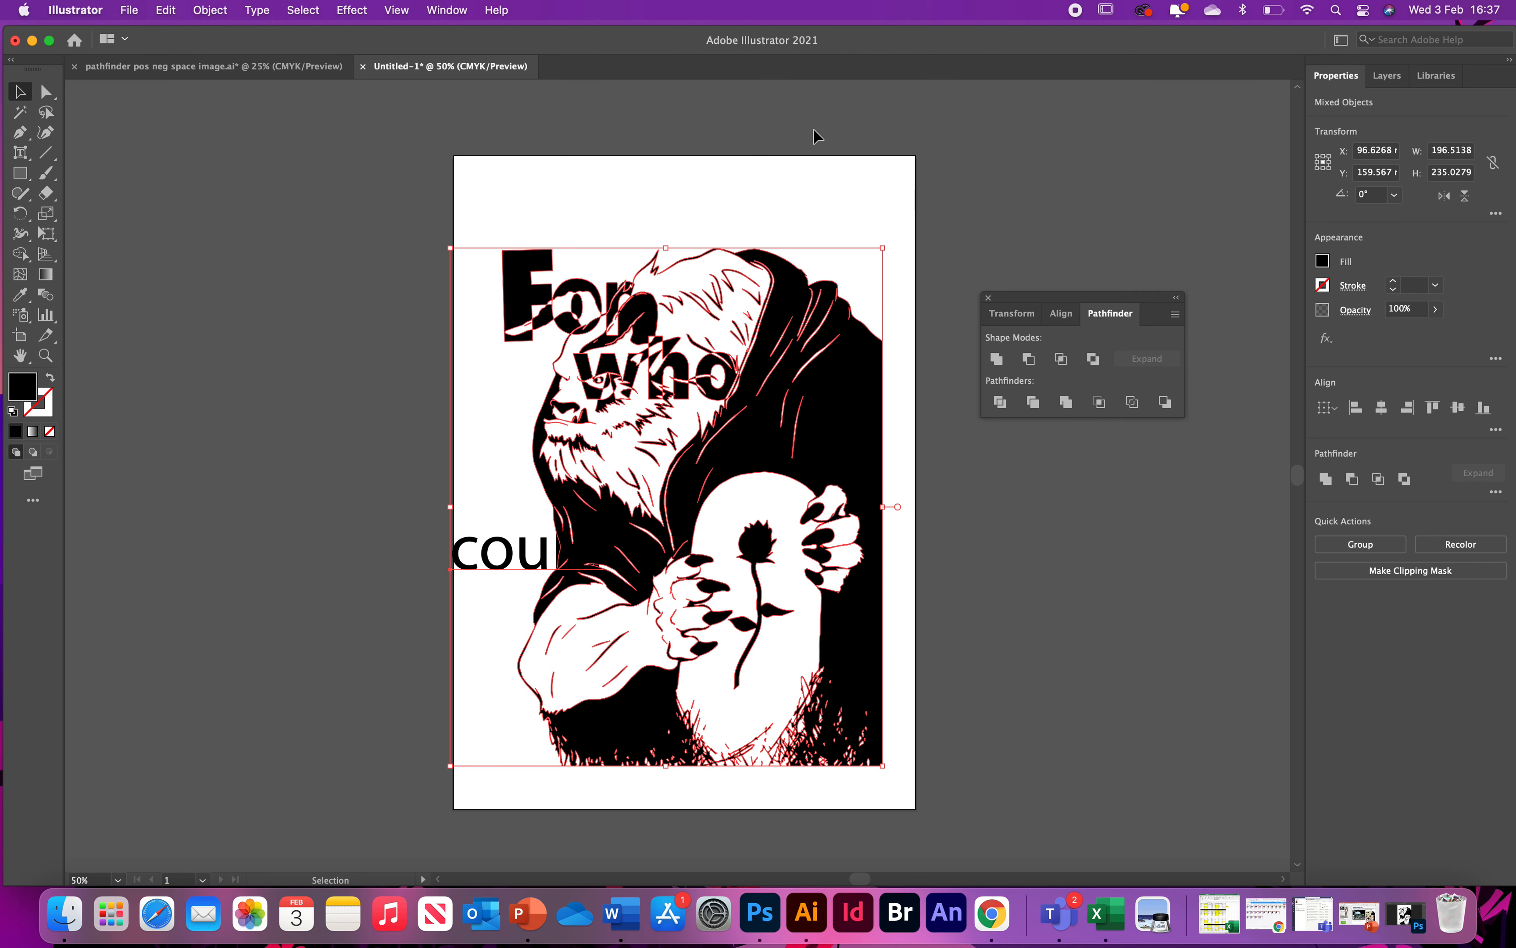
left_click(702, 200)
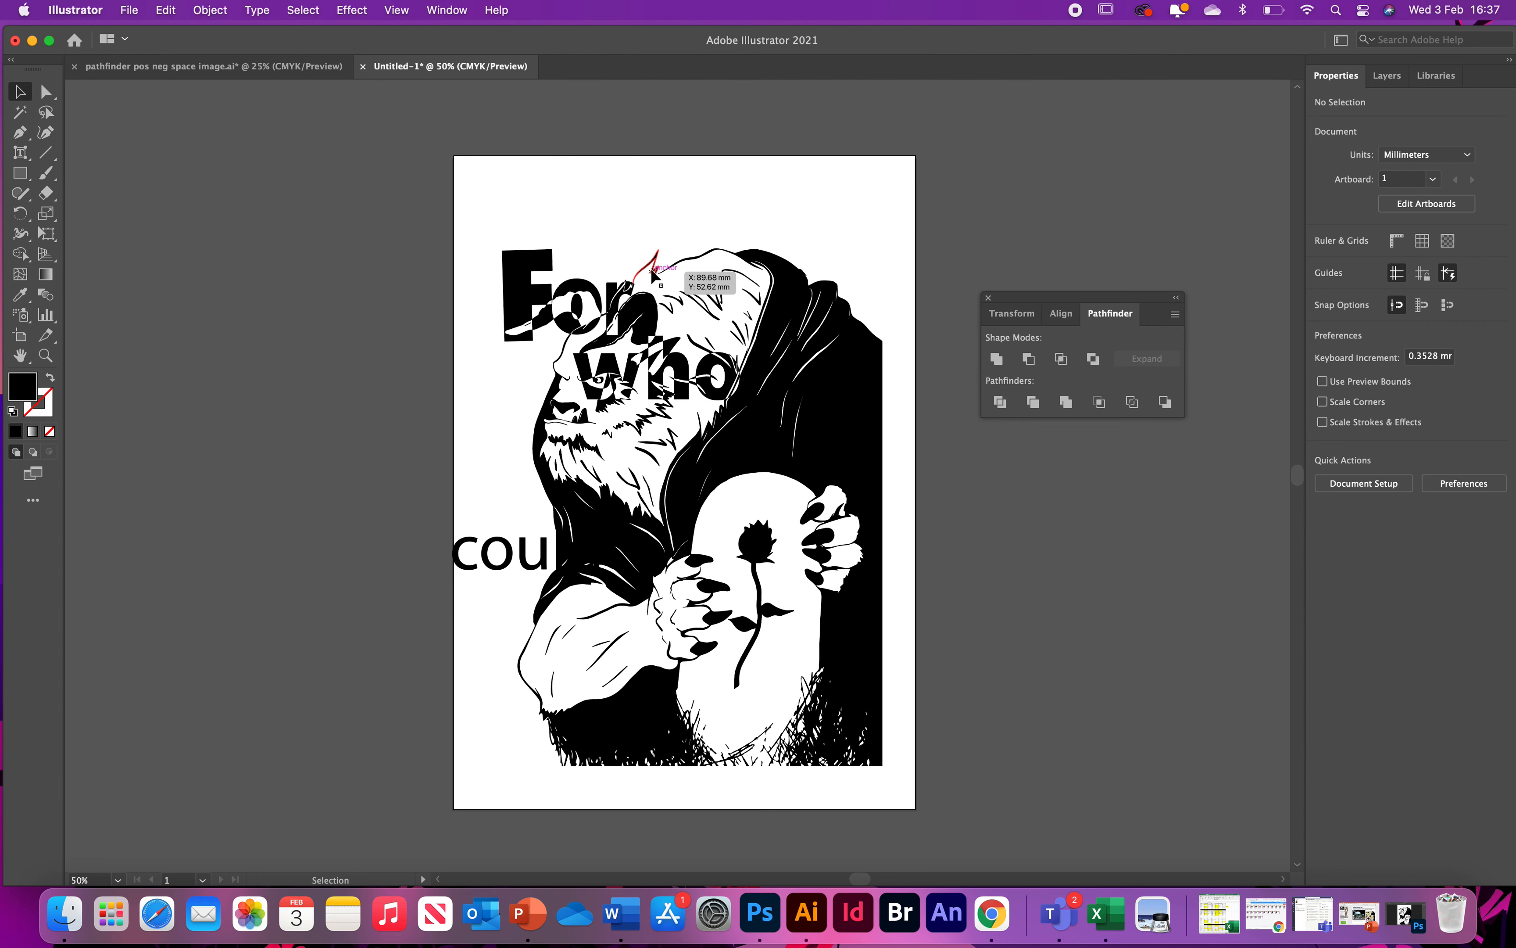
key("super+a")
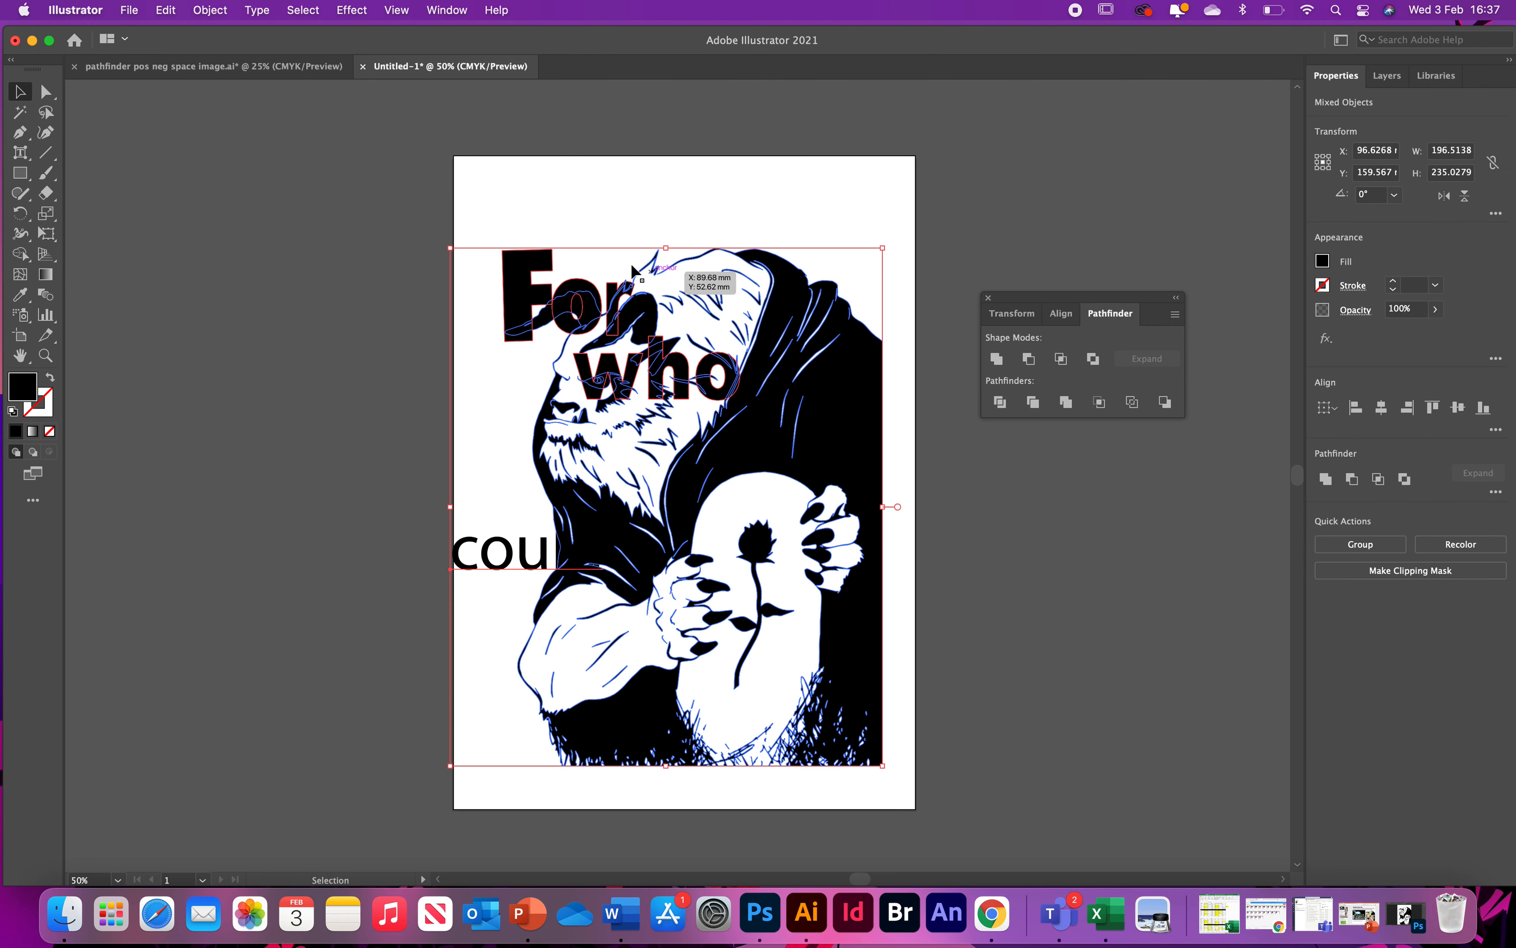
left_click(517, 202)
- Move "who" down and to the right so it overlaps the dark cloak, and shift "could" slightly right into the artboard
left_click(589, 387)
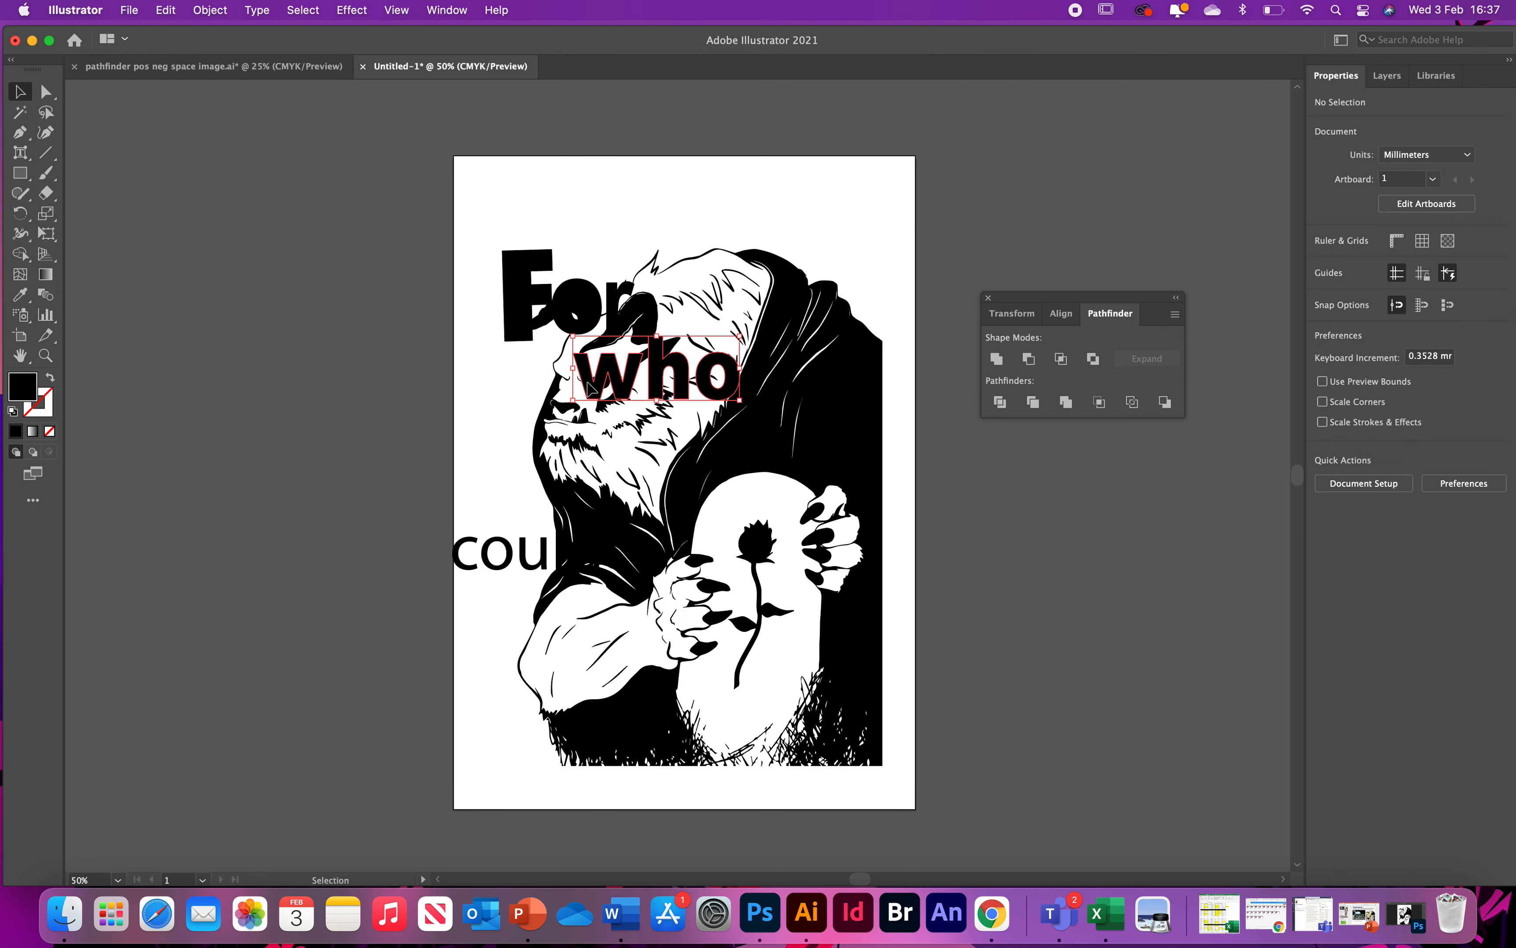
left_click_drag(588, 387, 641, 398)
left_click_drag(429, 178, 975, 818)
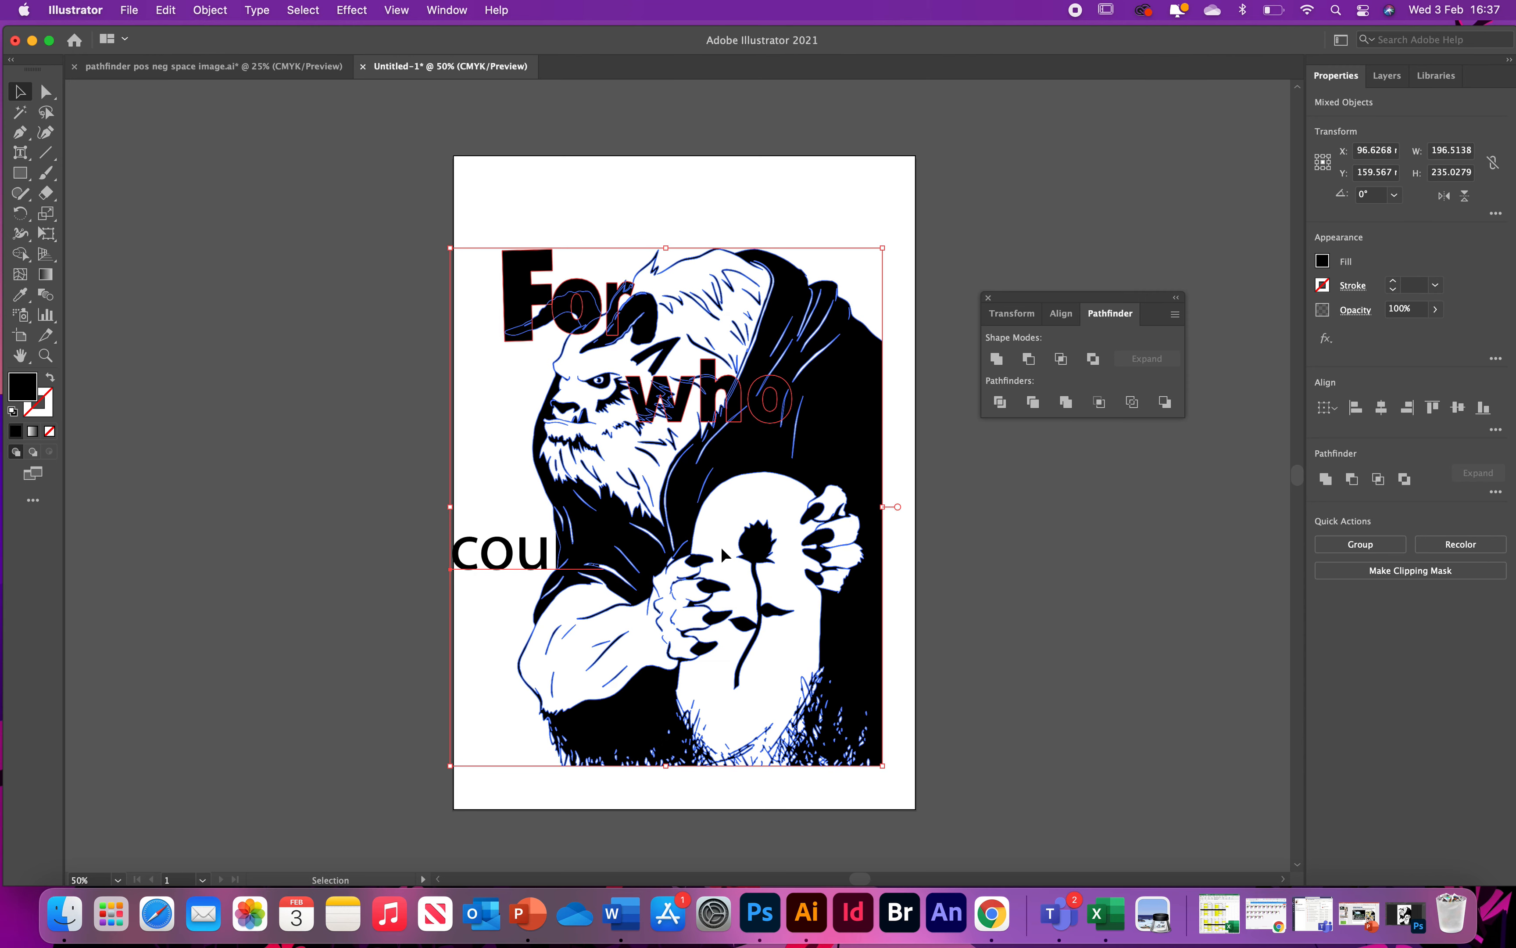
left_click(394, 536)
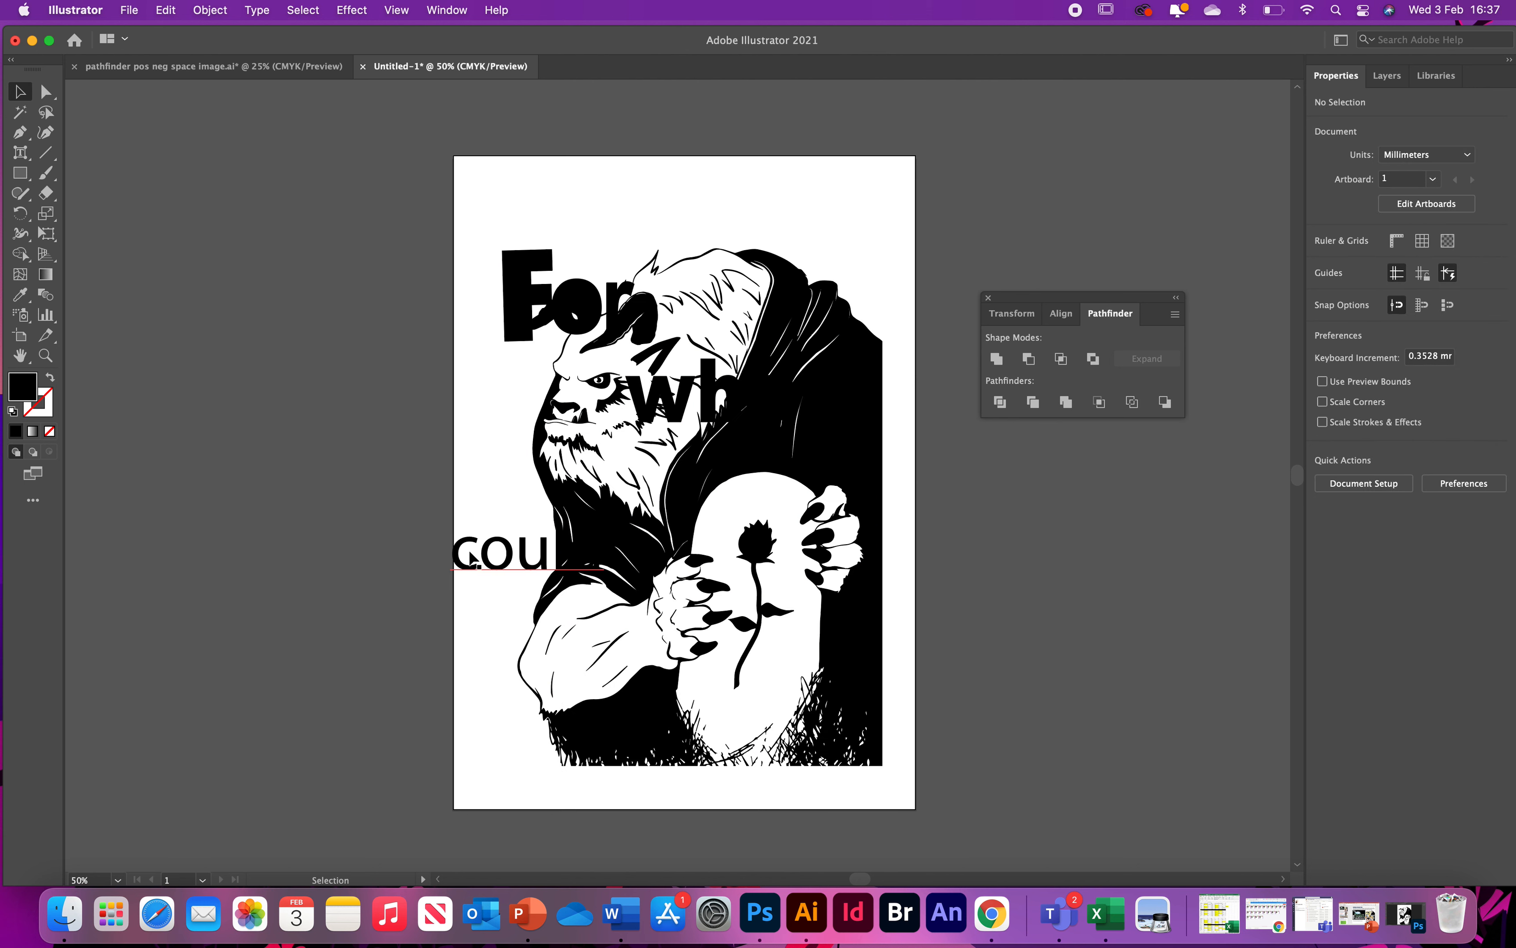
mouse_move(494, 572)
left_mouse_down()
mouse_move(544, 544)
mouse_move(534, 534)
mouse_move(545, 555)
mouse_move(517, 574)
left_mouse_up()
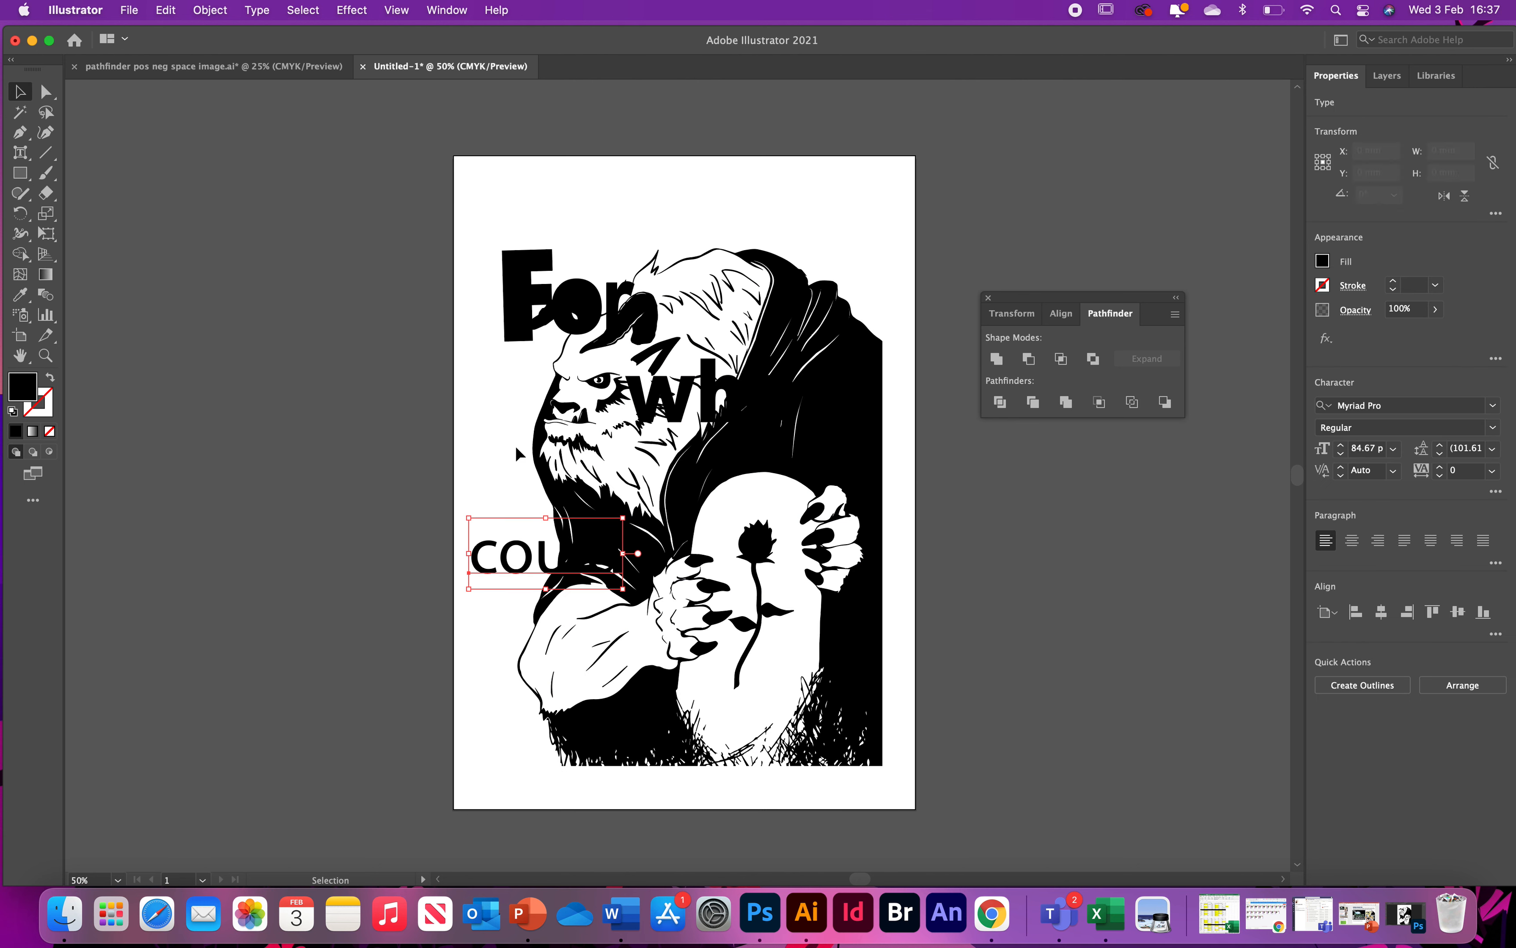
- Try Exclude on the rearranged words and drawing, move the live text "could" upward, and undo both changes
left_click(525, 326)
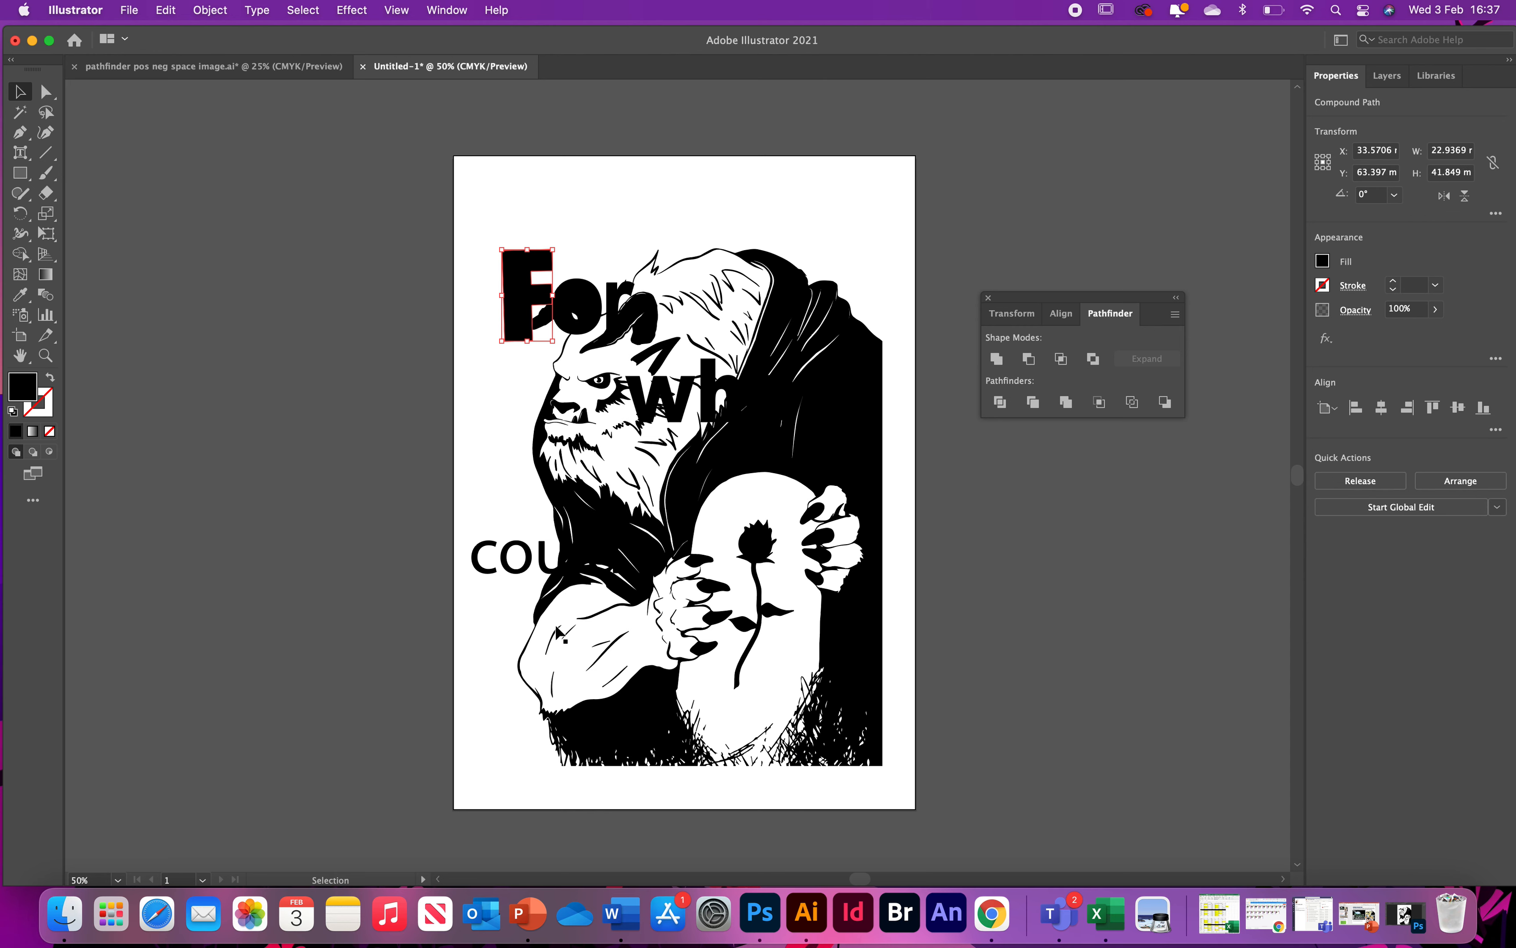
left_click_drag(427, 190, 912, 785)
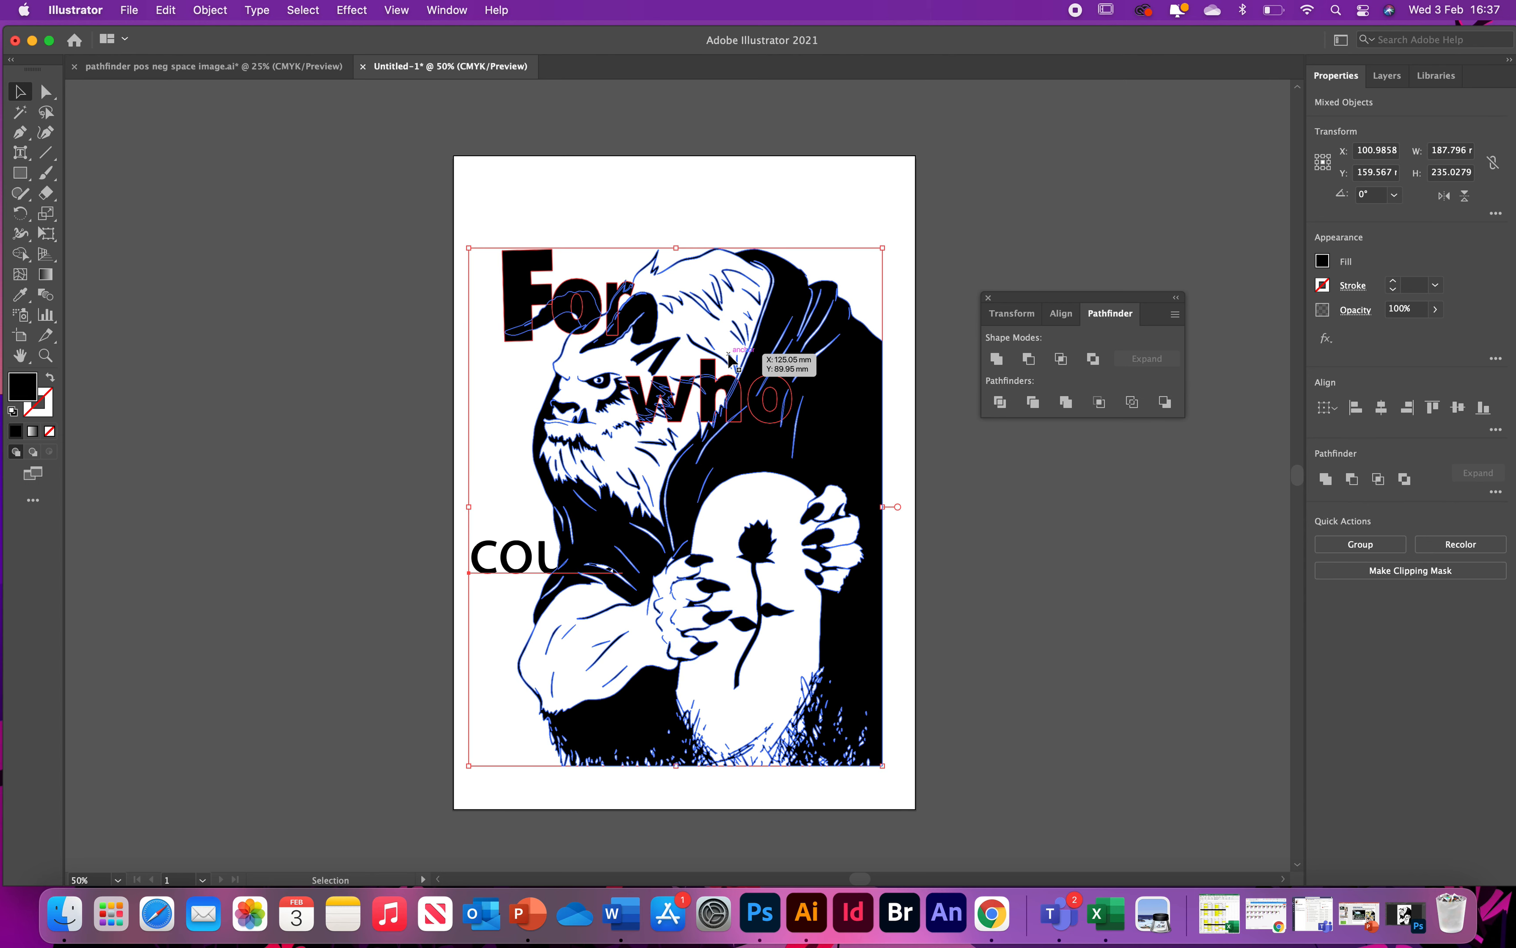
left_click(1094, 359)
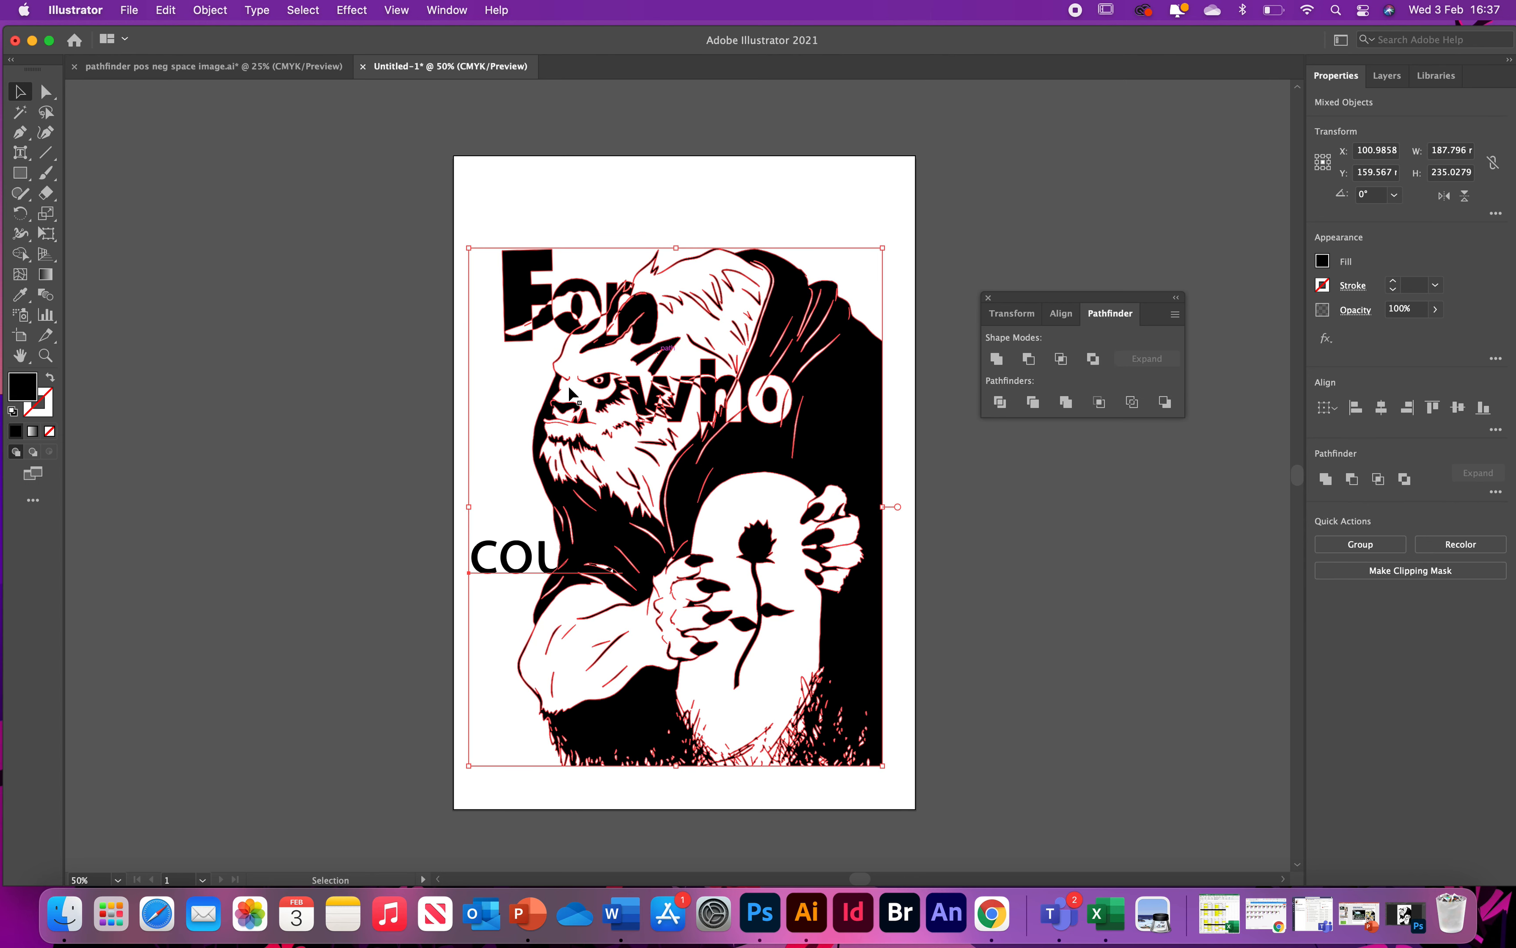
left_click(412, 379)
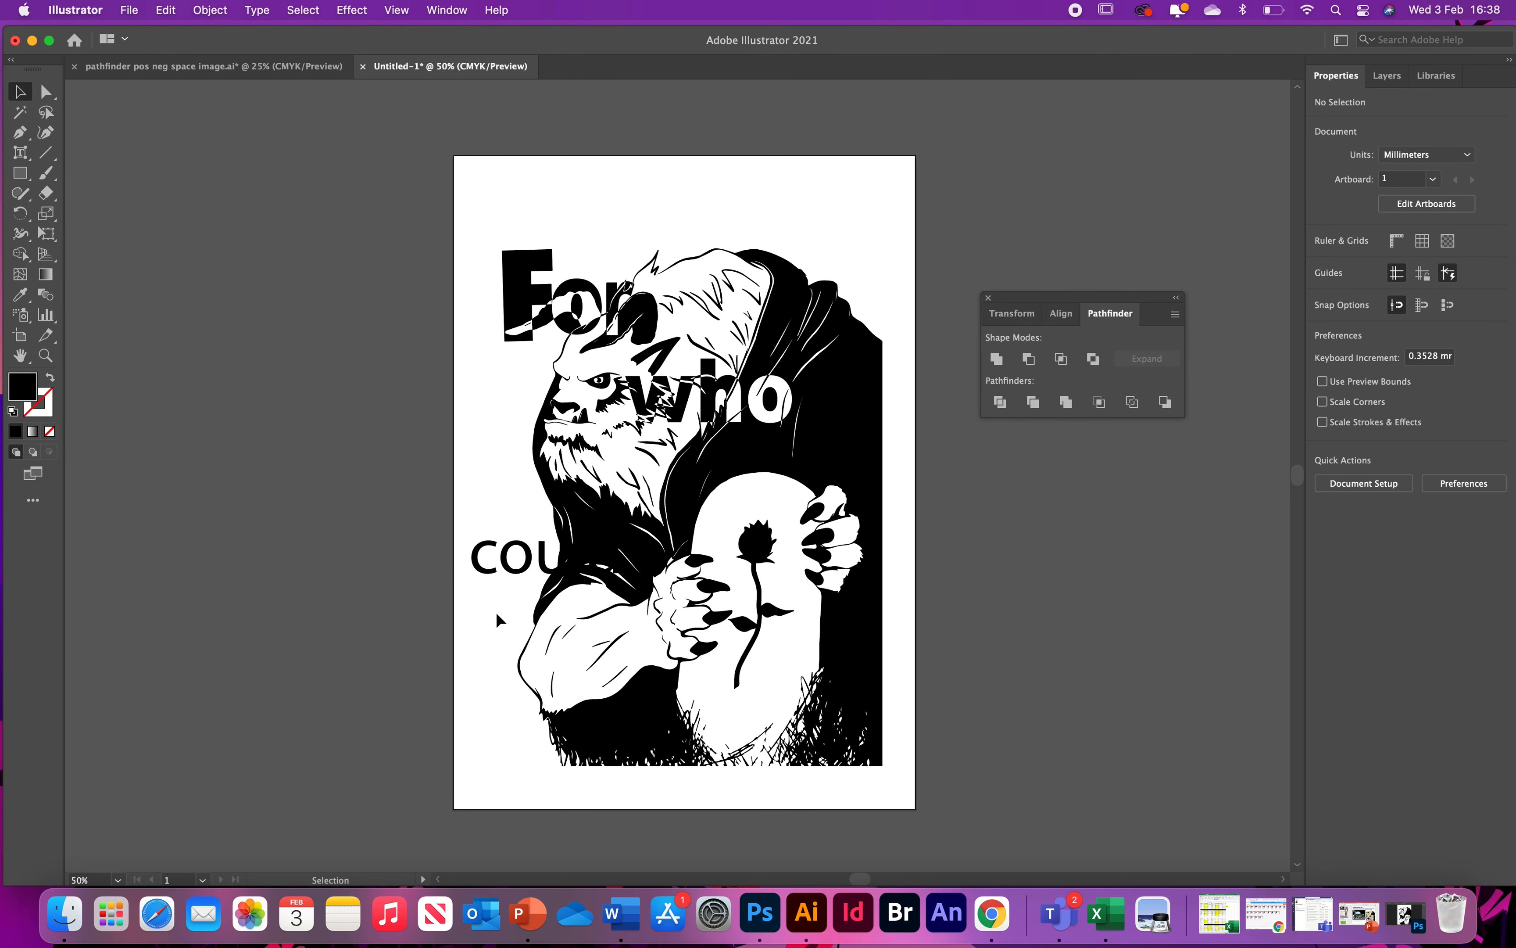
left_click_drag(488, 567, 495, 478)
key("super+z")
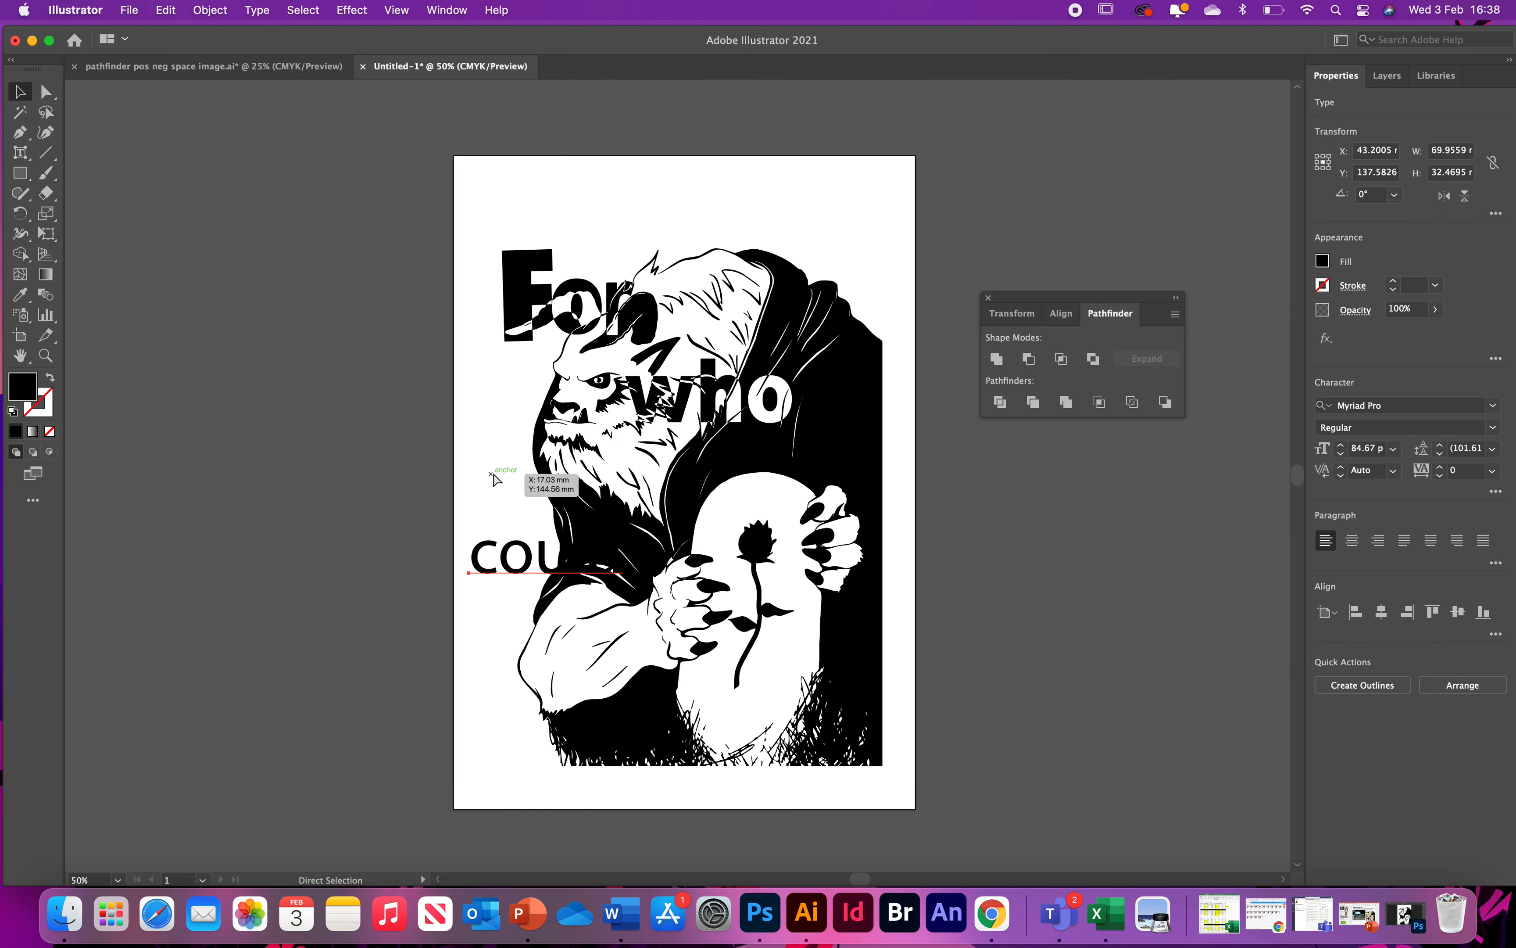
key("super+a")
left_click(411, 457)
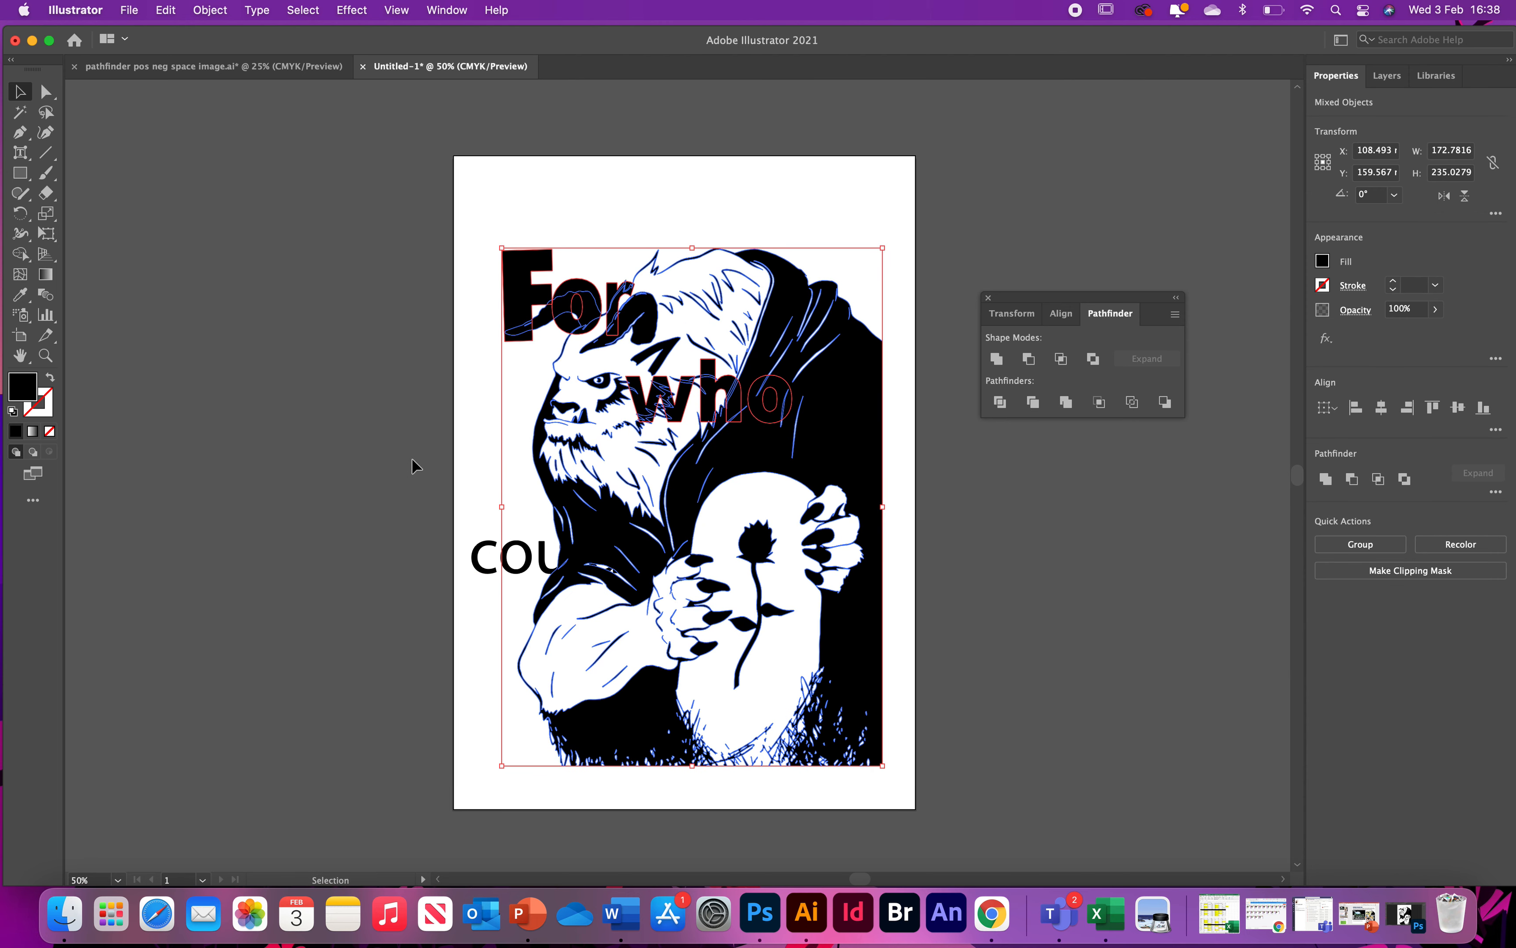
- Move "could" up over the beast's chin below "who", enlarge it to about 114 pt and set it in Arial Black
left_click_drag(482, 567, 487, 460)
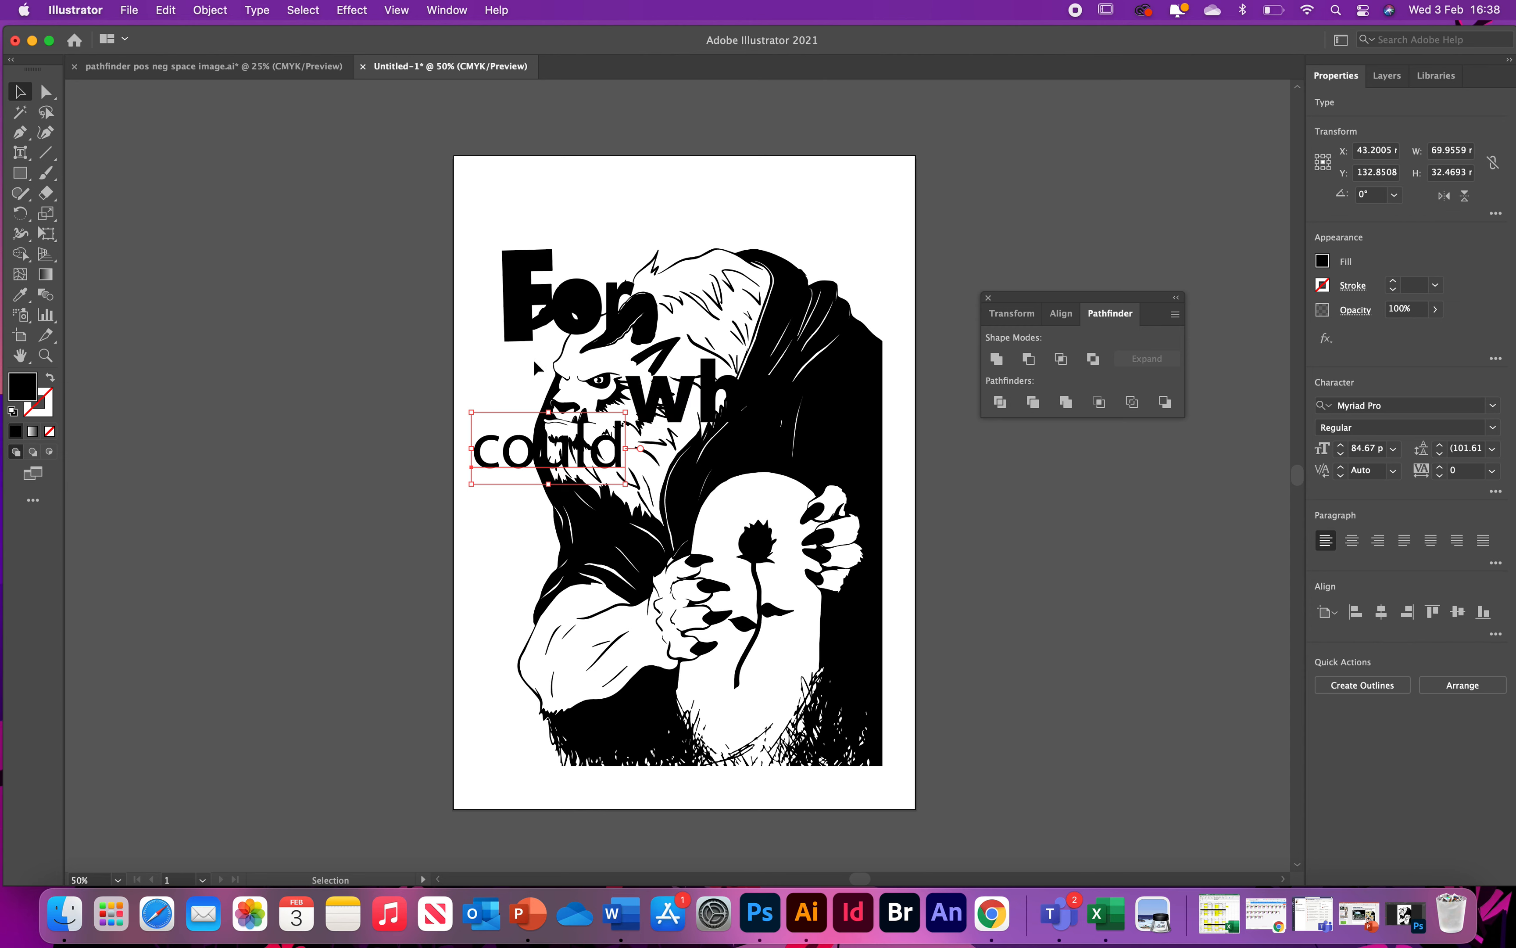
left_click_drag(626, 483, 660, 508)
left_click(1494, 407)
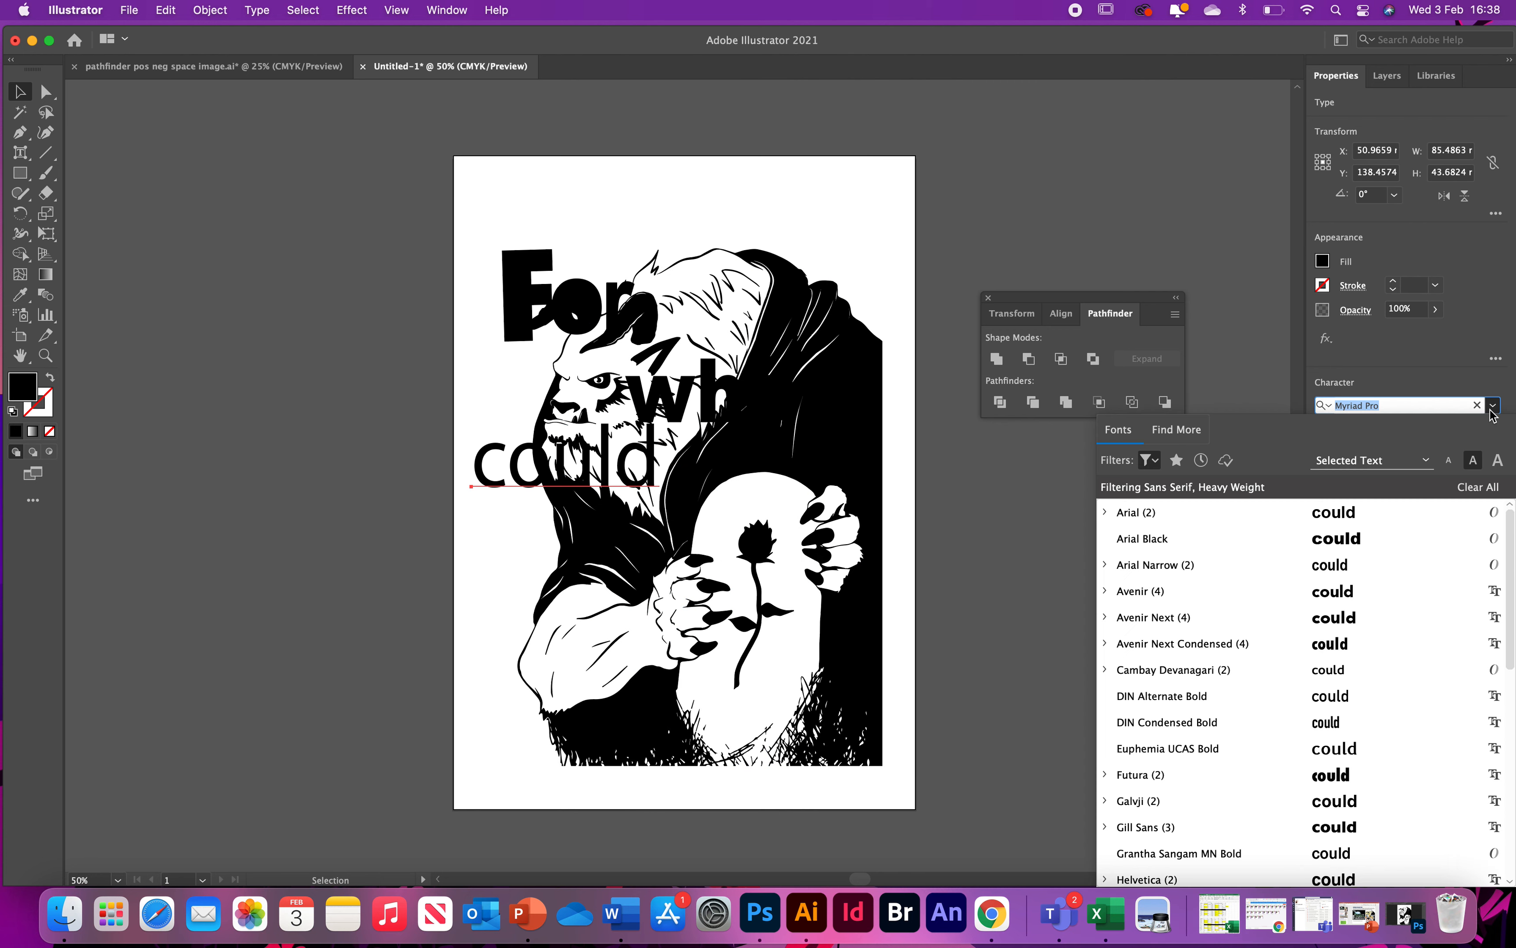
left_click(1254, 535)
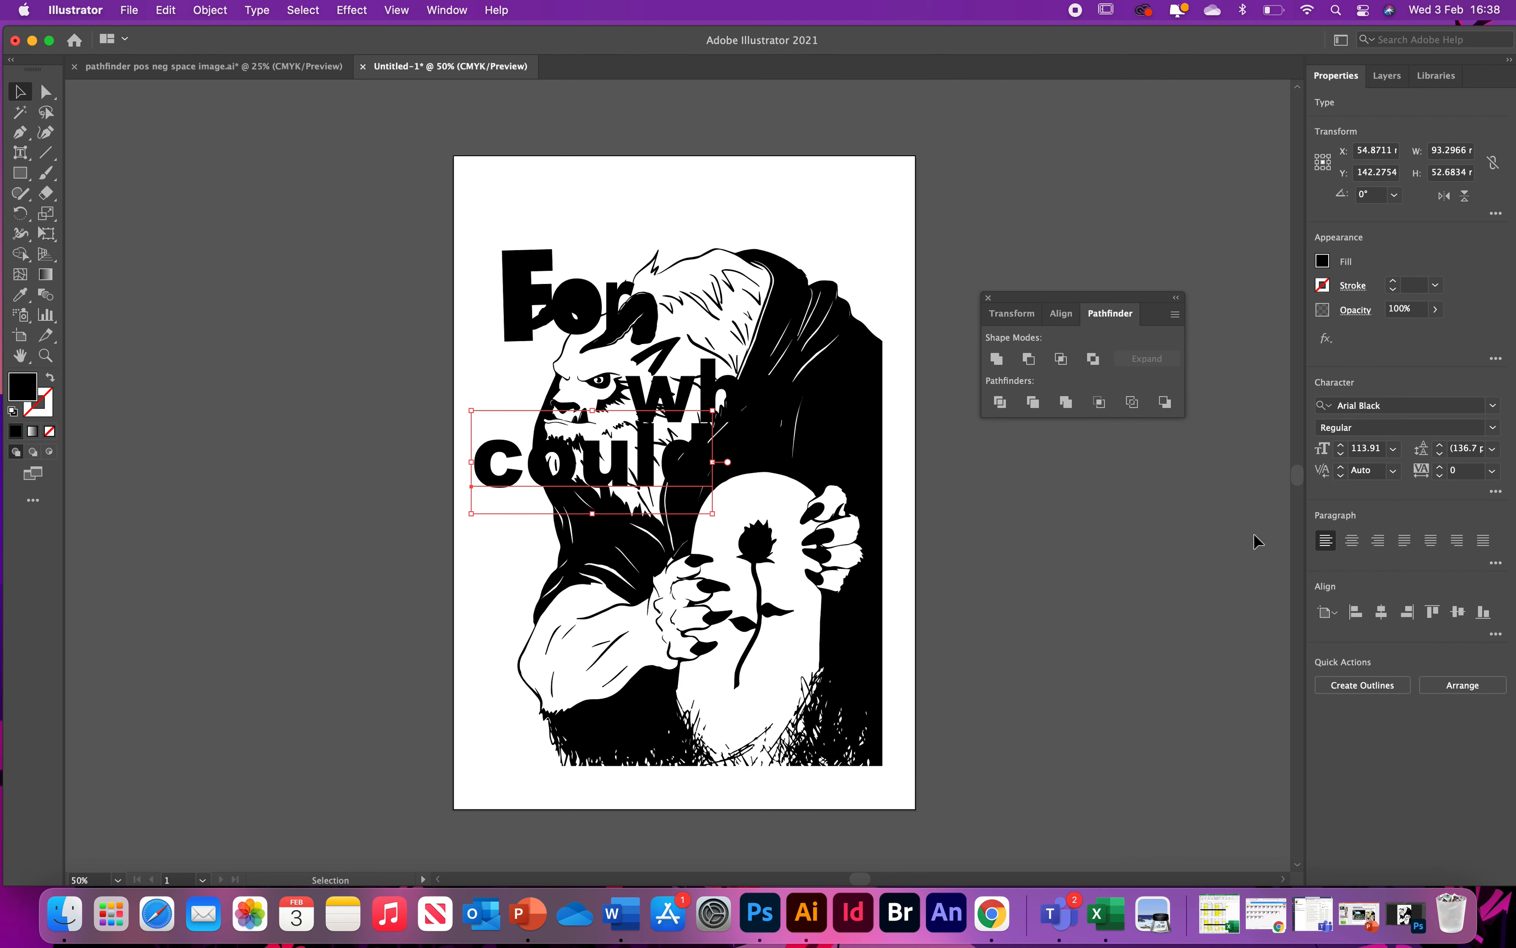
- Convert "could" to outlines, lower it slightly and scale it down to about 90.5 mm wide
right_click(504, 451)
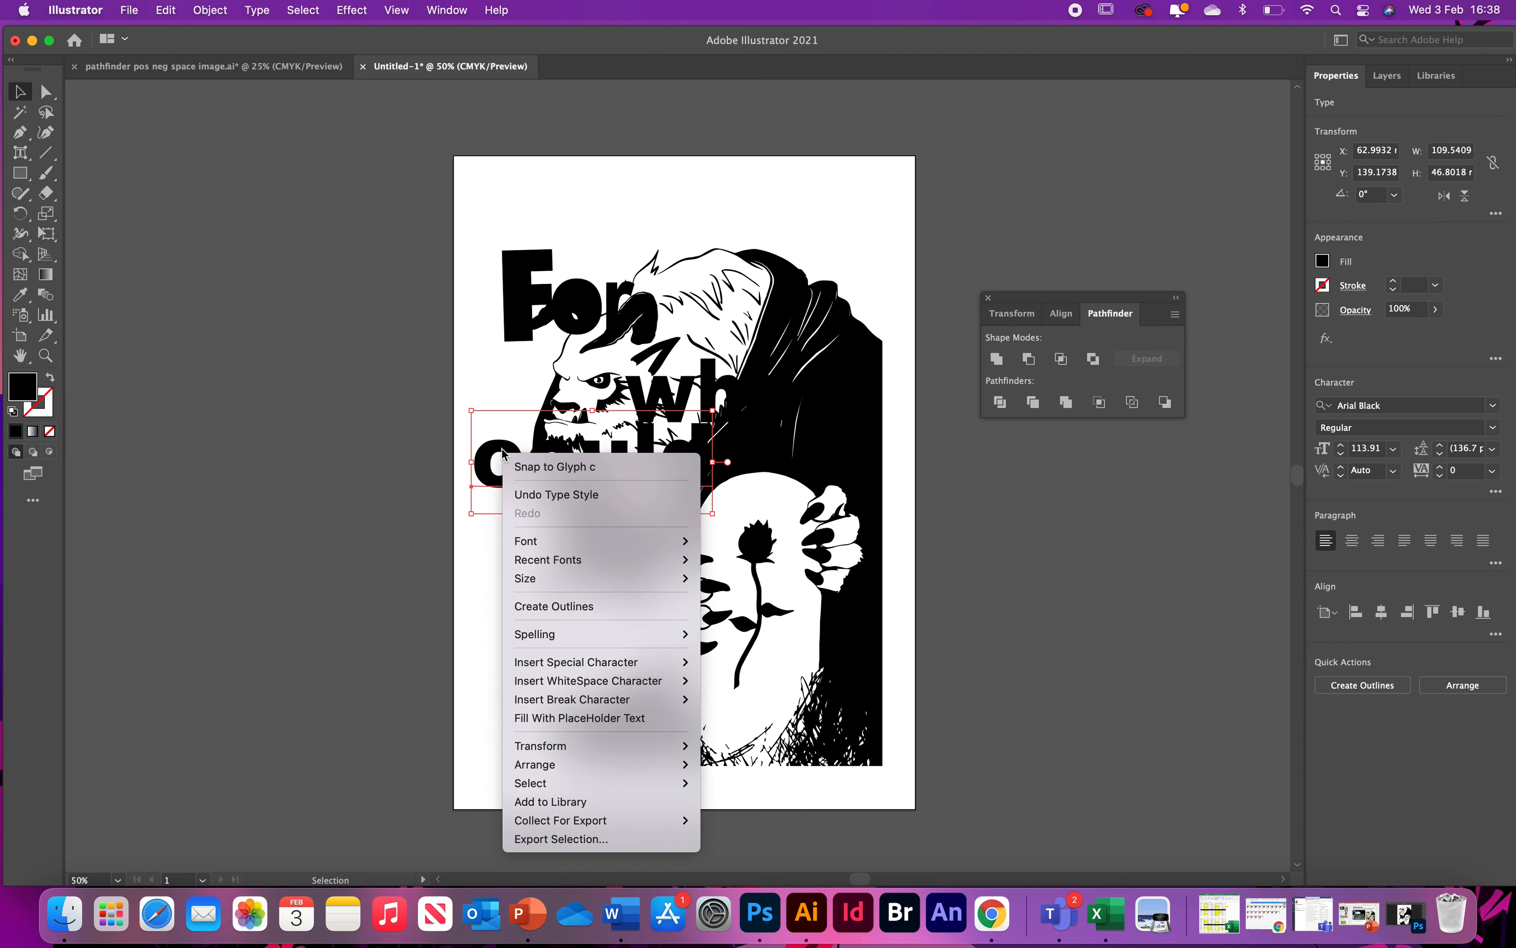
left_click(541, 608)
left_click_drag(549, 479, 549, 490)
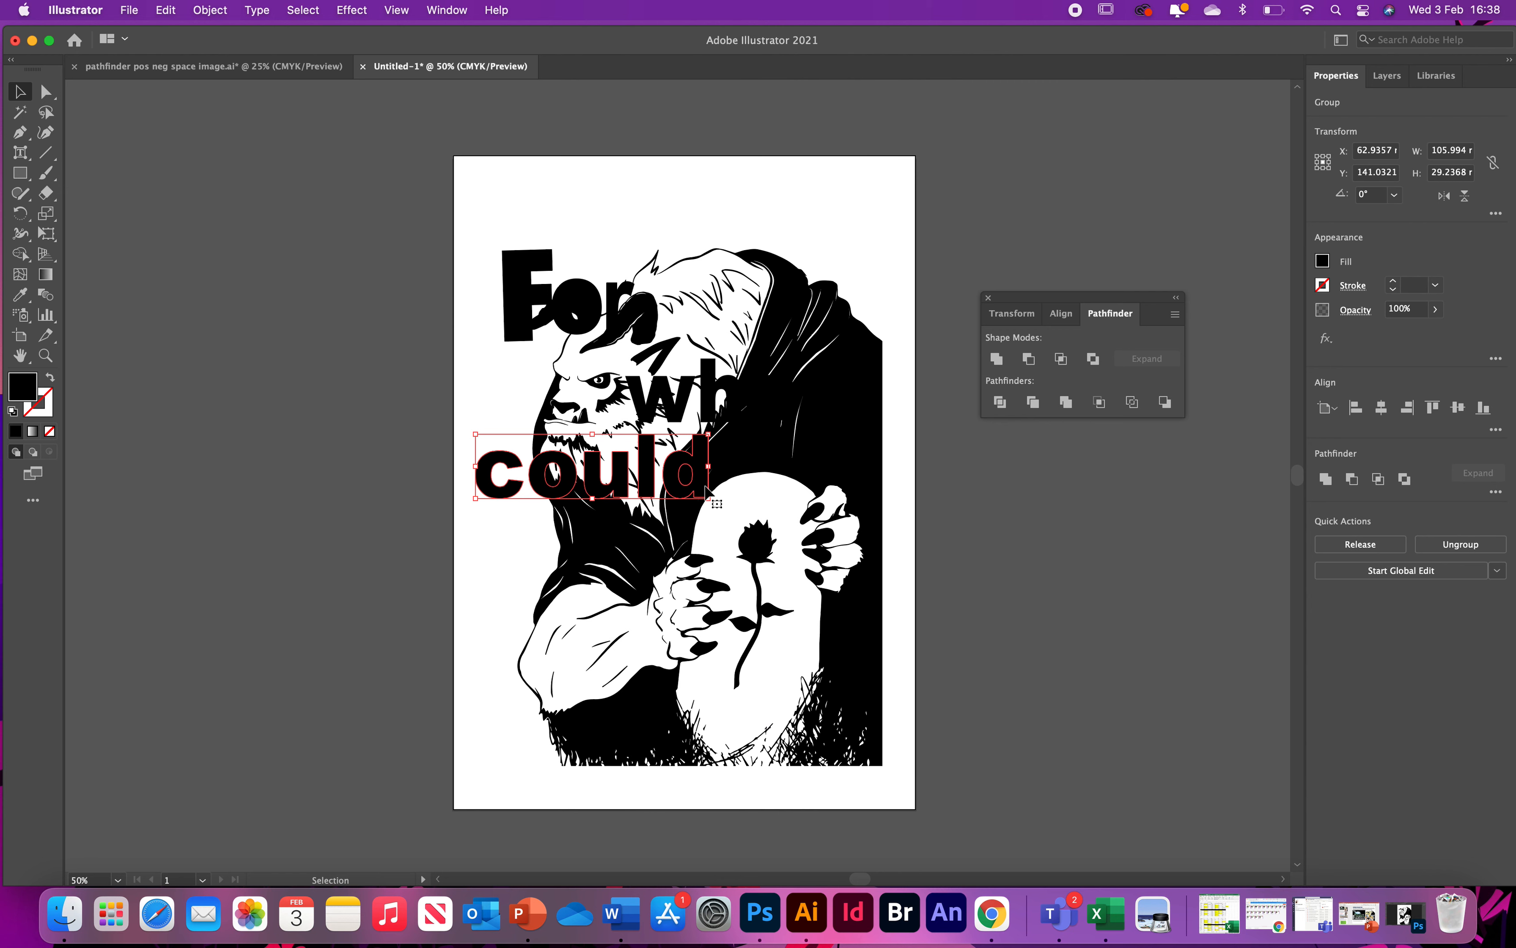
left_click_drag(707, 496, 675, 488)
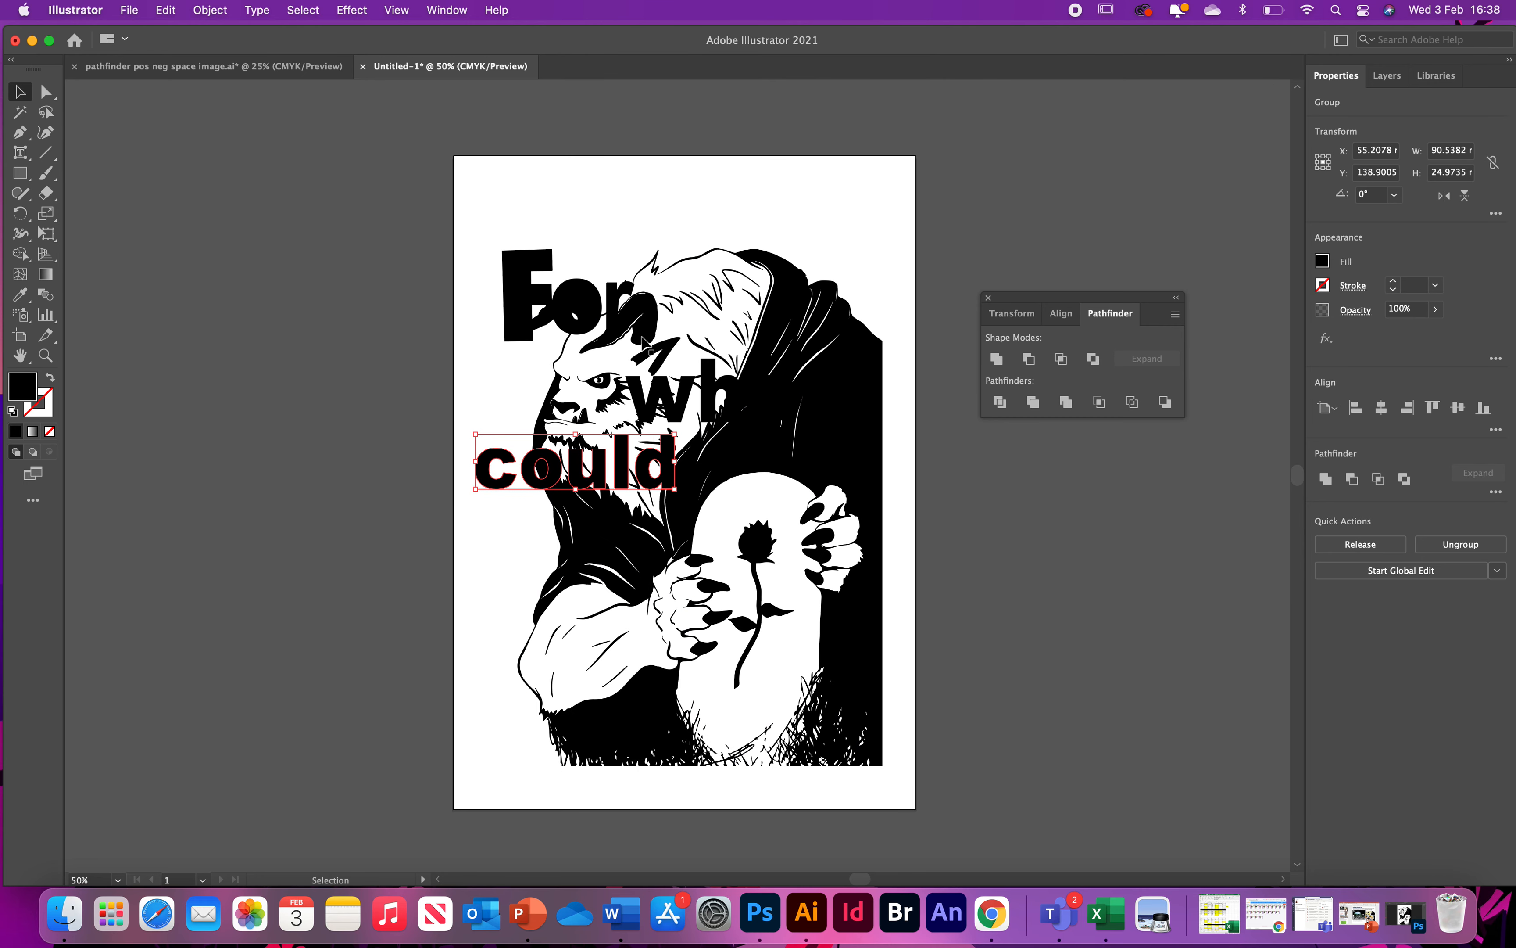
- Combine the drawing with "For", "who" and "could" using the Exclude shape mode, and ungroup the combined artwork
left_click_drag(404, 182, 945, 810)
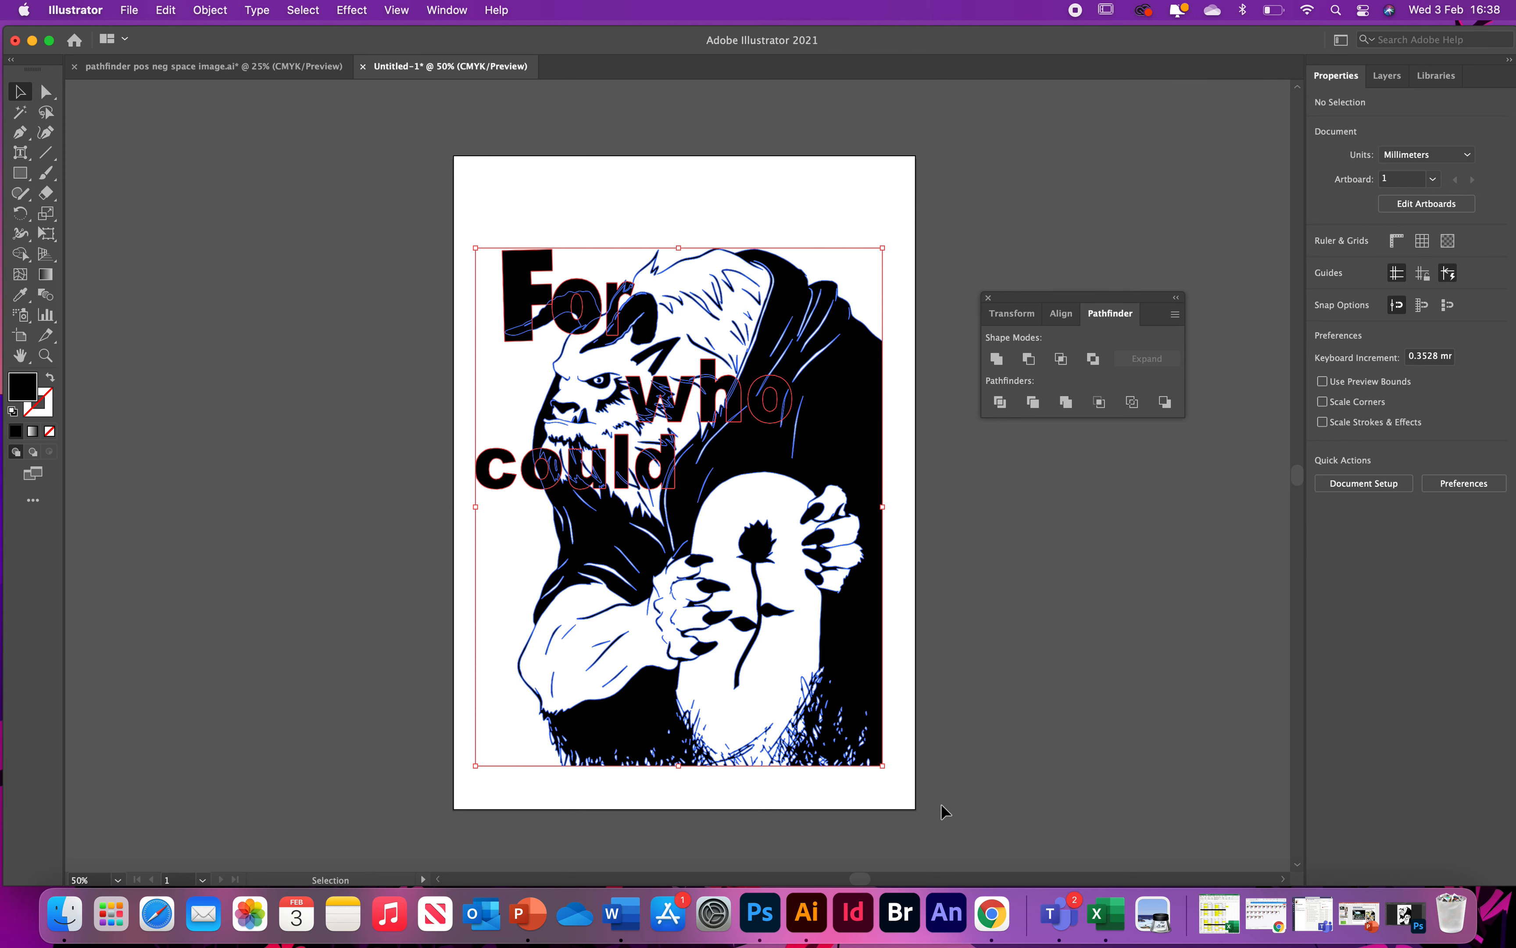
left_click(1094, 359)
left_click(1056, 525)
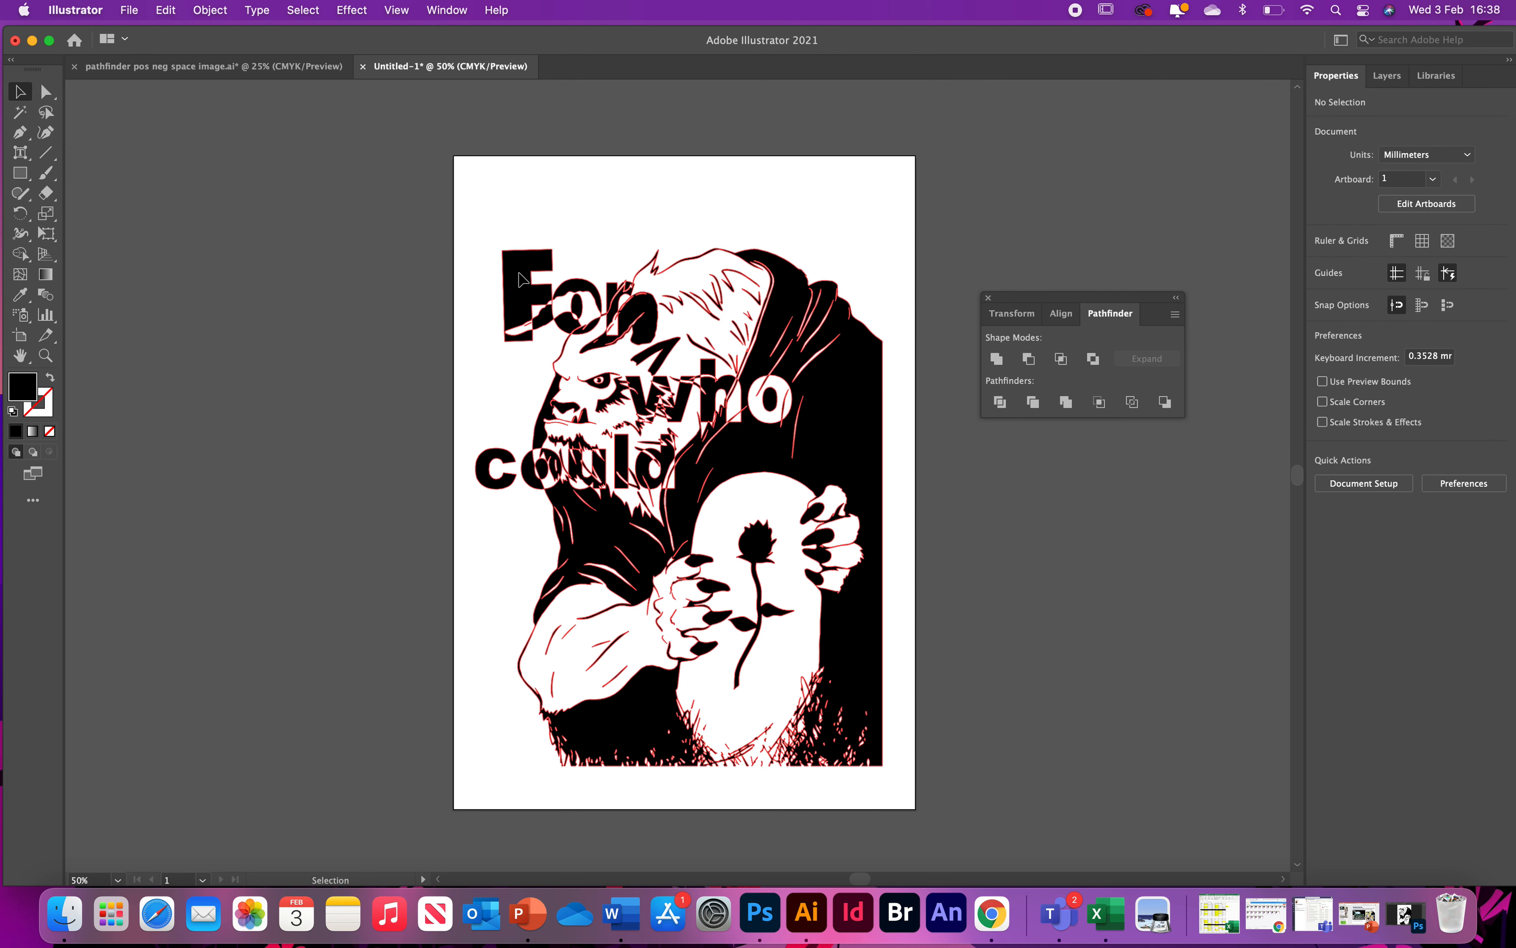
left_click(711, 338)
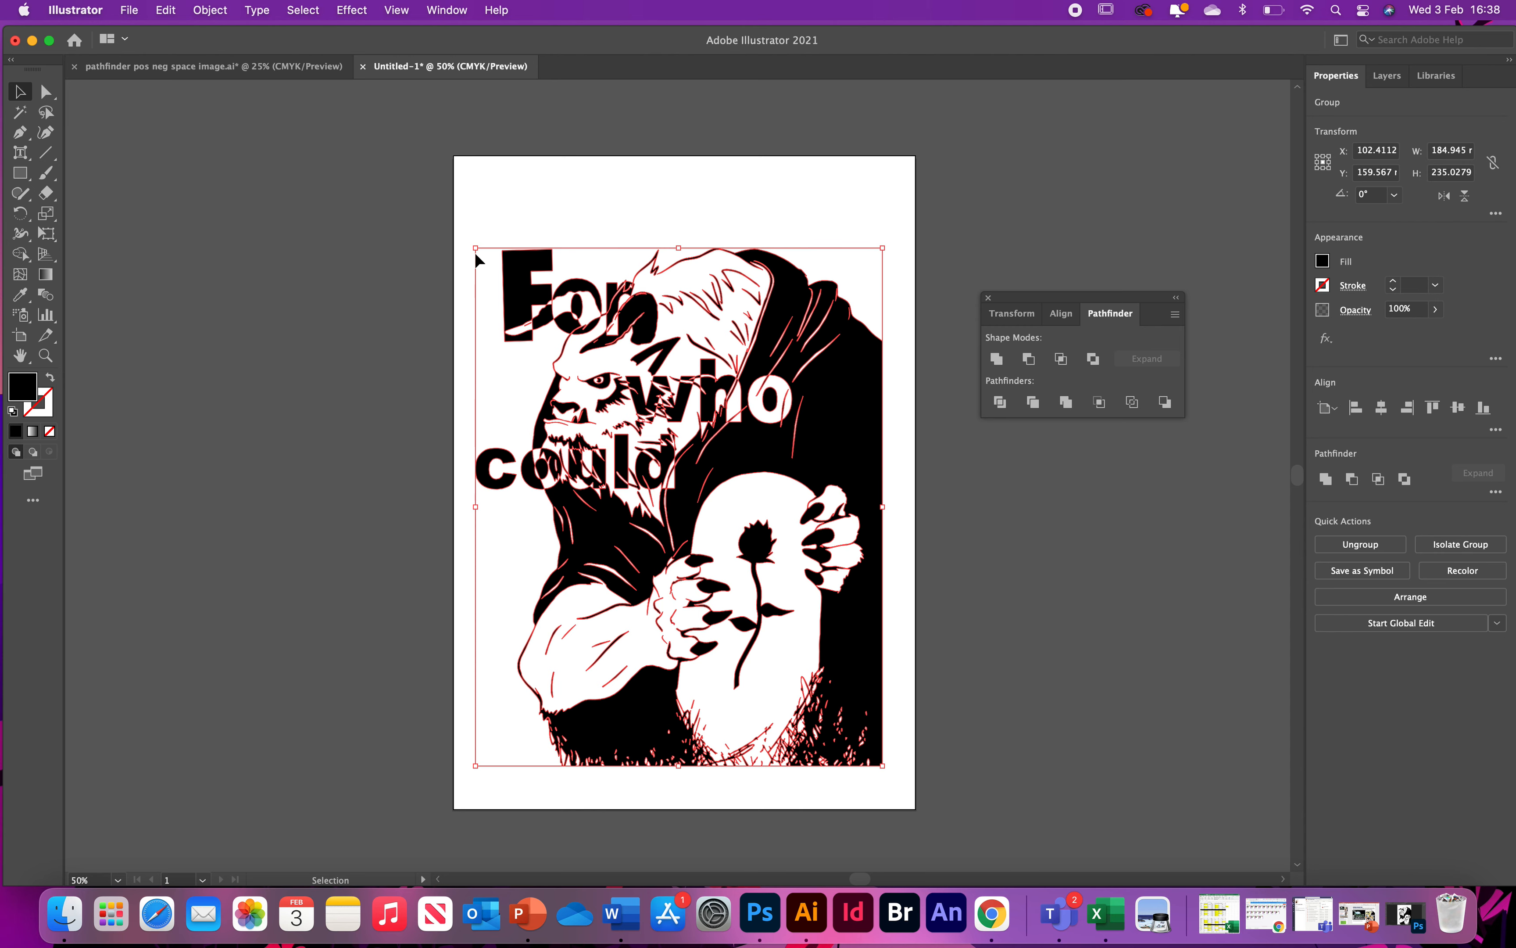
right_click(520, 287)
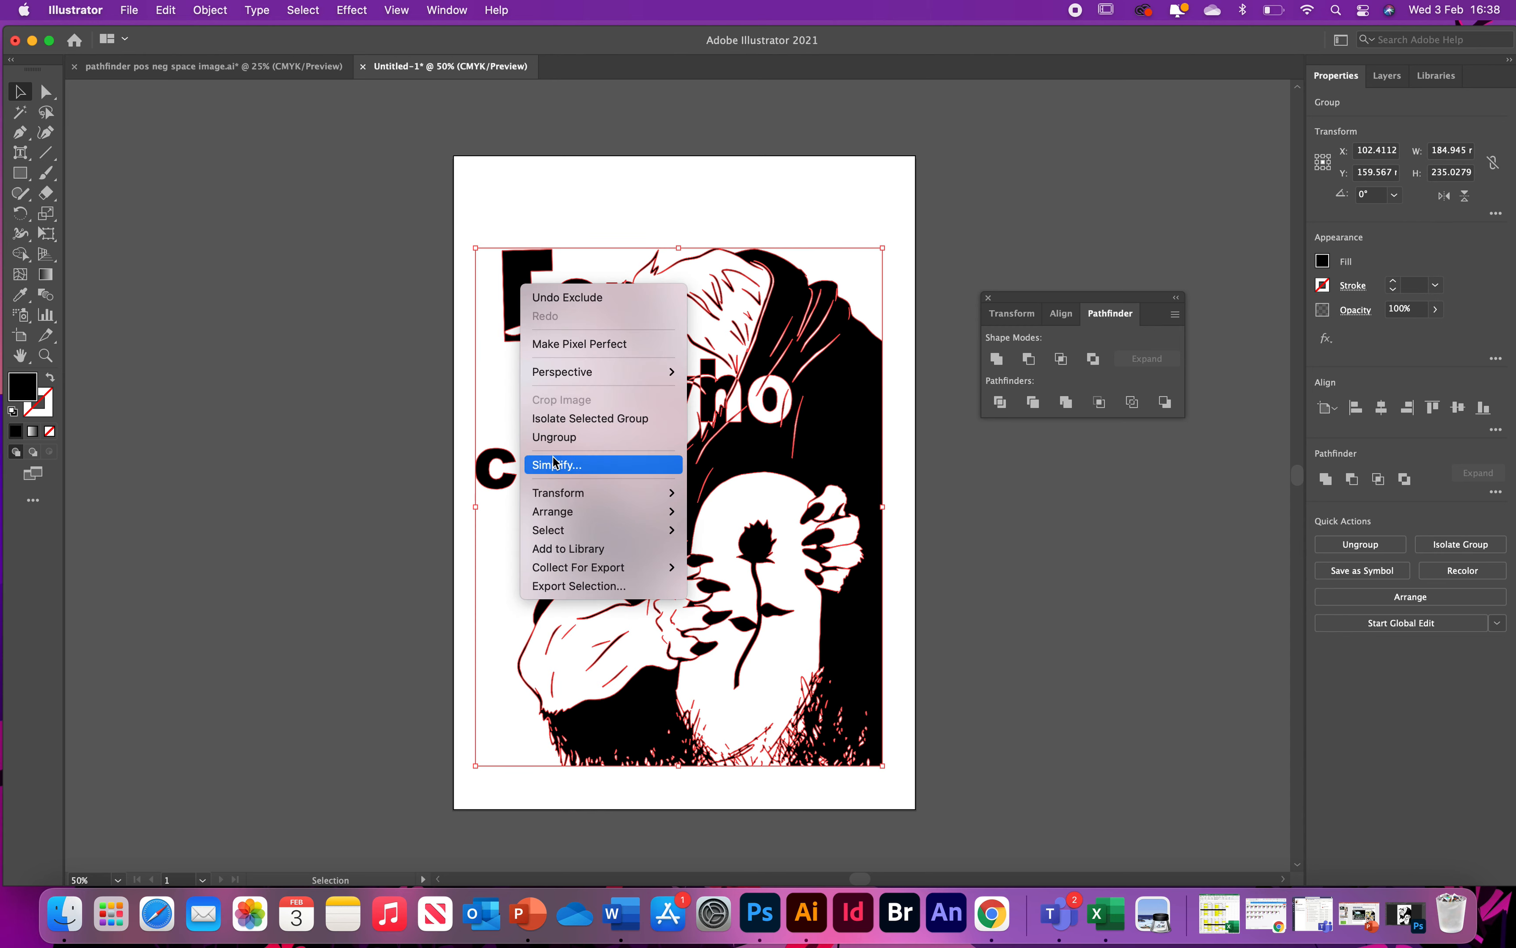
left_click(554, 437)
left_click(362, 339)
- Try moving separate pieces of the letters "F", "o" and "w" out of place, and undo each move
left_click_drag(525, 294, 474, 262)
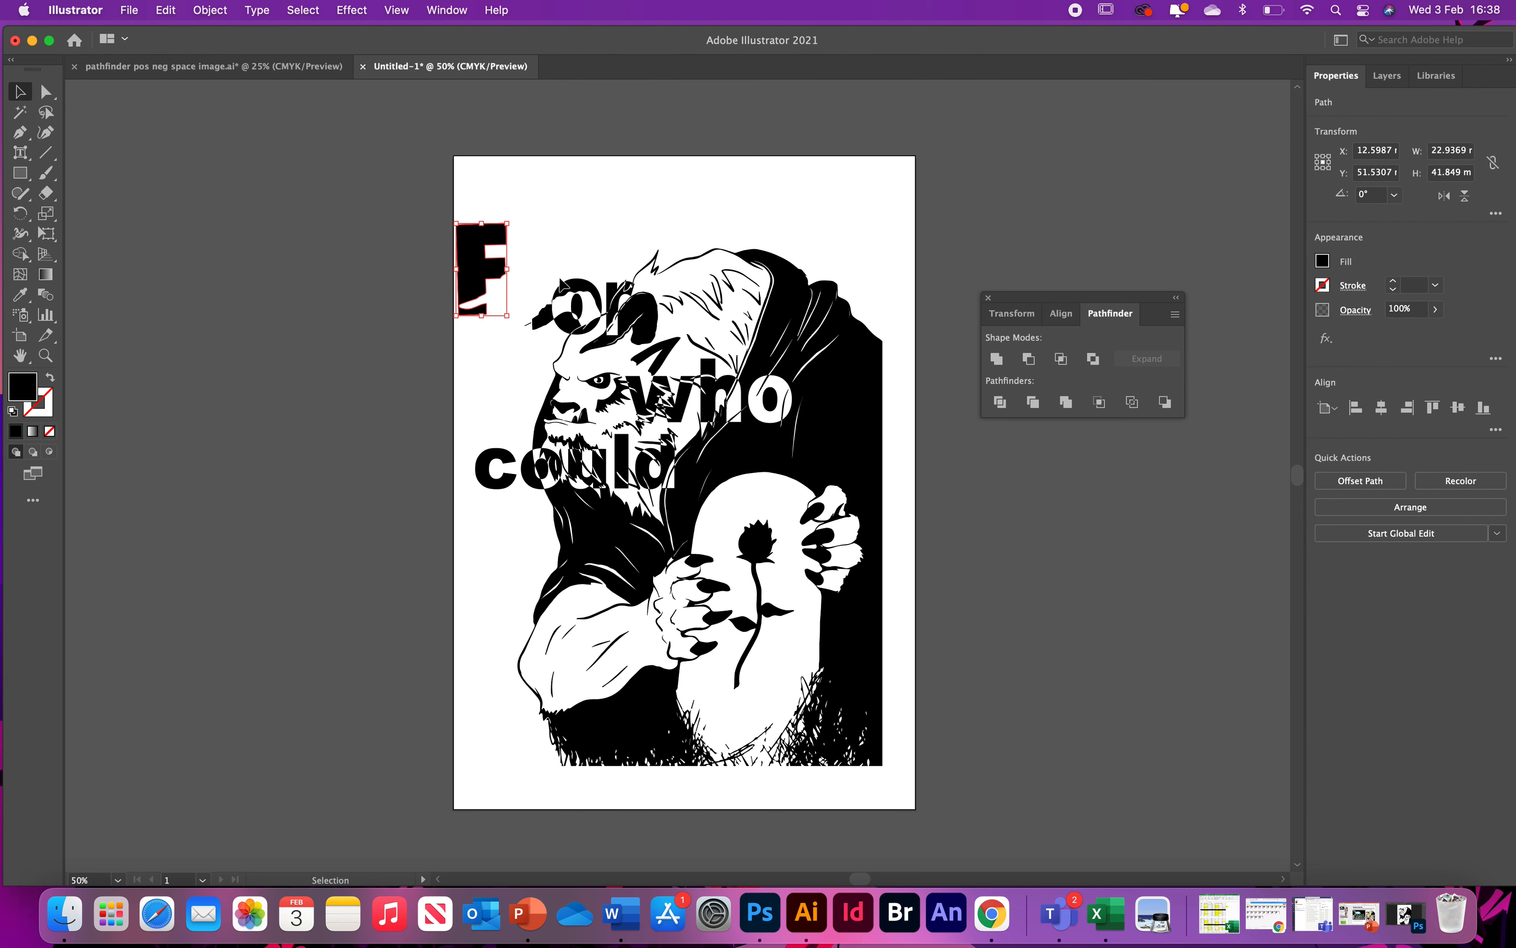
left_click_drag(564, 296, 562, 232)
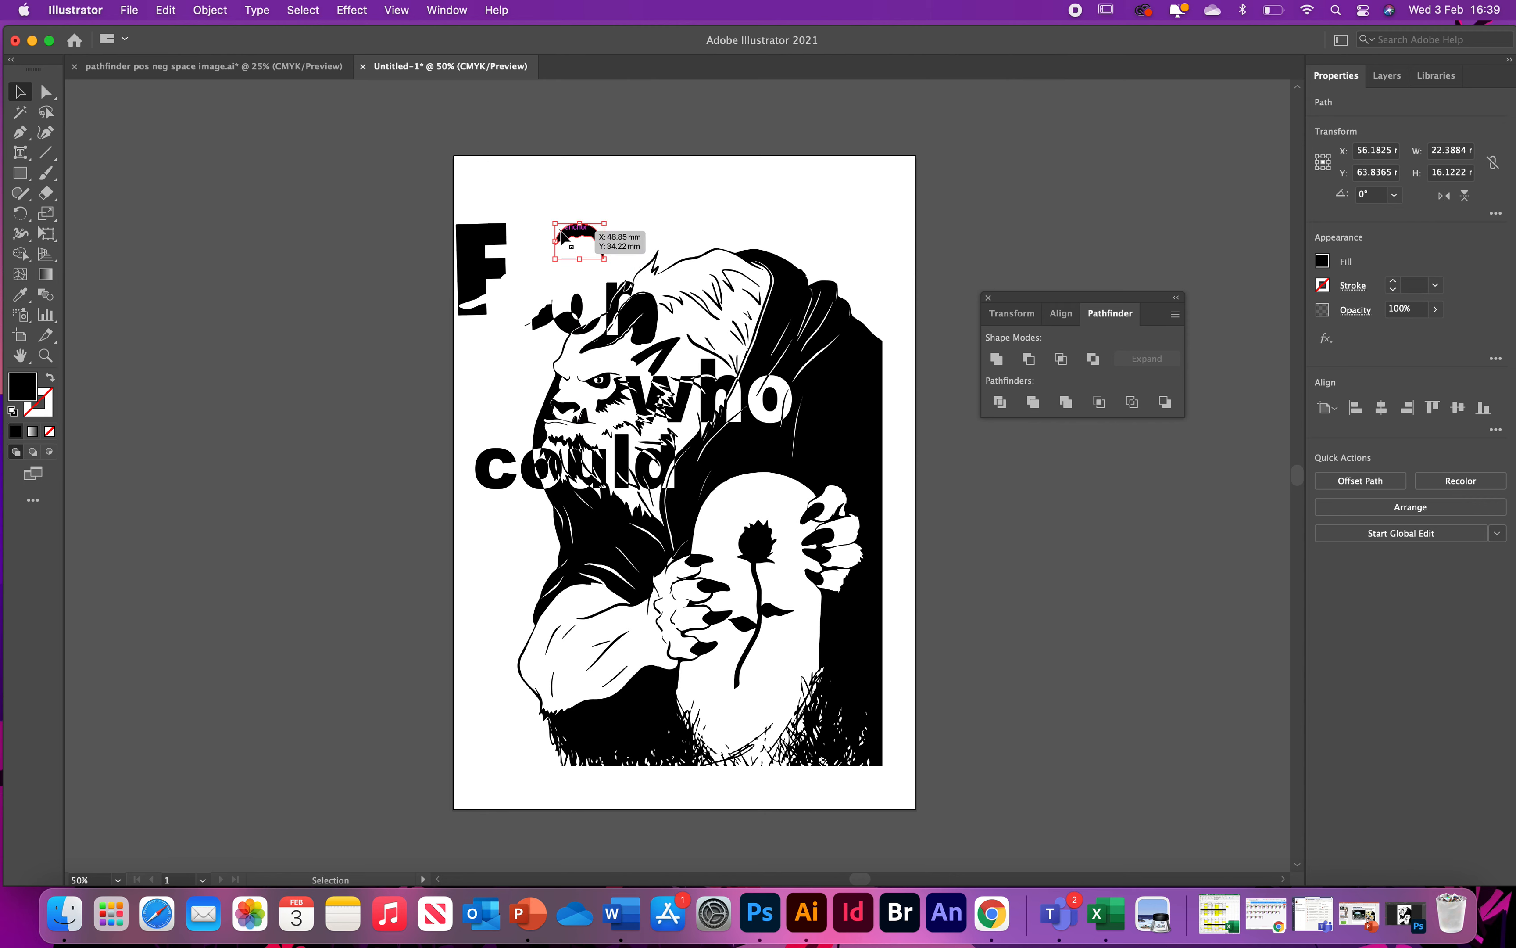
key("super+z")
key("super+z")
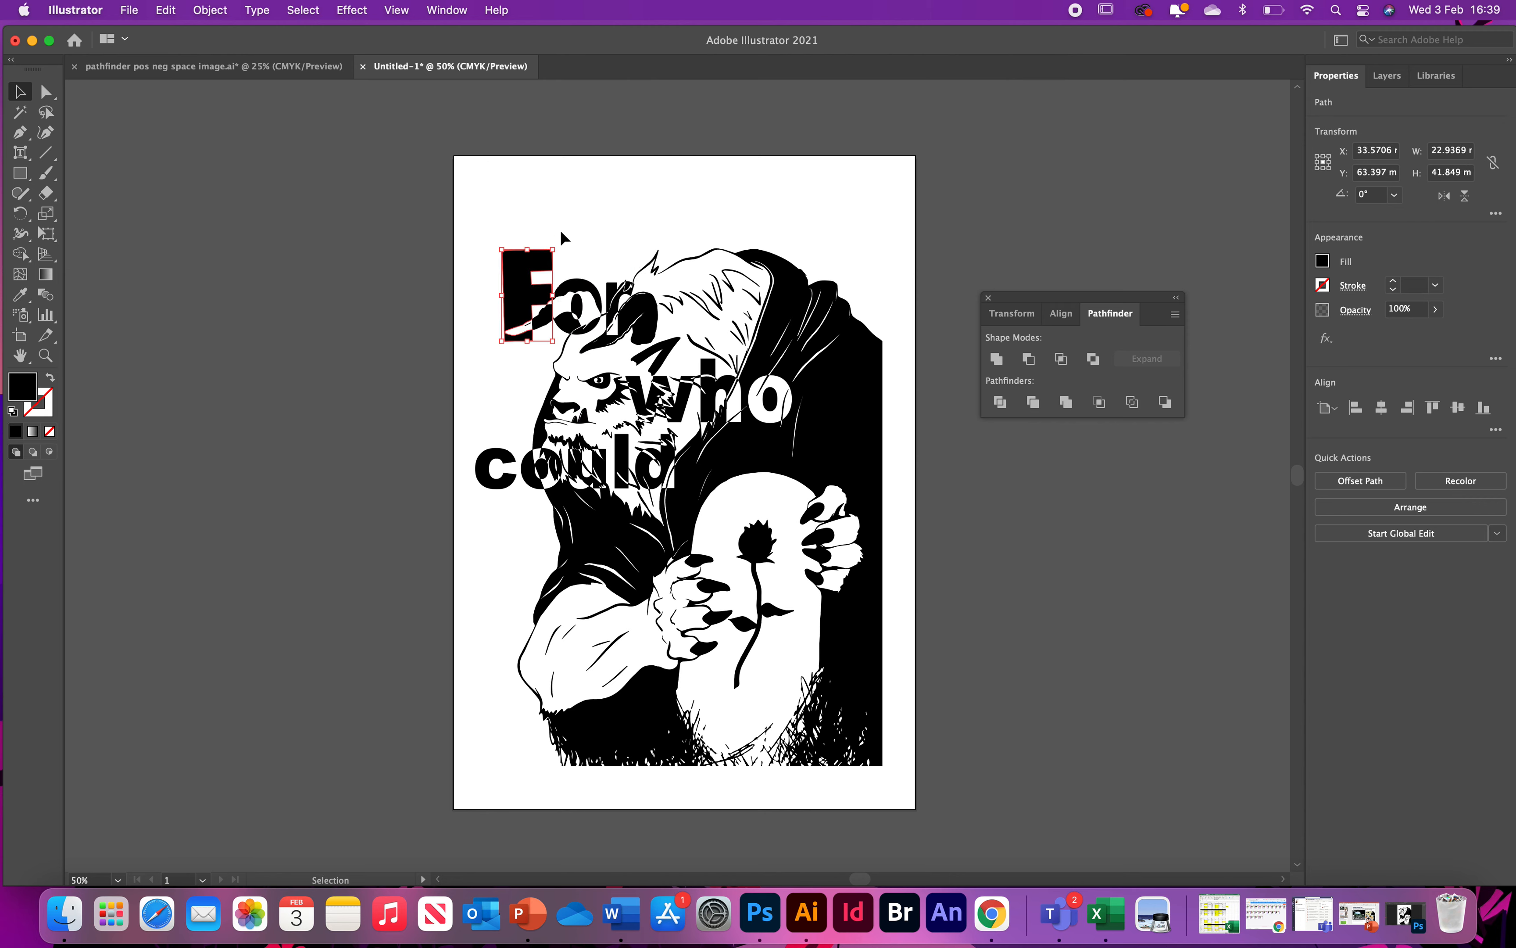
left_click(365, 320)
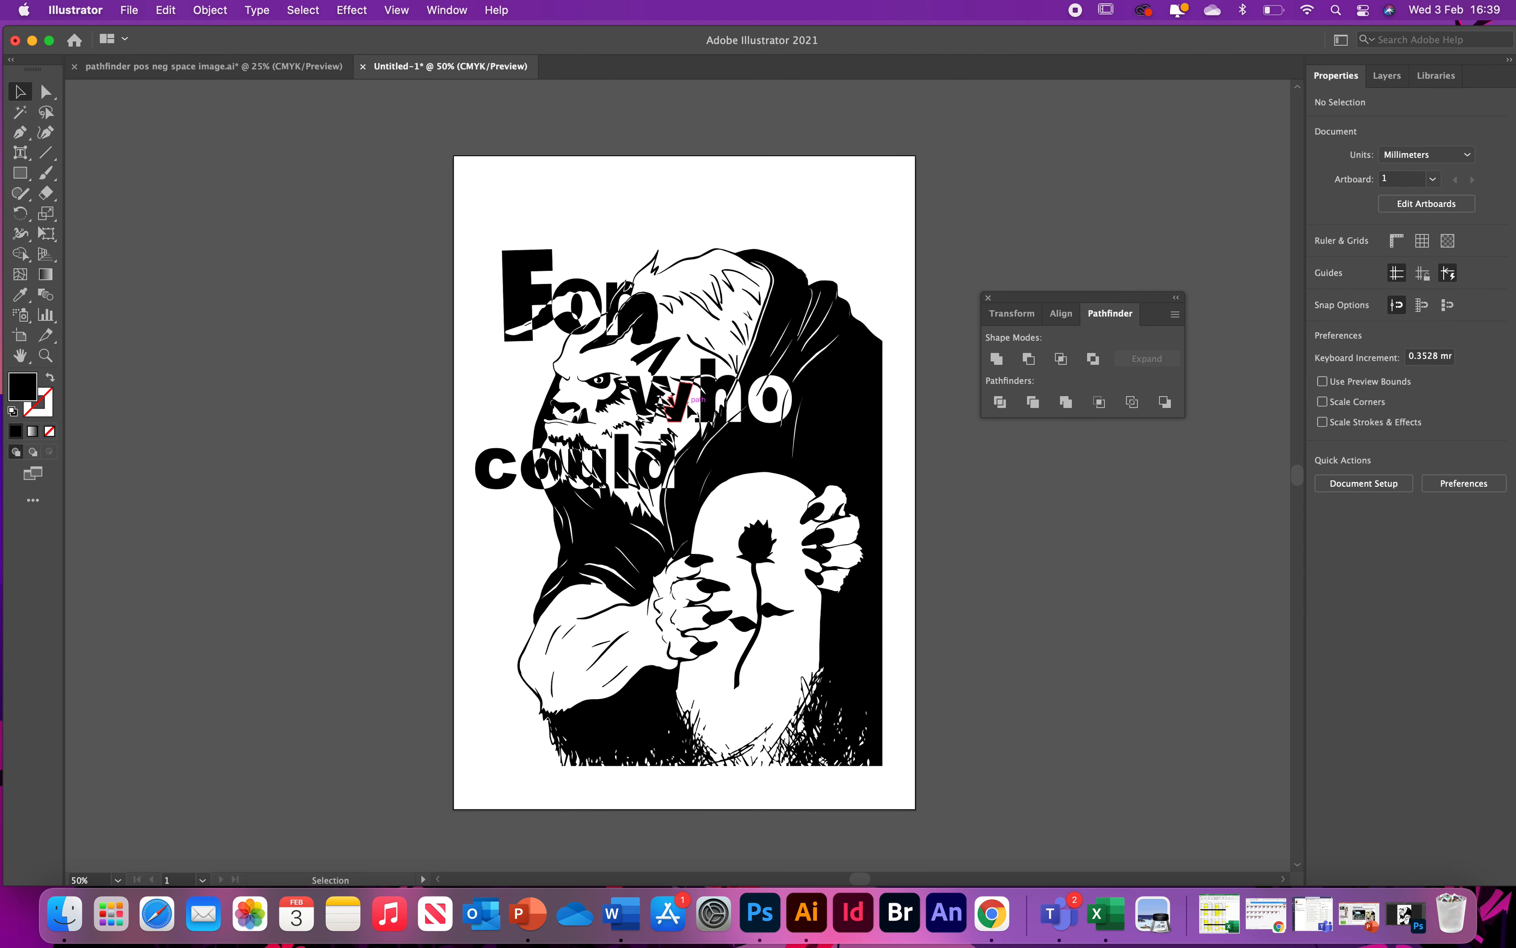
left_click(684, 411)
left_click_drag(682, 406, 713, 446)
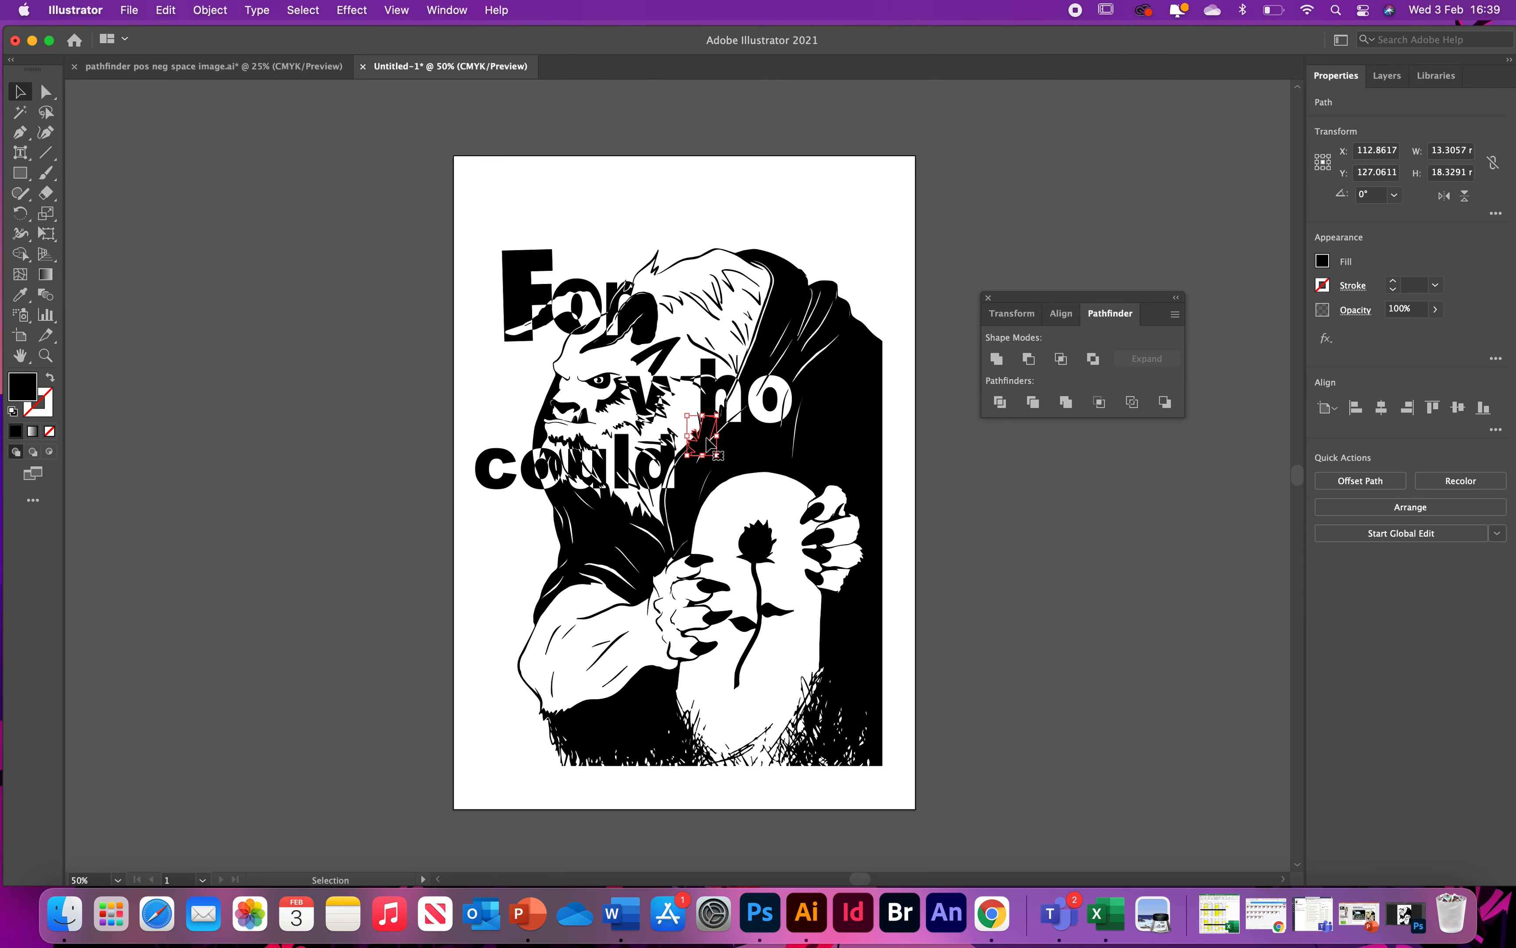
key("super+z")
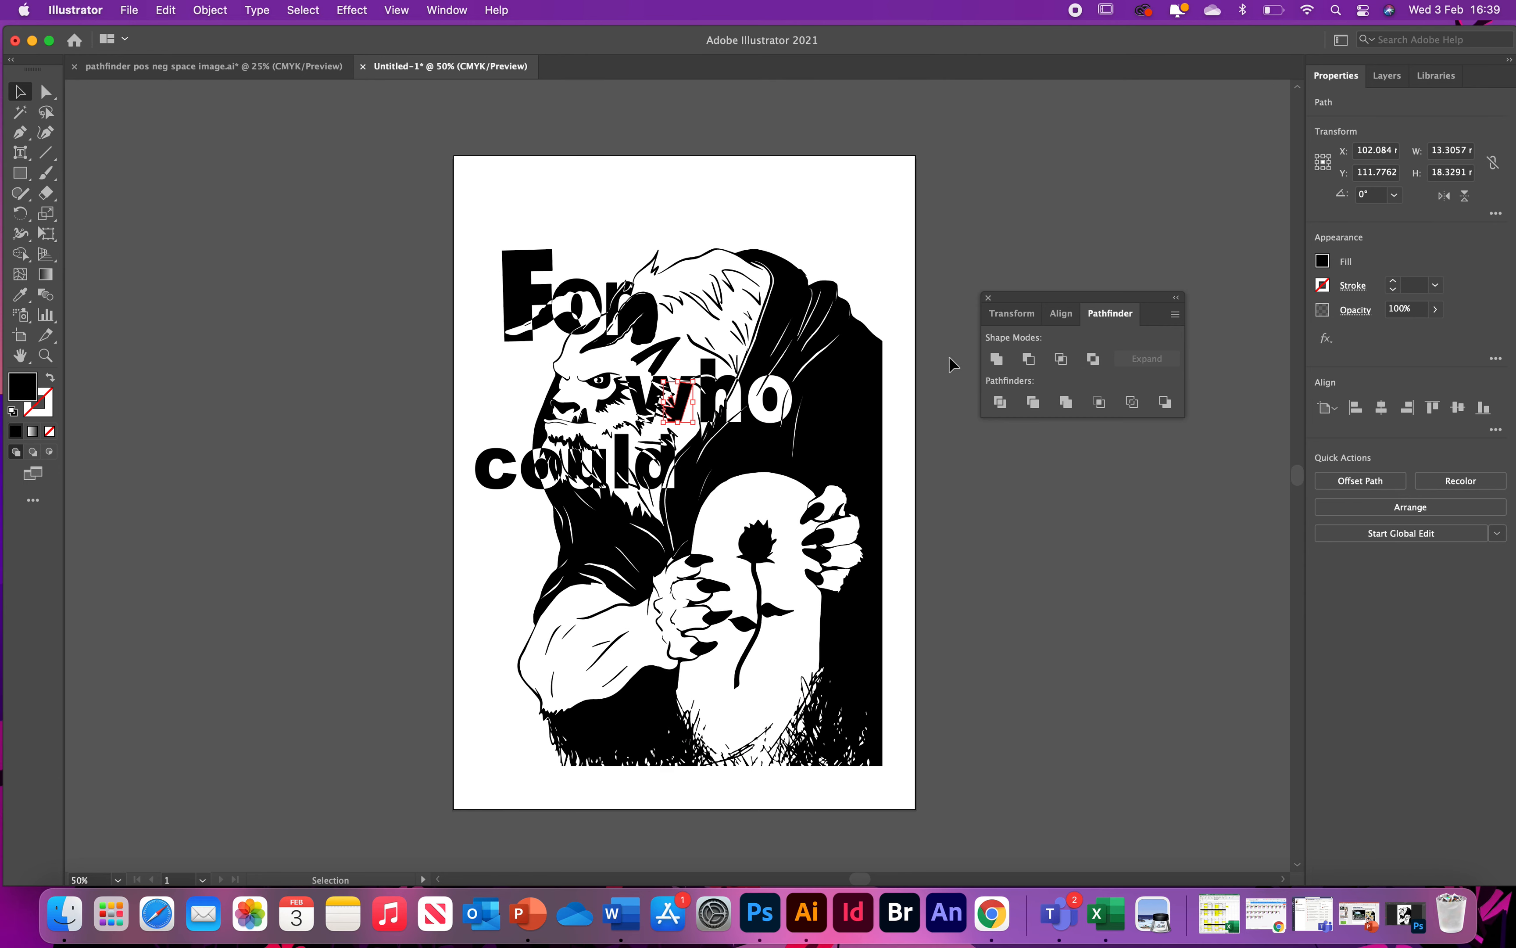
left_click(423, 291)
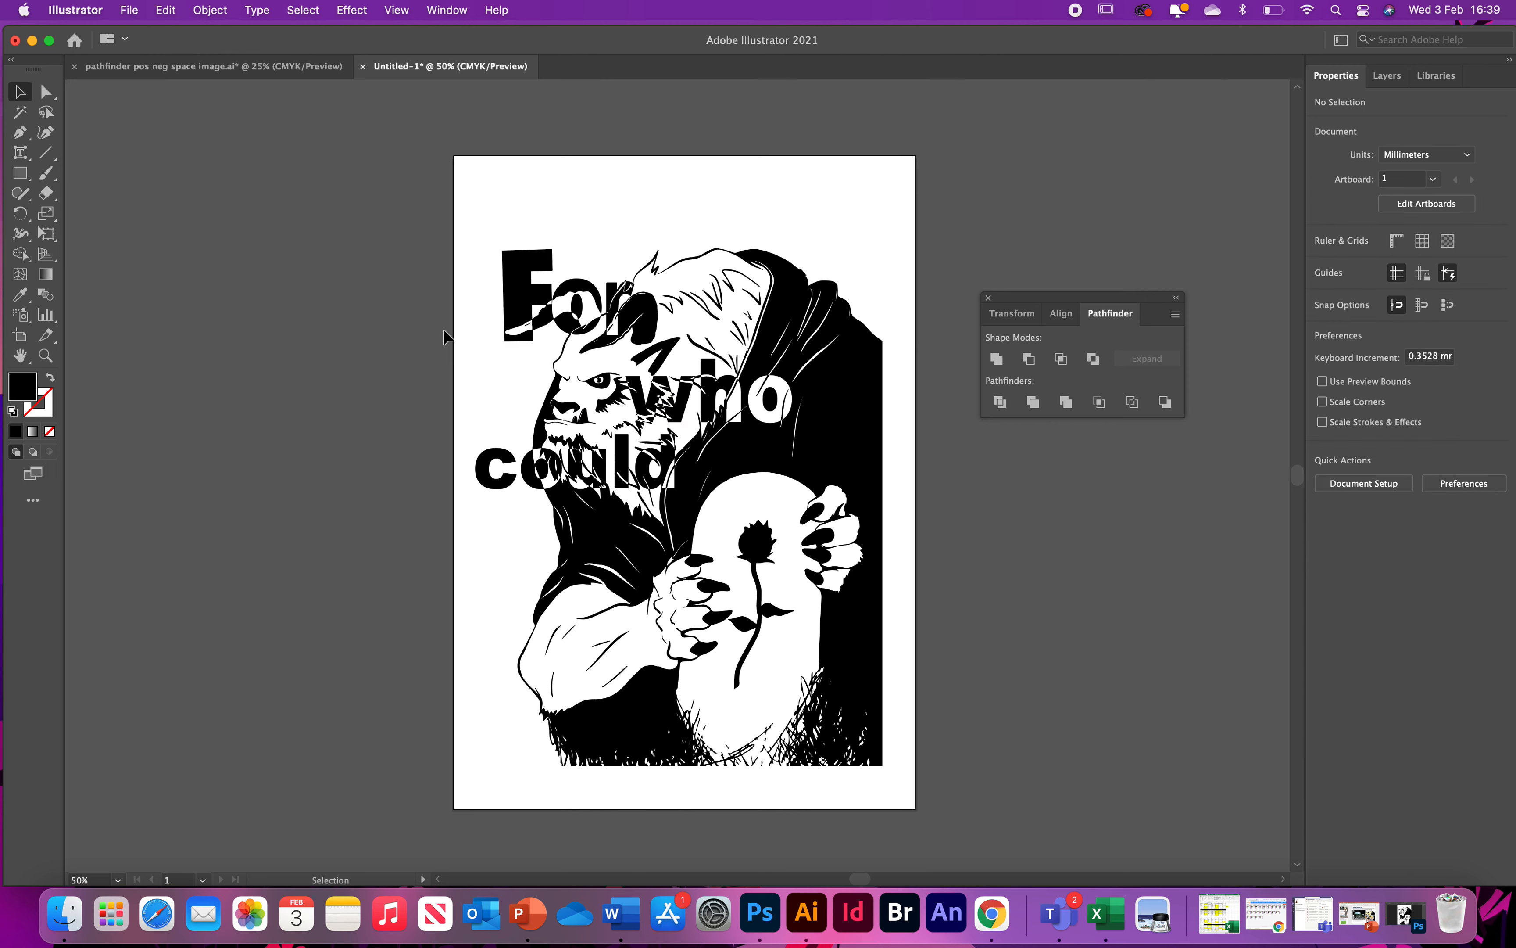
- Undo the ungrouping and the Exclude combination, and check that "could" can be selected as its own group
key("super+a")
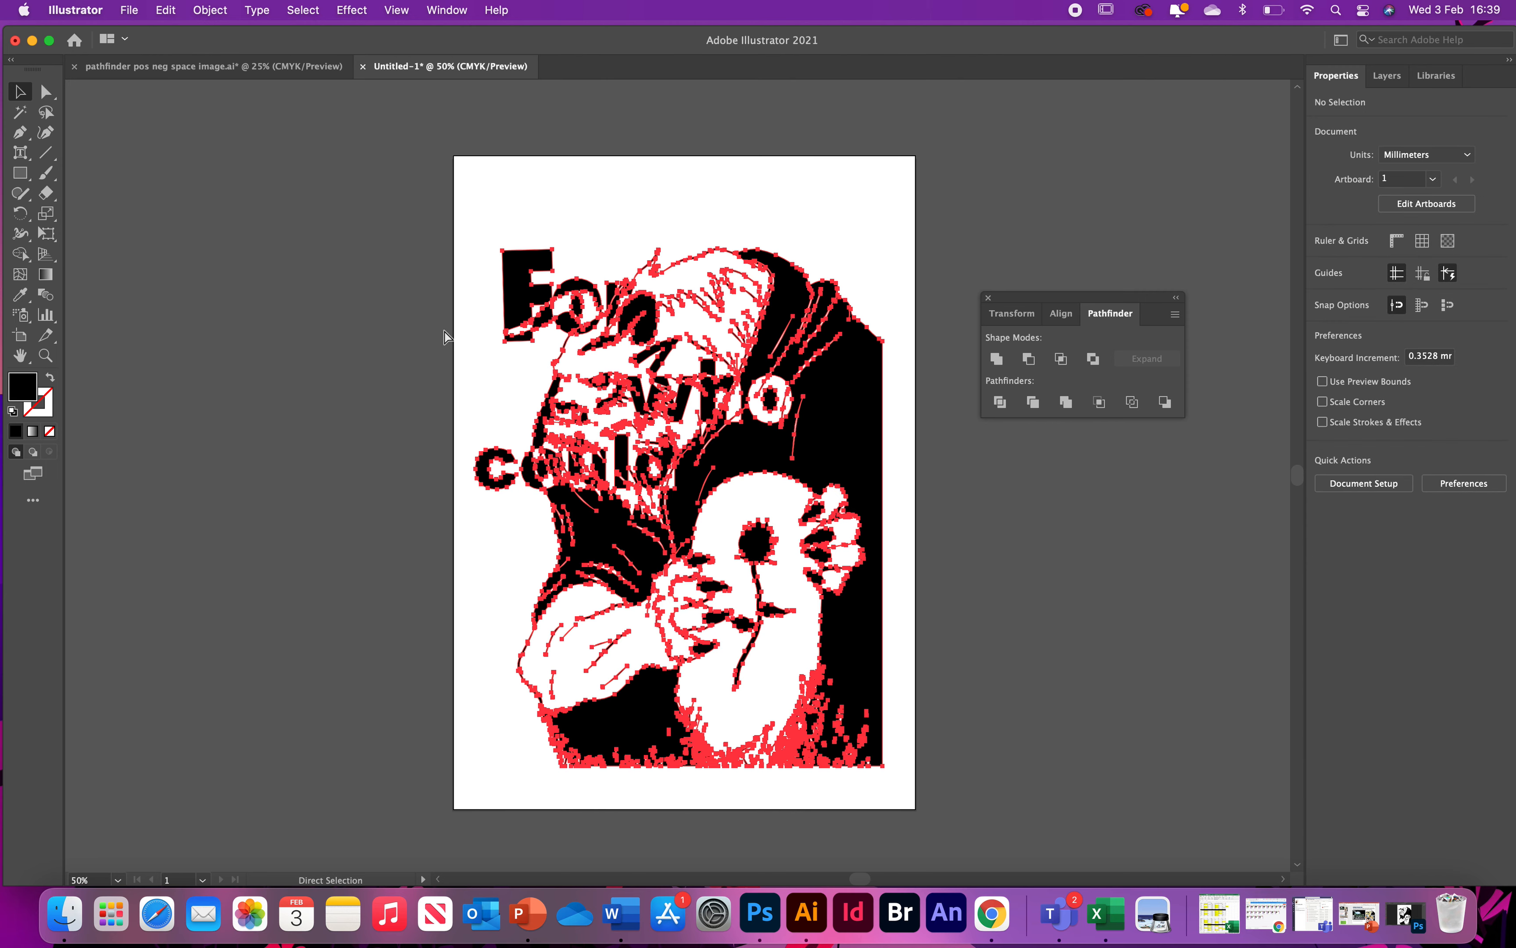
left_click(465, 386)
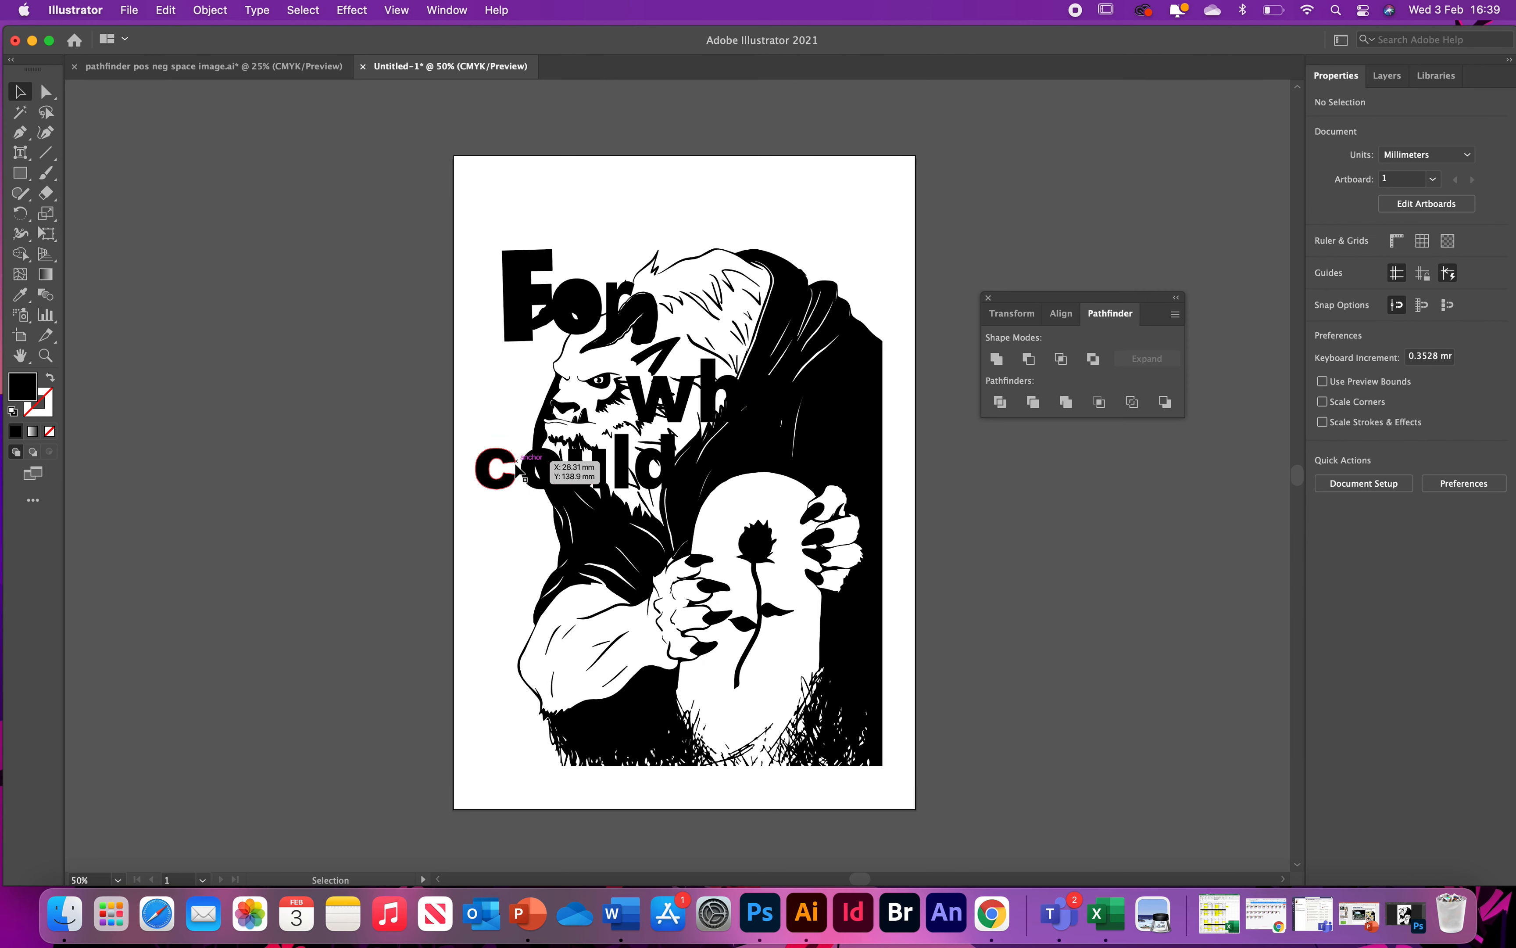
left_click(576, 464)
left_click_drag(644, 393, 641, 411)
left_click_drag(540, 480, 543, 481)
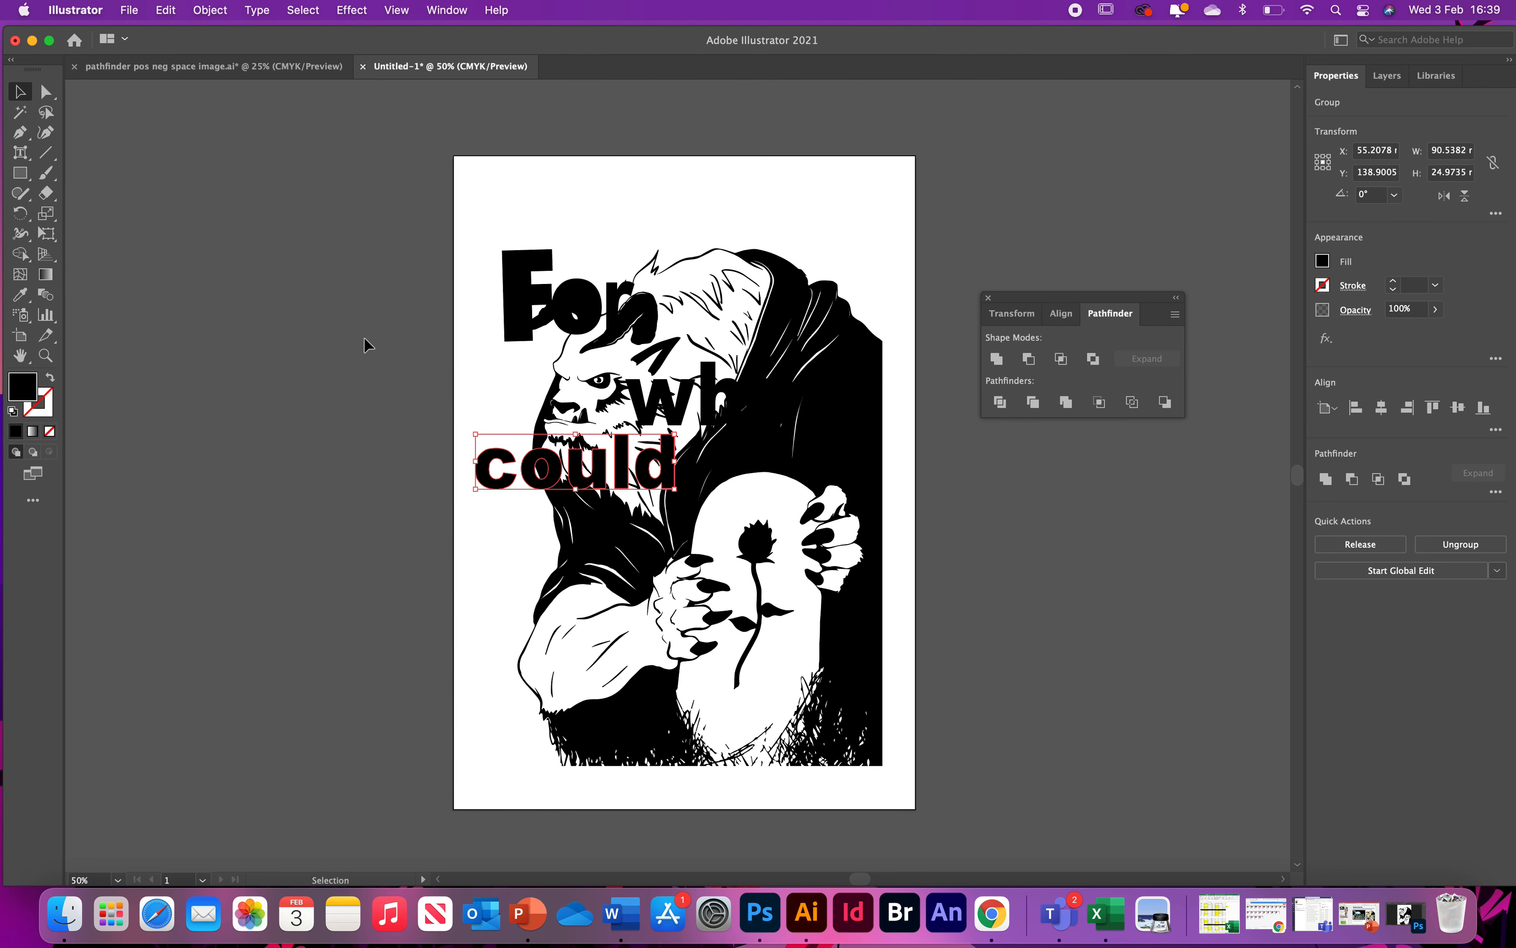
left_click(364, 339)
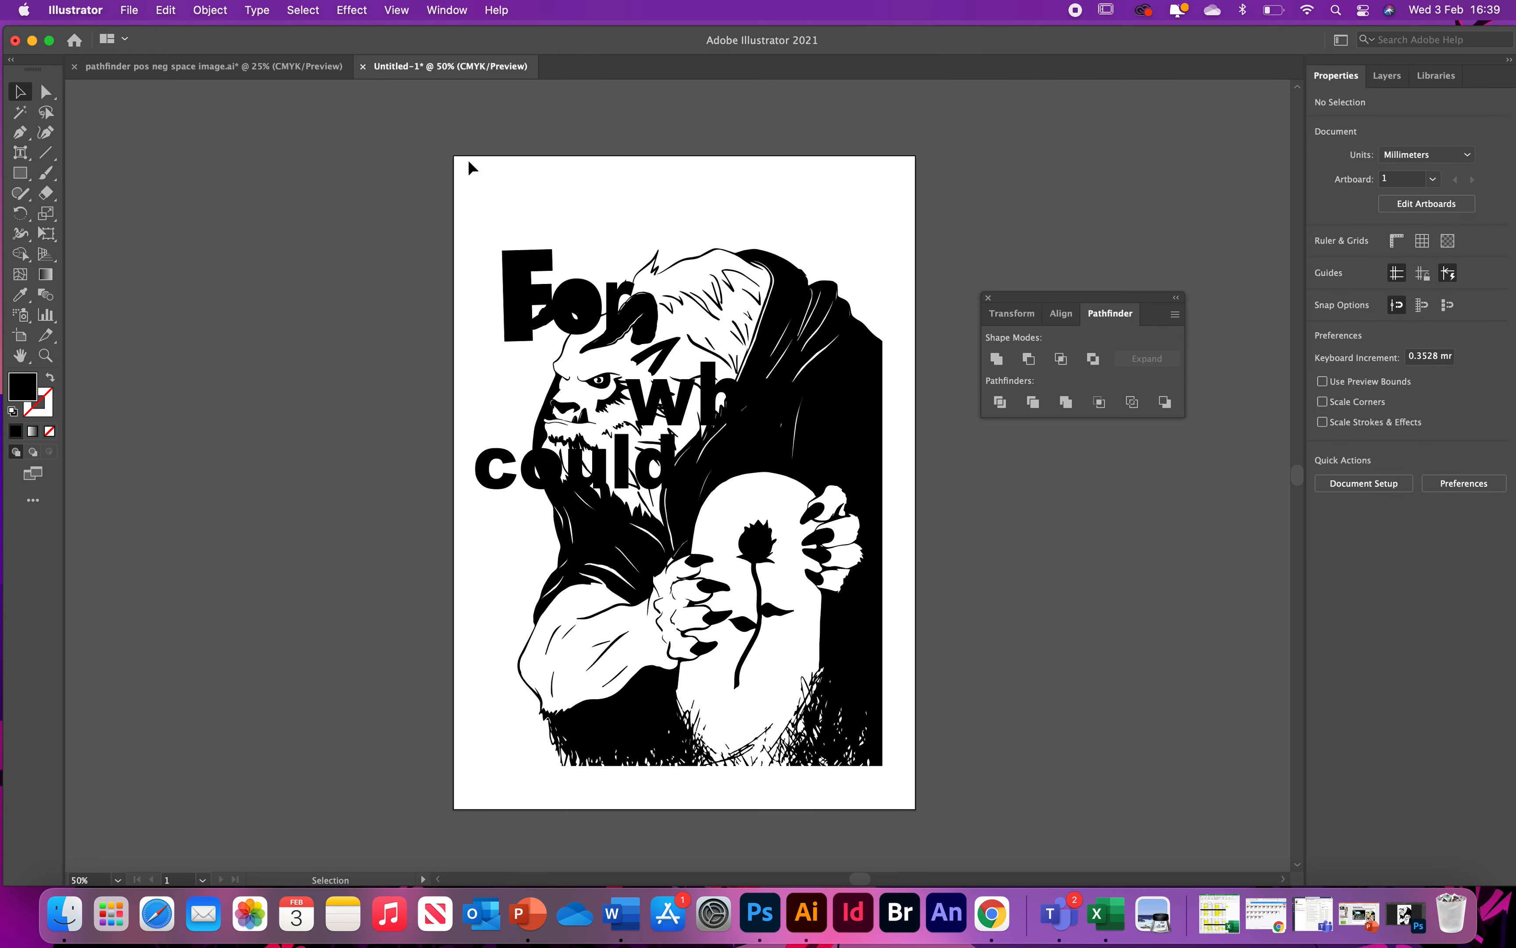
- Combine the drawing with "For", "who" and "could" using Exclude, and compare it with the coloured poster in pathfinder pos neg space image.ai
left_click_drag(429, 180, 945, 809)
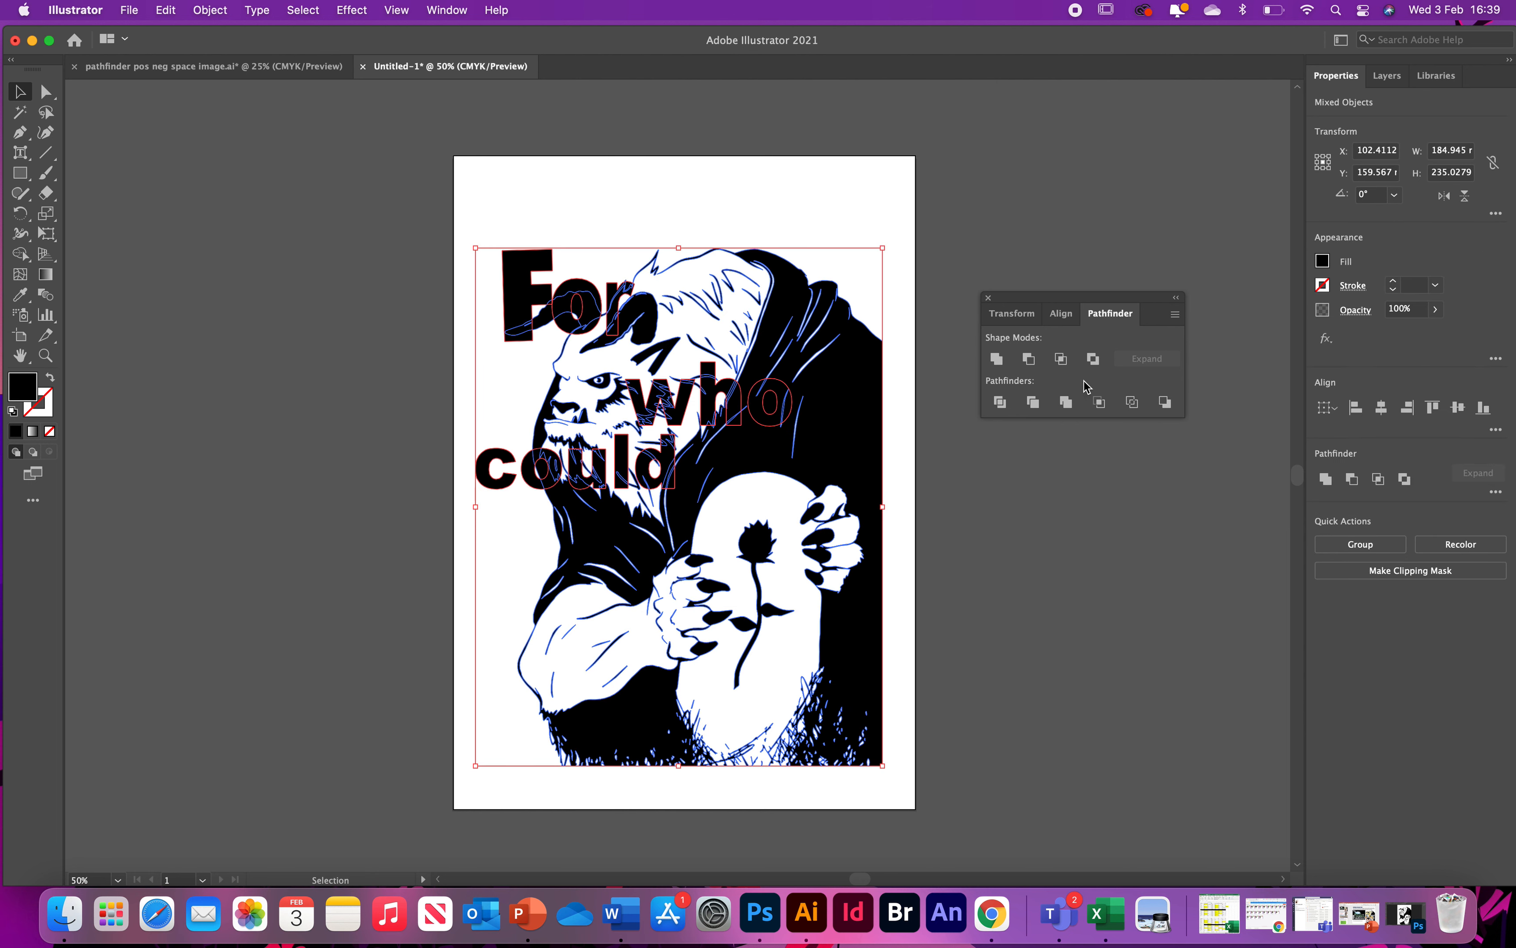
left_click(1092, 358)
left_click(270, 365)
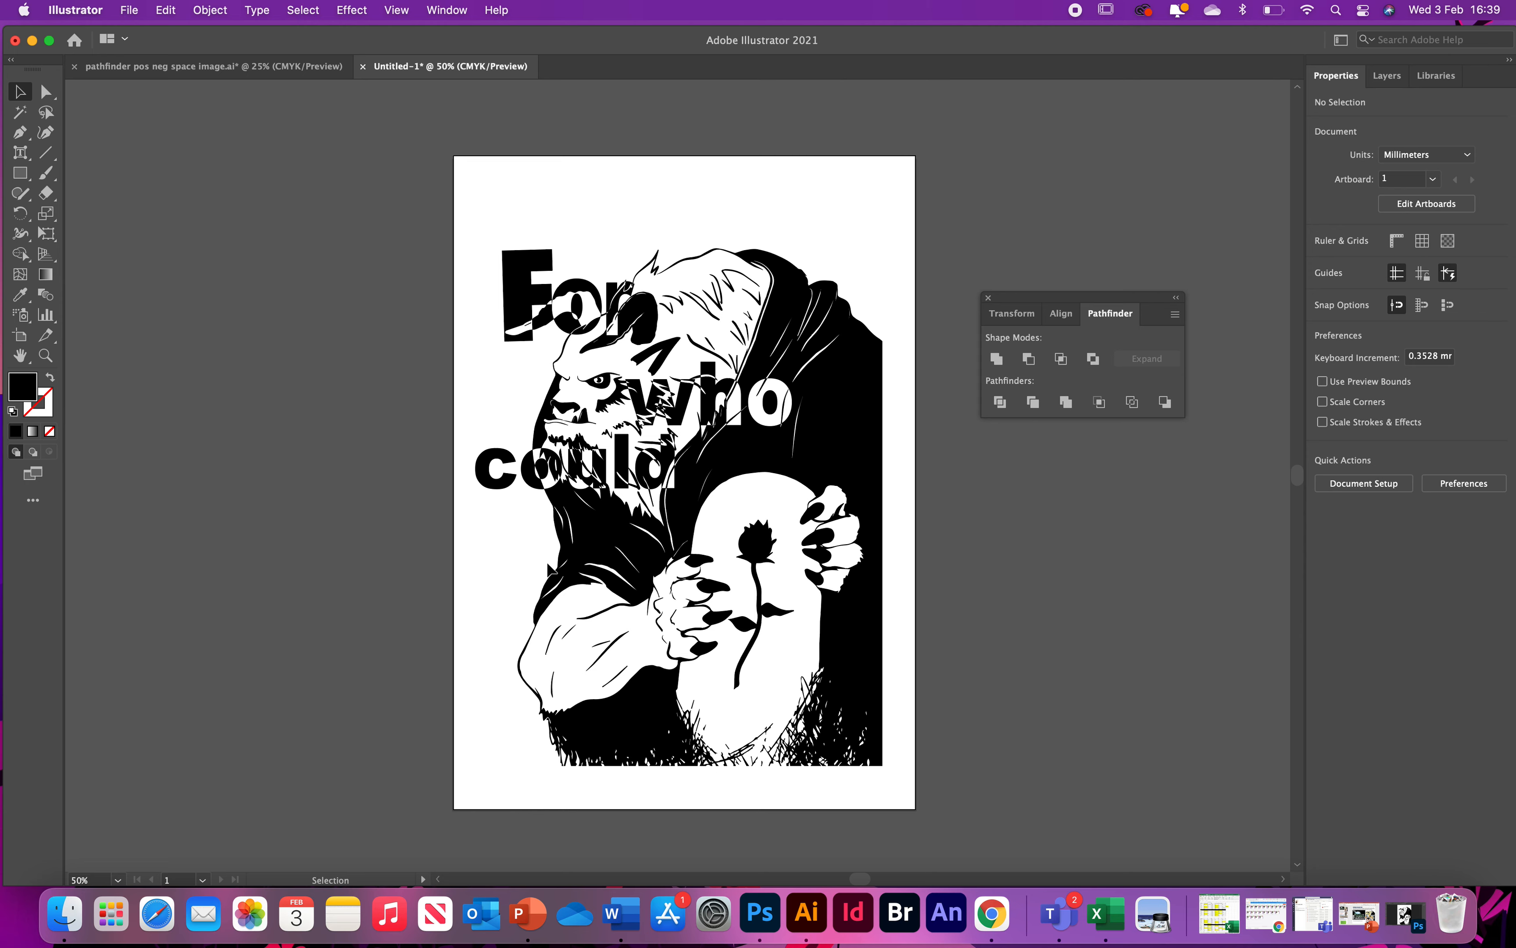
left_click(149, 67)
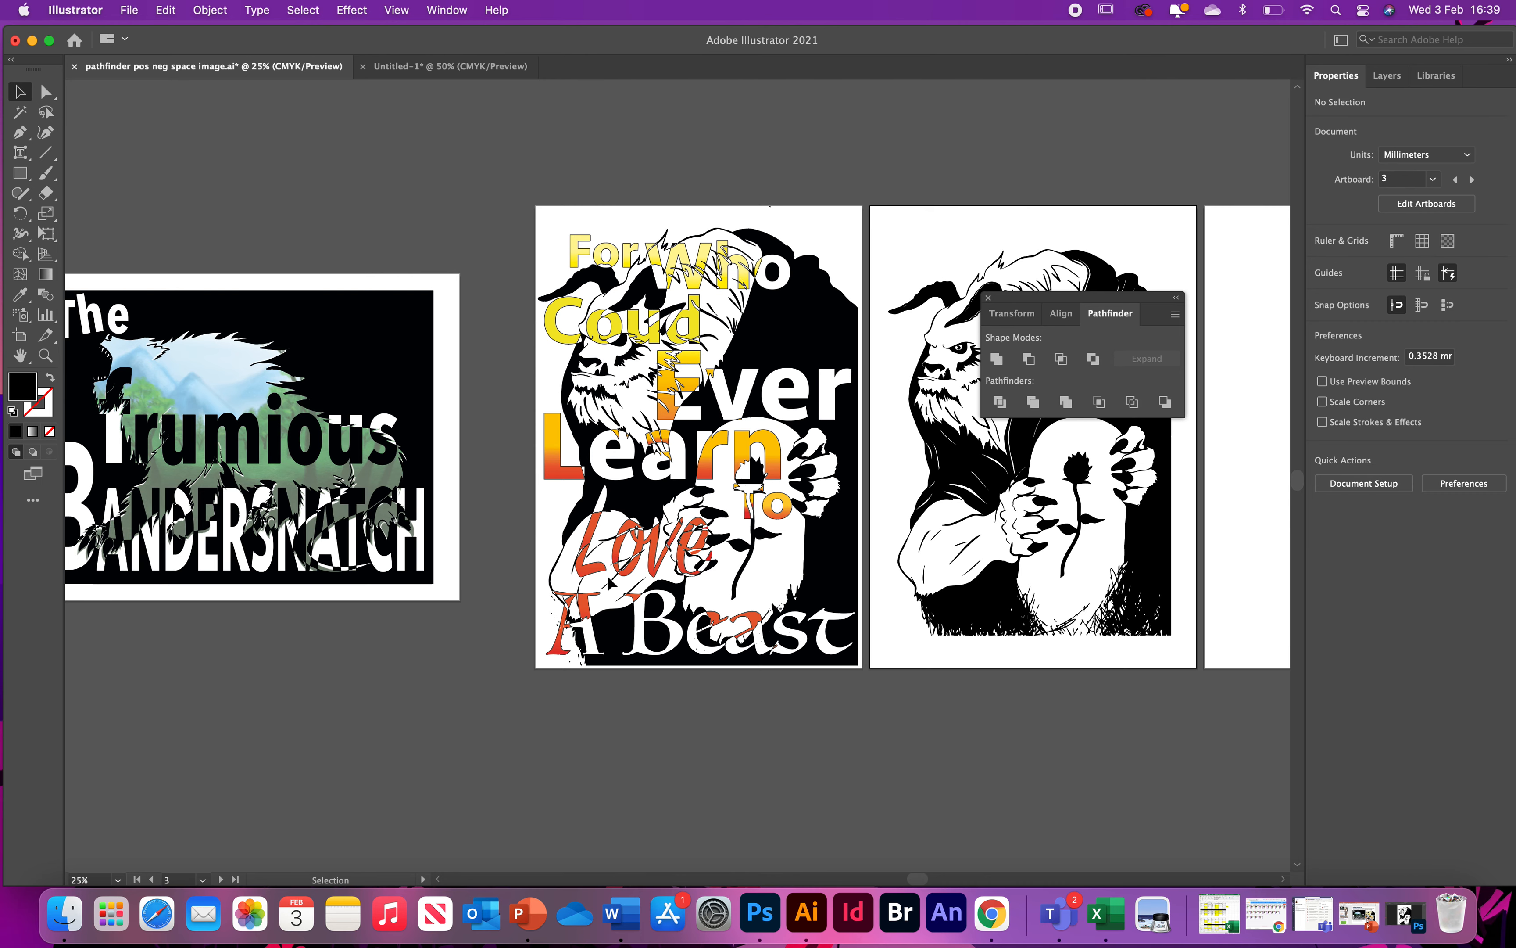
left_click(450, 67)
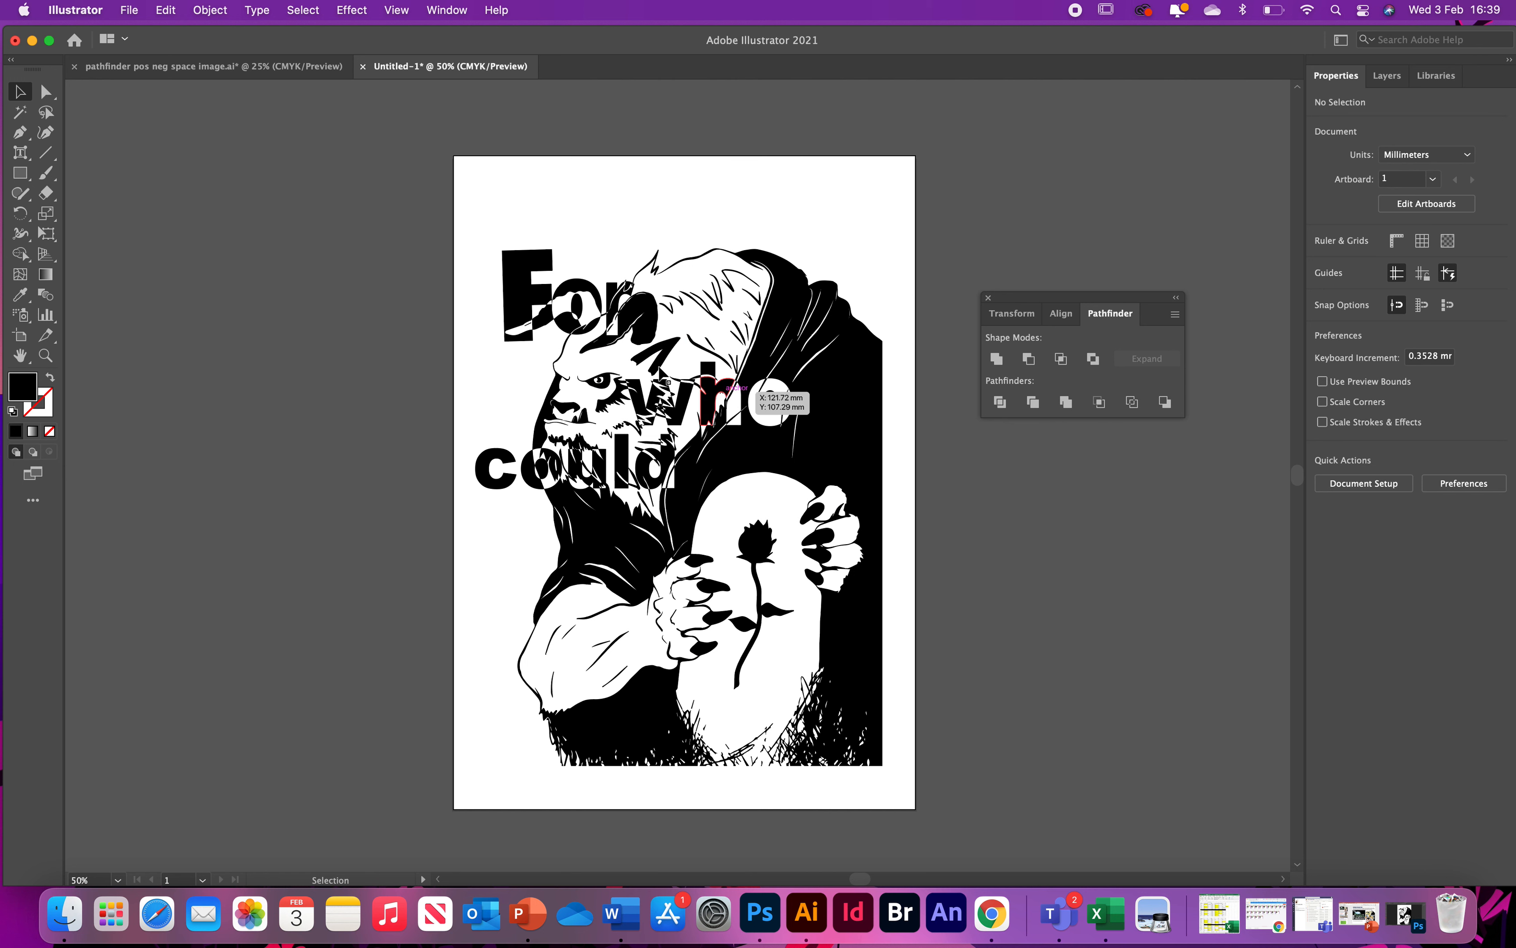
- Ungroup the excluded artwork into separate pieces and deselect it
left_click(646, 309)
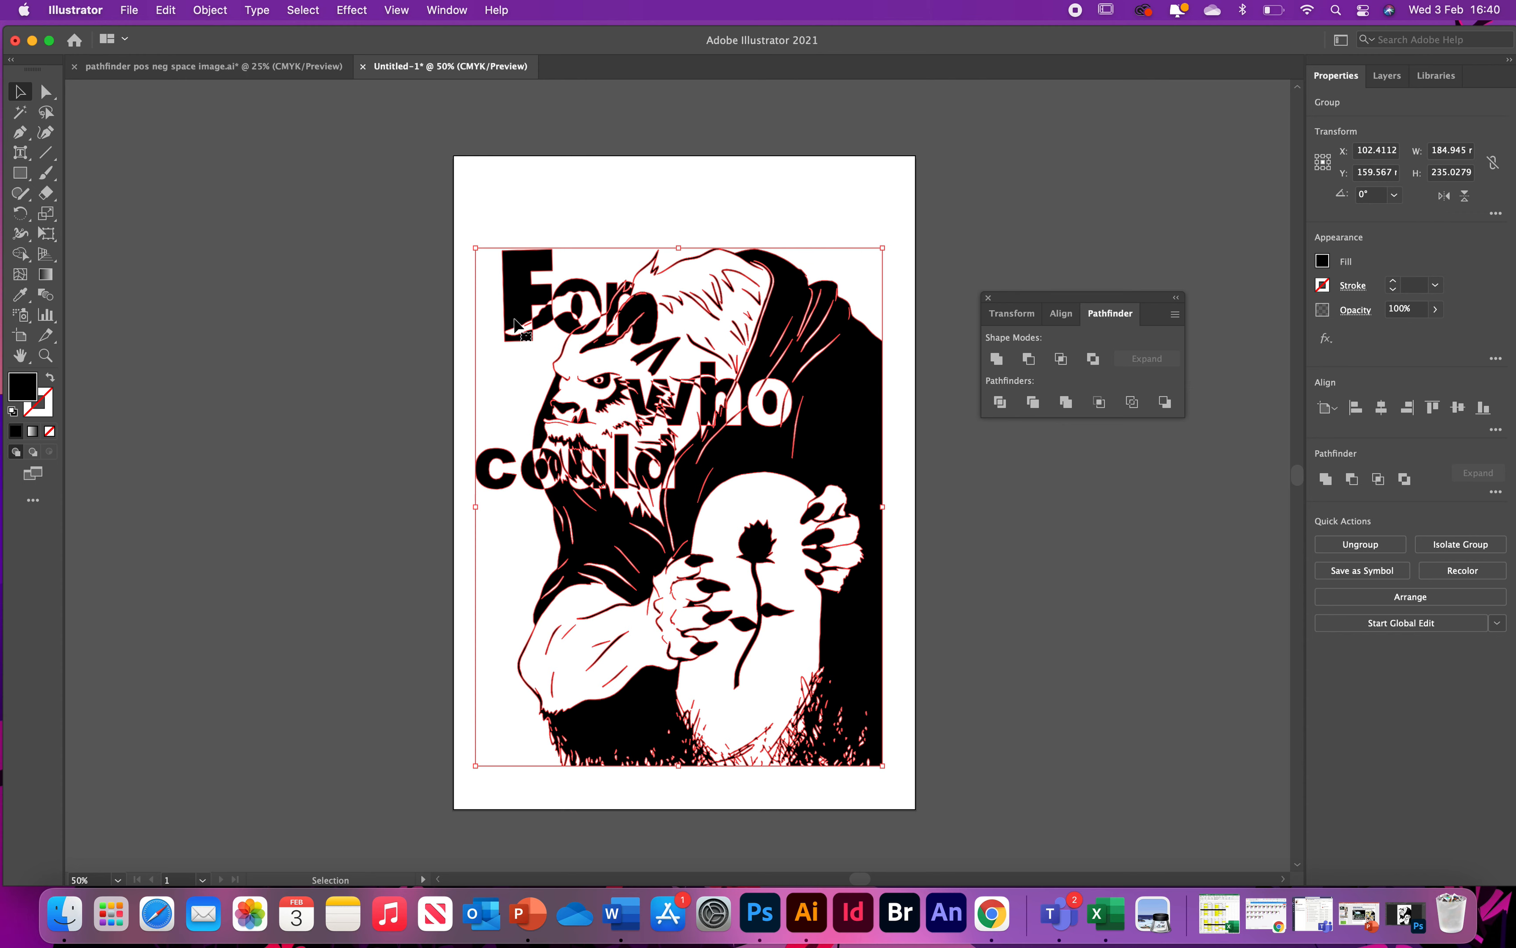
right_click(518, 294)
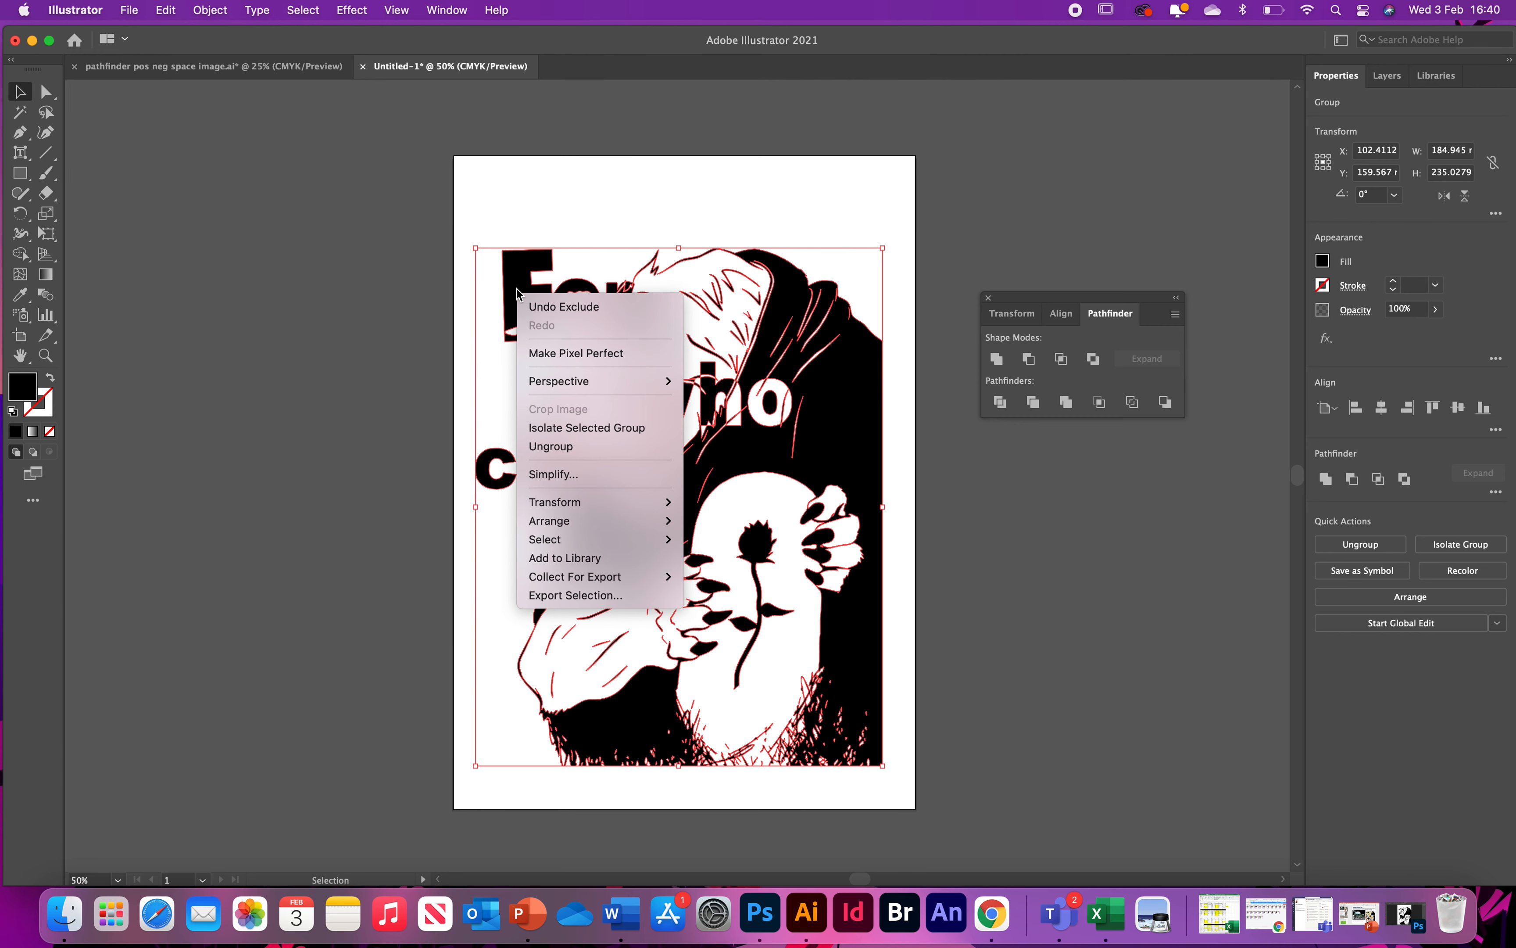
left_click(552, 446)
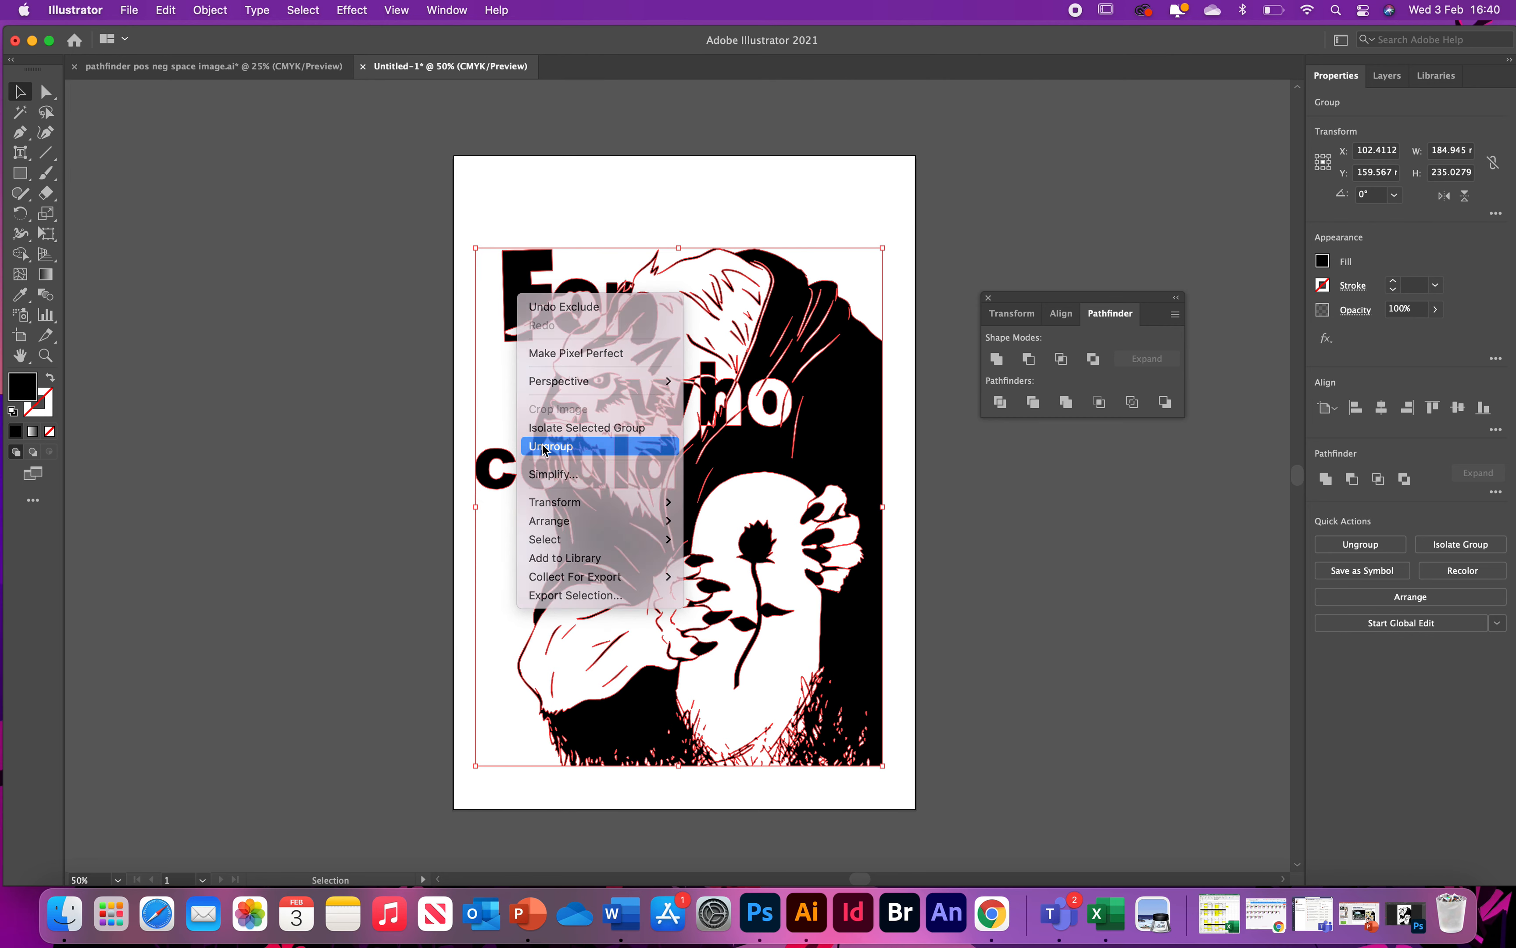
left_click(351, 309)
- Try filling the large compound piece of the beast's cloak with orange, and set it back to black
left_click(526, 294)
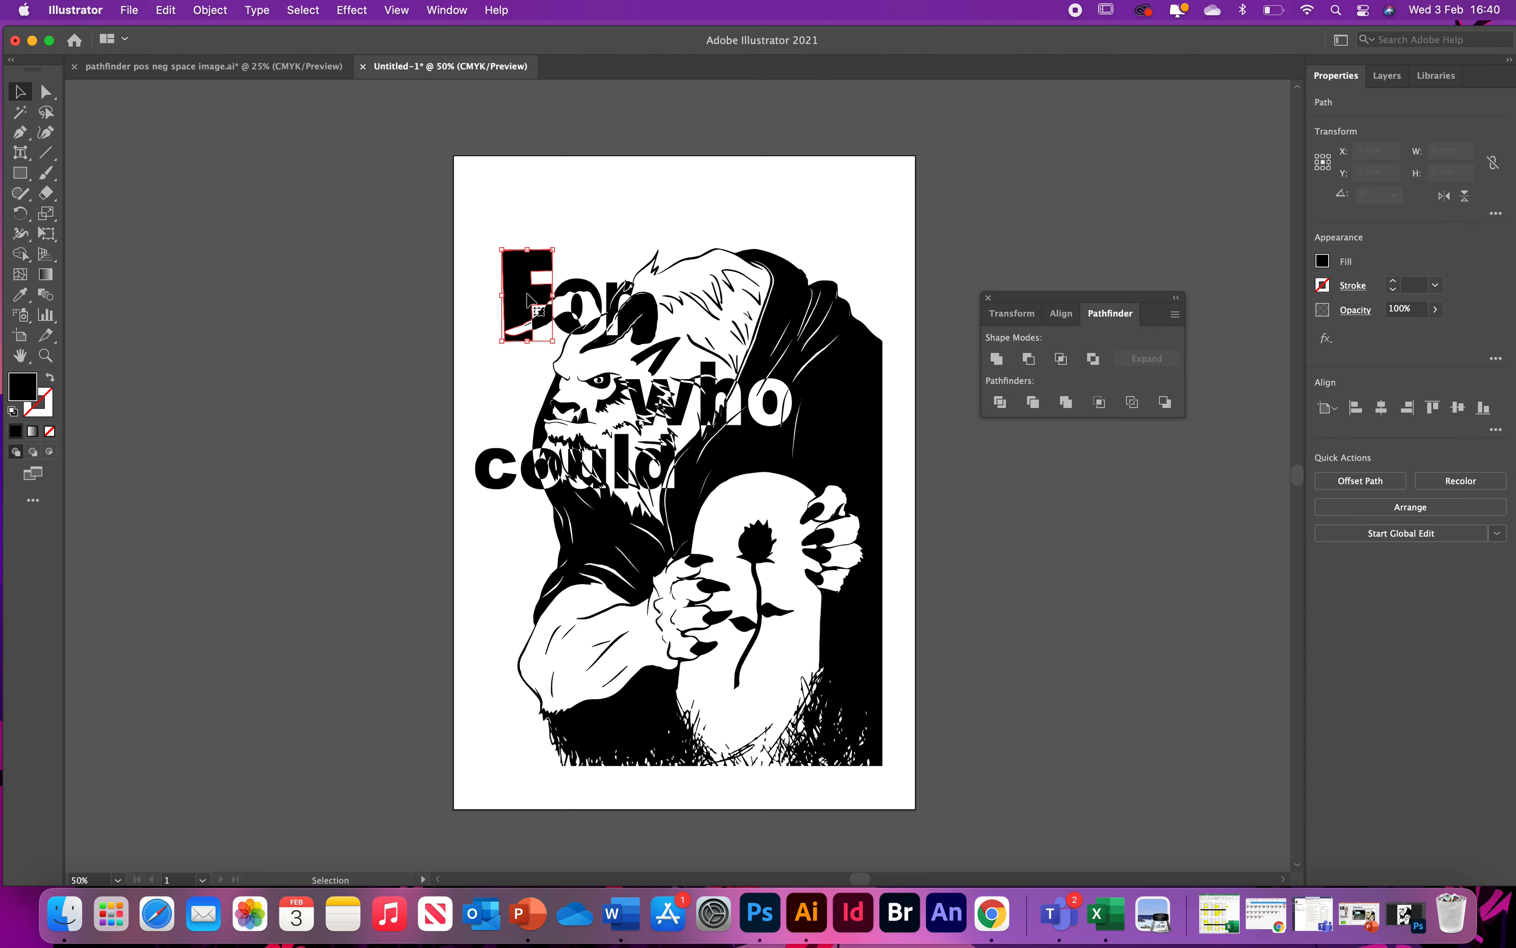
left_click(647, 312)
left_click(777, 327)
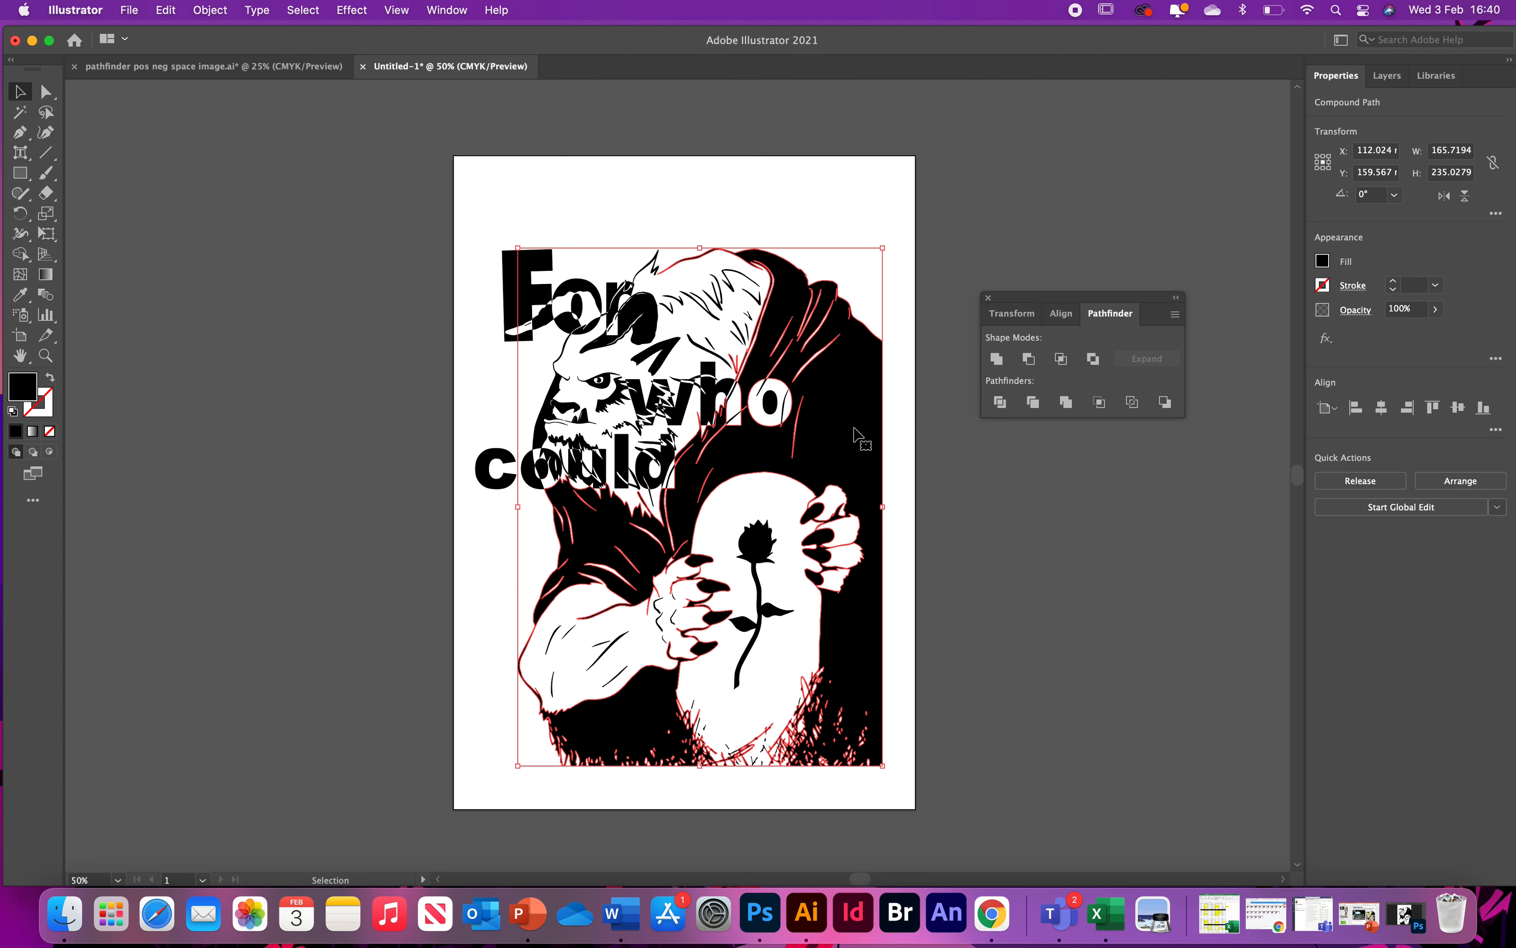
left_click(1323, 262)
left_click(1304, 322)
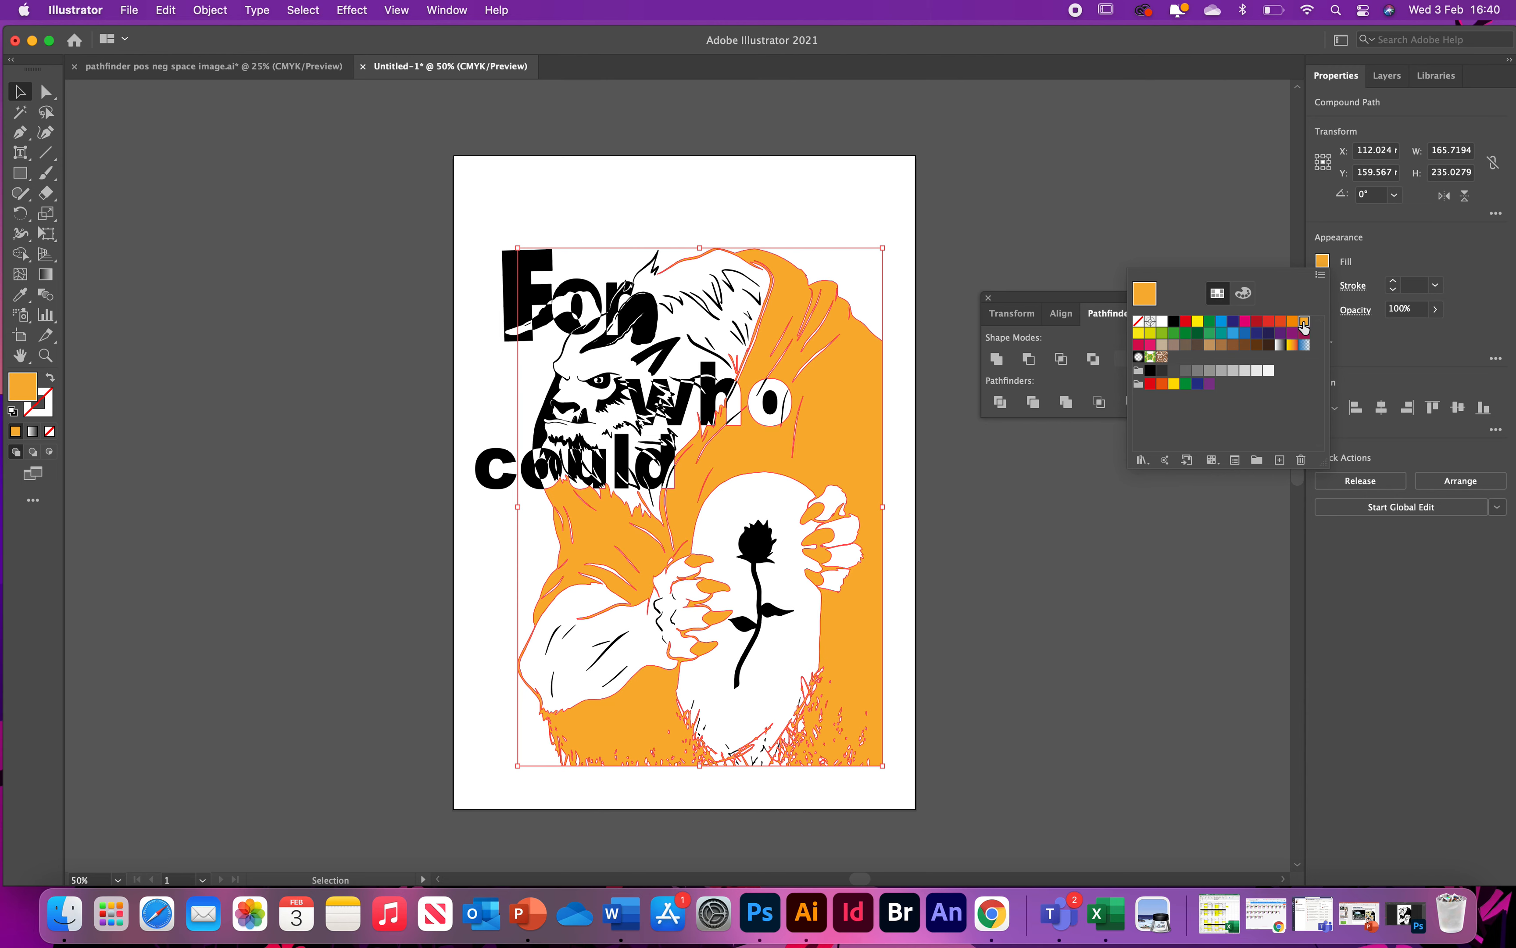
left_click(1174, 322)
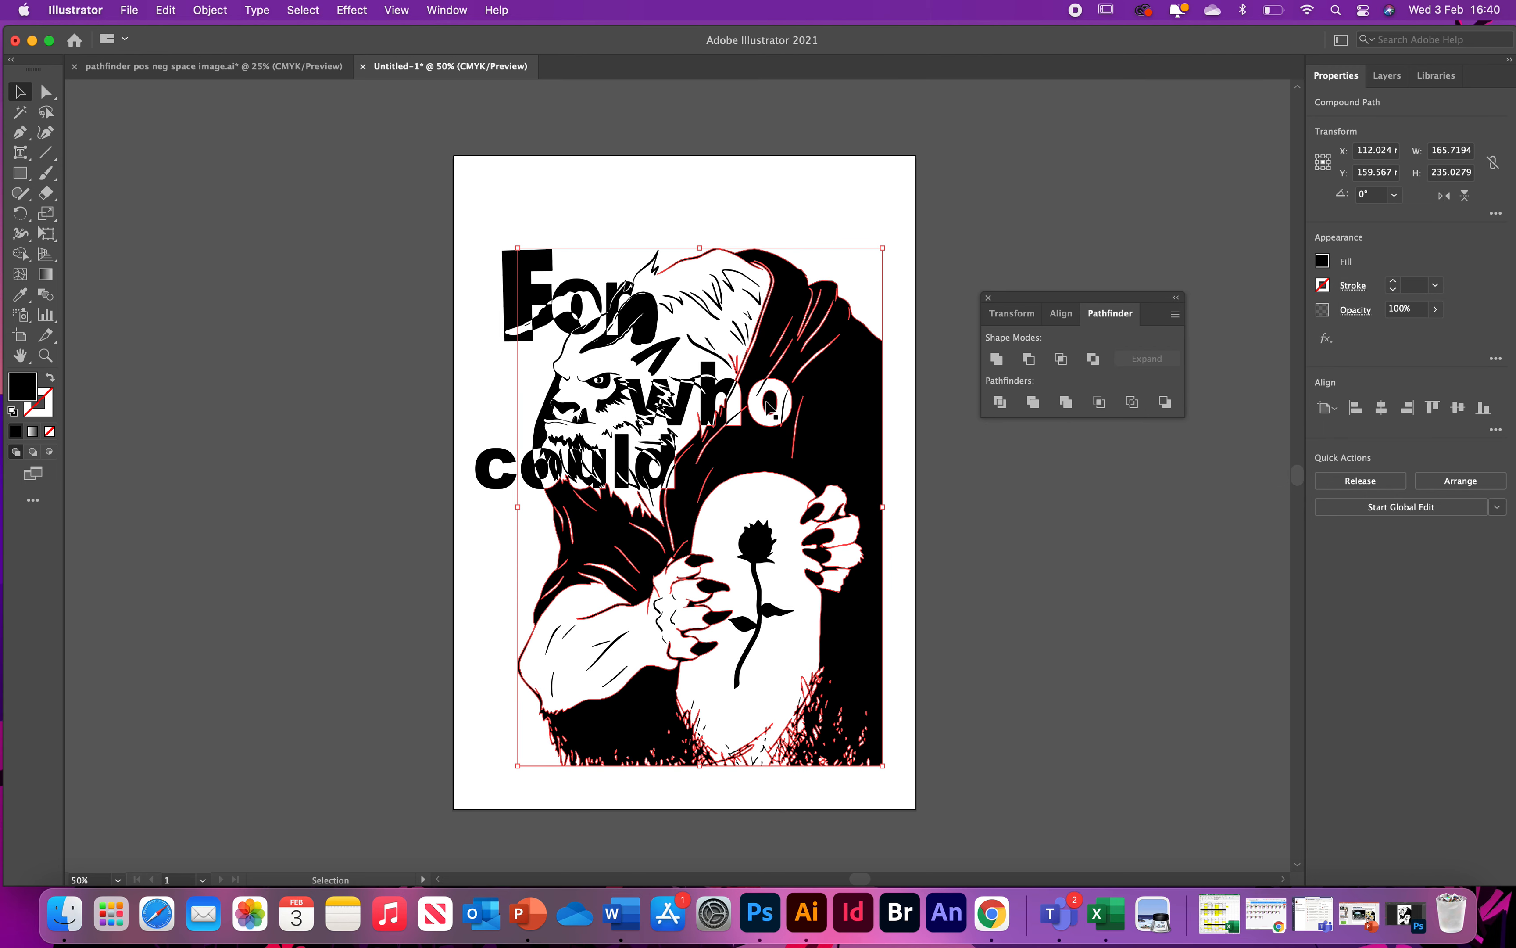
- Fill the inverted piece of the "h" in "who" with CMYK Cyan
left_click(727, 393)
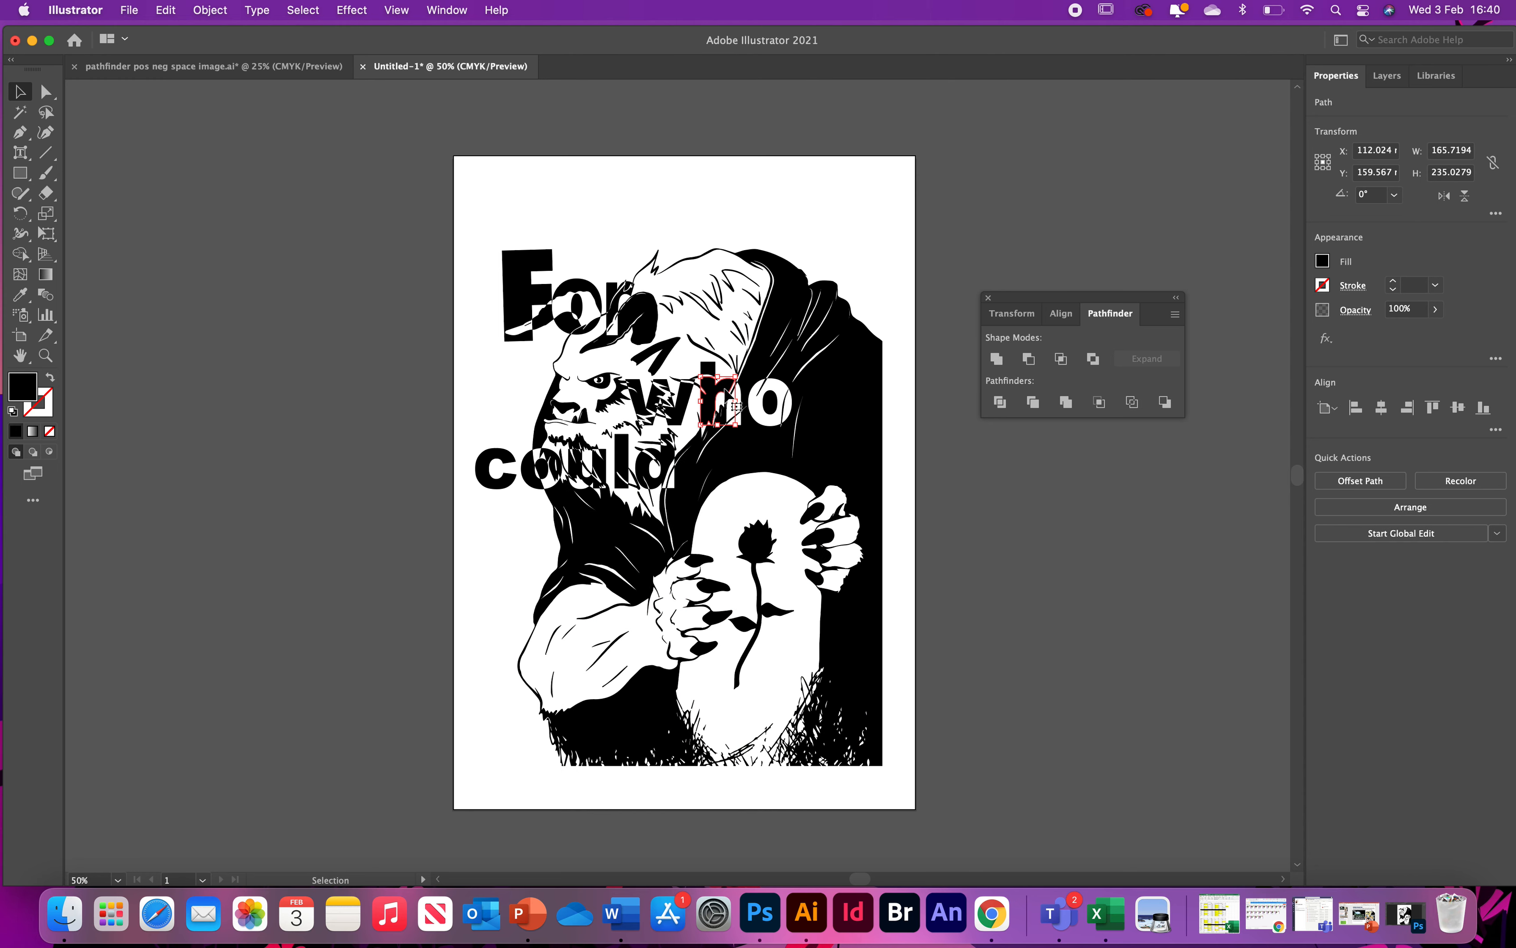
left_click(1321, 262)
left_click(1210, 322)
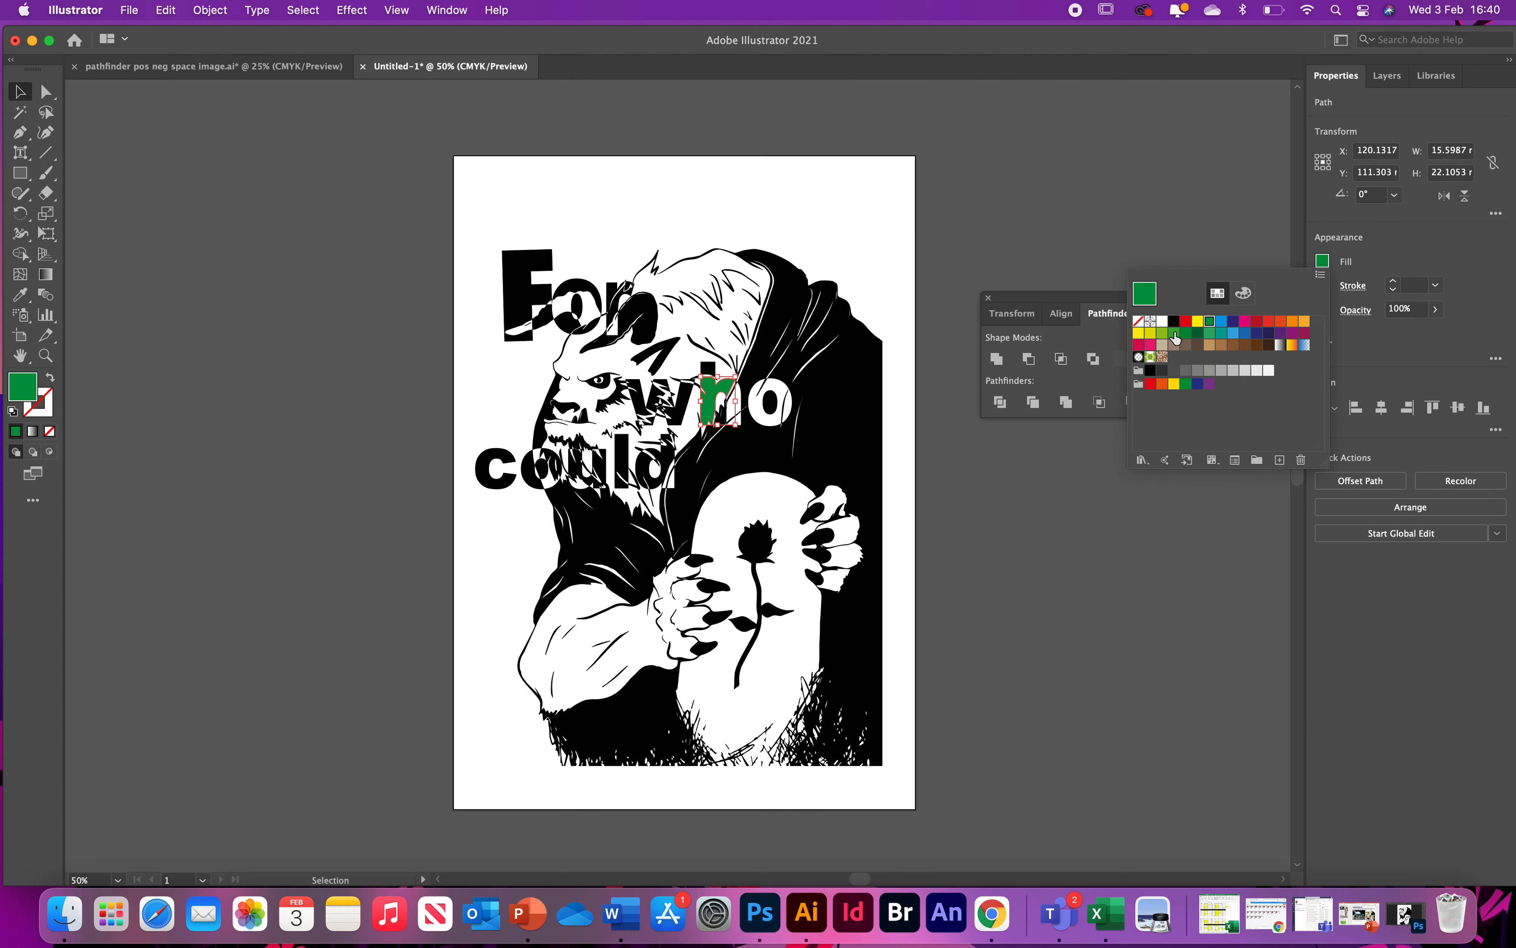
left_click(1221, 322)
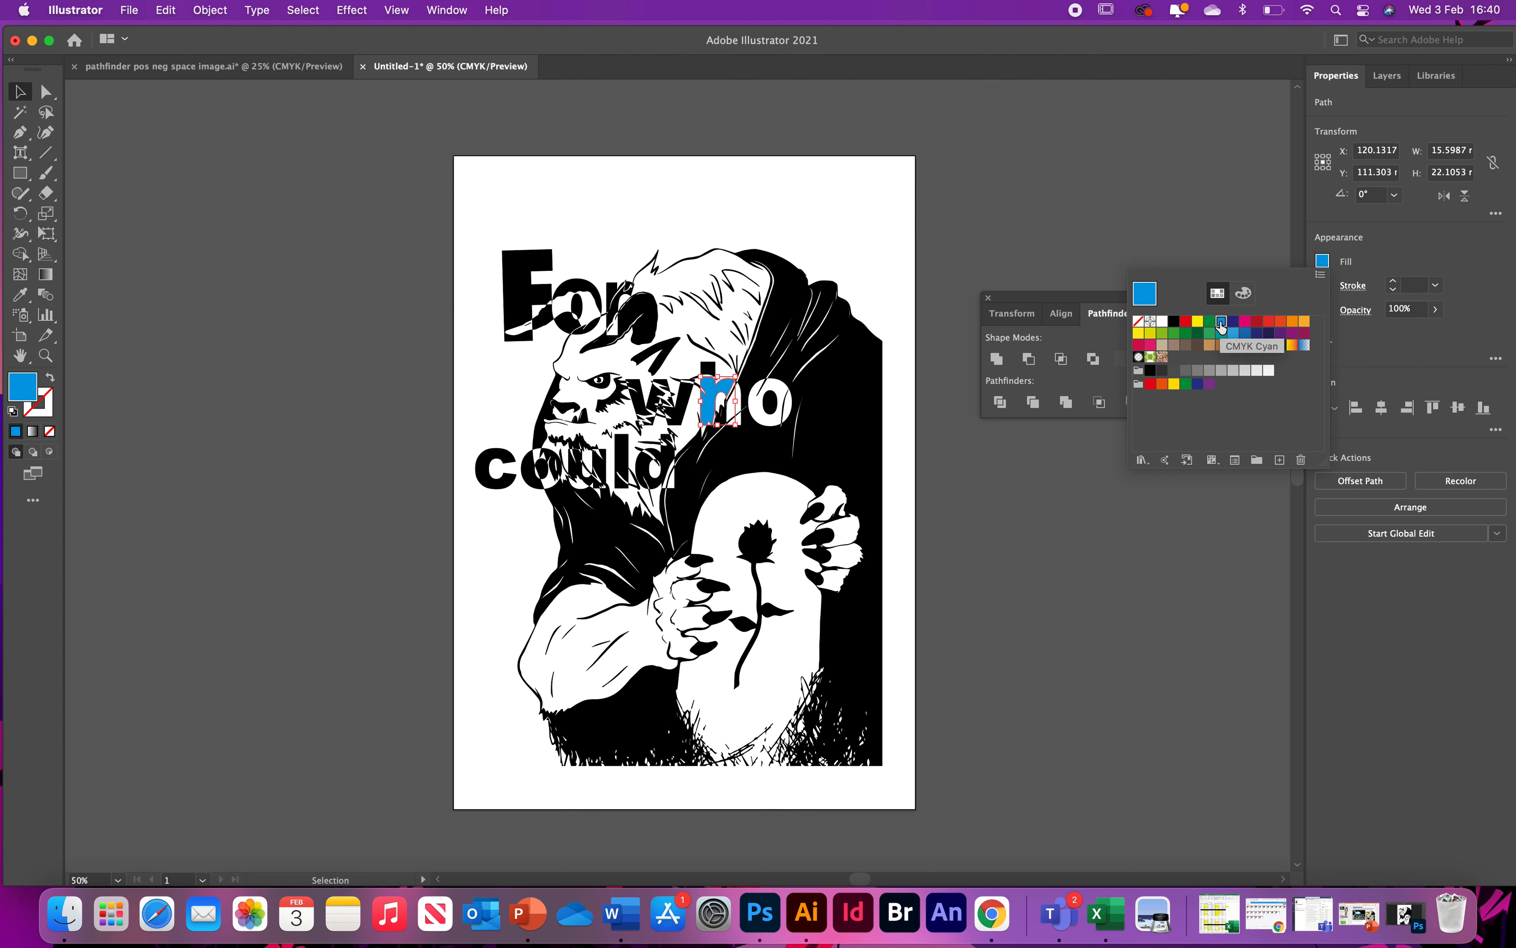
key("Escape")
- Fill the main pieces of the "F" and "o" and the adjoining piece of the "r" in "For" with CMYK Cyan
left_click(515, 300)
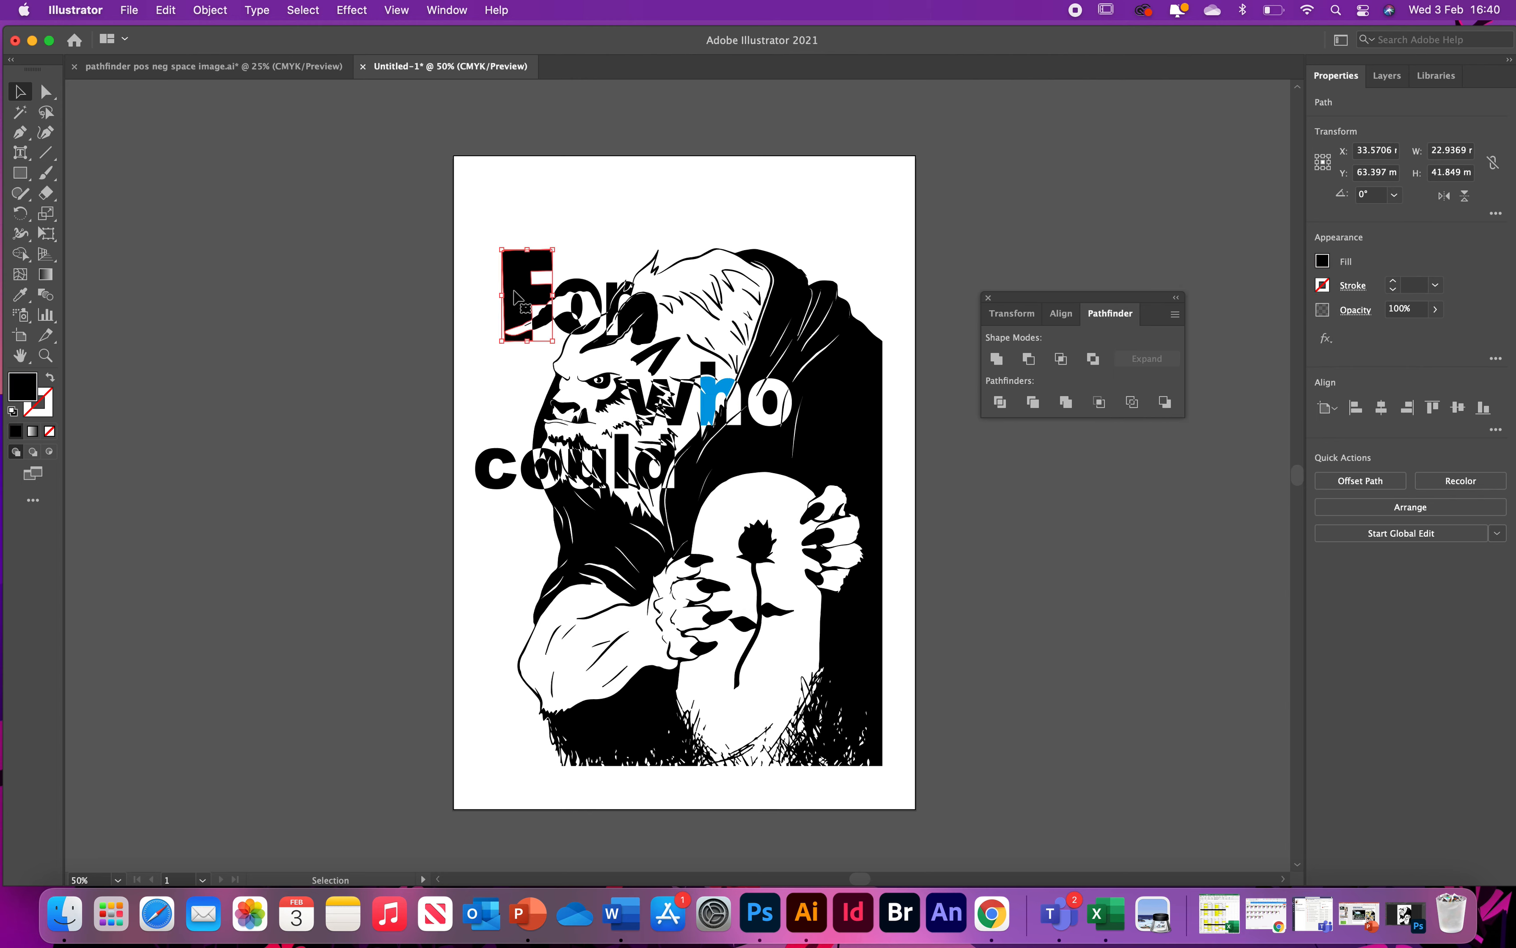
left_click(572, 291, "shift")
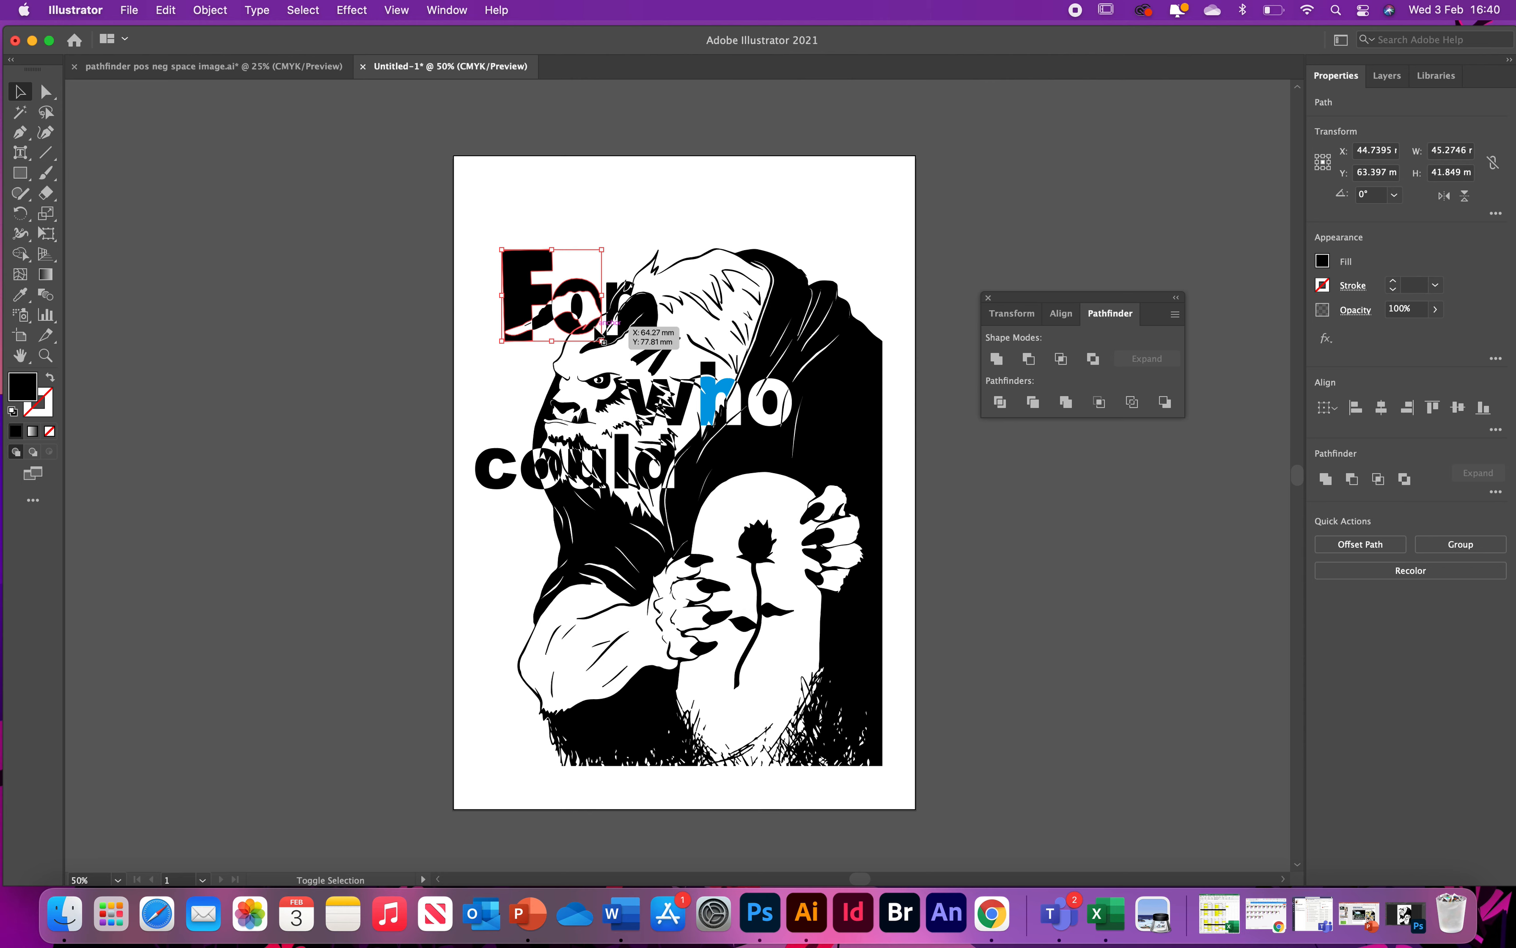
left_click(615, 293, "shift")
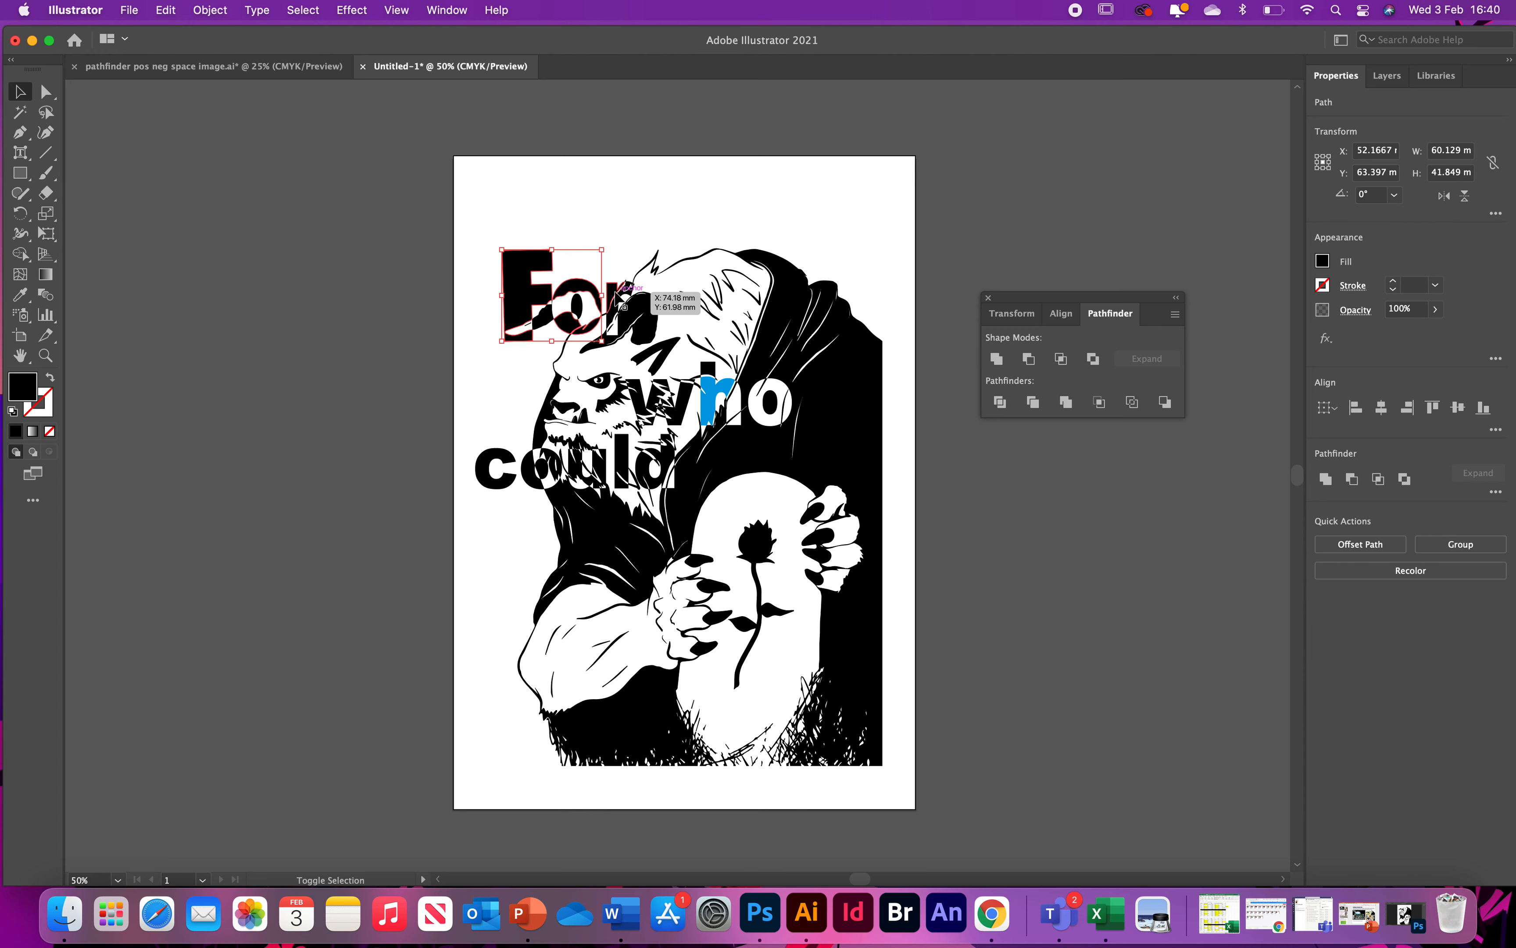
left_click(618, 302, "shift")
left_click(617, 312, "shift")
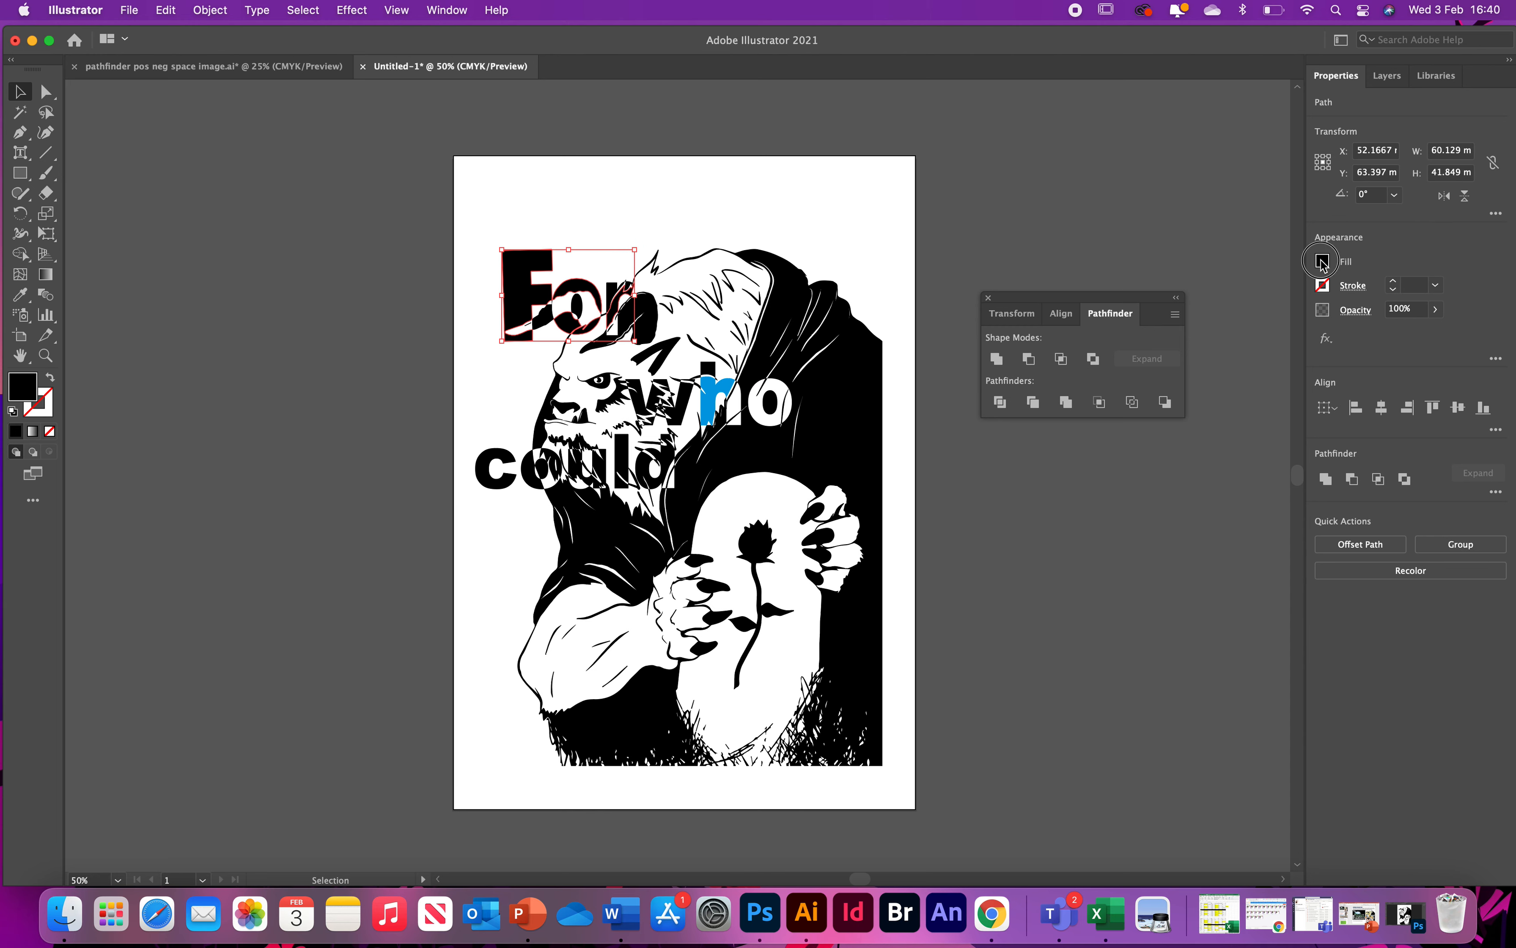
left_click(1322, 285)
left_click(1221, 322)
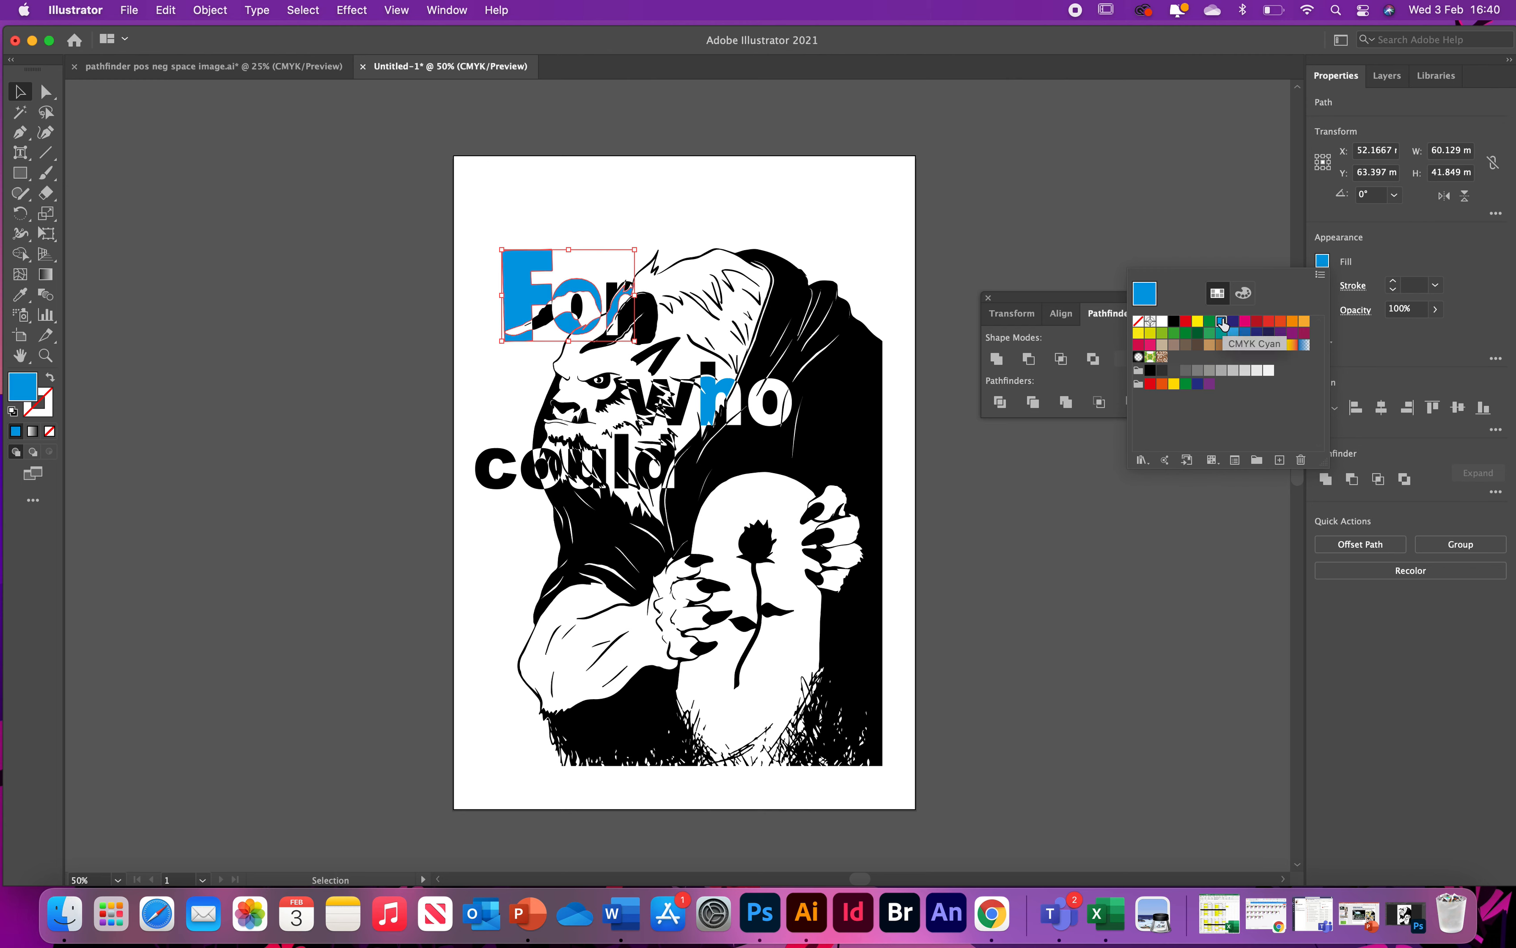
left_click(613, 206)
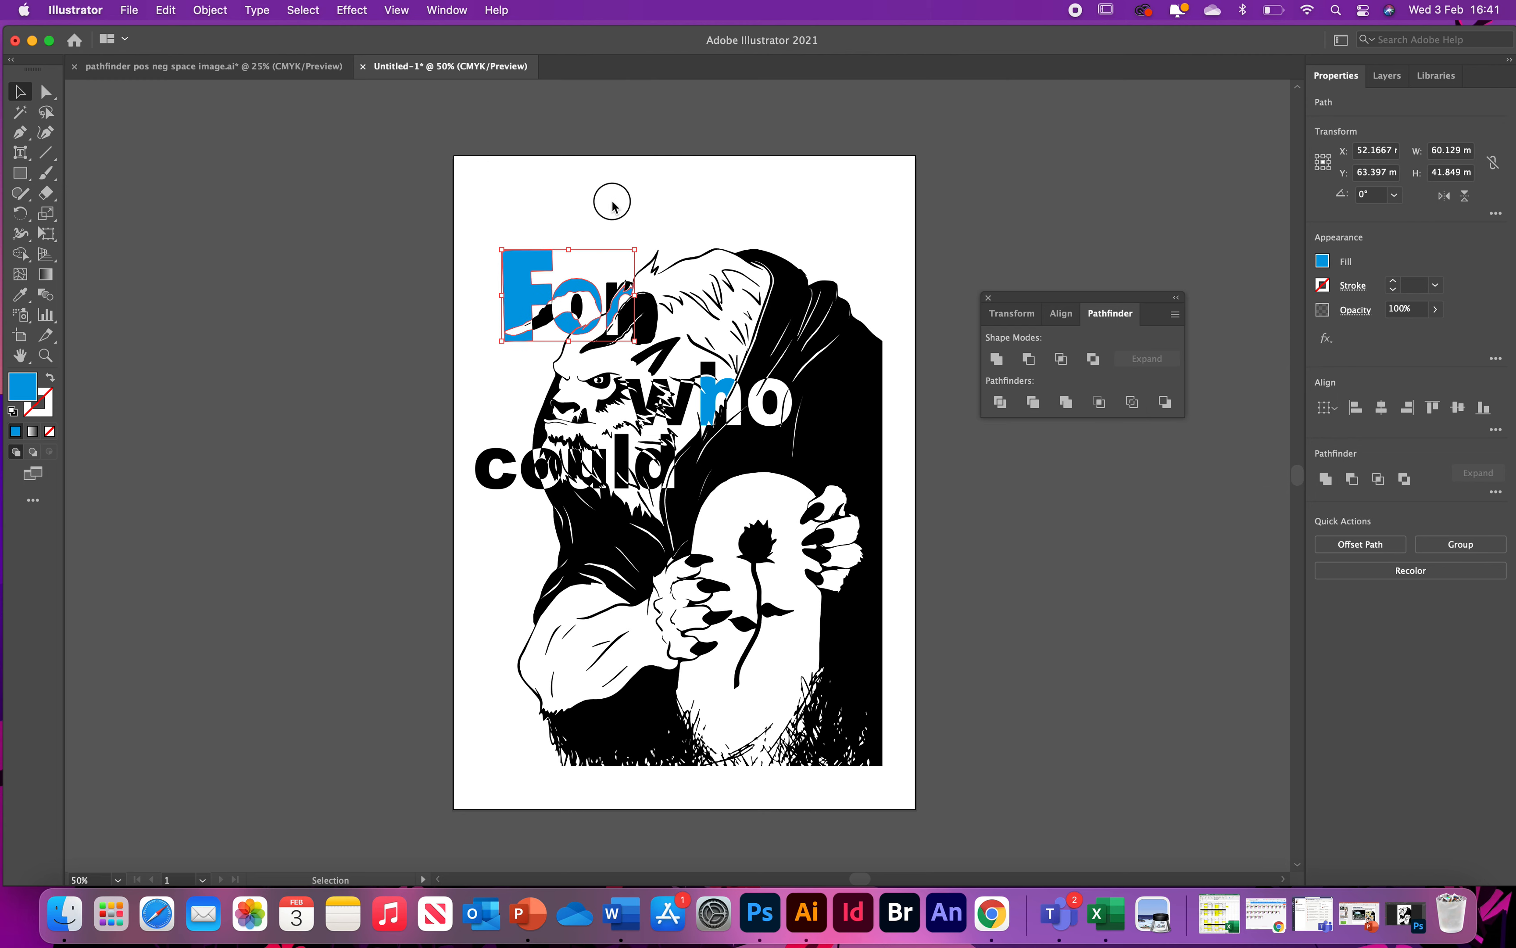
left_click(597, 219)
- Fill the remaining black upper piece of the "r" in "For" with CMYK Cyan and deselect it
left_click(612, 290)
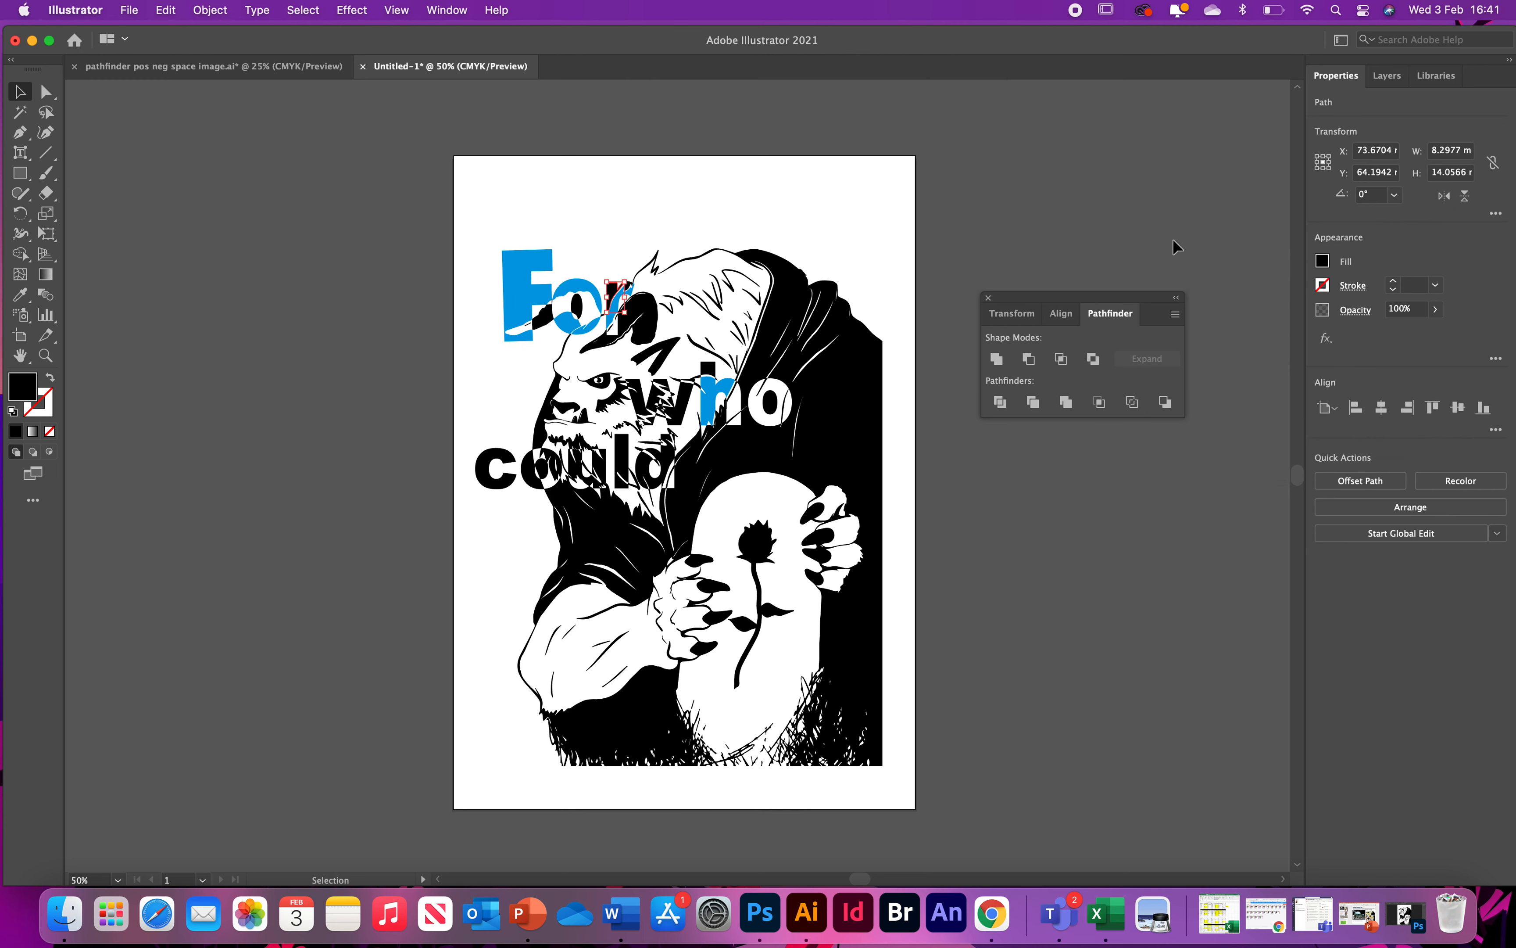
left_click(1323, 262)
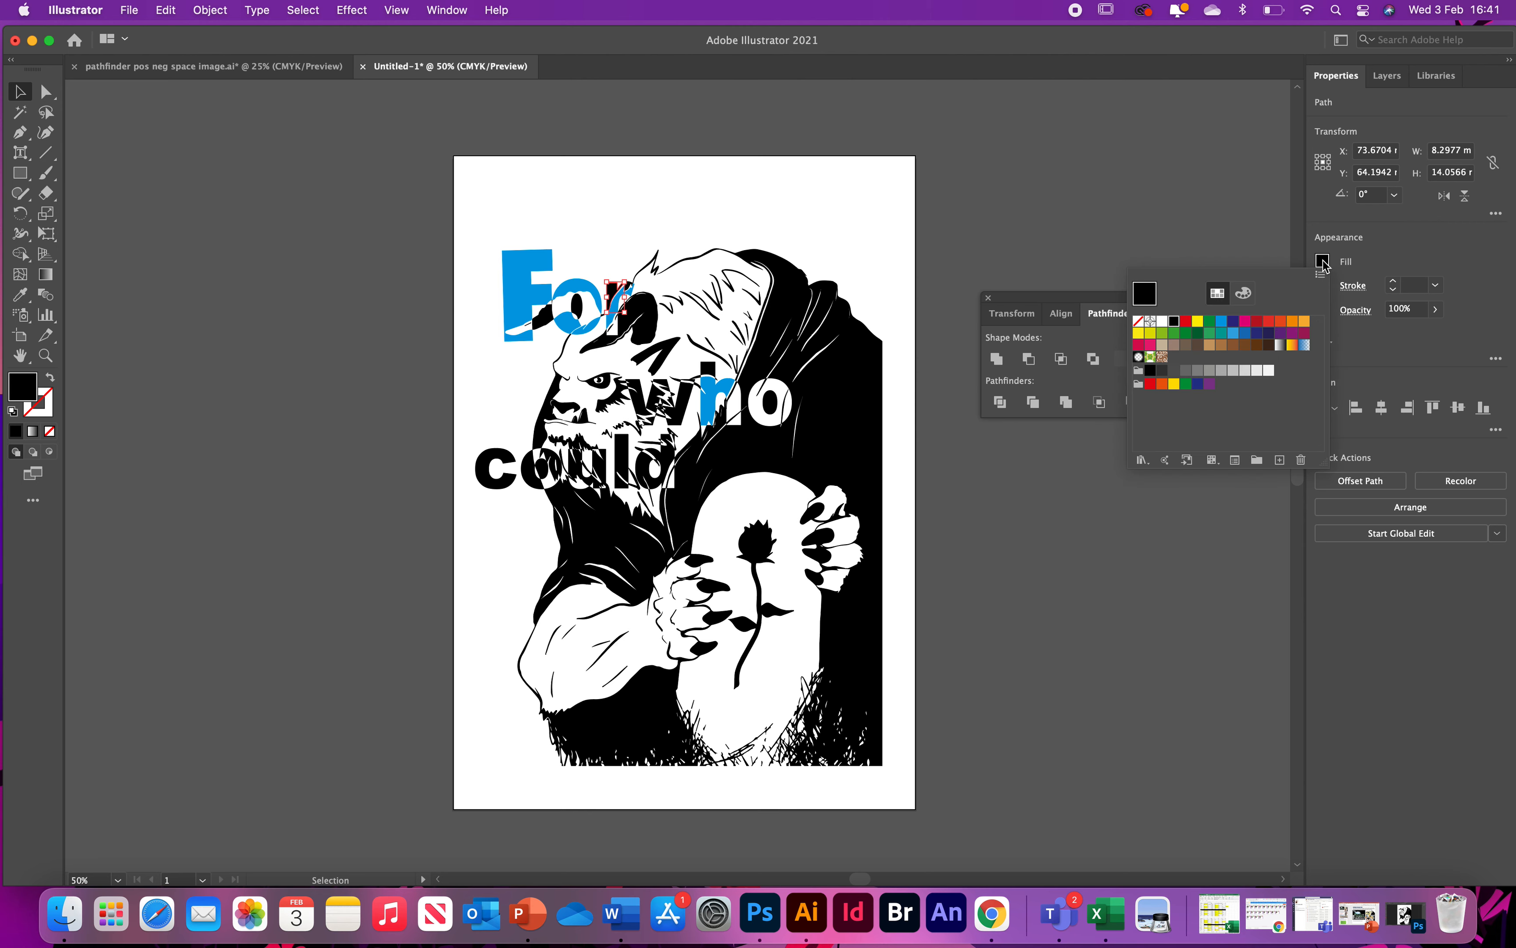
left_click(1222, 323)
key("Escape")
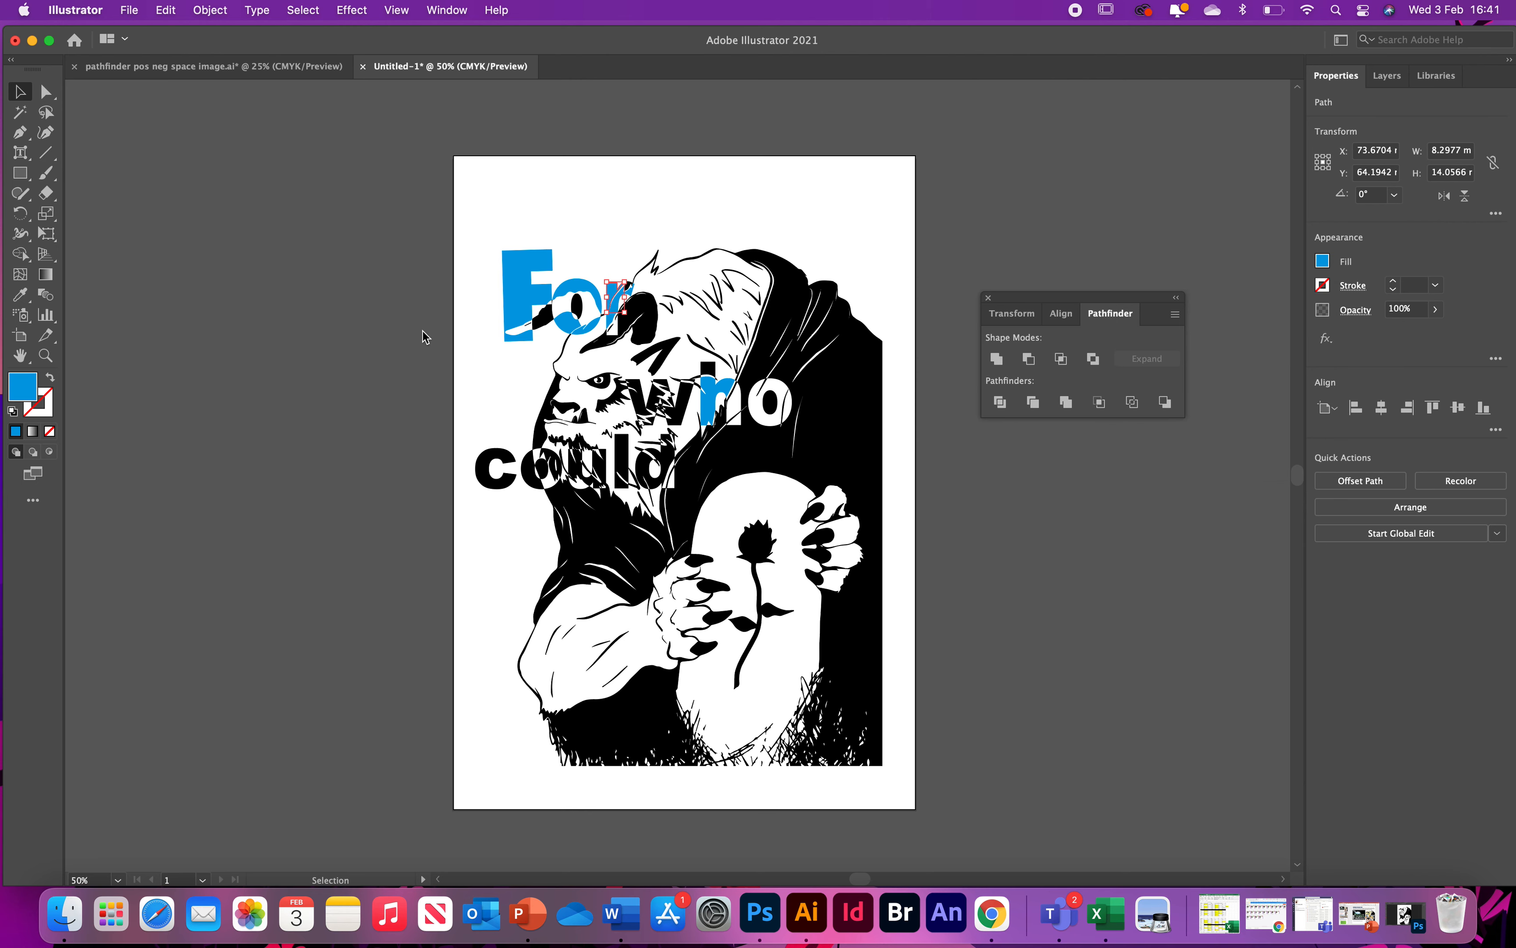
left_click(422, 336)
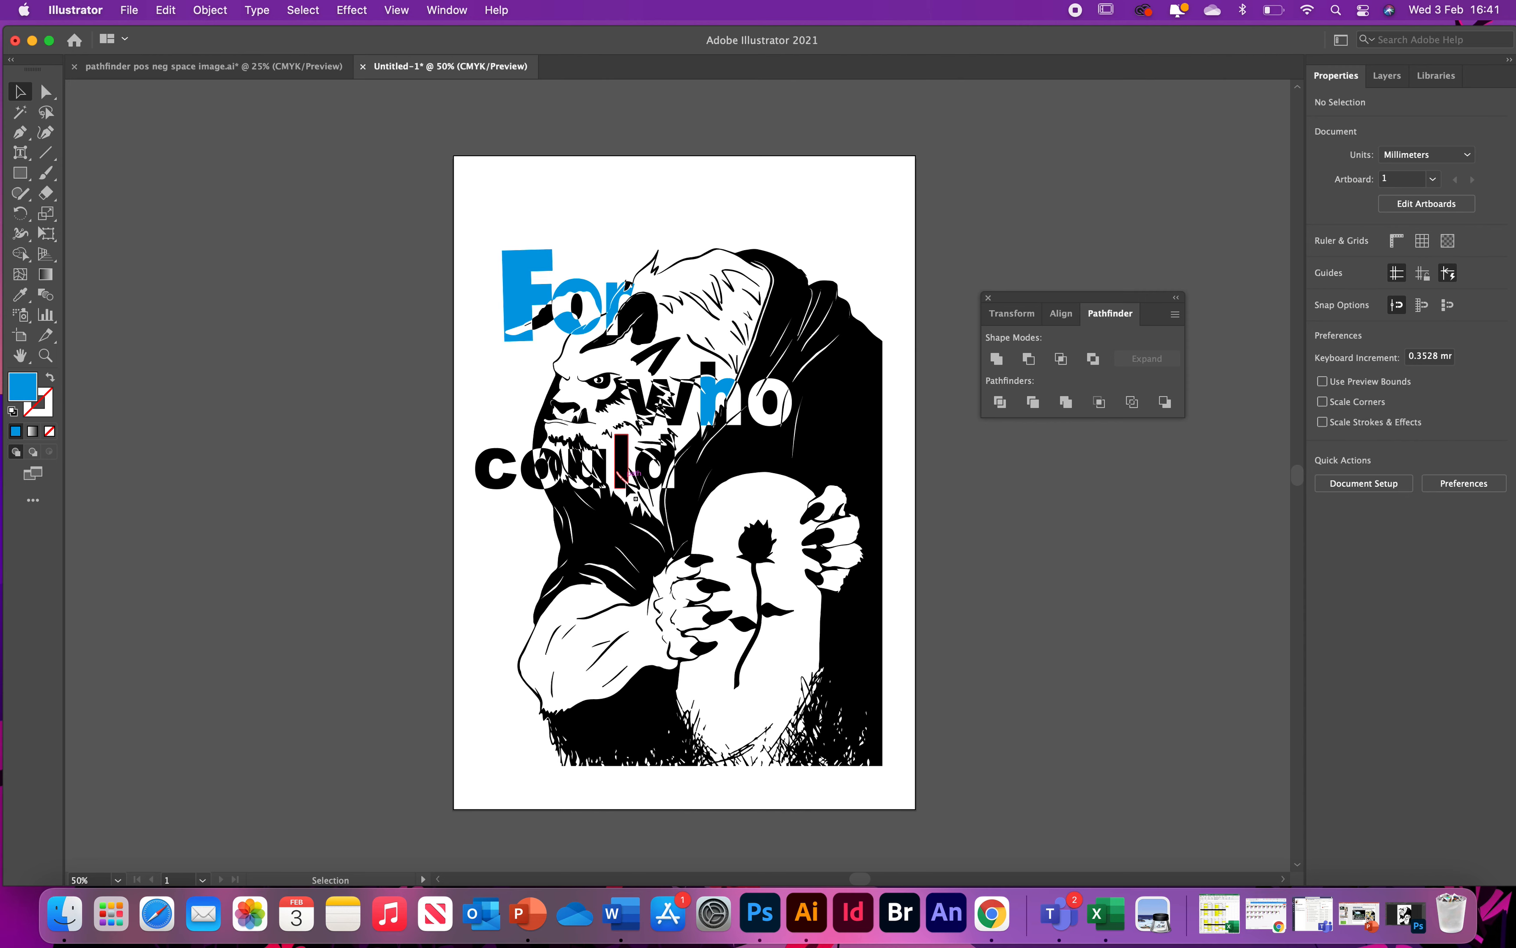
- Fill the "c" of "could" with the yellow-to-red gradient swatch
left_click(480, 477)
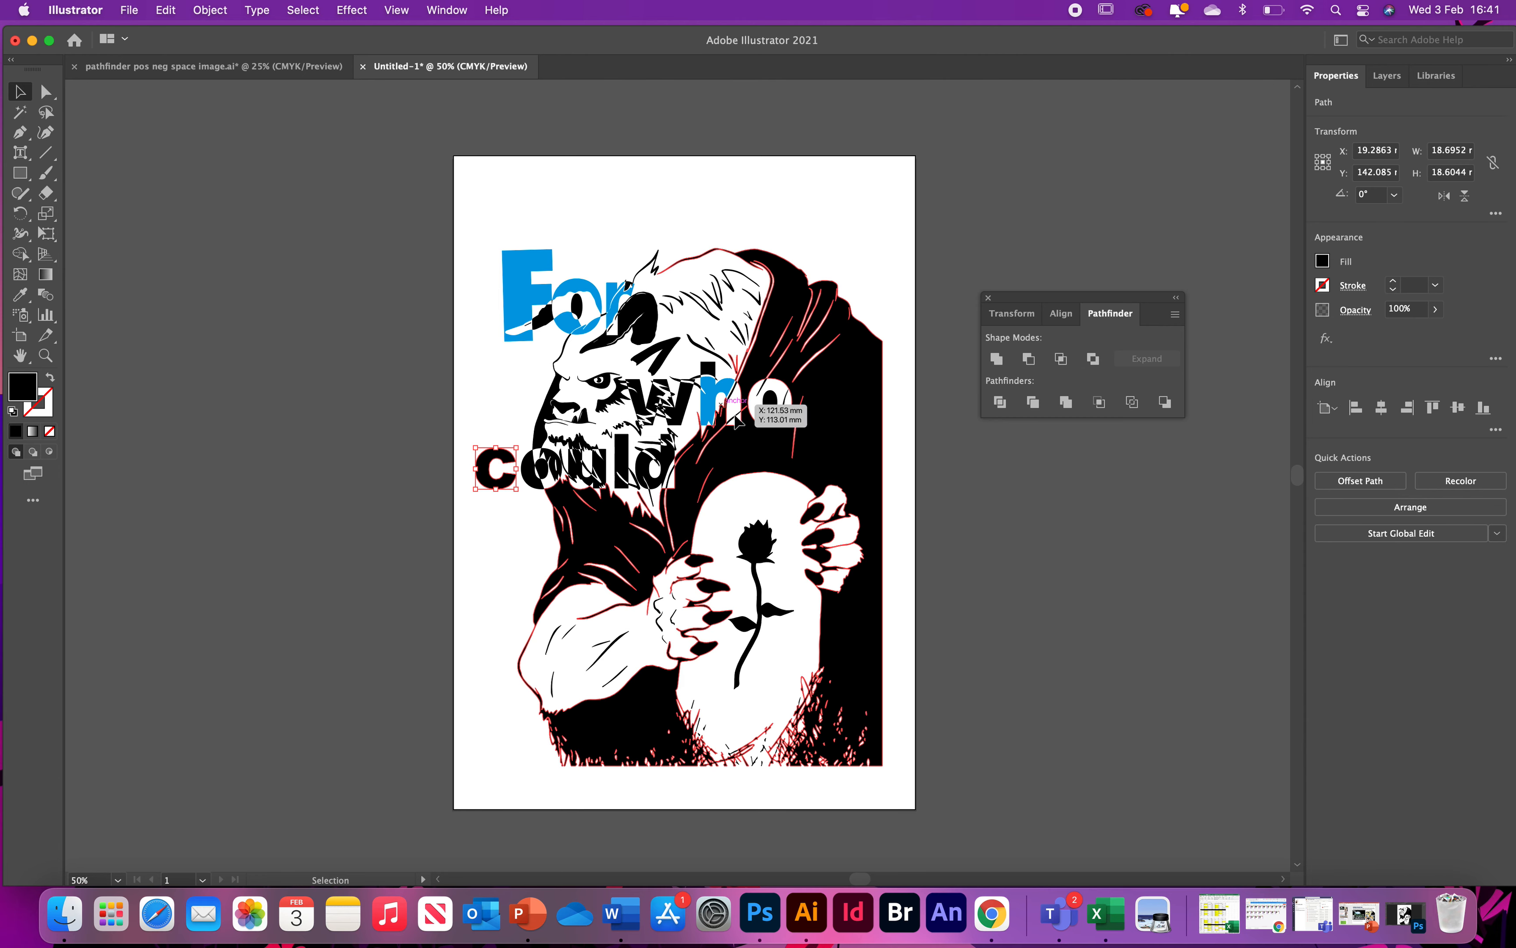
left_click(1322, 262)
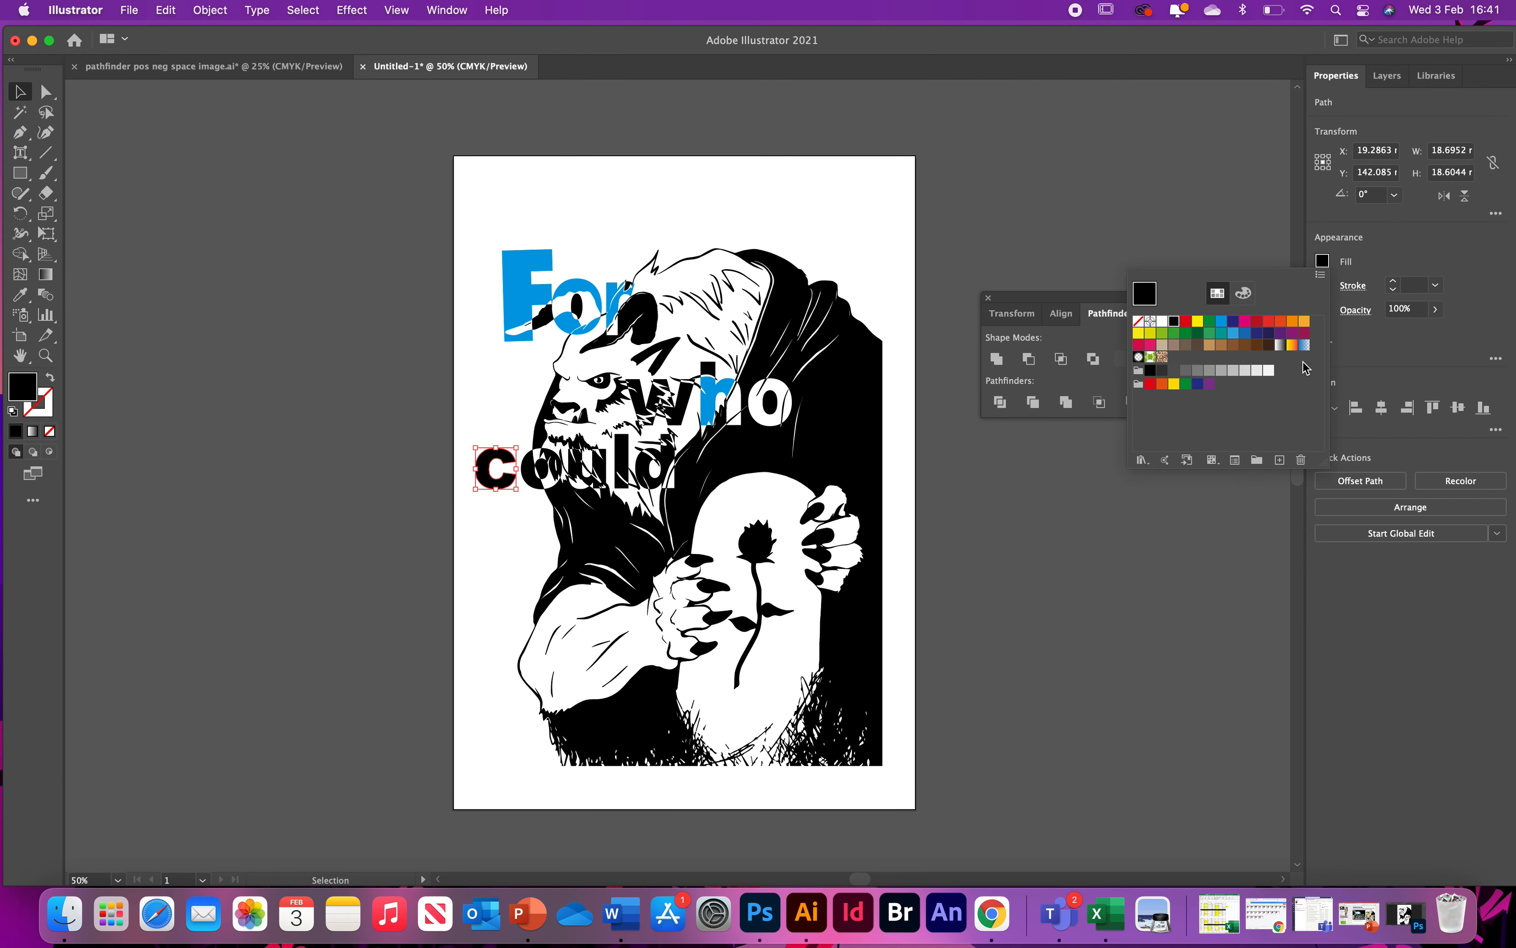
left_click(1291, 346)
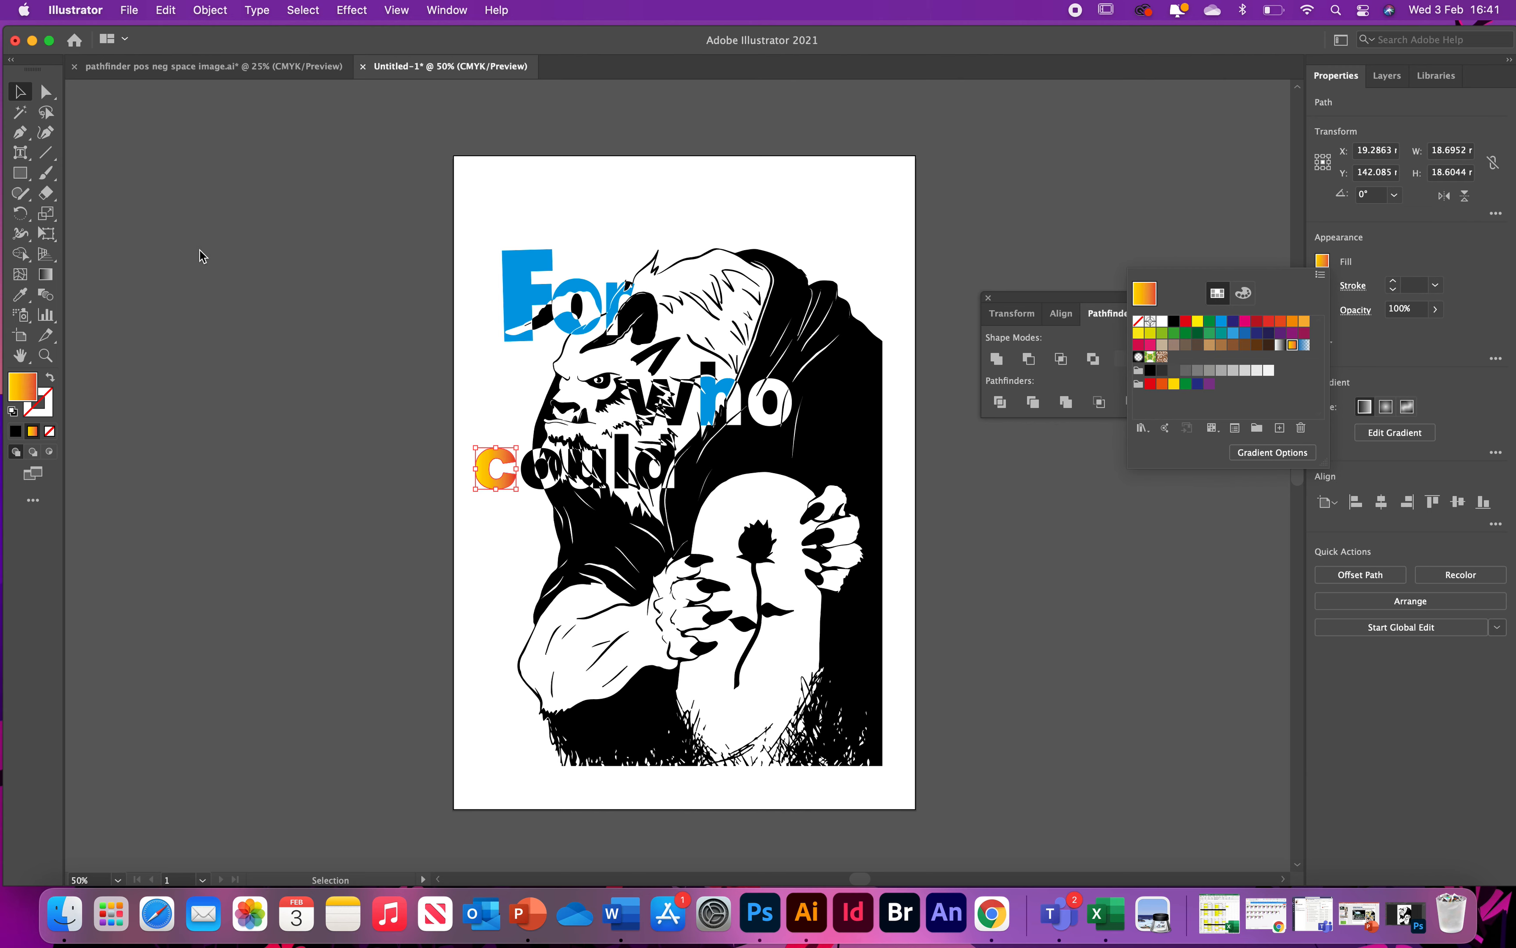
key("Escape")
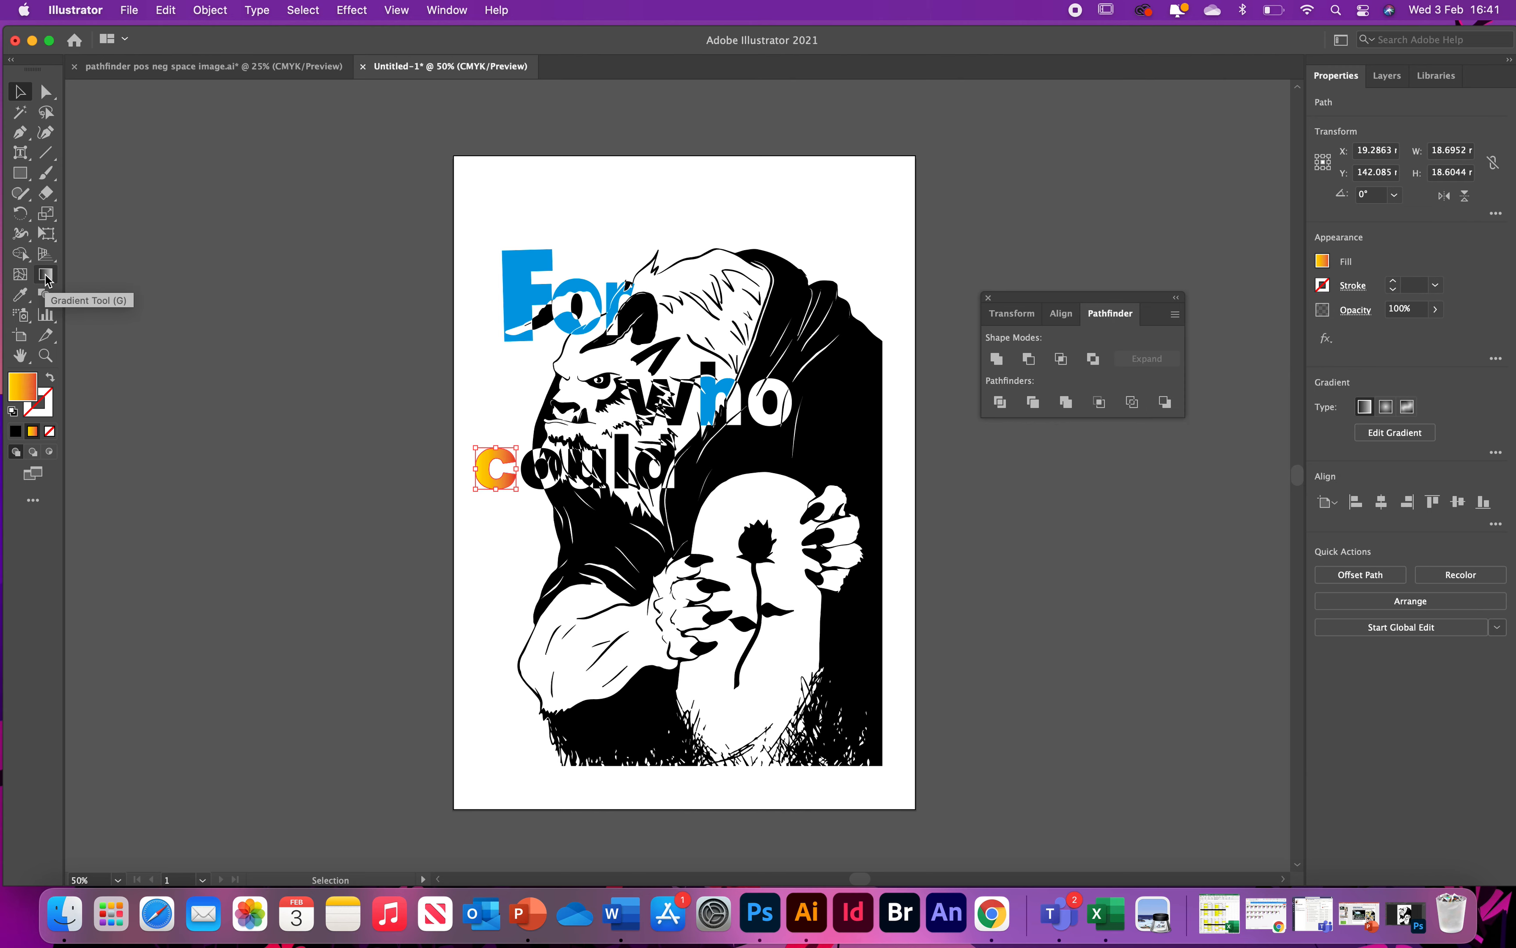
- Open the gradient settings for the "c" and remove the intermediate colour stops, keeping only the yellow and red ends
left_click(45, 274)
double_click(45, 275)
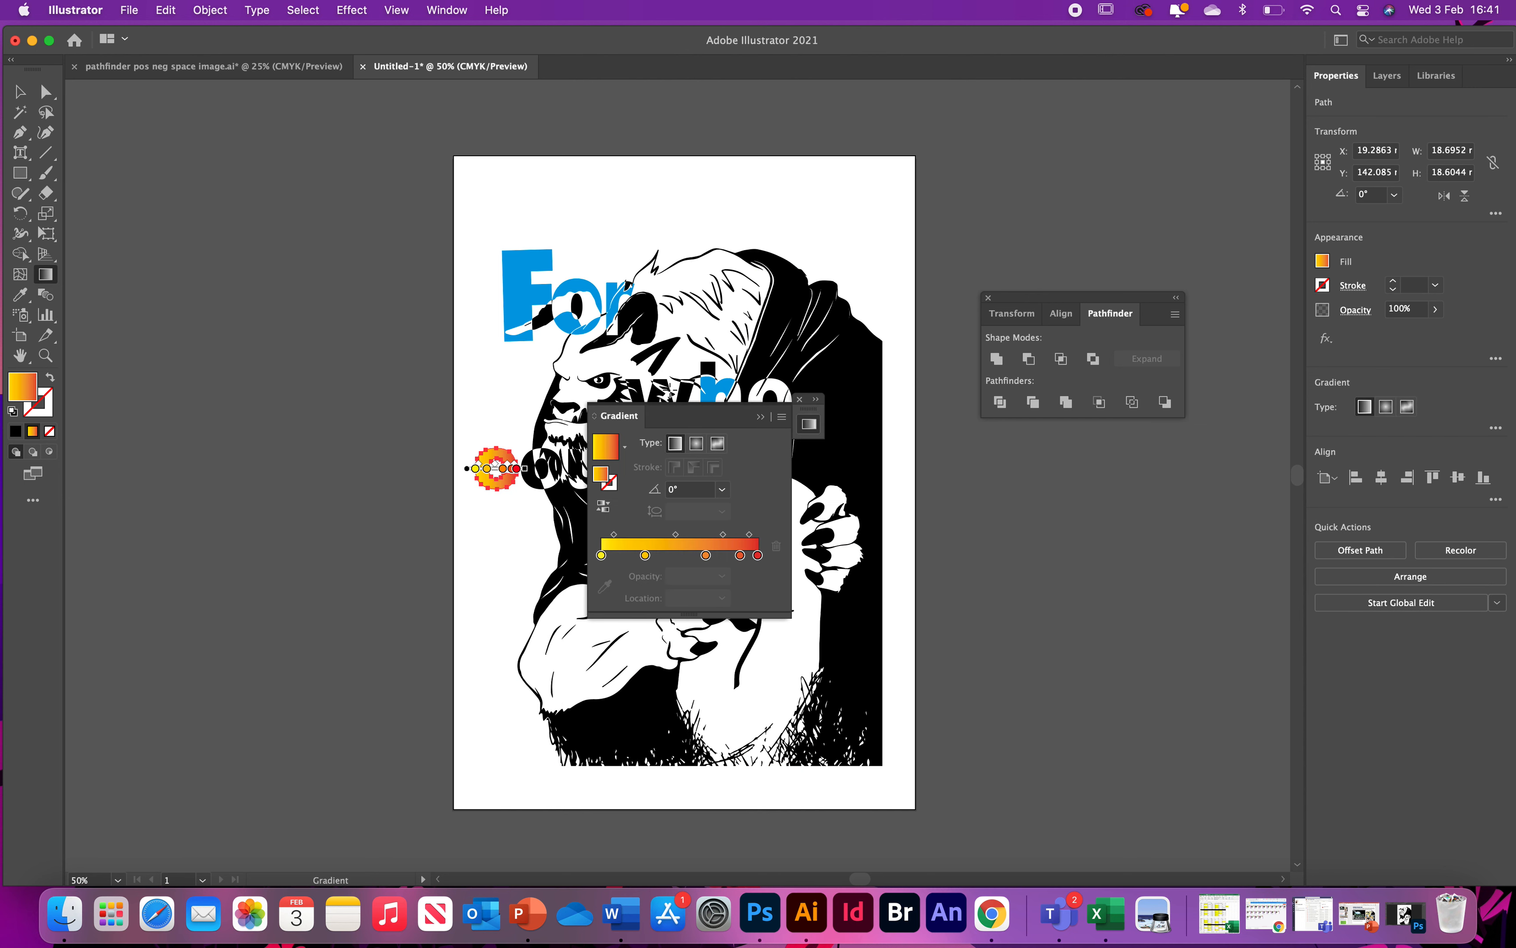
left_click_drag(676, 415, 918, 476)
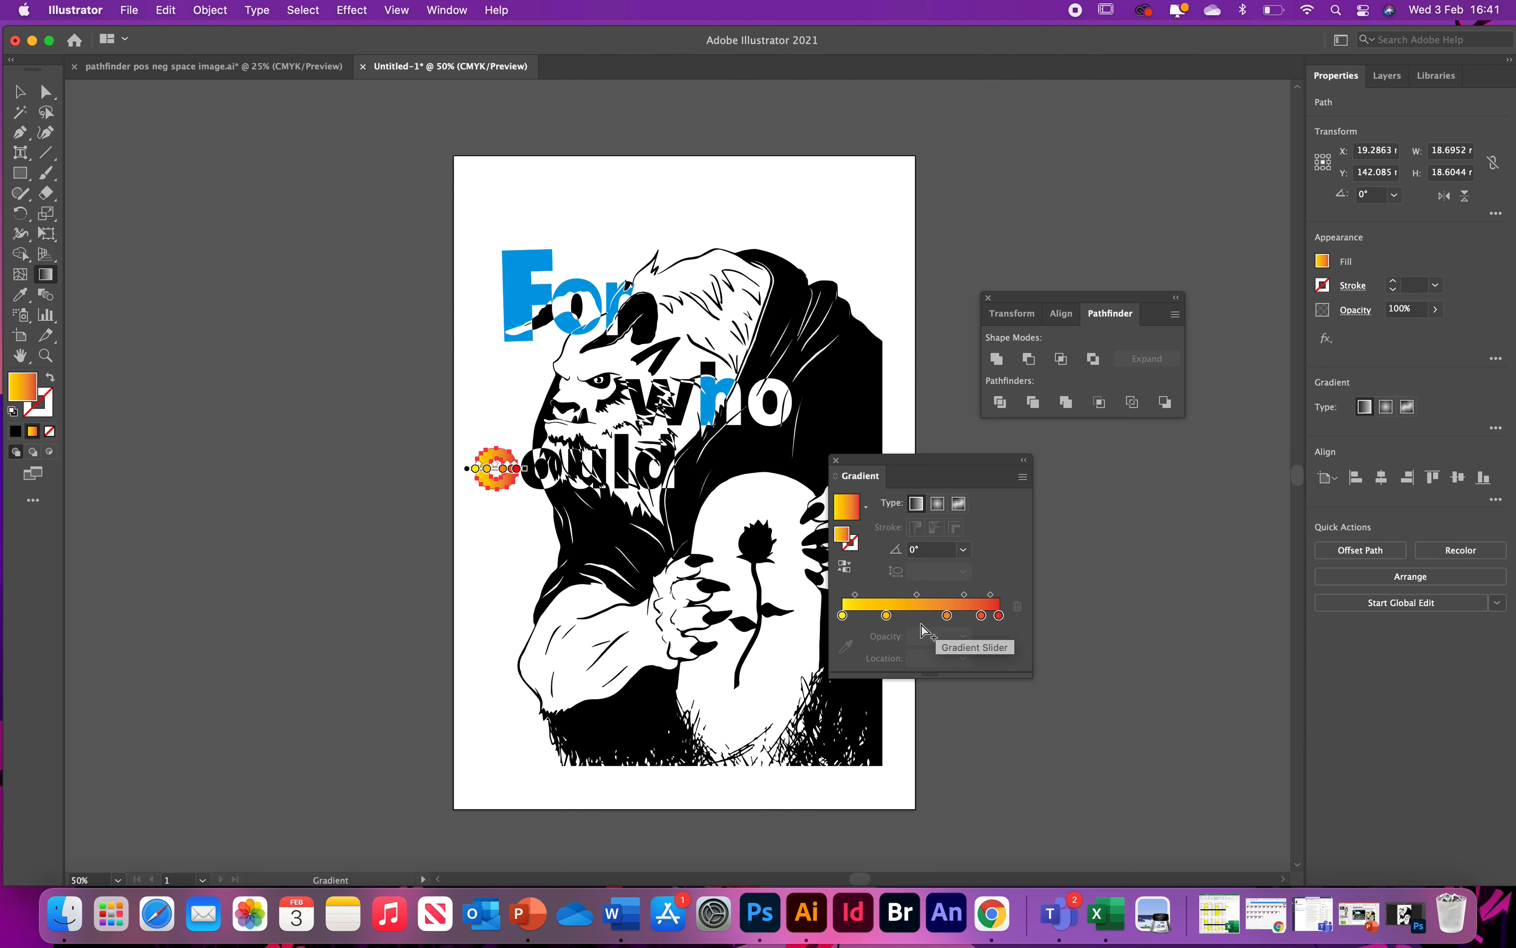
left_click_drag(886, 616, 987, 666)
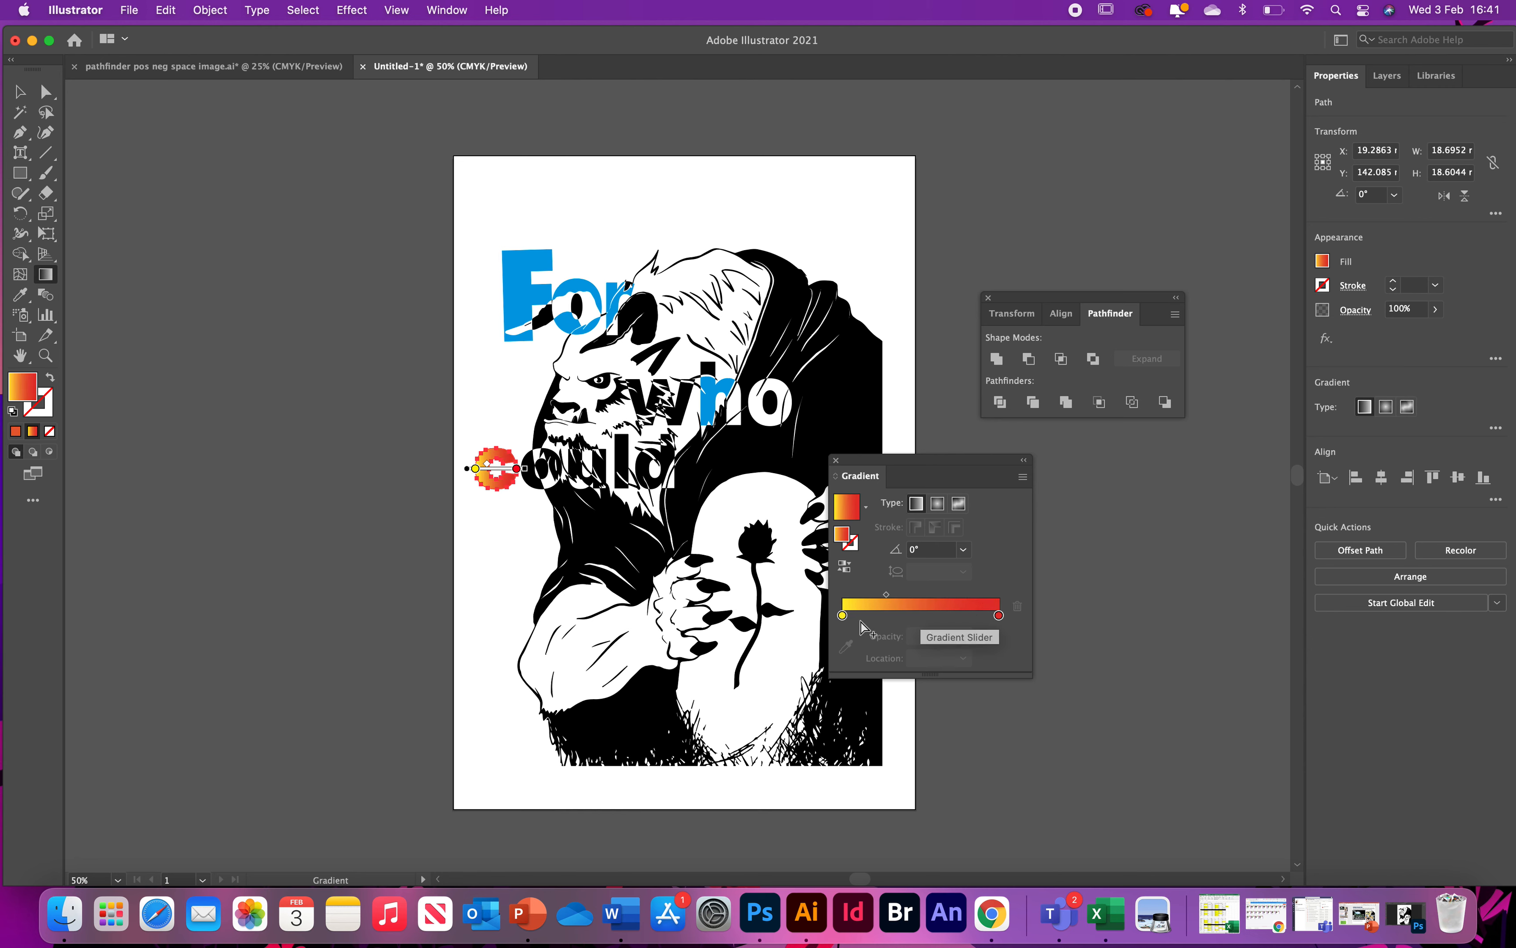
- Recolour the gradient stops of the "c", changing the red end to medium blue and the yellow end to dark navy
double_click(998, 615)
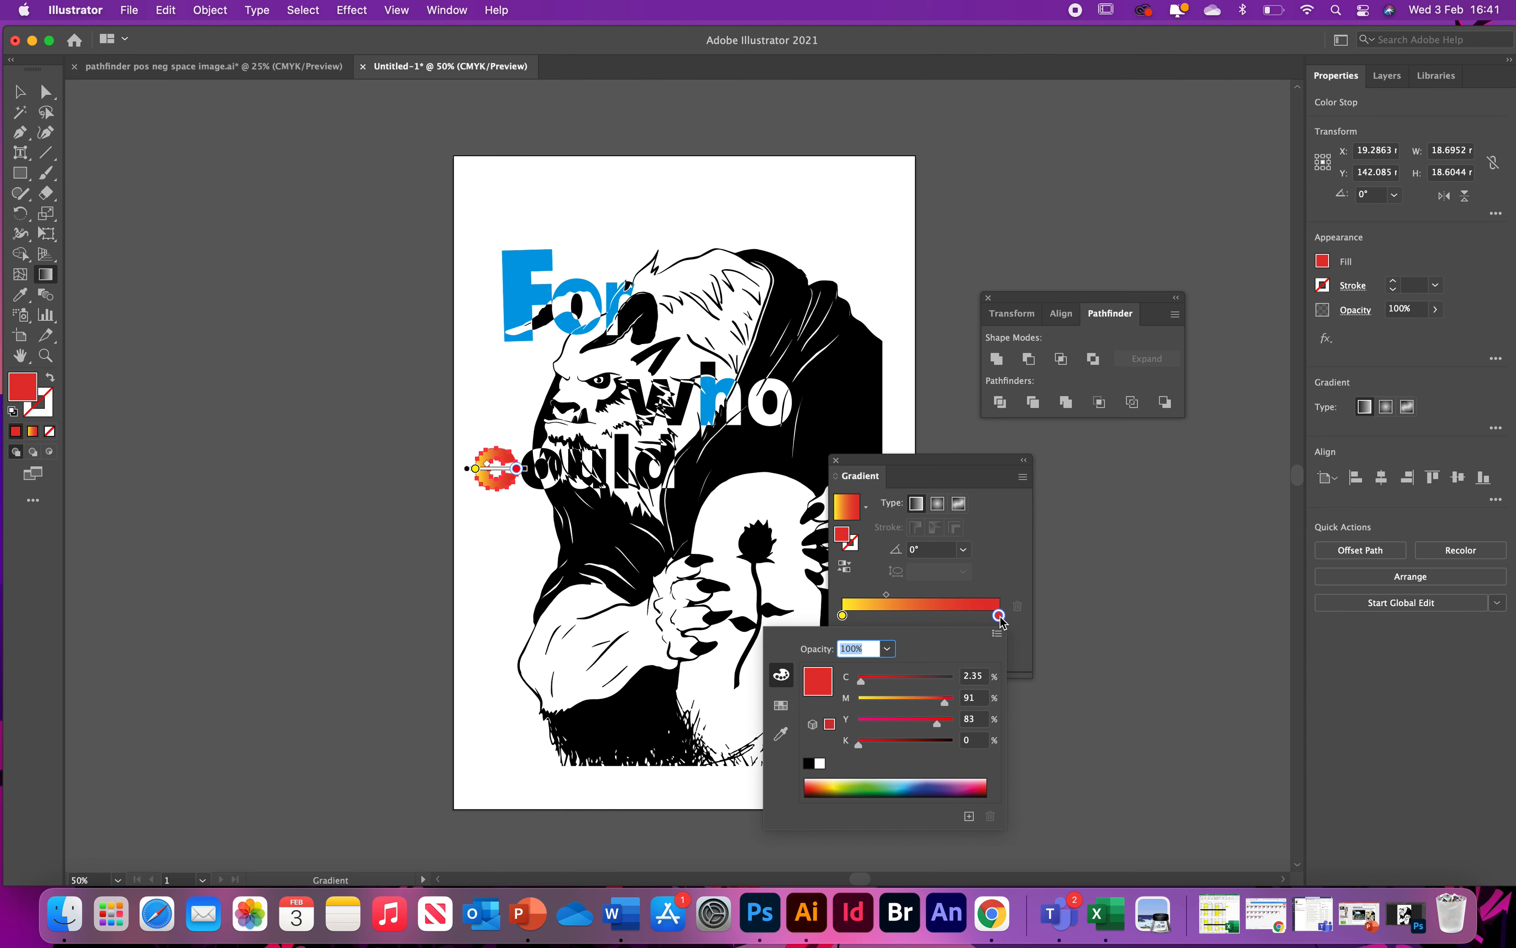
left_click_drag(928, 784, 913, 782)
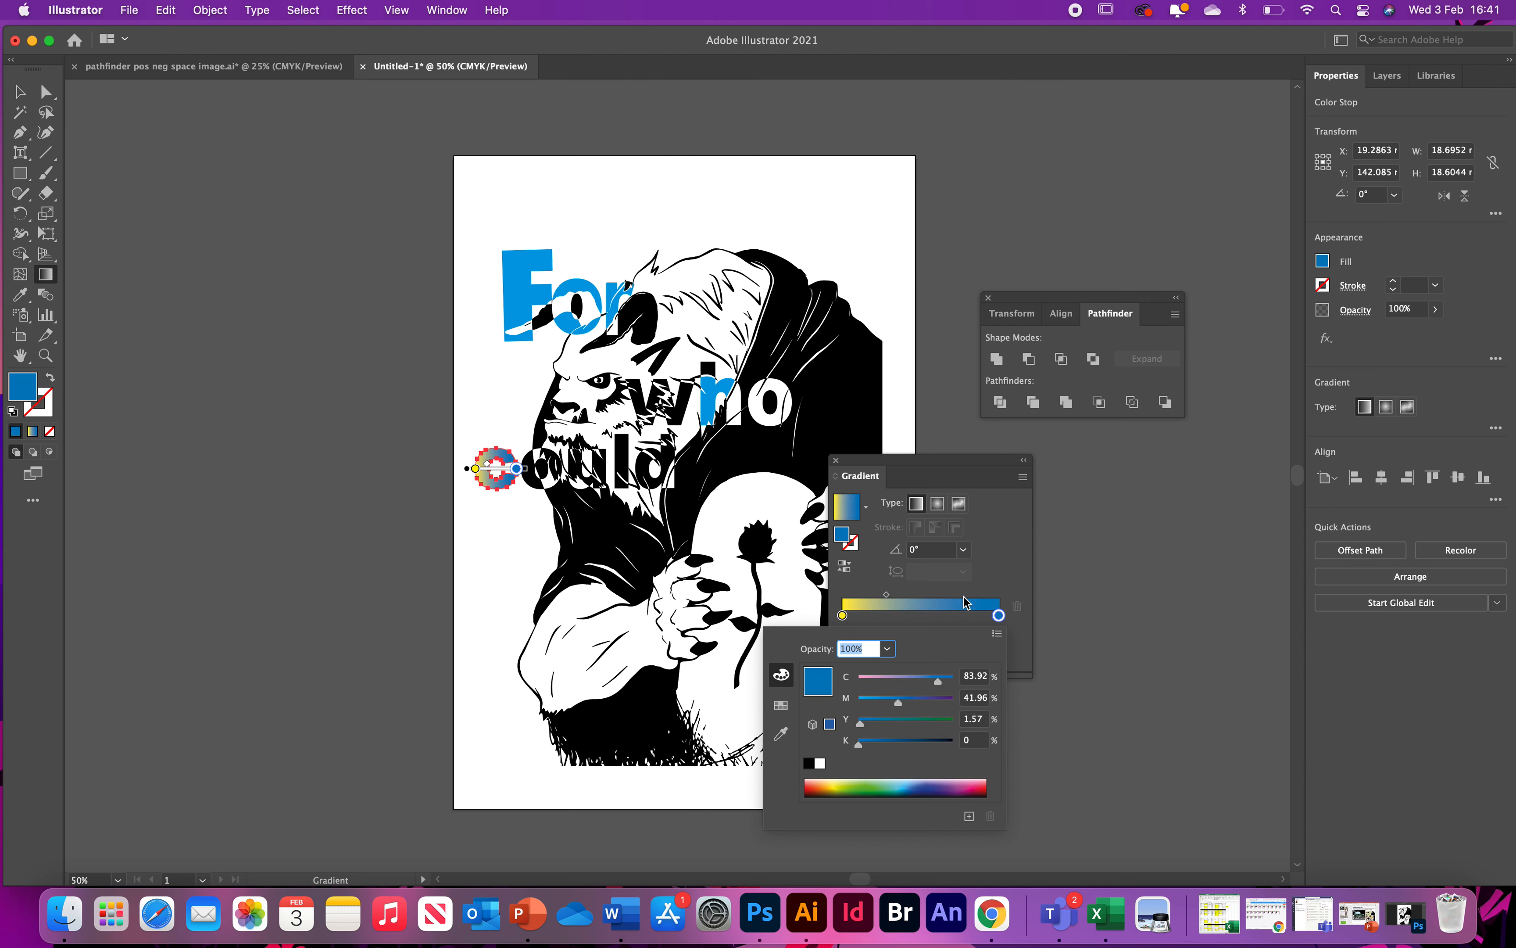
left_click(842, 619)
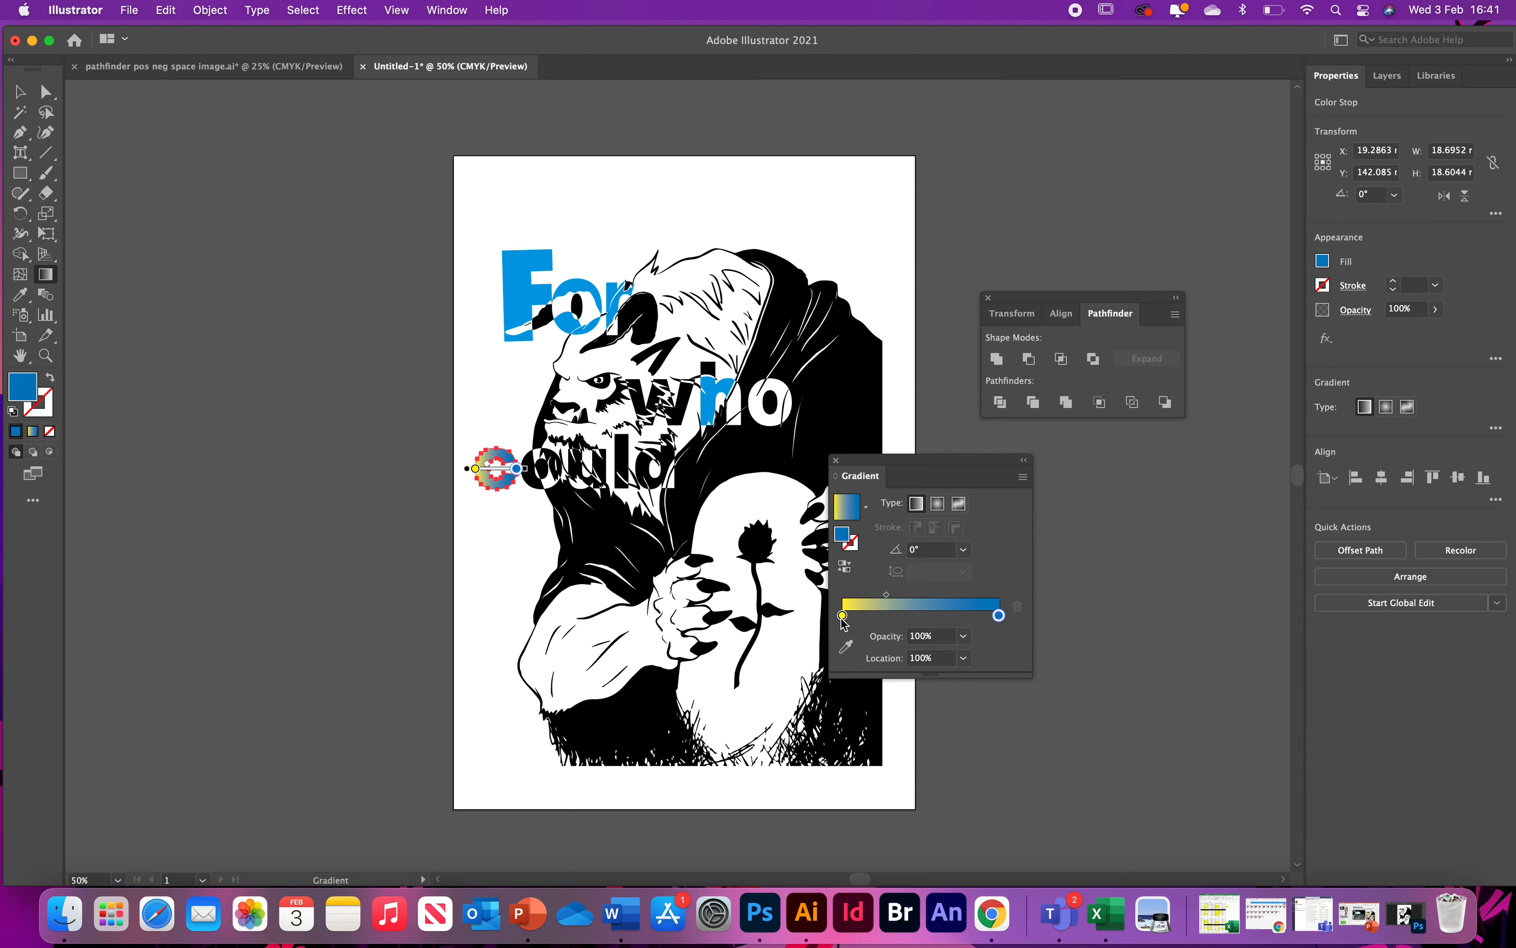
left_click(843, 616)
double_click(843, 615)
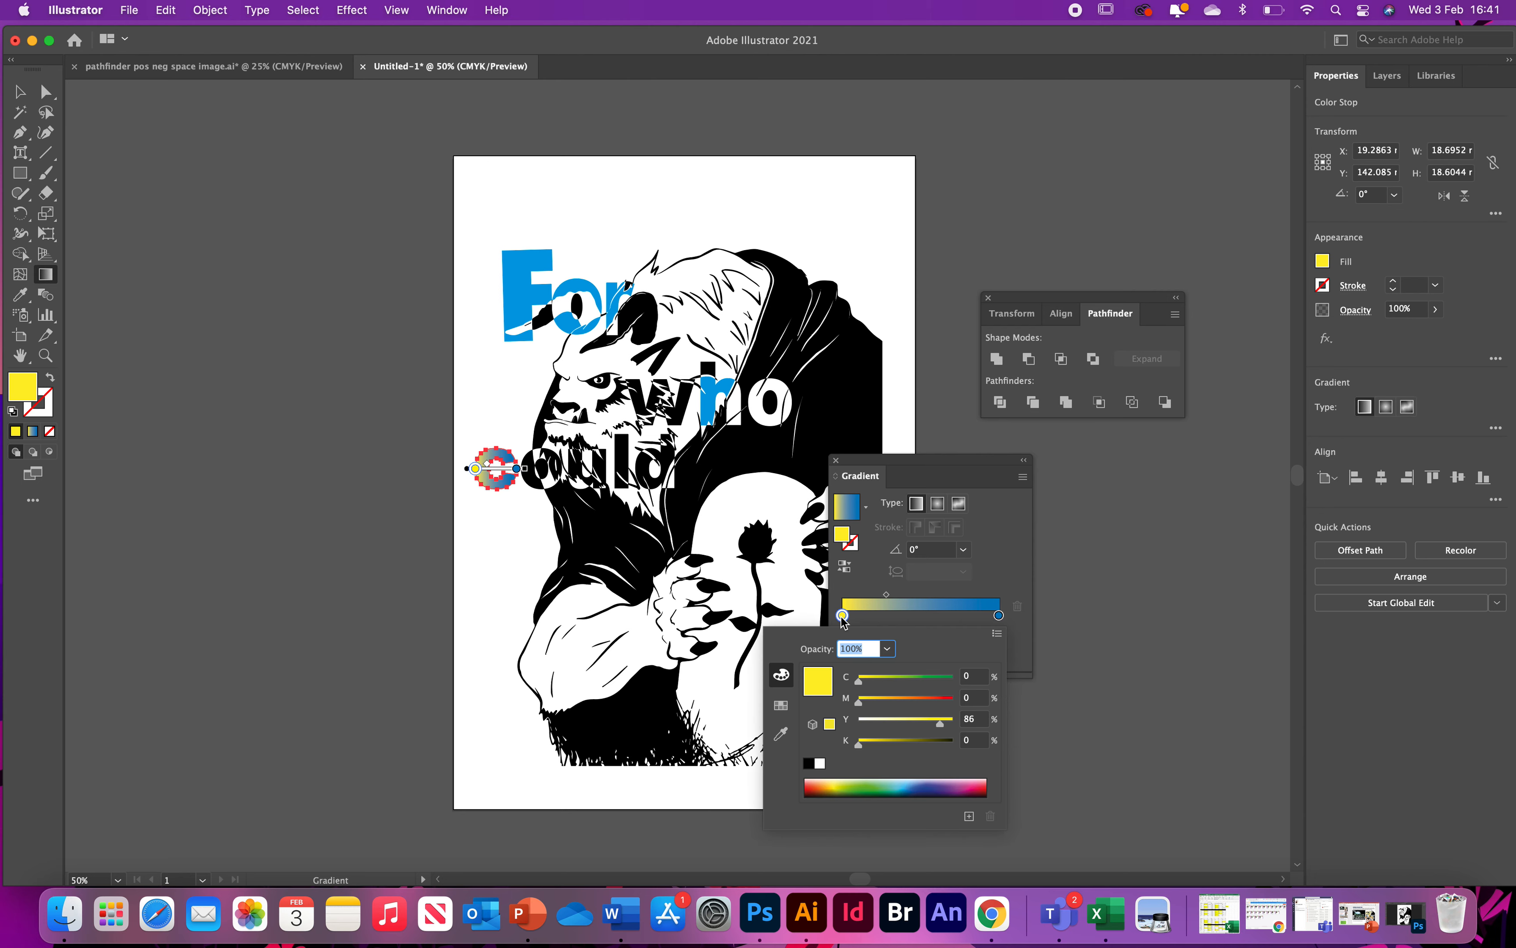
left_click(919, 792)
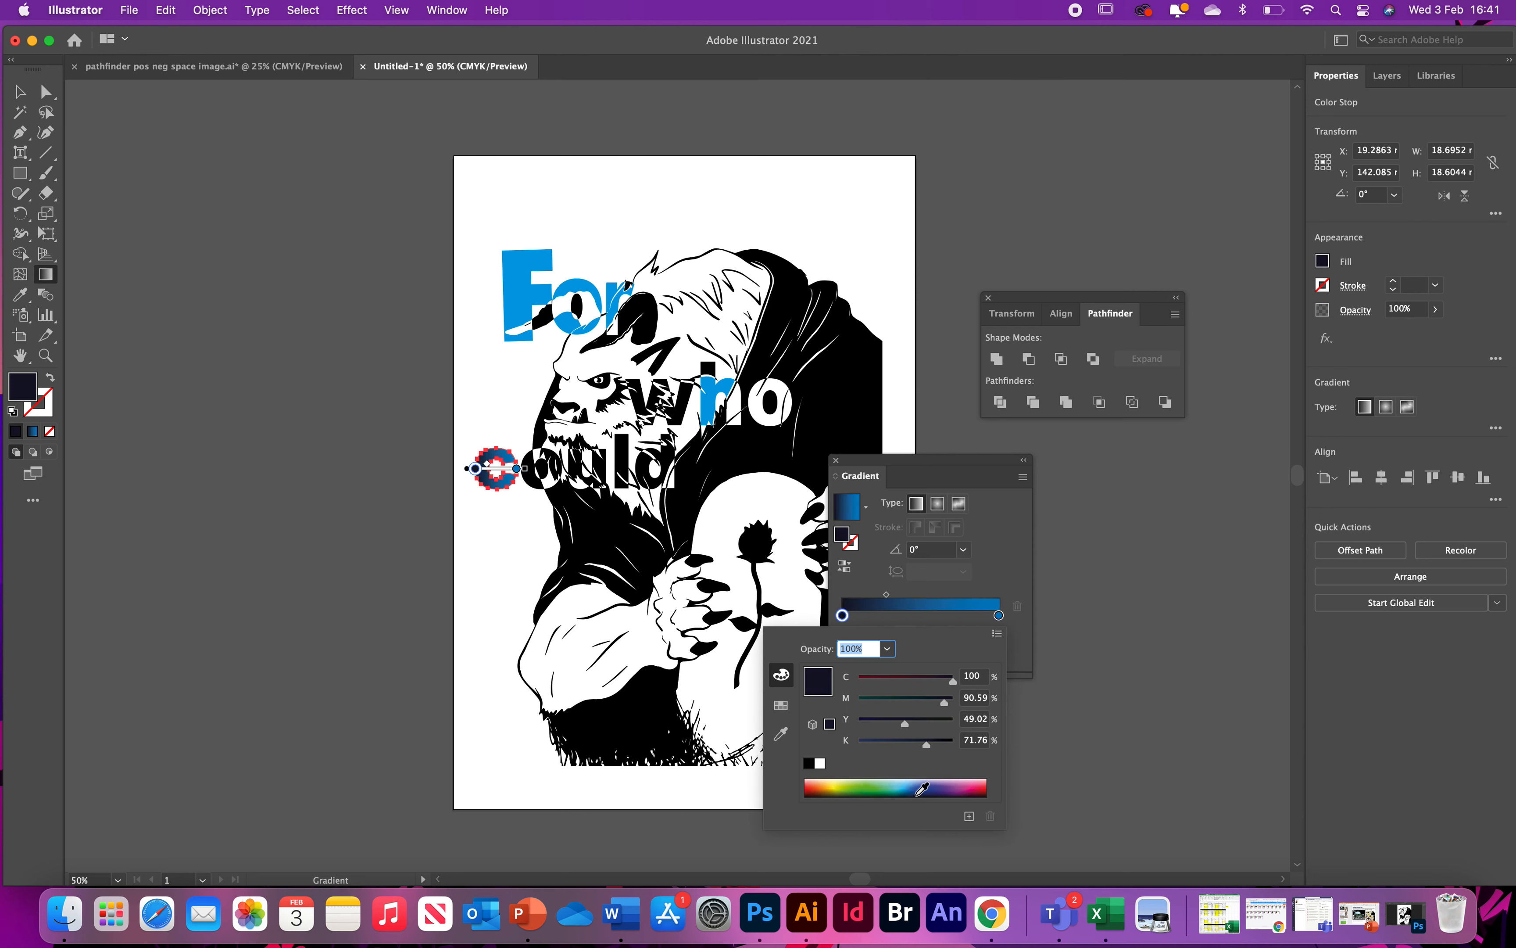
left_click(1004, 566)
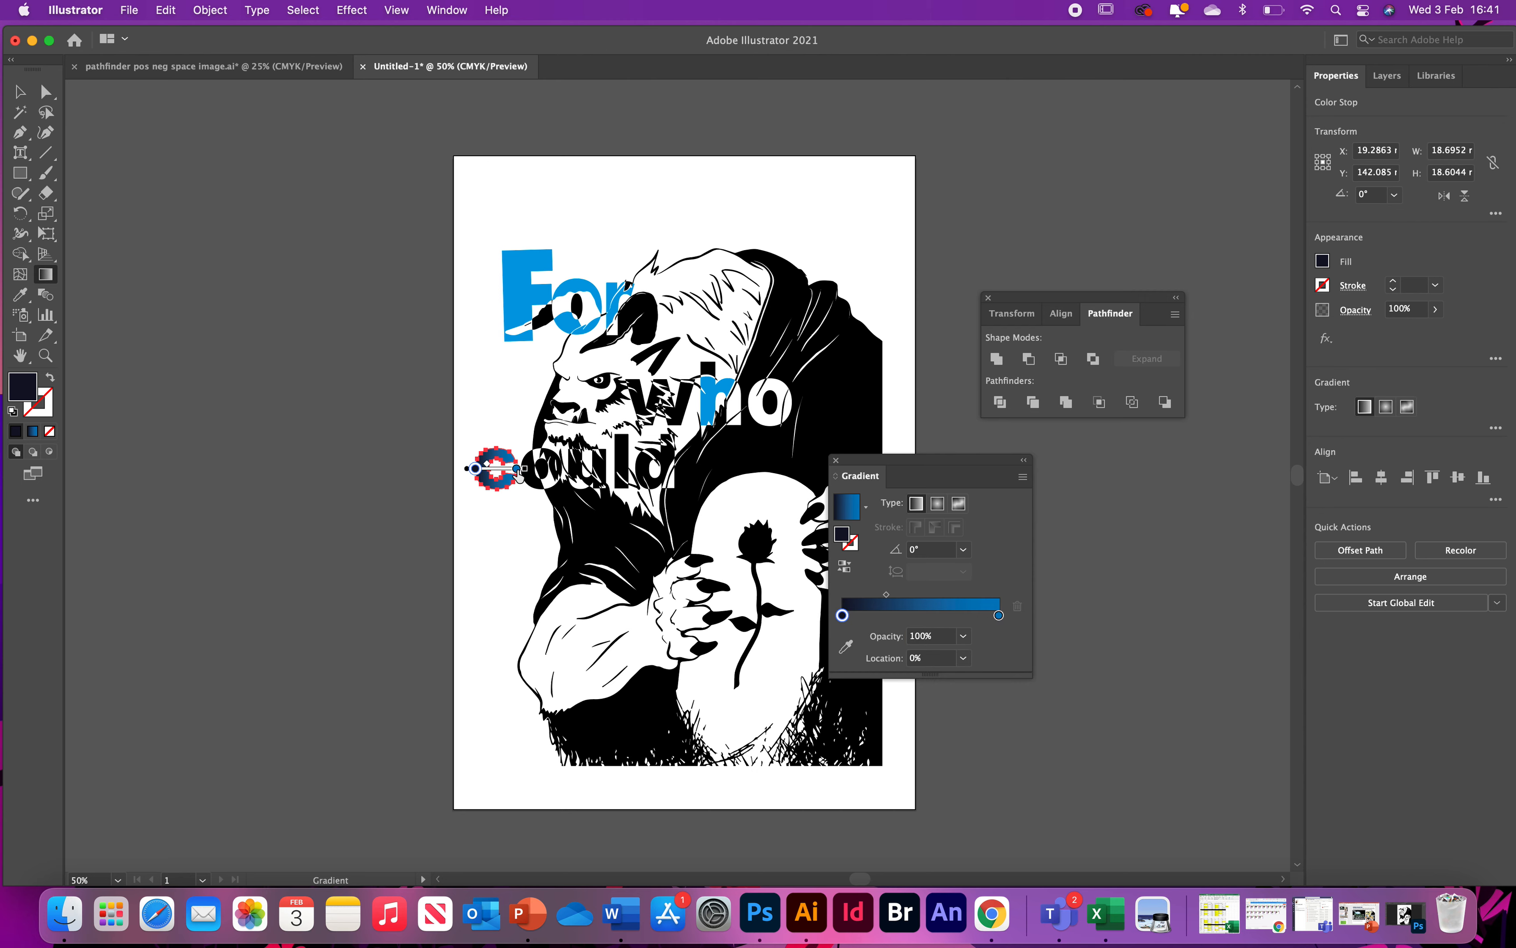
- Reposition the gradient stops on the "c", placing the blue stop at about 54% and the navy stop at about 10%
key("super+equal")
key("super+equal")
key("super+equal")
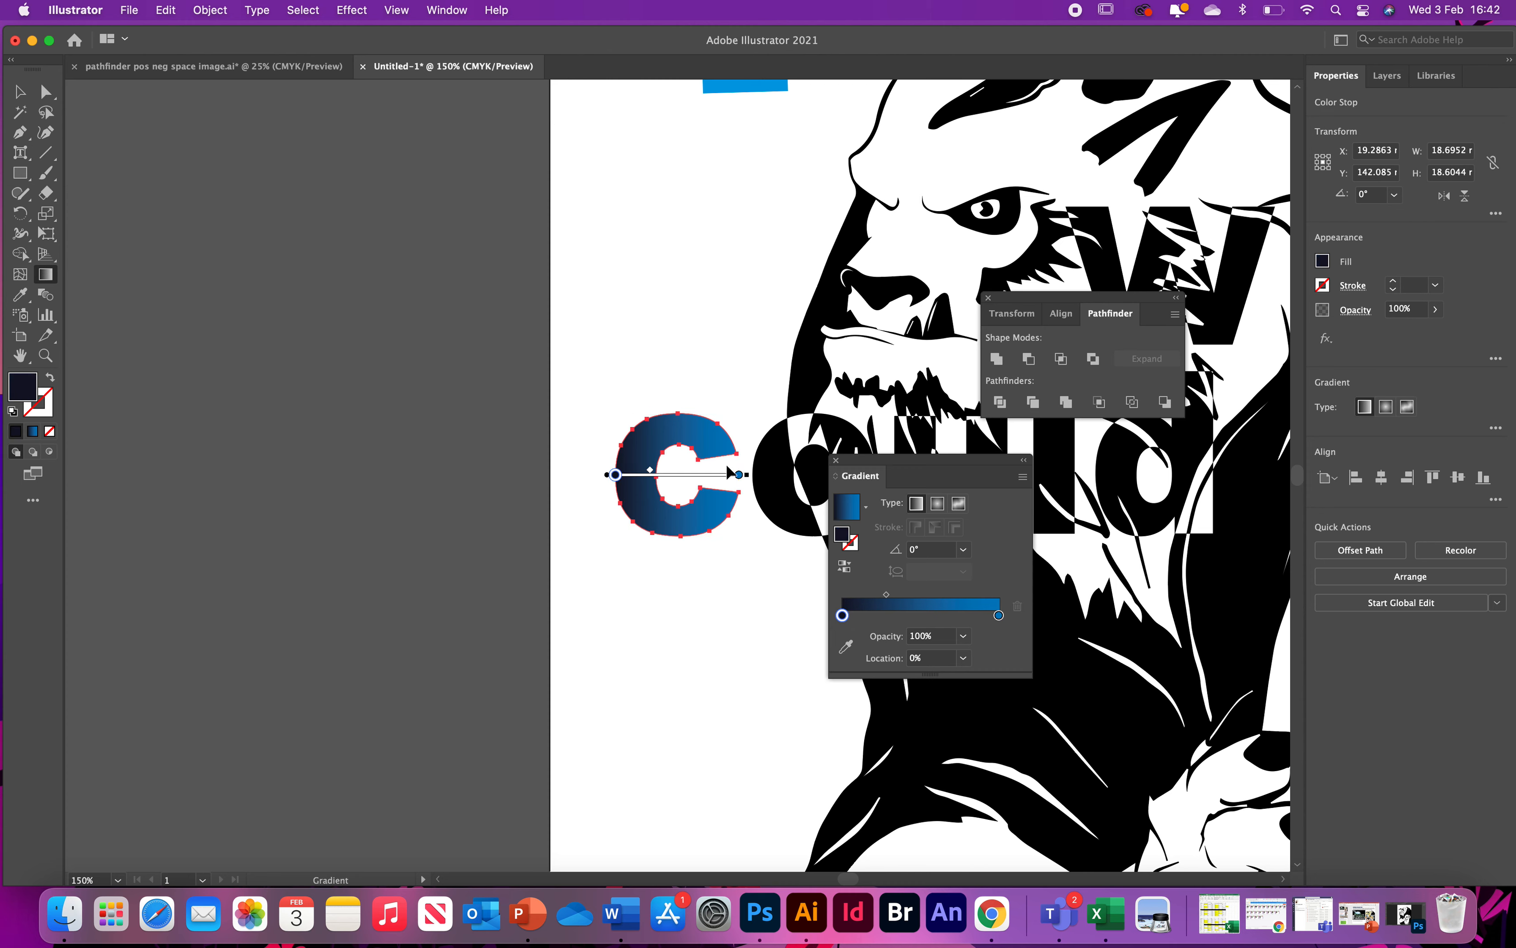
left_click_drag(739, 476, 683, 474)
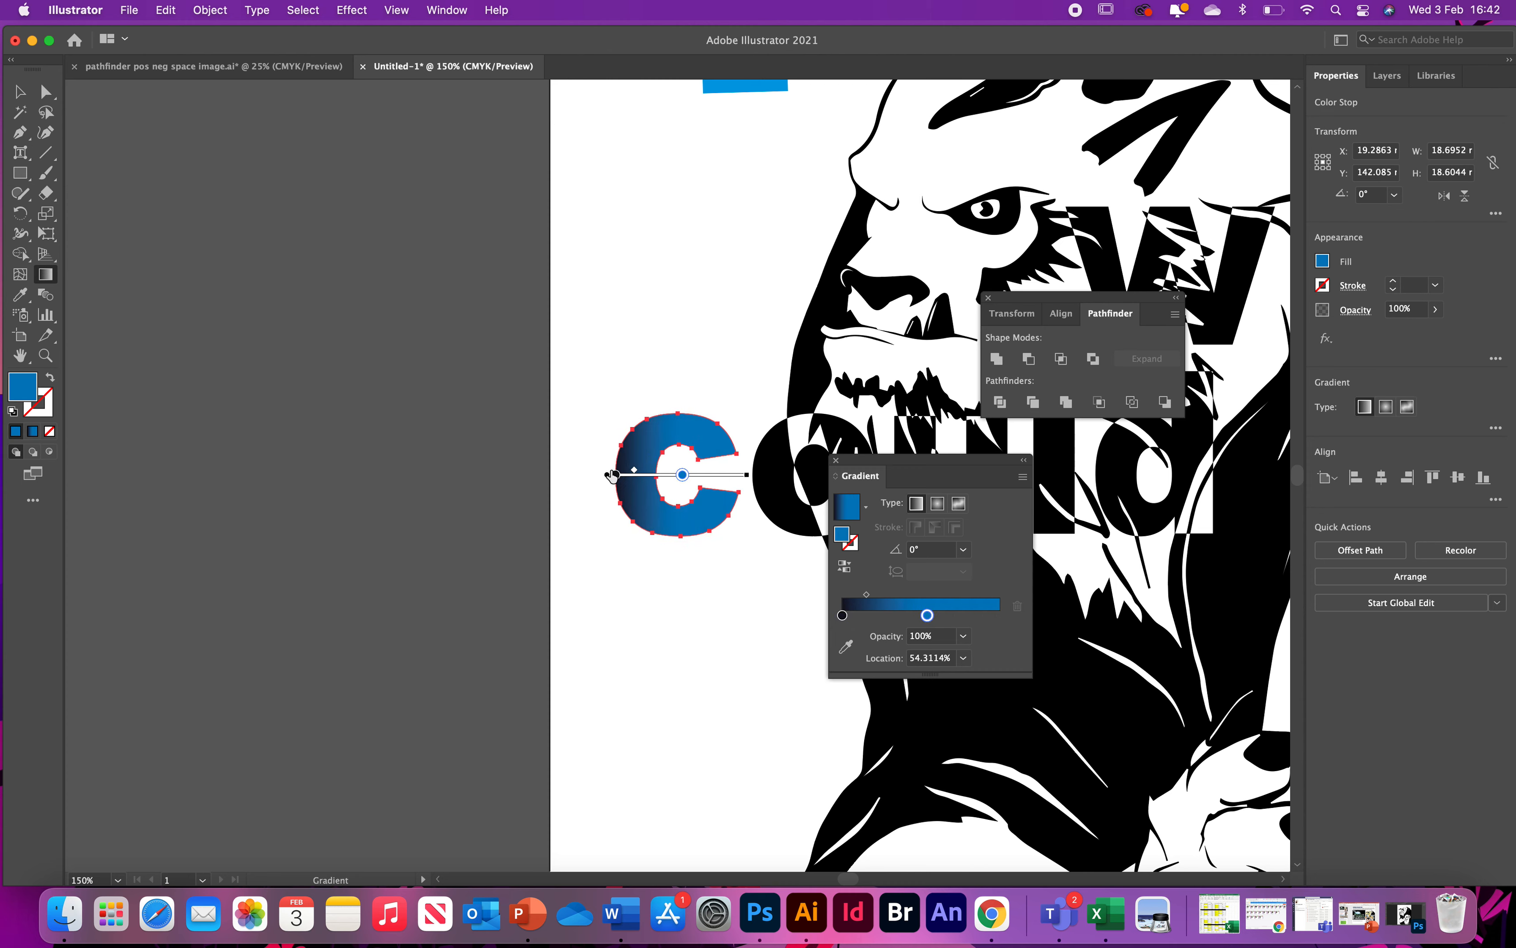
mouse_move(636, 475)
left_mouse_down()
mouse_move(676, 474)
mouse_move(610, 478)
mouse_move(661, 483)
mouse_move(628, 474)
left_mouse_up()
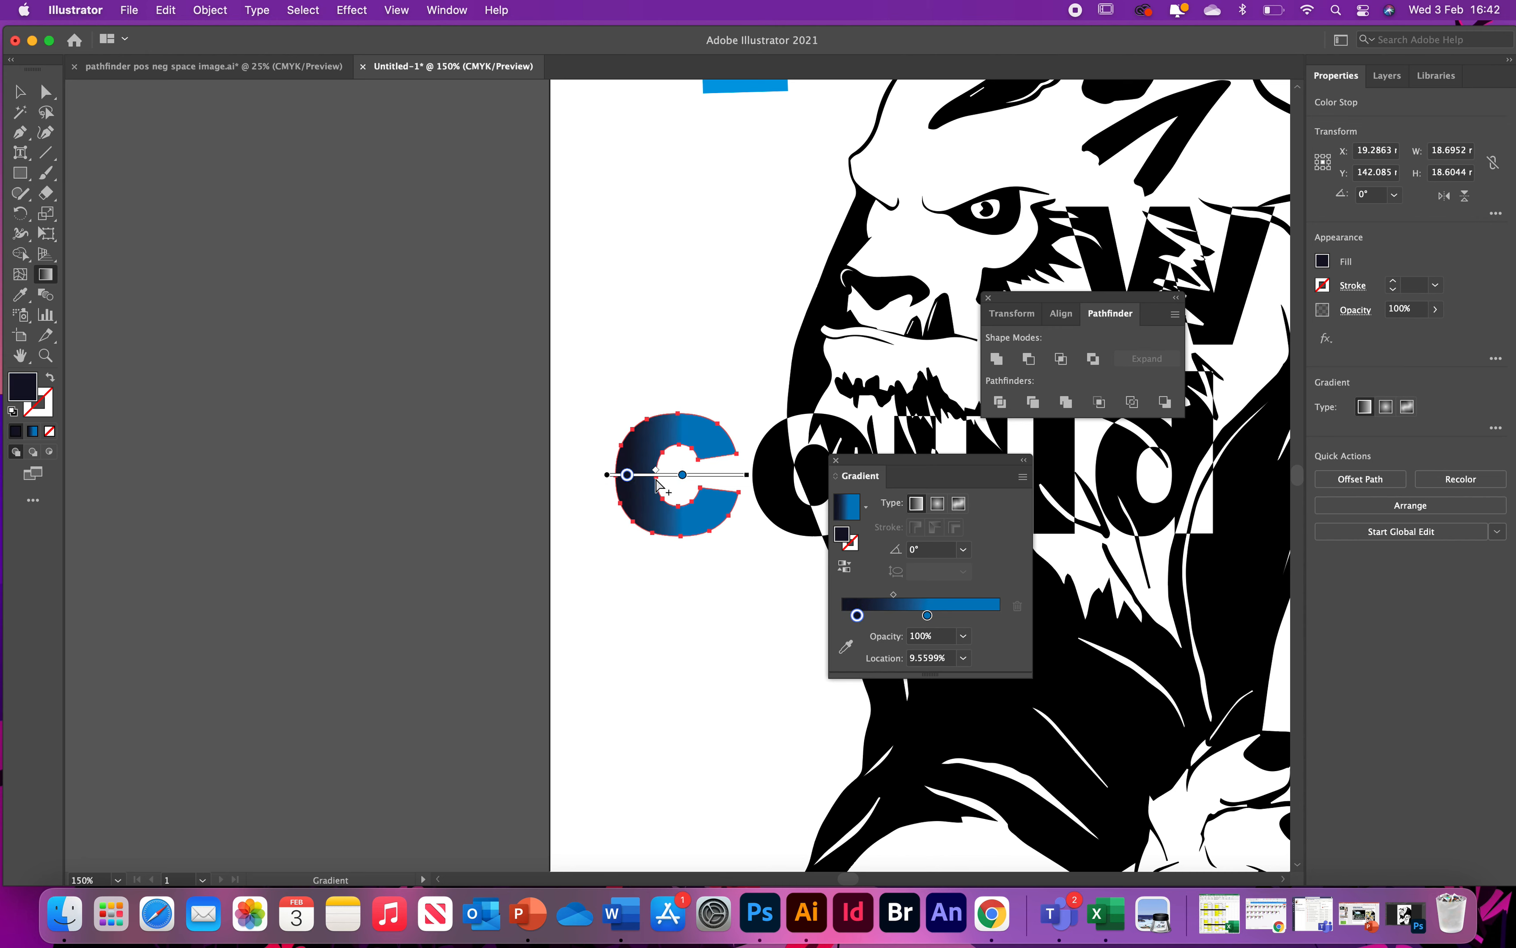
- Make the gradient of the "c" radial, spreading from the letter's left side towards its upper right, with the blue stop at about 97%
left_click(938, 503)
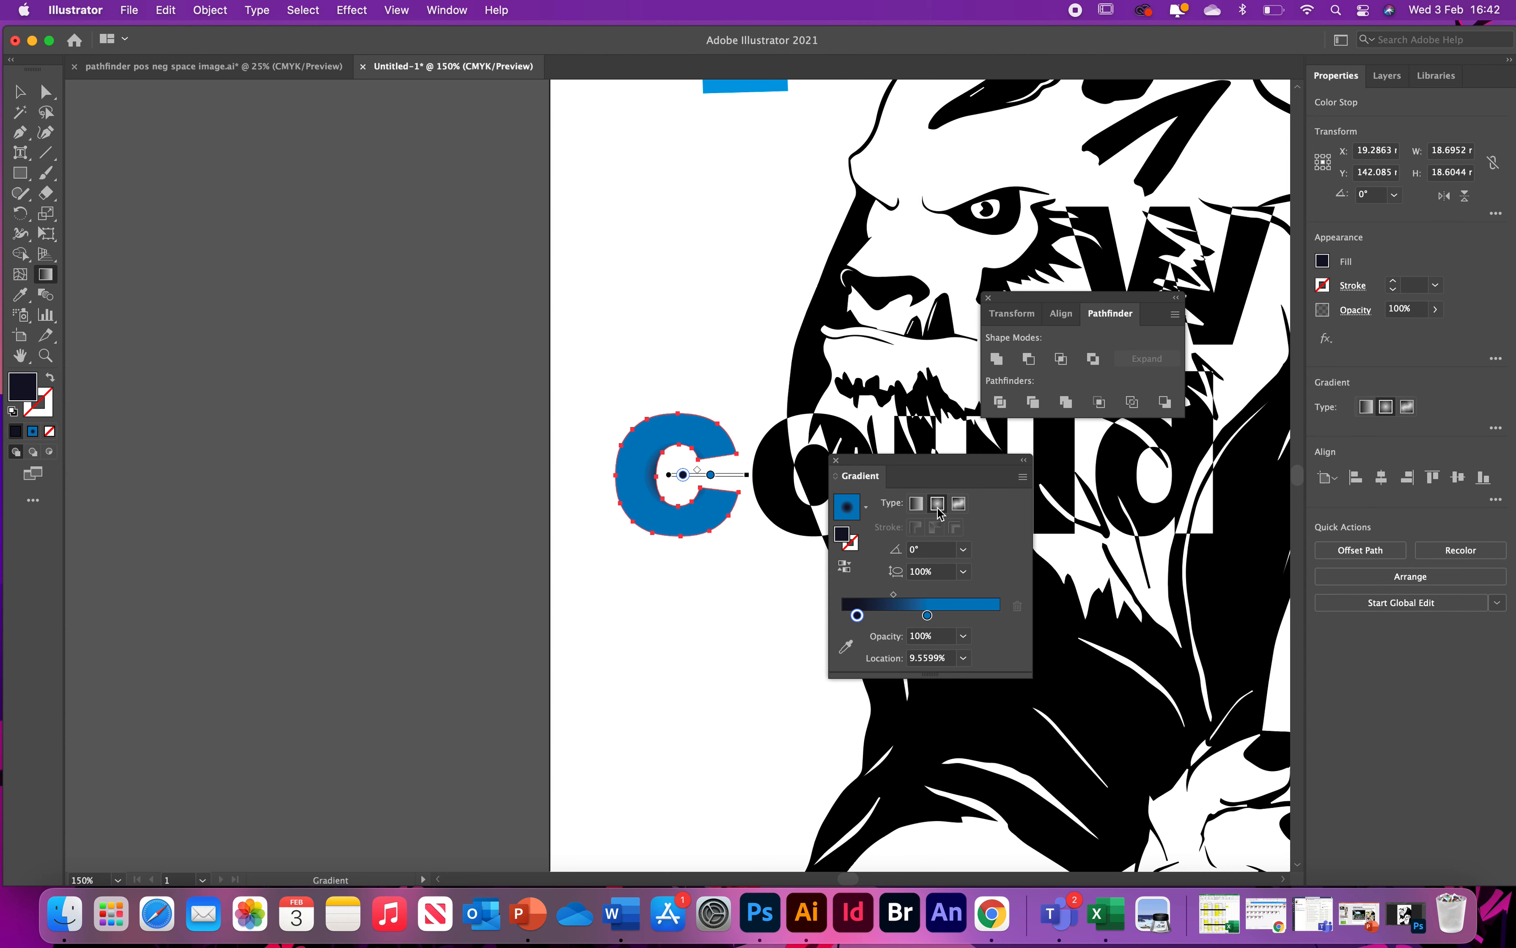
mouse_move(674, 477)
left_mouse_down()
mouse_move(610, 478)
mouse_move(735, 469)
left_mouse_up()
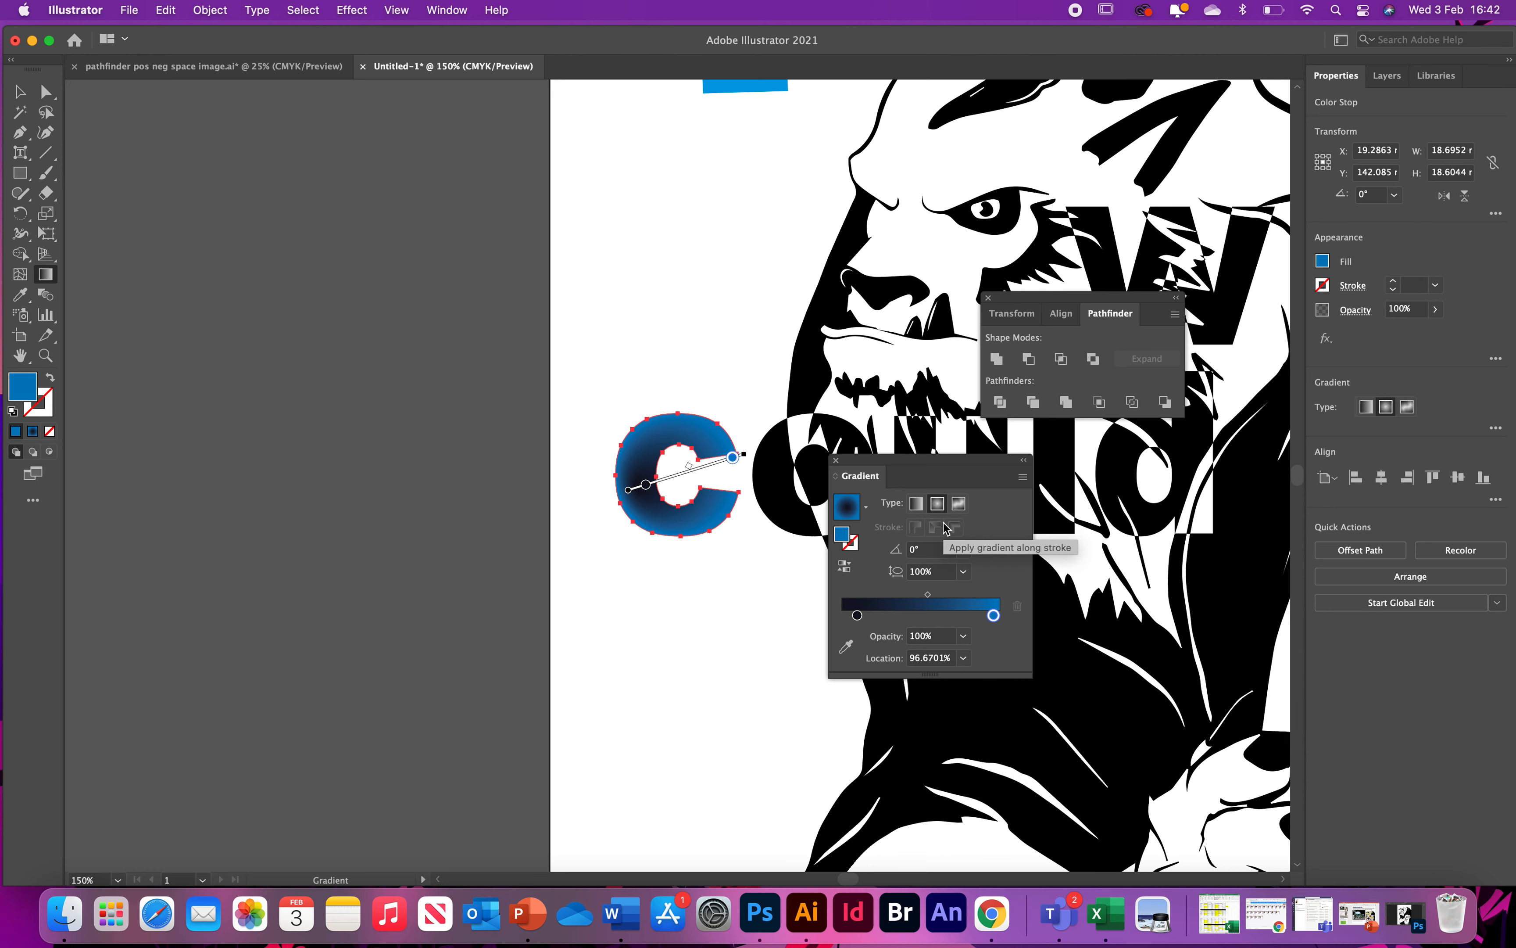
key("v")
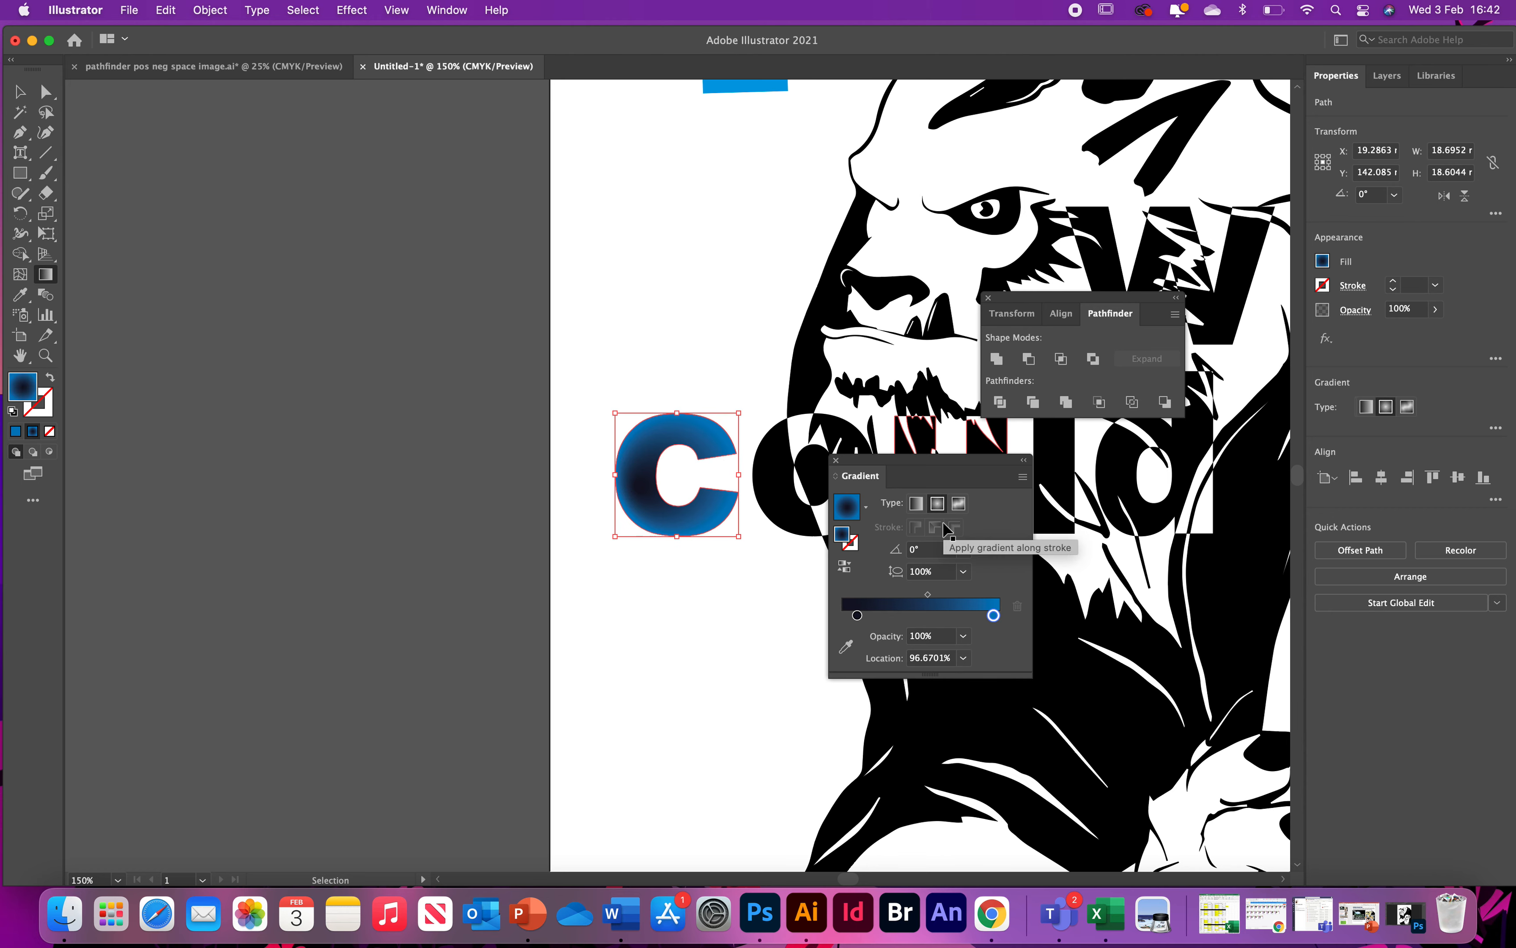
key("super+minus")
key("super+minus")
key("g")
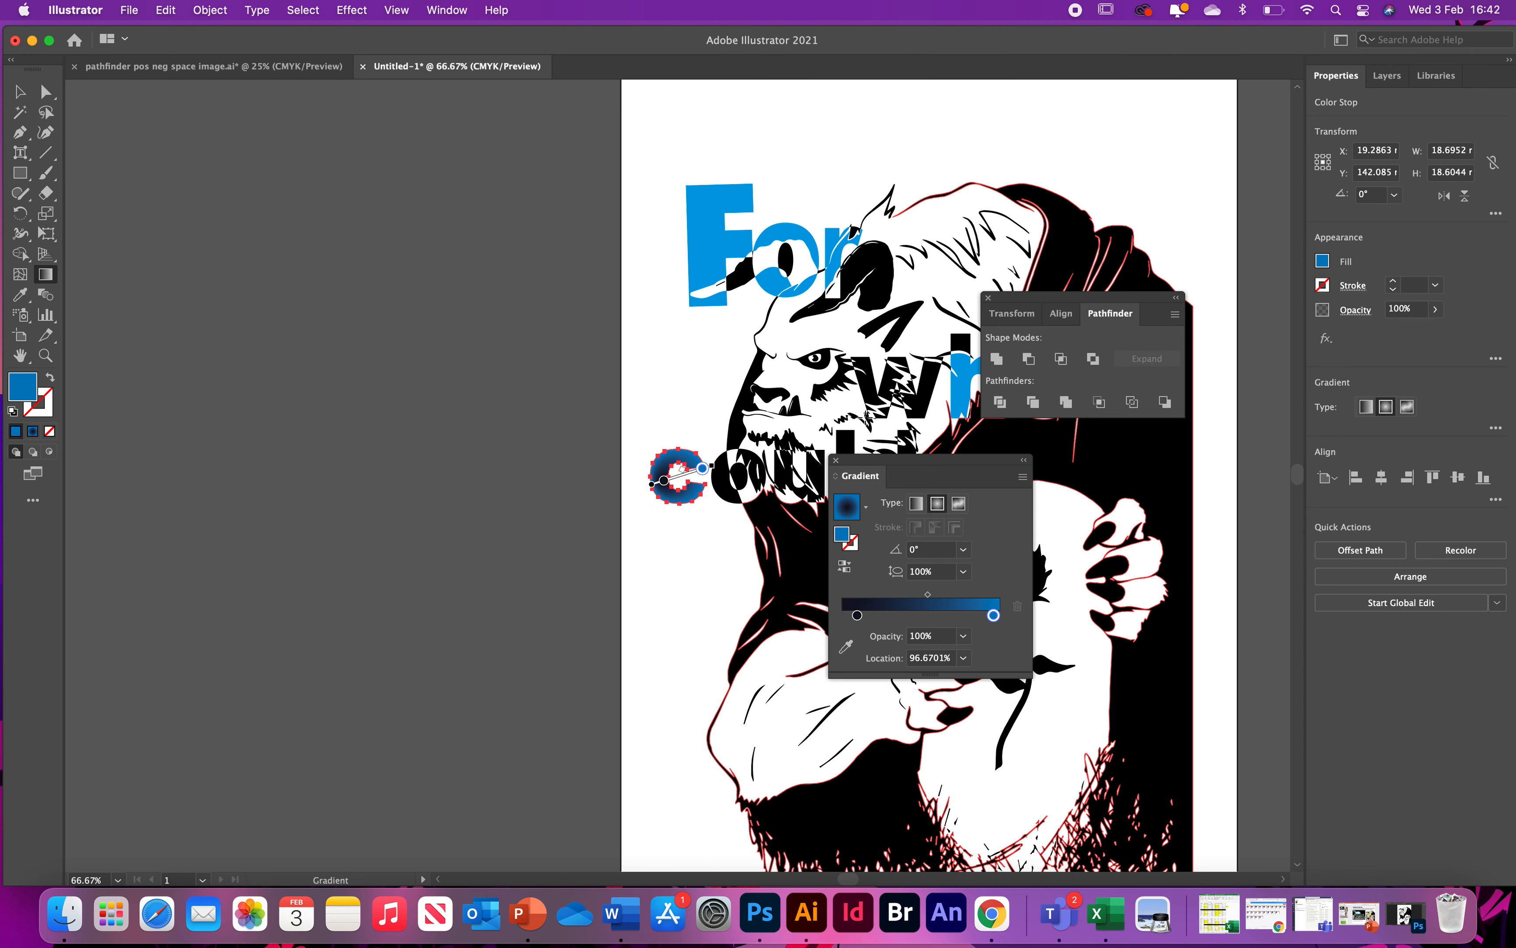
scroll(1095, 484, "right", 5)
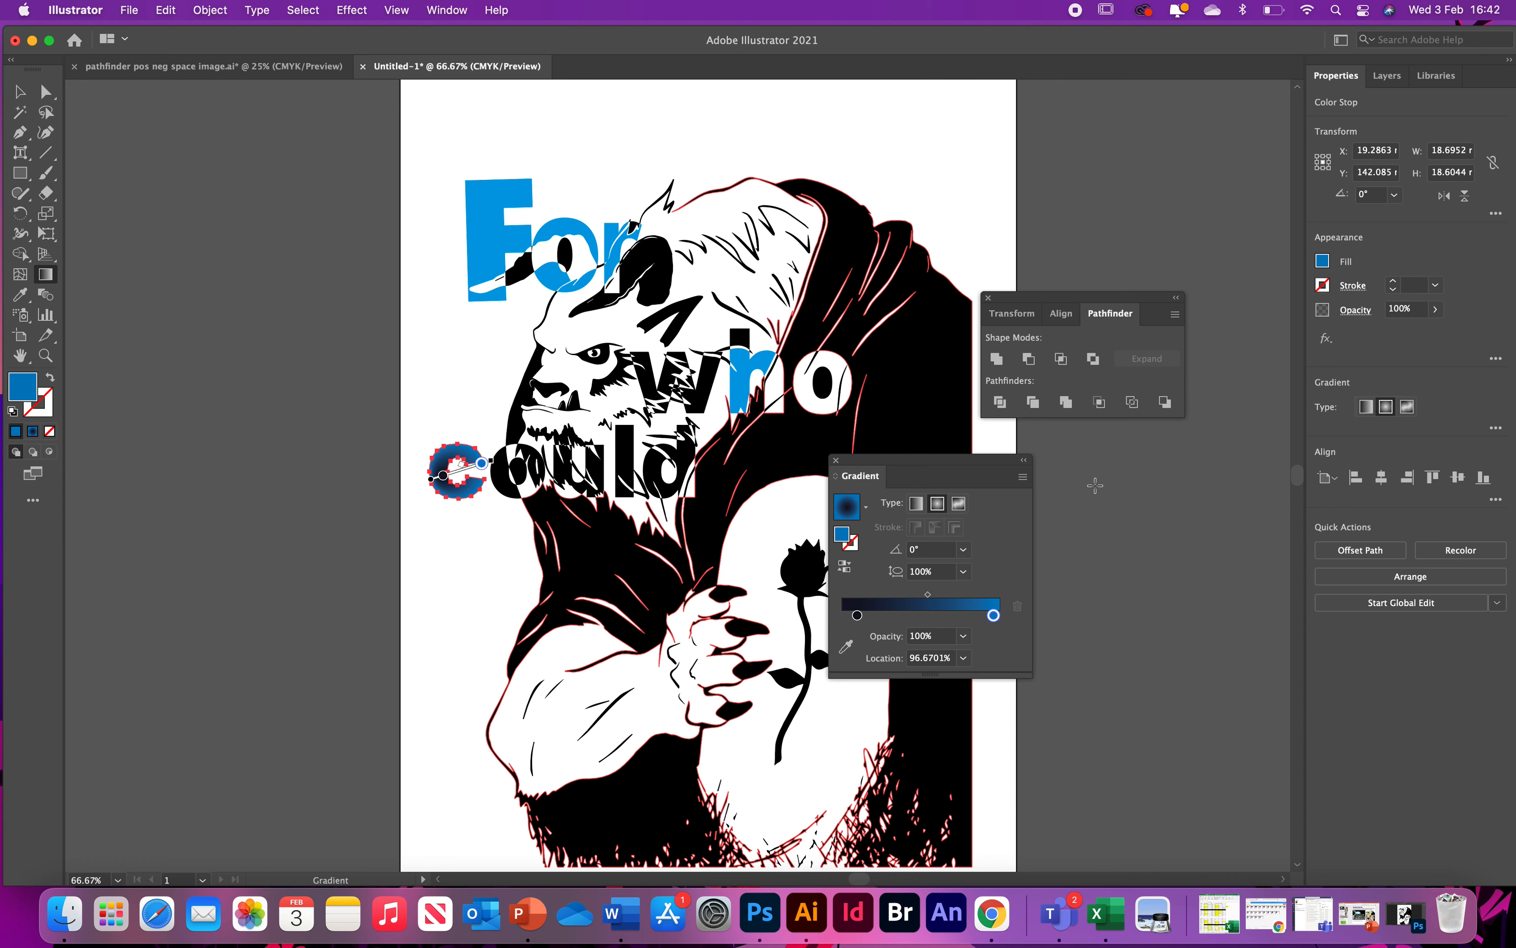
- Switch to the GCSE Digital Typography booklet in PowerPoint and review slides 2 to 5 on Illustrator basics, type tools and pattern fills
key("ctrl+Up")
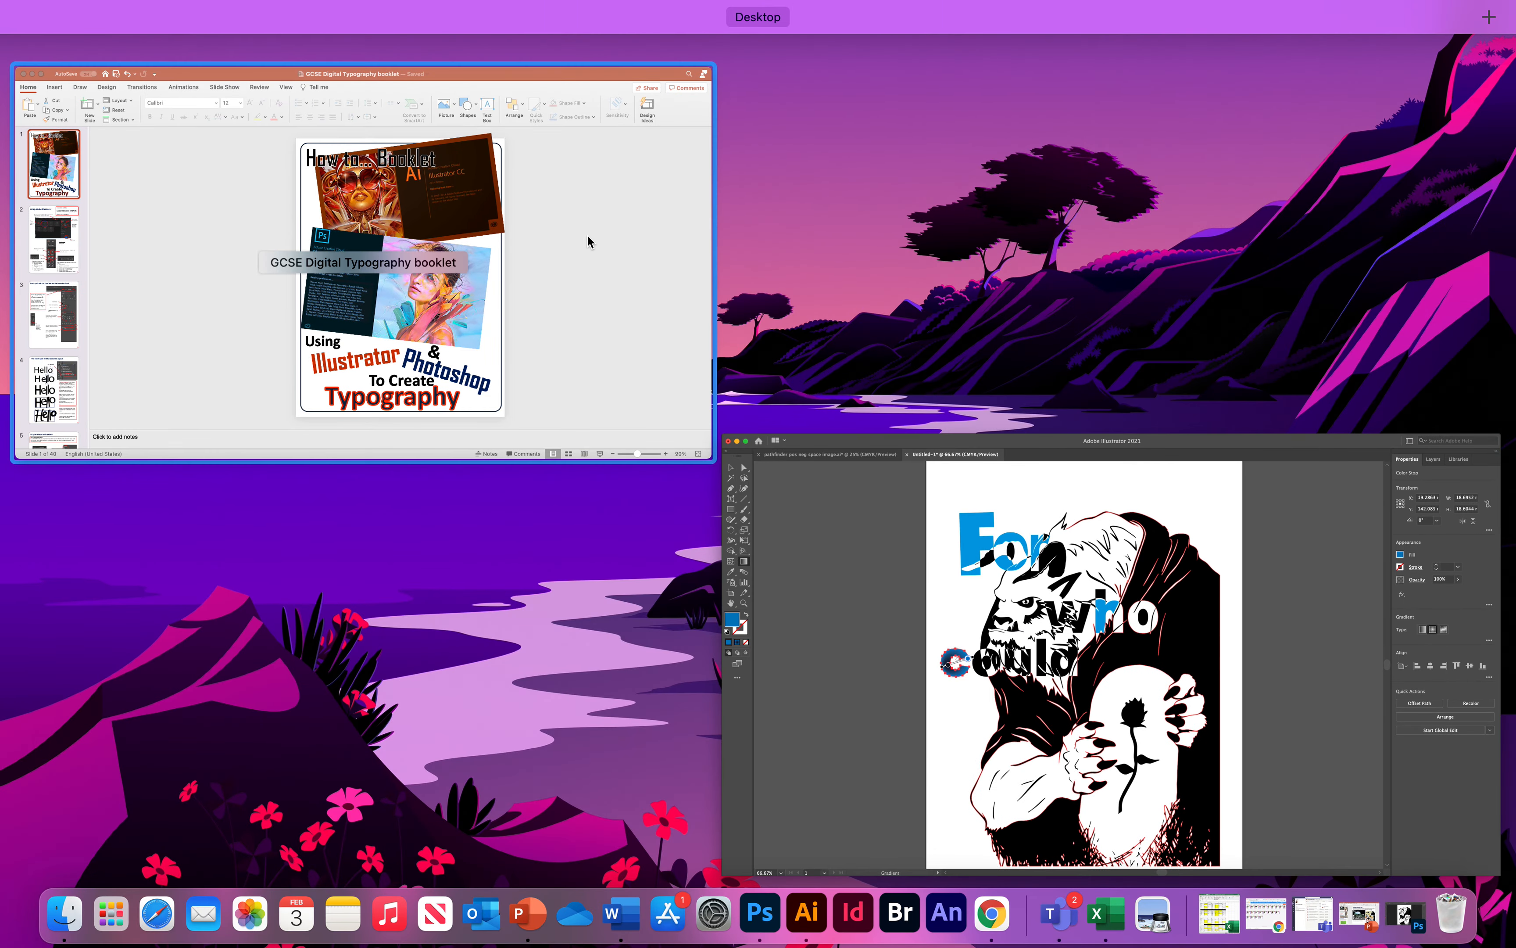
left_click(600, 245)
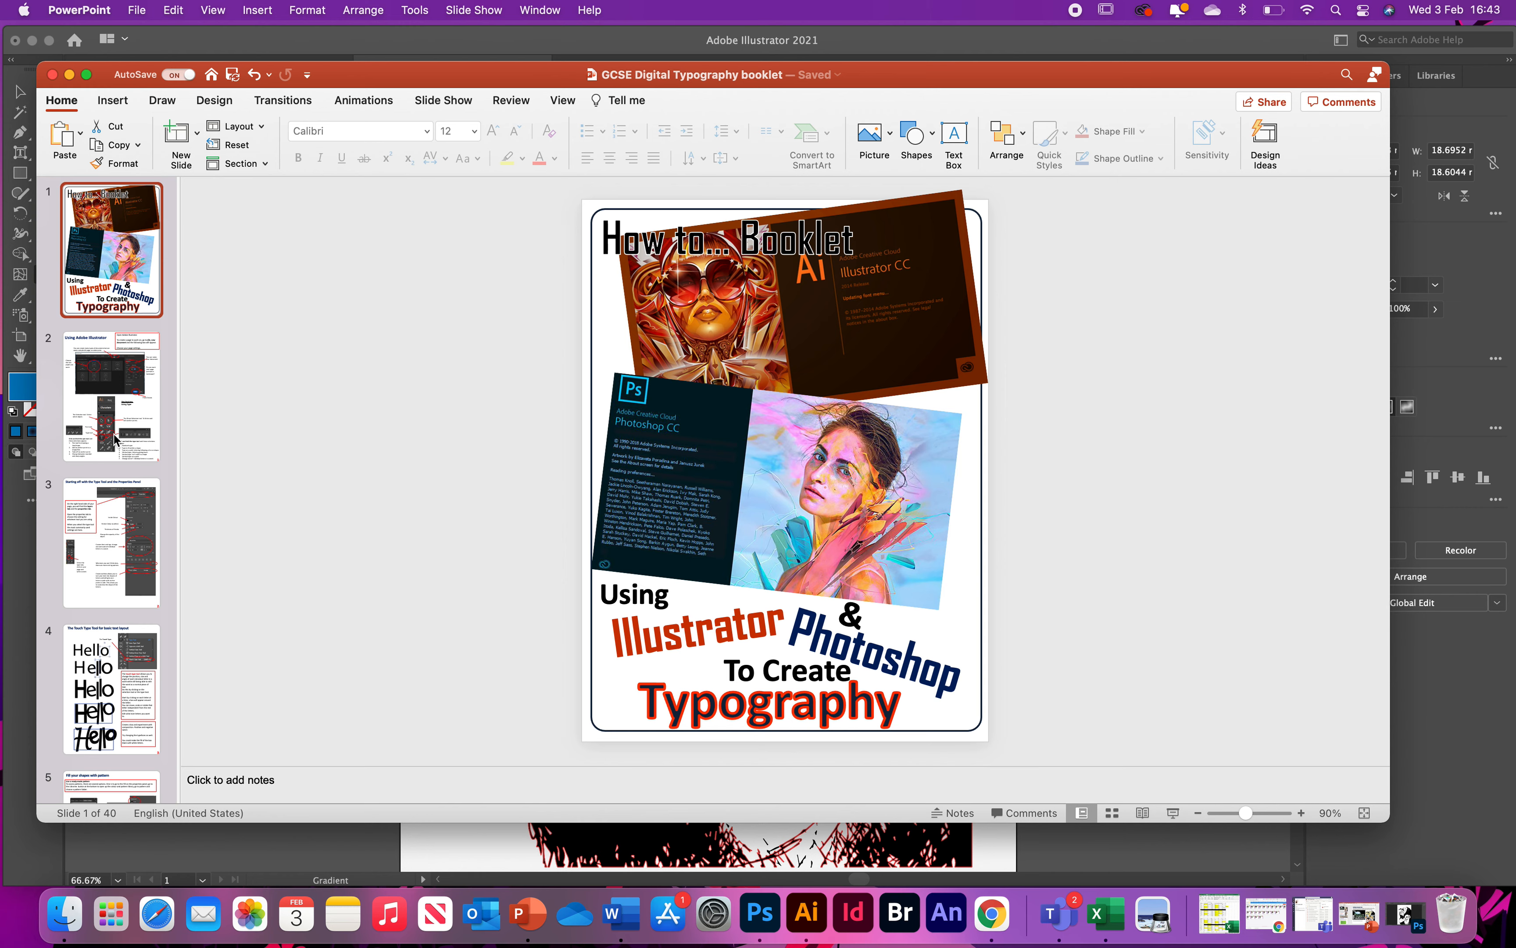
left_click(115, 438)
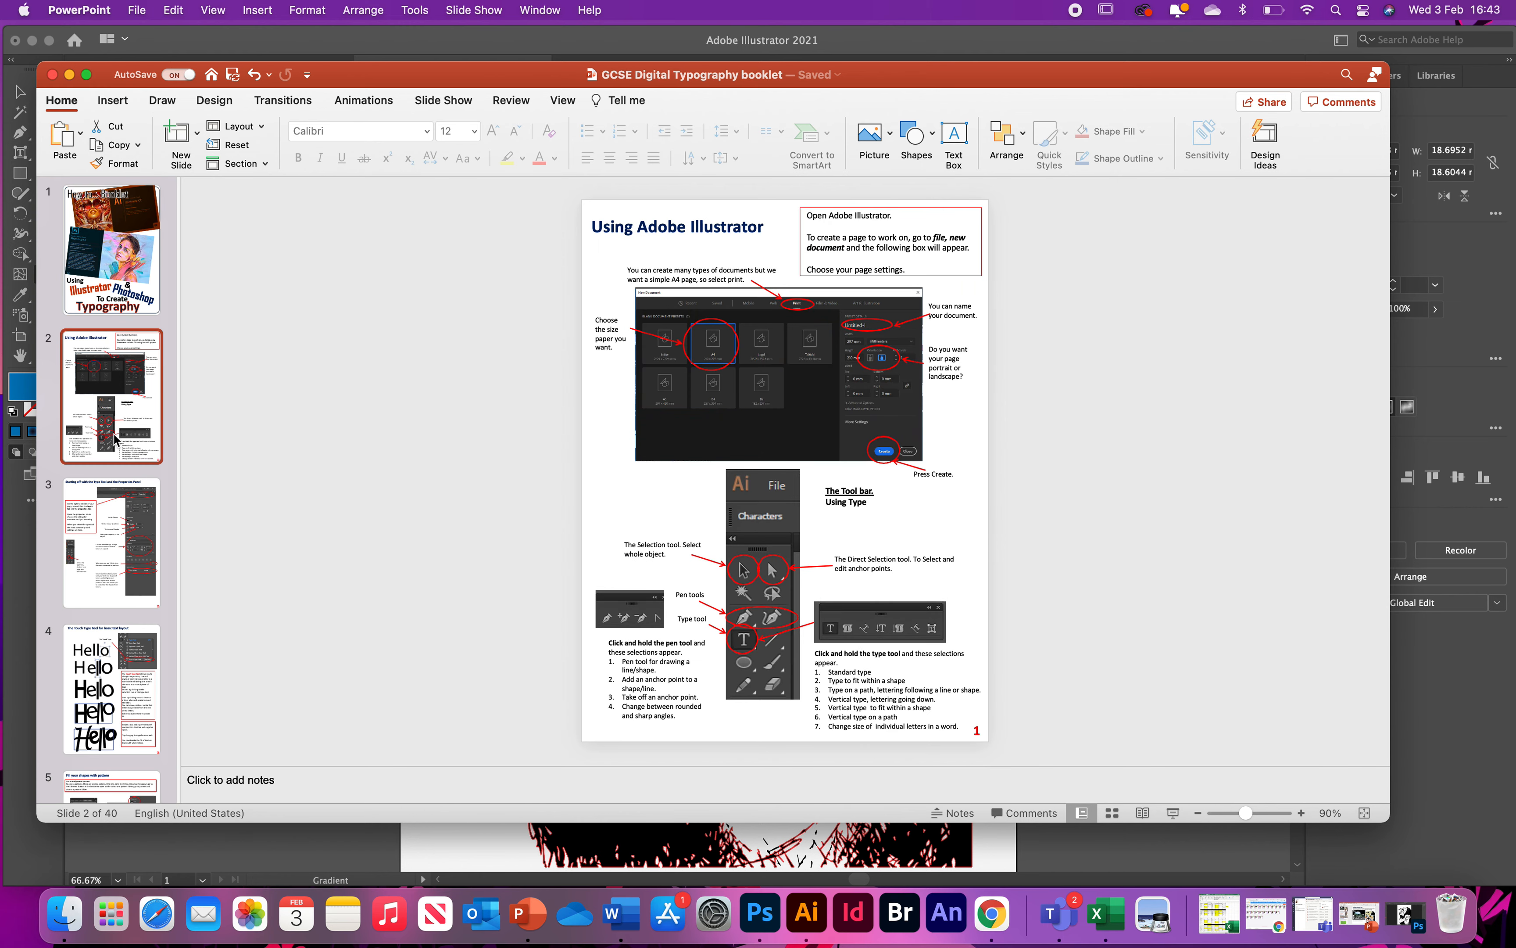
scroll(115, 439, "down", 4)
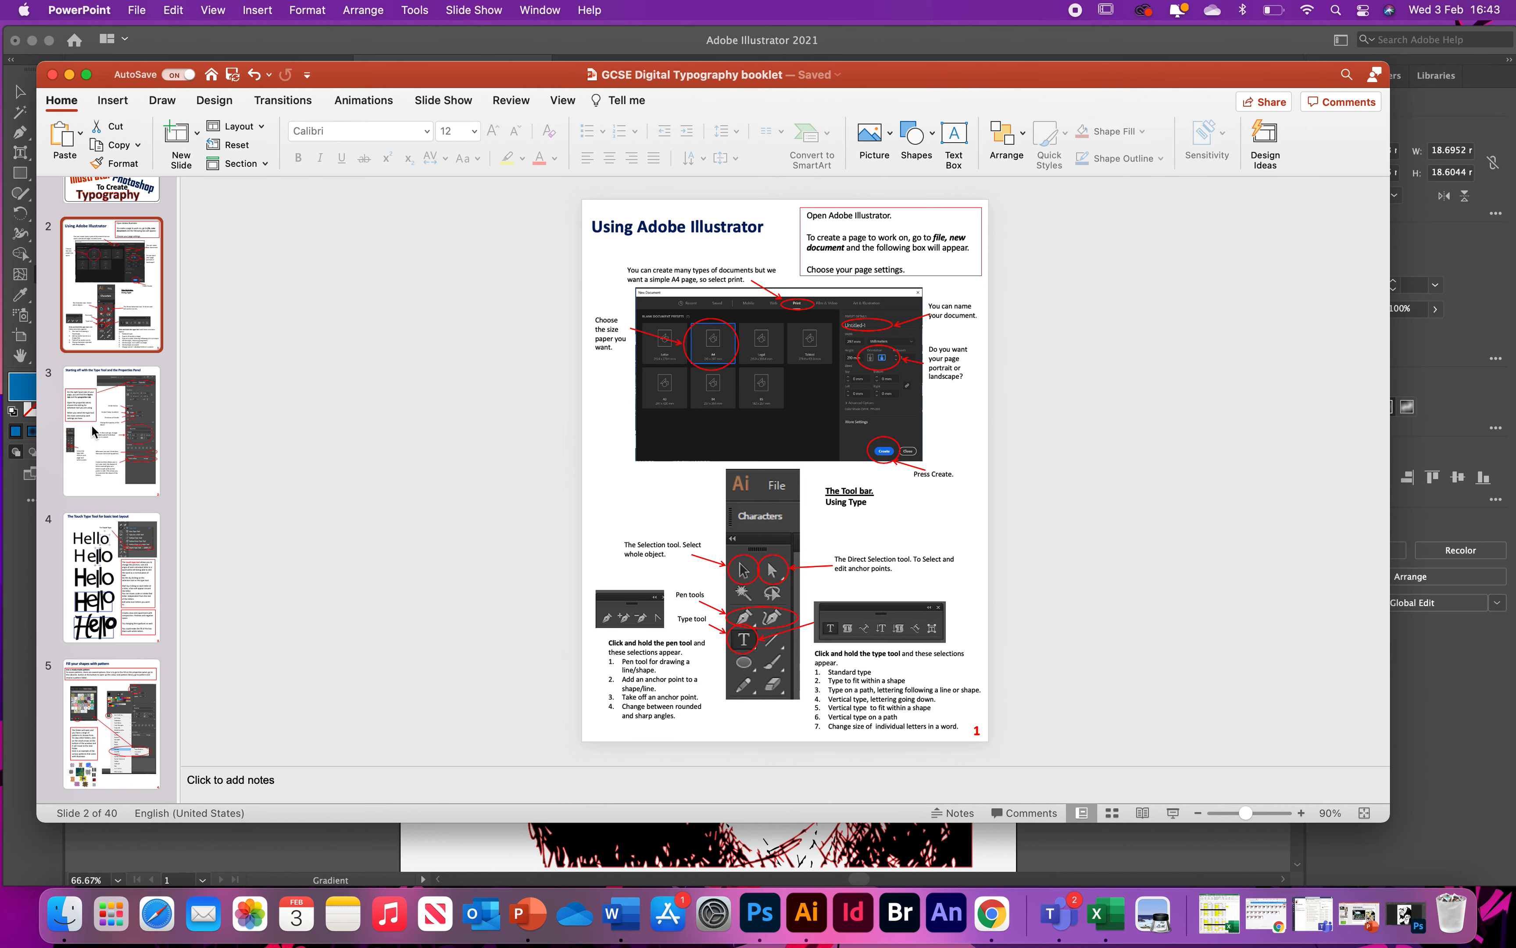
left_click(107, 435)
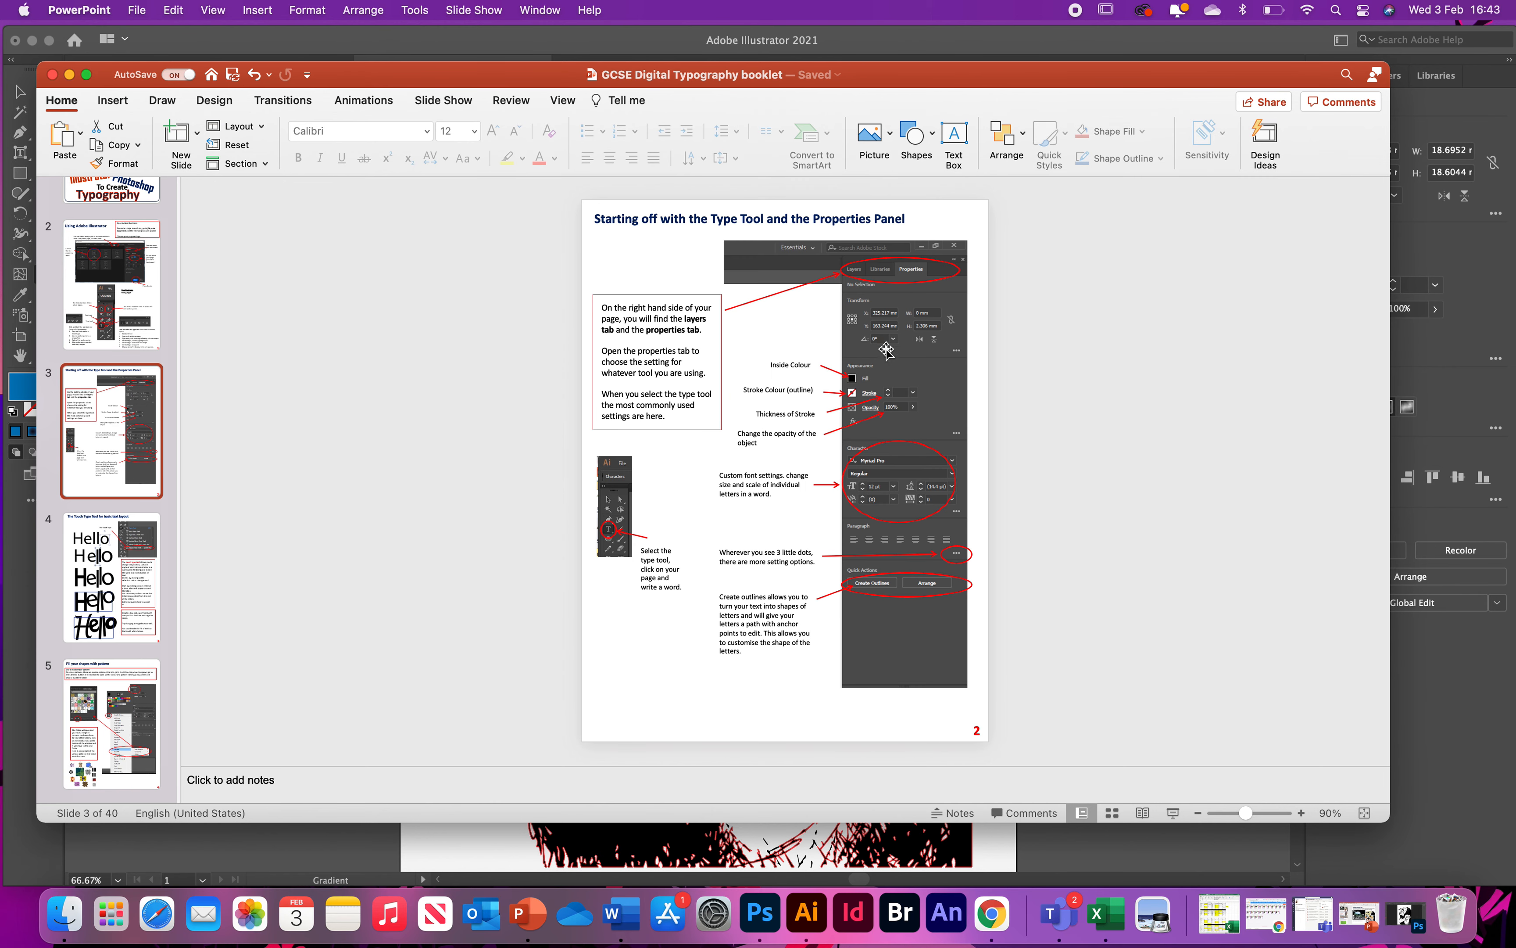
left_click(129, 564)
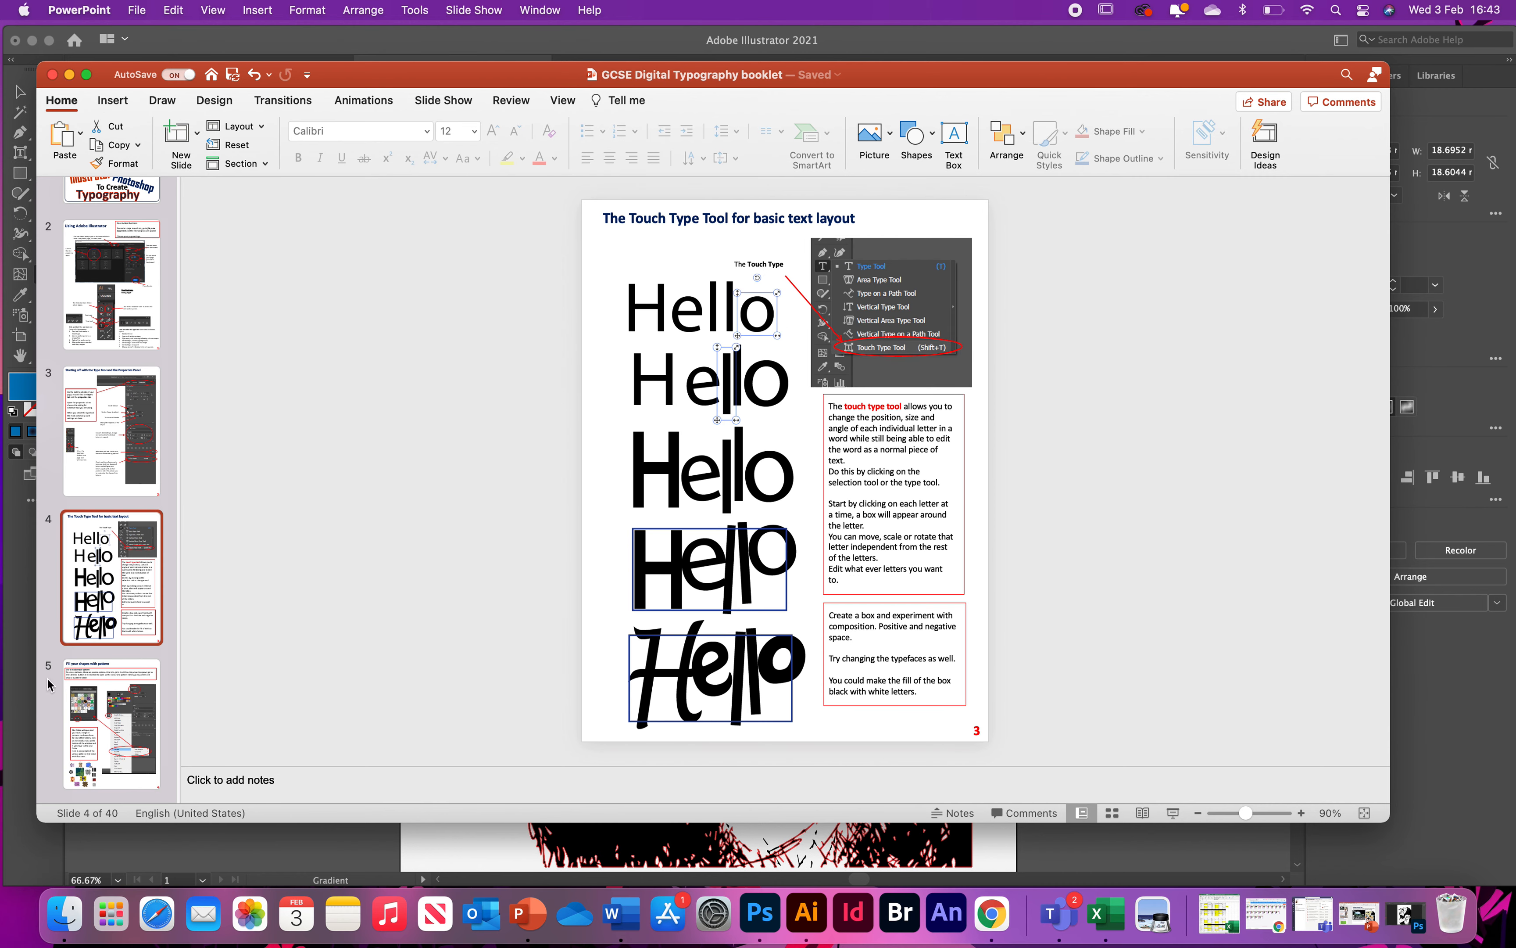
left_click(119, 733)
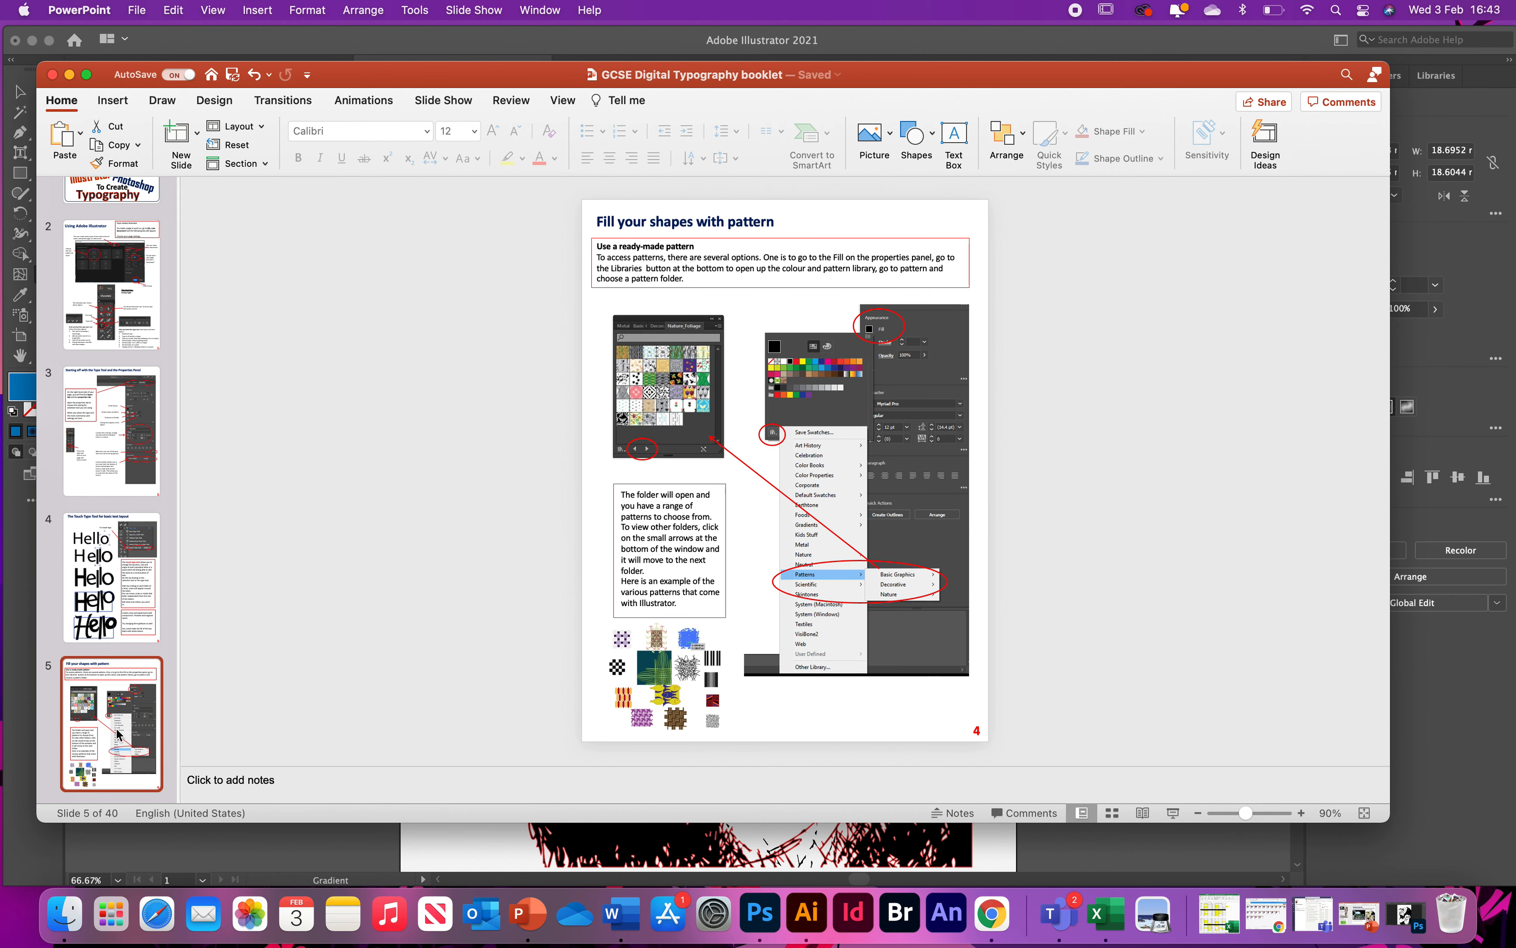
- Review the booklet's slides on the Gradient Panel and on creating and manipulating shapes, and look through the following slides up to slide 13
scroll(117, 733, "down", 5)
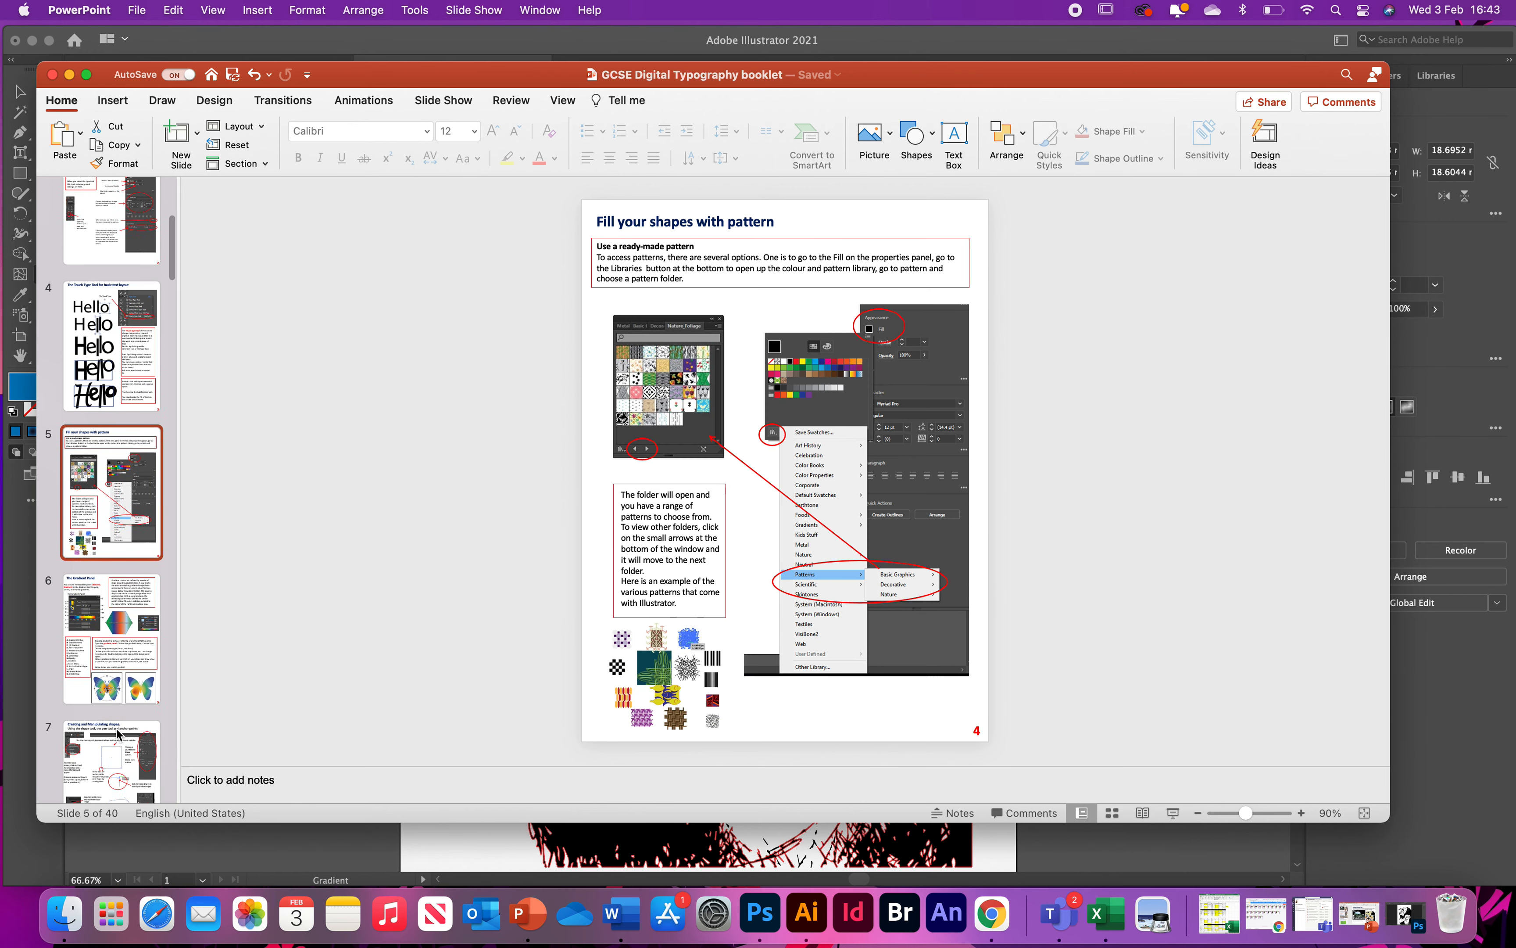
left_click(119, 630)
scroll(119, 630, "down", 3)
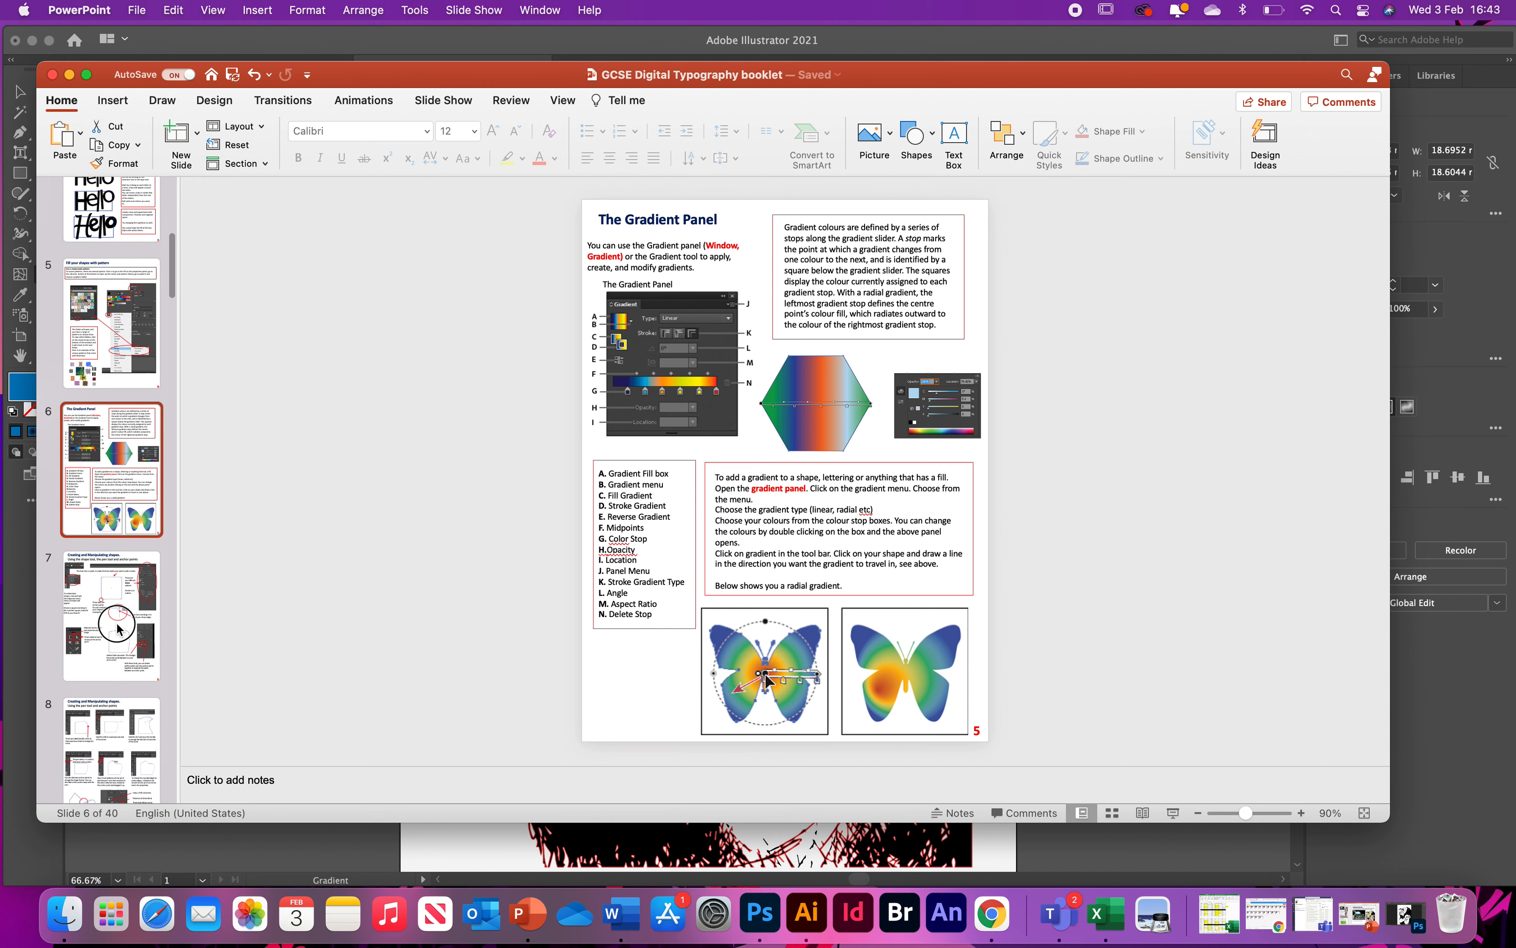
left_click(119, 628)
scroll(117, 627, "down", 10)
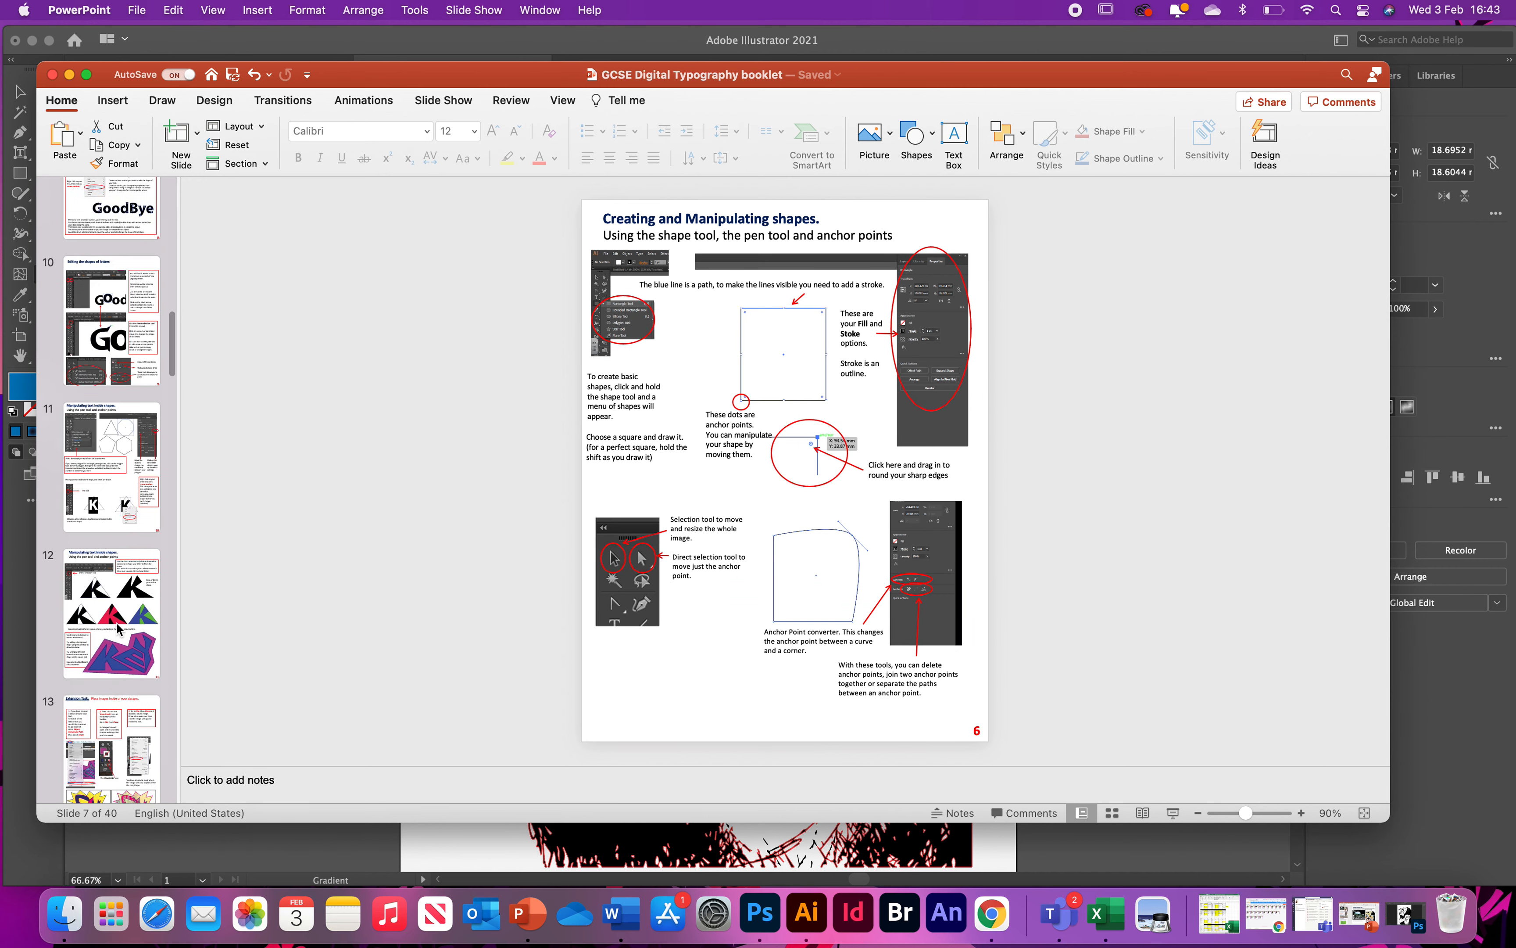